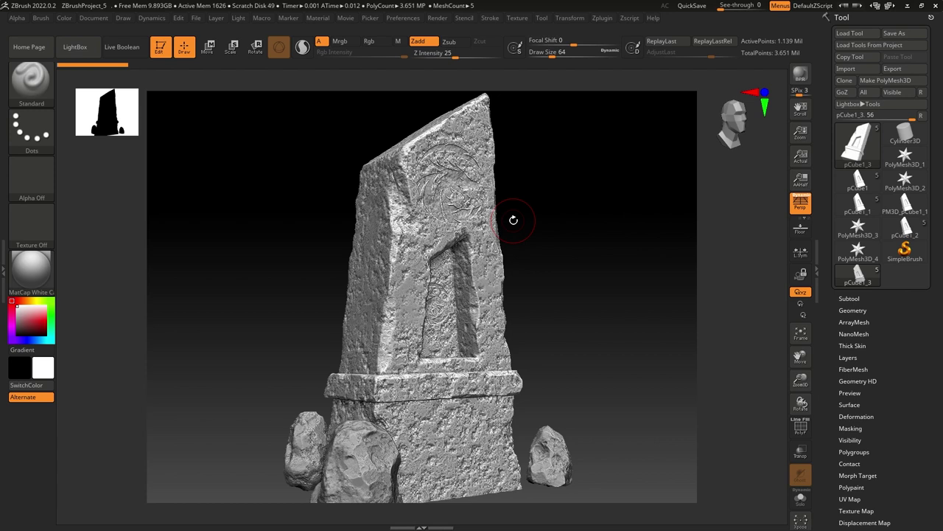
Step: Merge the rock subtools pCube2, pCube3, pCube4 and pCube5 and the monument pCube1_3 into one subtool with MergeDown, always allowing non-undoable operations
left_click_drag(513, 219, 762, 282)
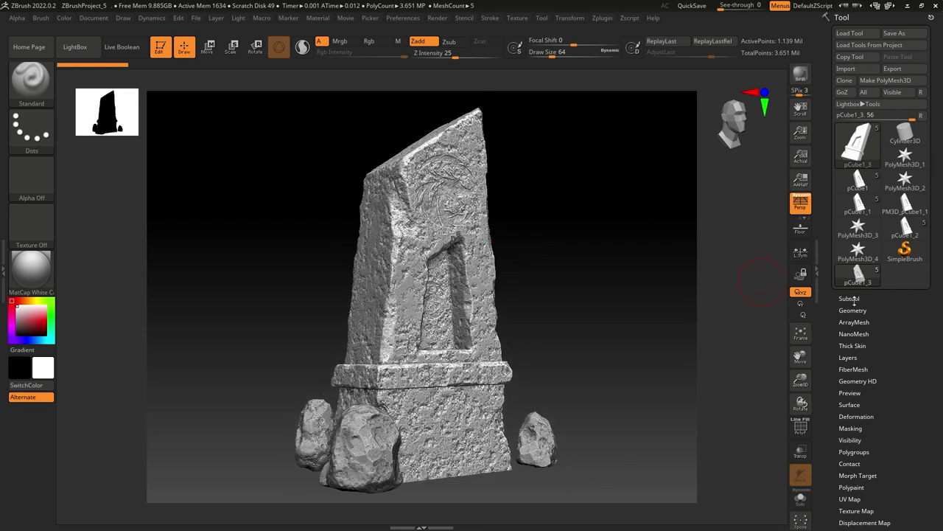
left_click(854, 299)
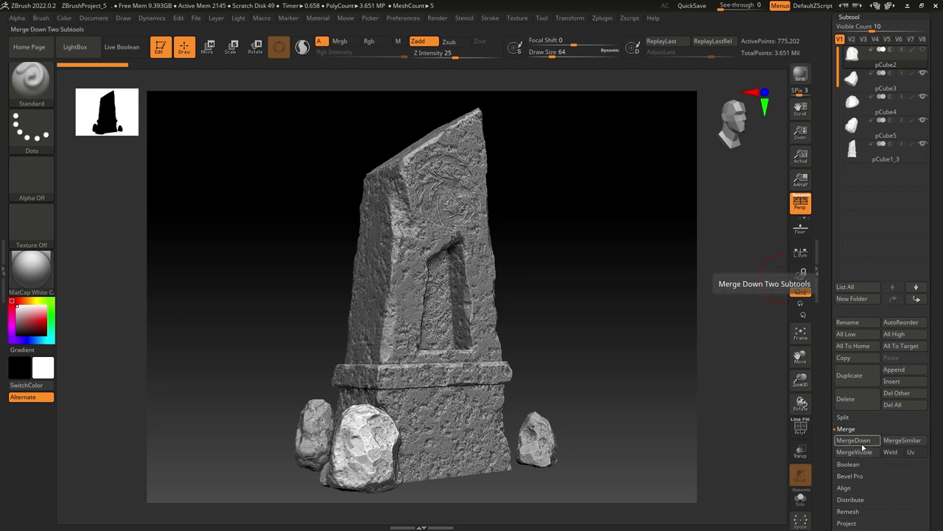
left_click(855, 440)
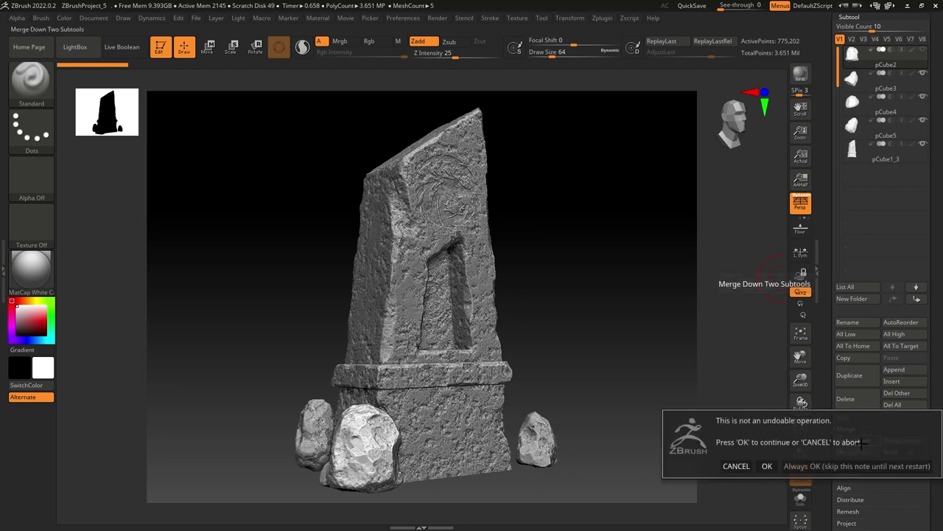
left_click(814, 466)
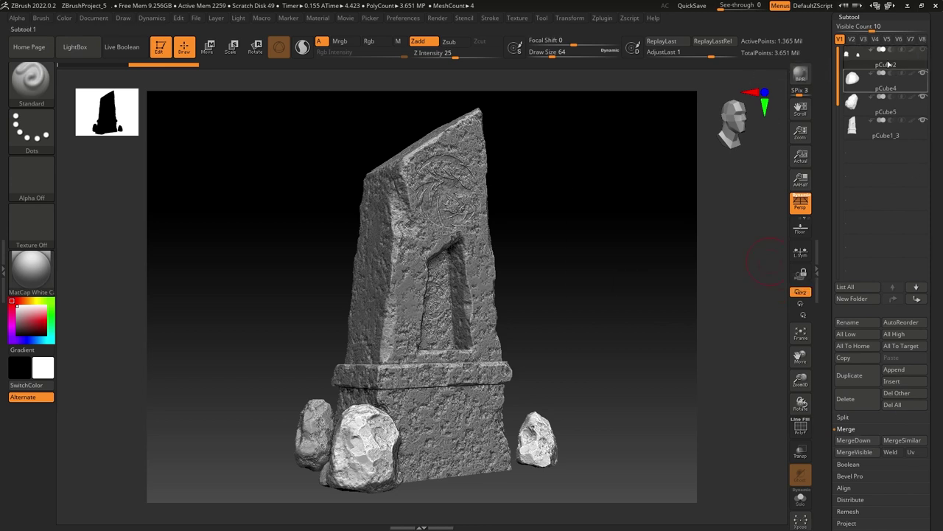
left_click(855, 440)
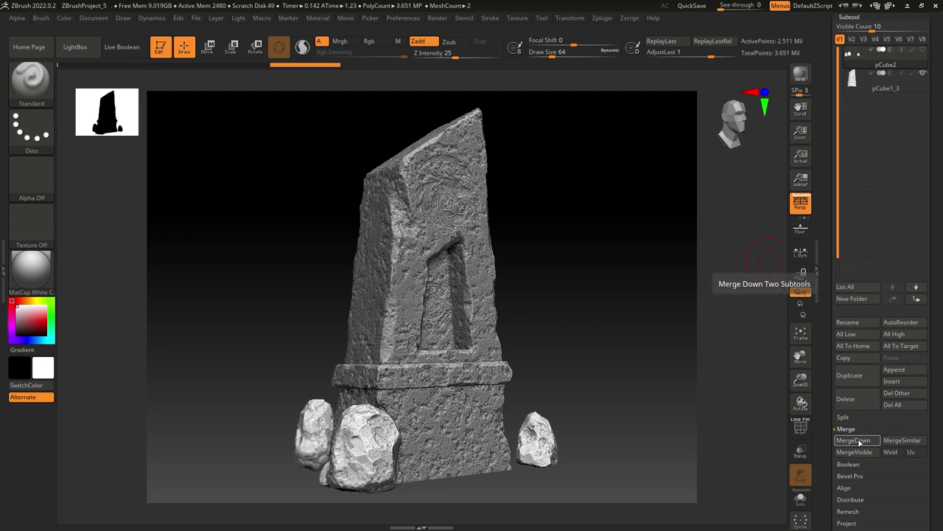
left_click(859, 440)
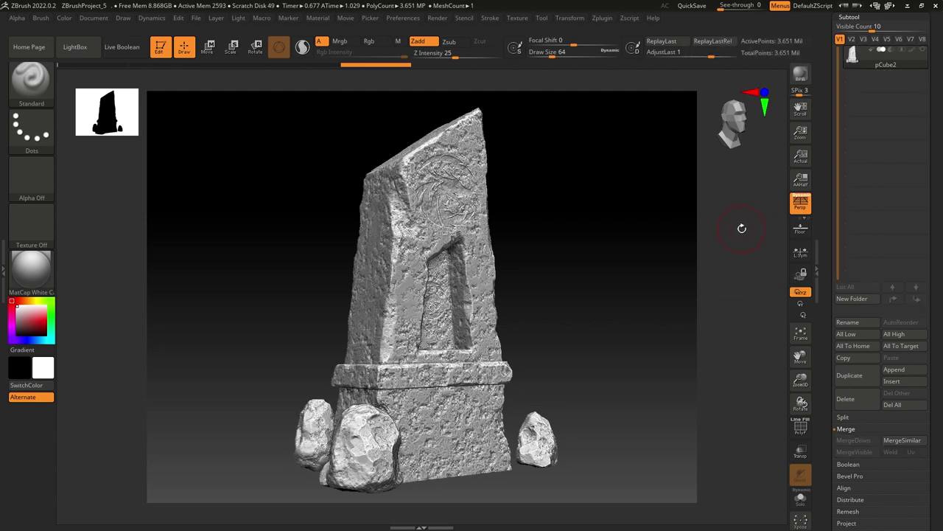
Step: Show the polyframe on the merged monument and examine its wireframe density and polygroups
key("w")
mouse_move(597, 266)
left_mouse_down("shift")
mouse_move(585, 266)
mouse_move(592, 240)
mouse_move(626, 224)
left_mouse_up("shift")
left_click(184, 47)
left_click_drag(942, 94, 941, 368)
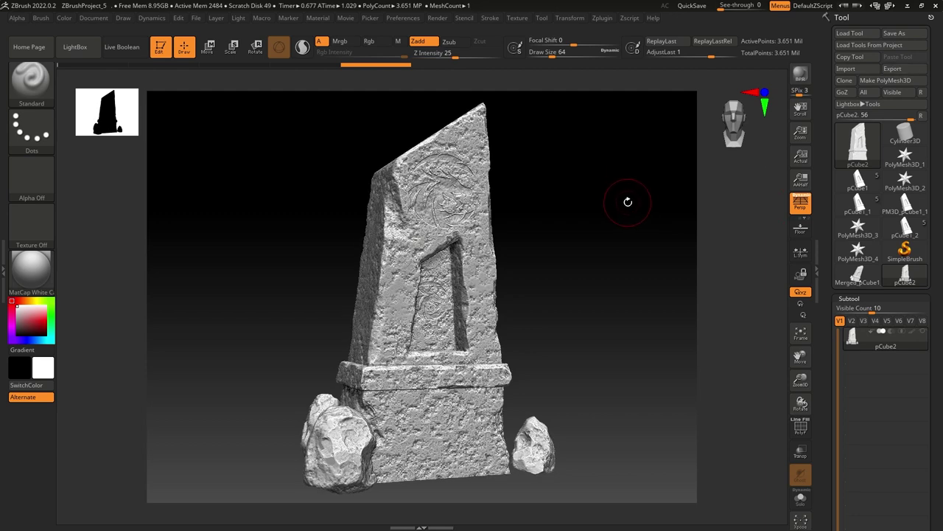
left_click_drag(560, 231, 563, 236)
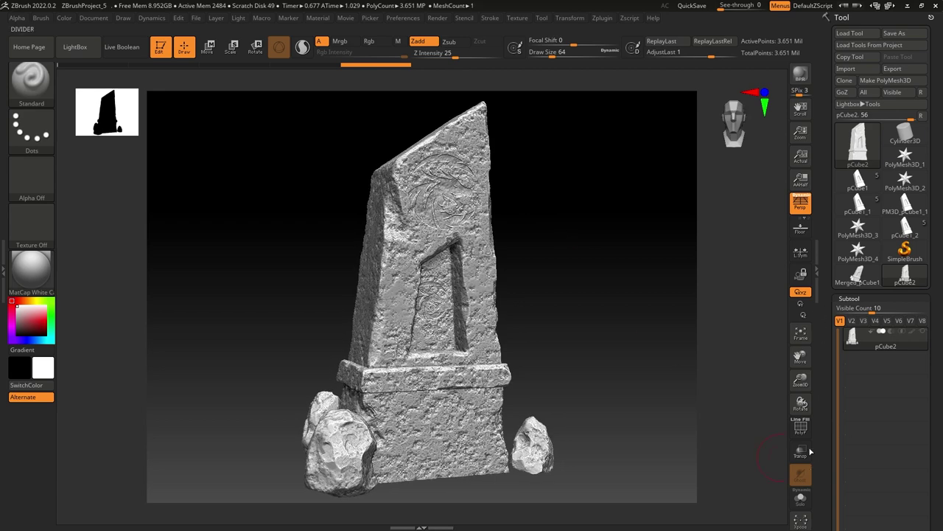
left_click(800, 427)
left_click_drag(638, 337, 638, 335)
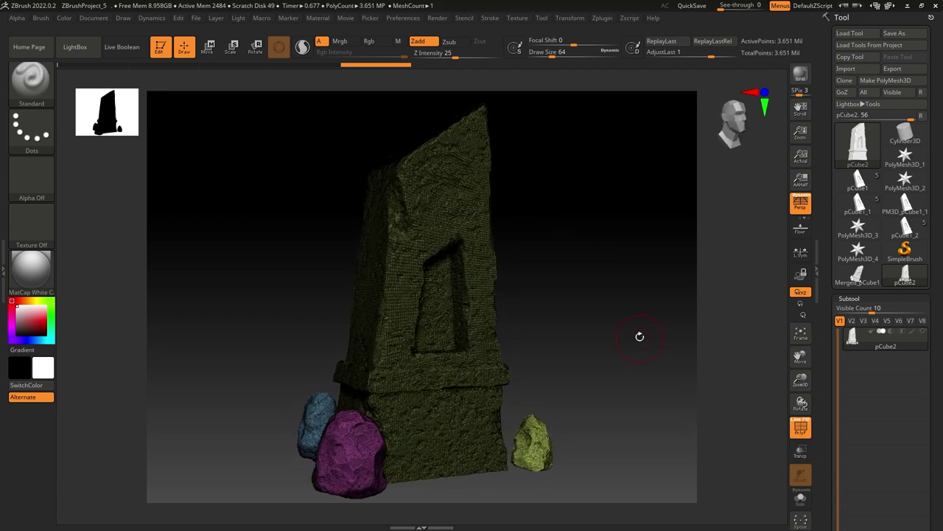
Step: Pre-process all visible subtools with Decimation Master
left_click(608, 20)
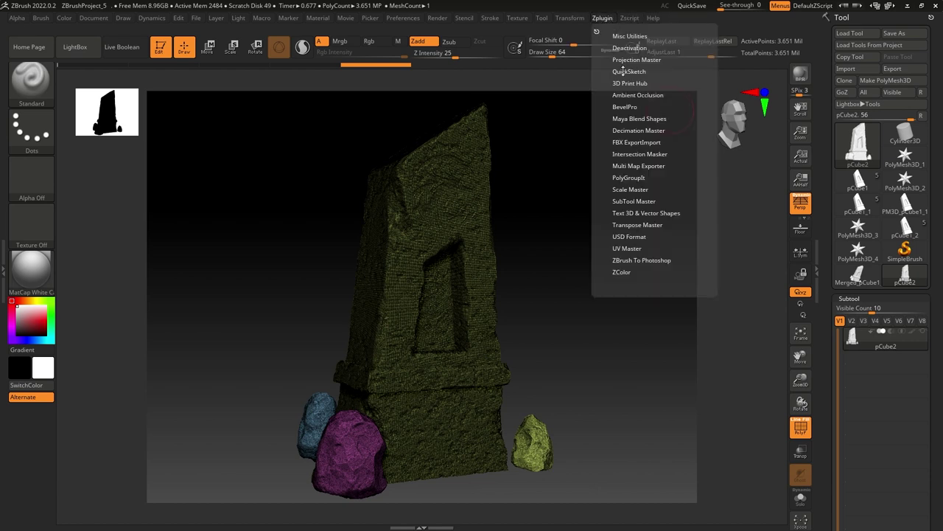
left_click(639, 131)
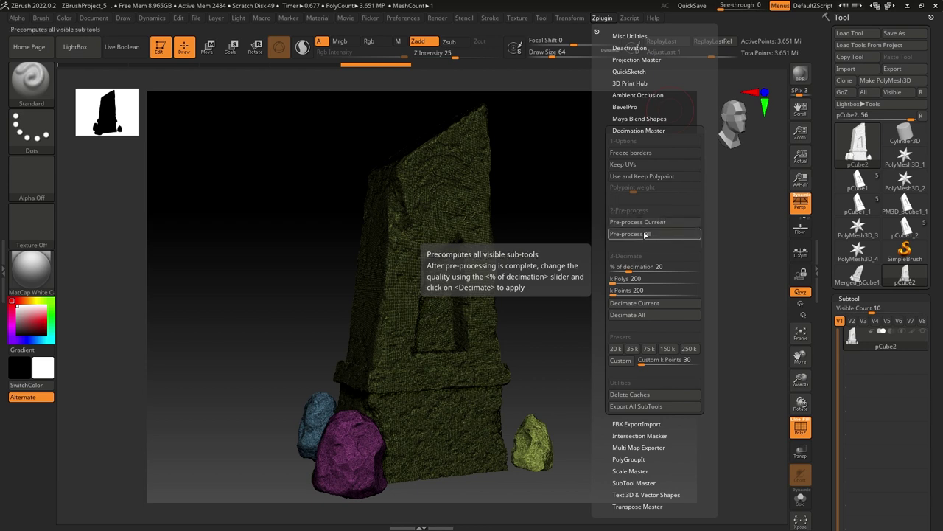
left_click(646, 233)
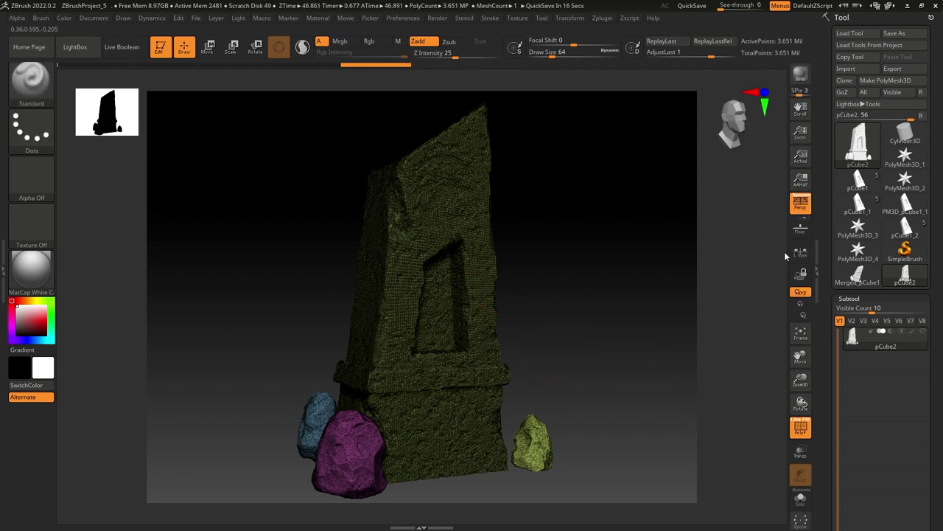
Step: Set the decimation percentage to 30, decimate all visible subtools, and hide the polyframe
left_click(601, 19)
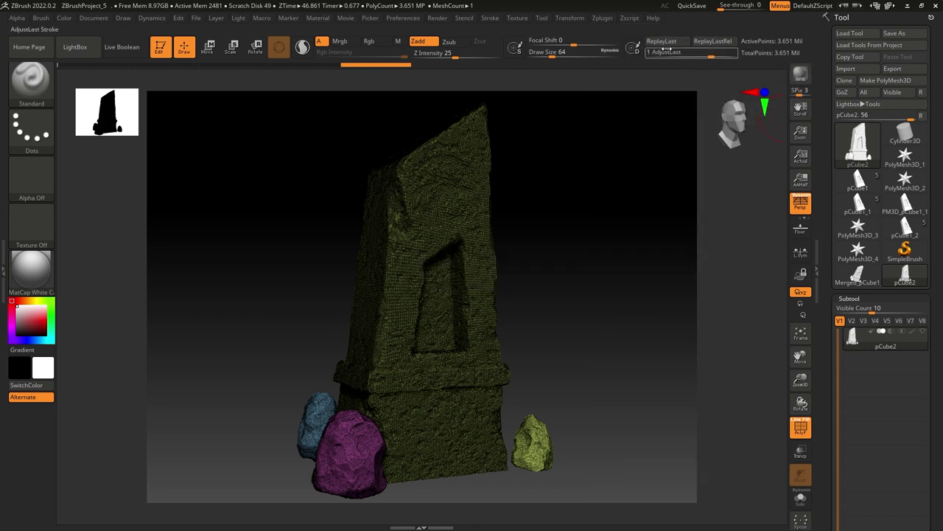
left_click(603, 21)
left_click(630, 267)
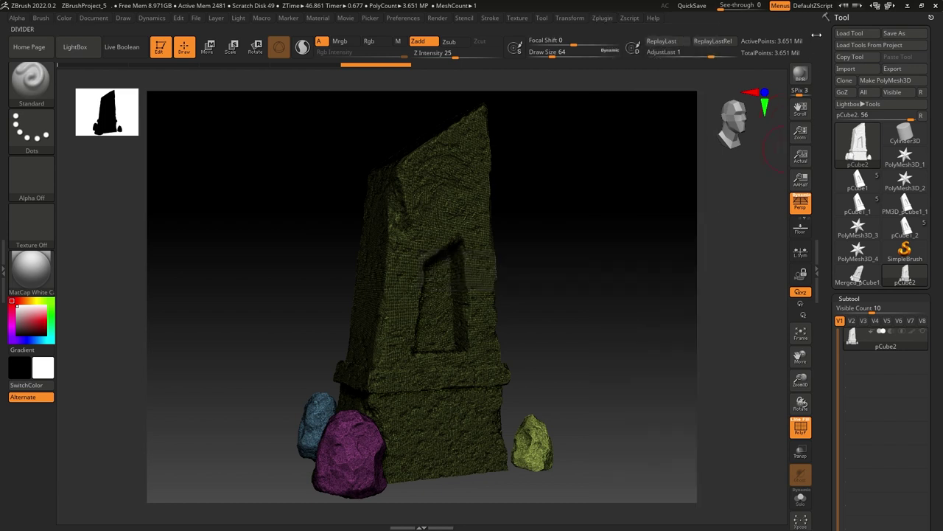
left_click(603, 18)
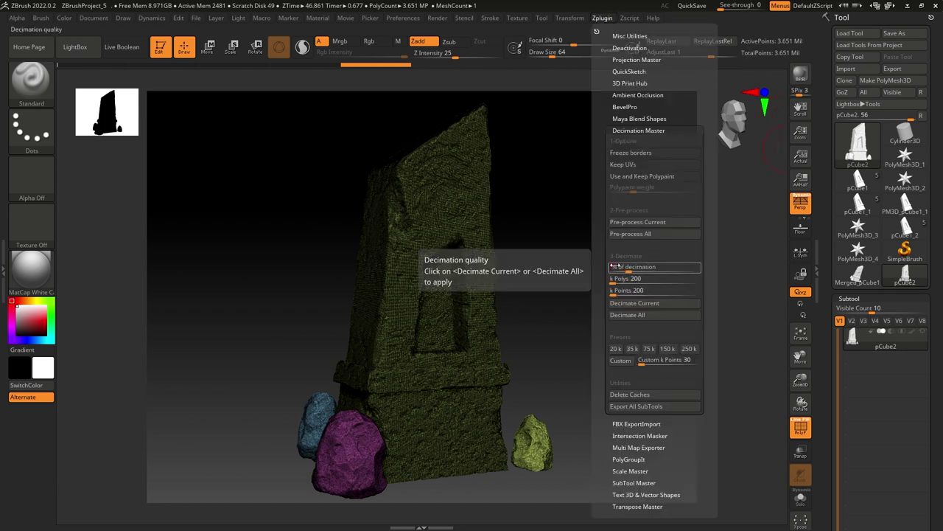
type("30")
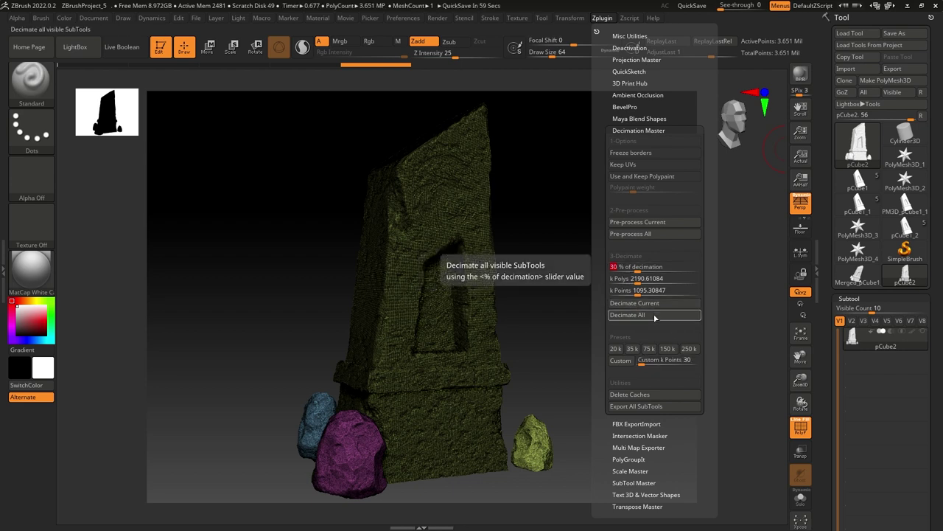
left_click(655, 316)
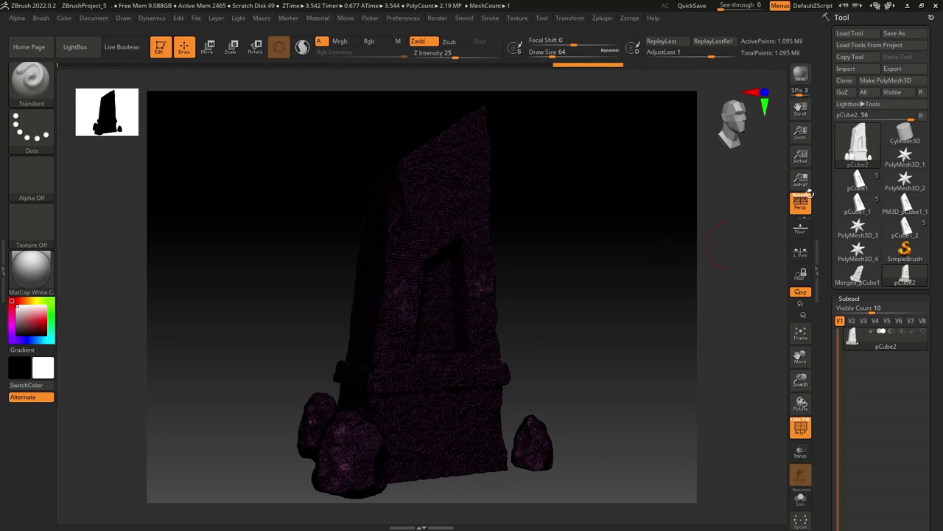
left_click(802, 426)
mouse_move(606, 325)
left_mouse_down()
mouse_move(576, 302)
mouse_move(605, 336)
mouse_move(598, 332)
mouse_move(628, 338)
mouse_move(583, 323)
mouse_move(605, 329)
mouse_move(596, 328)
left_mouse_up()
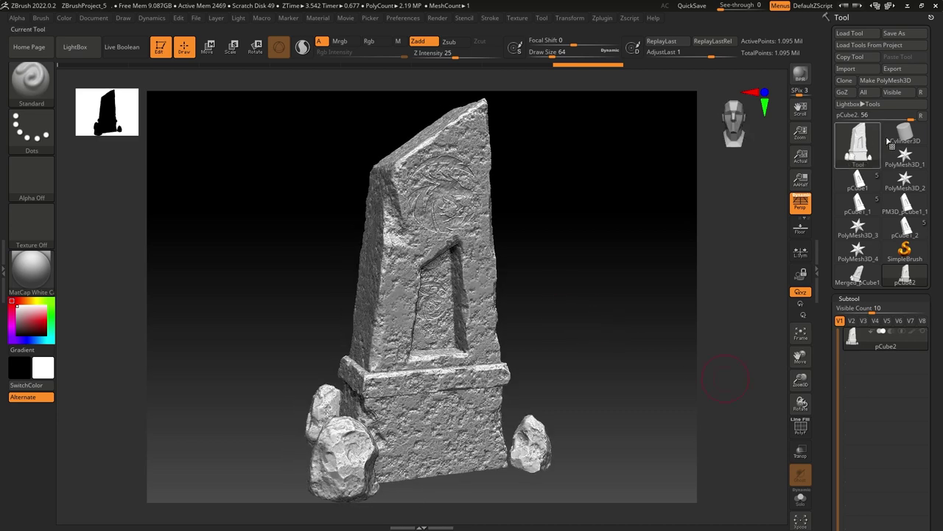
Step: Export the decimated mesh as an FBX file named obelisk_high to the Maya Project\Monument\scenes folder on drive E, keeping the offered FBX options
left_click(892, 68)
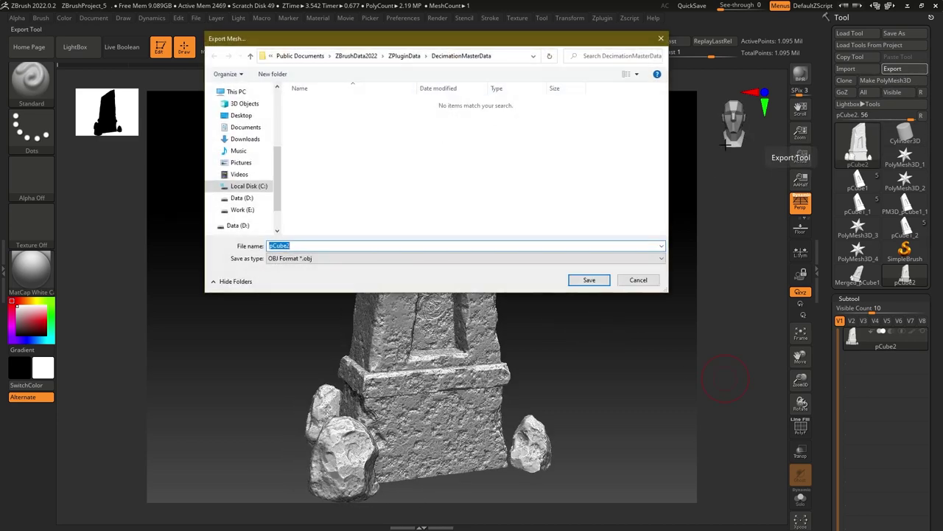
scroll(236, 199, "down", 2)
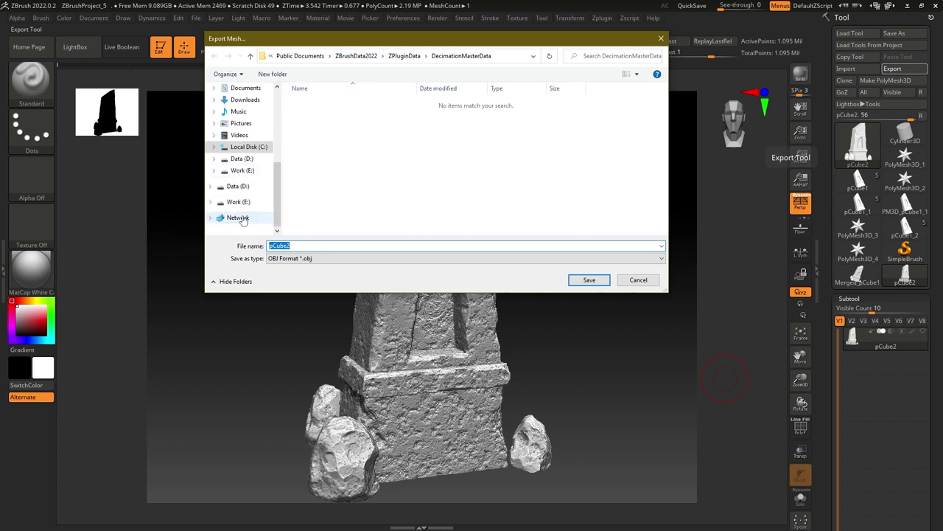
left_click(239, 201)
double_click(319, 154)
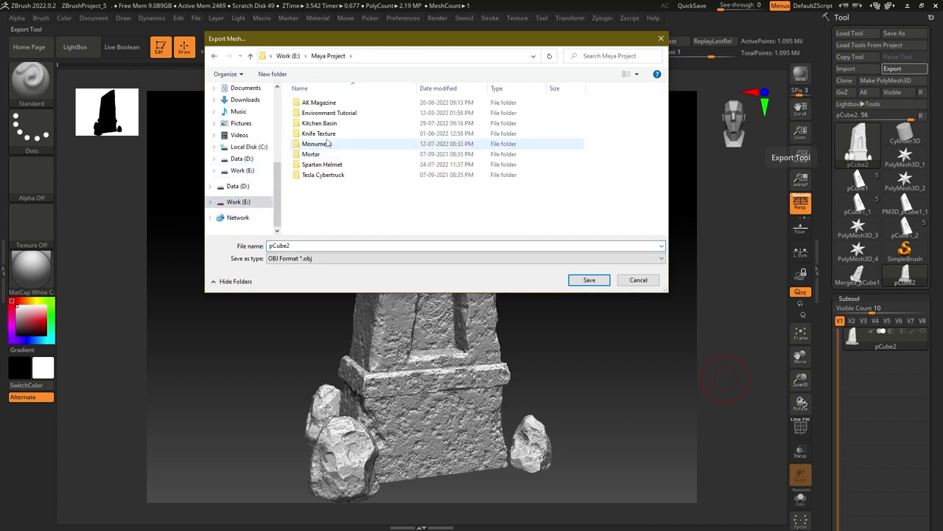
double_click(317, 154)
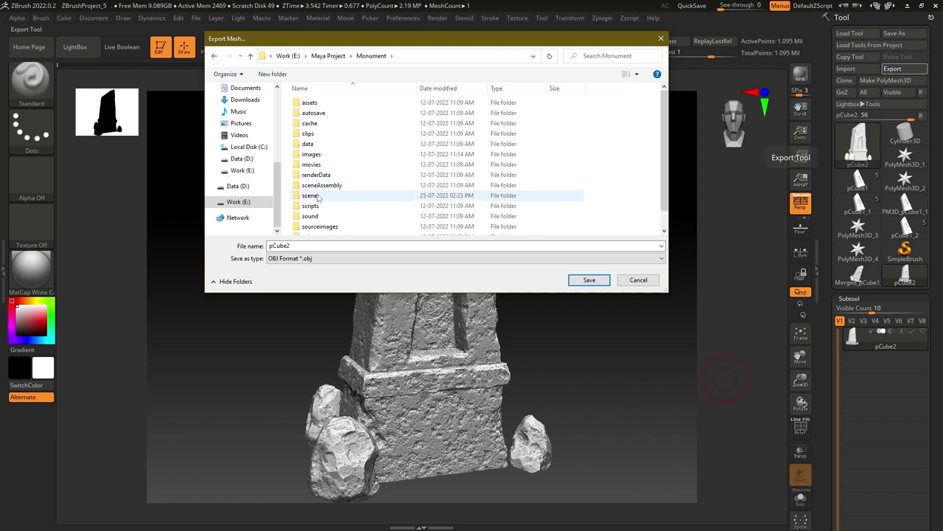
double_click(310, 195)
double_click(322, 244)
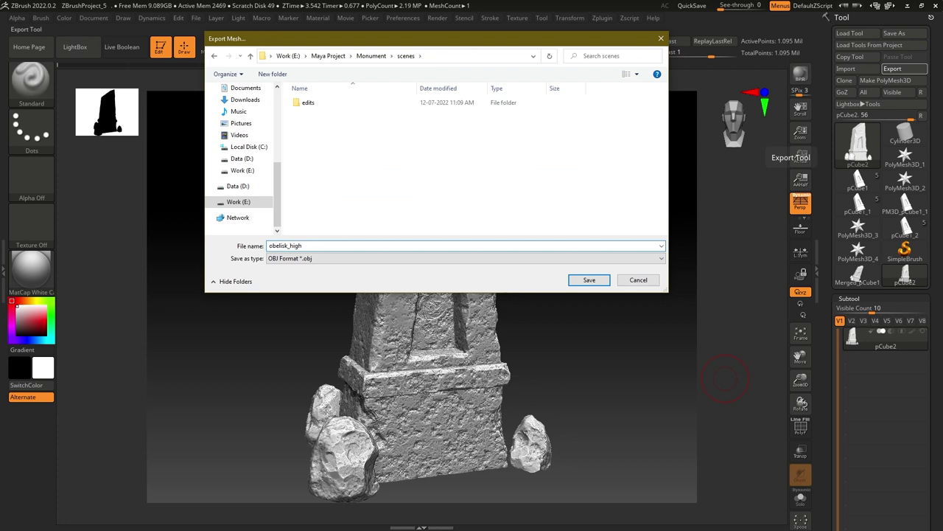
key("Tab")
key("f")
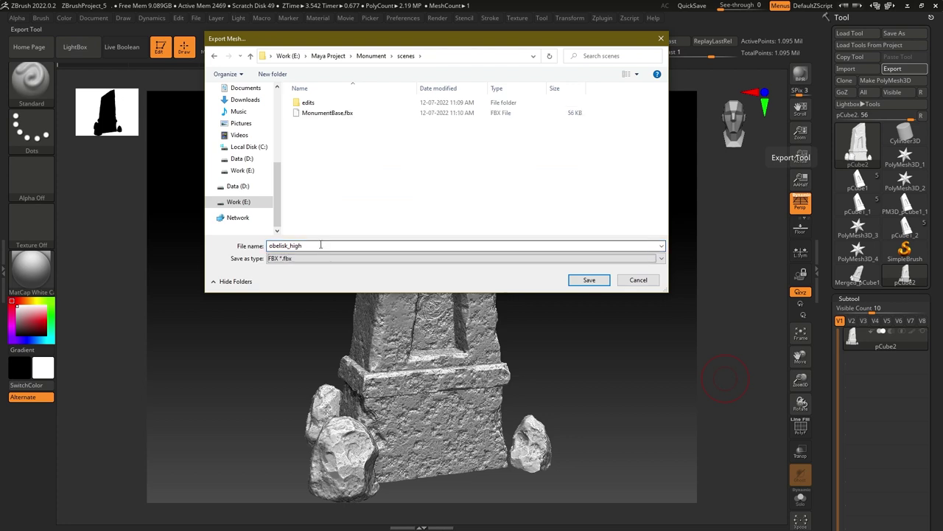
left_click(588, 280)
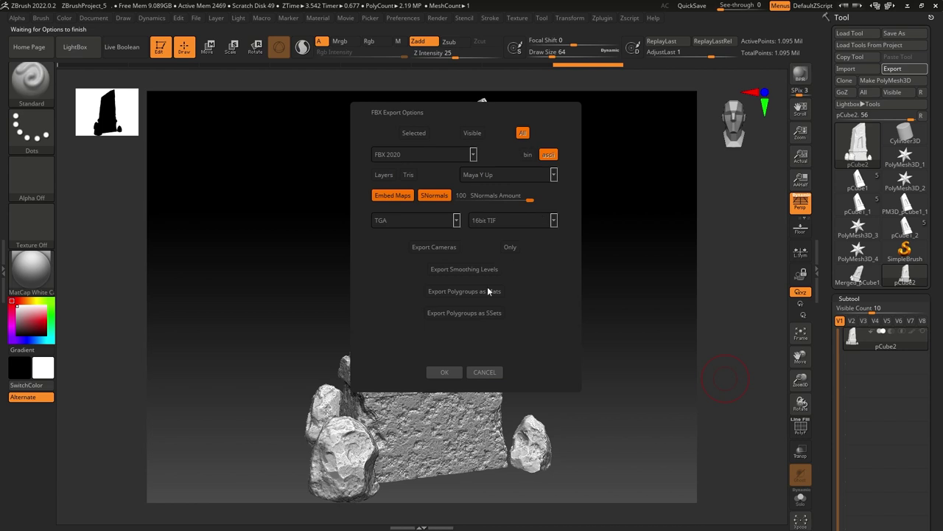
left_click(445, 373)
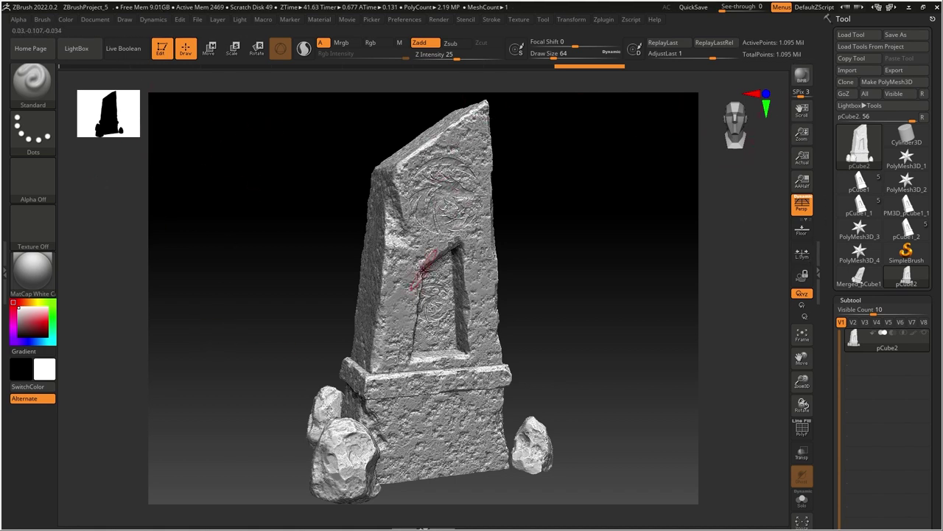
key("w")
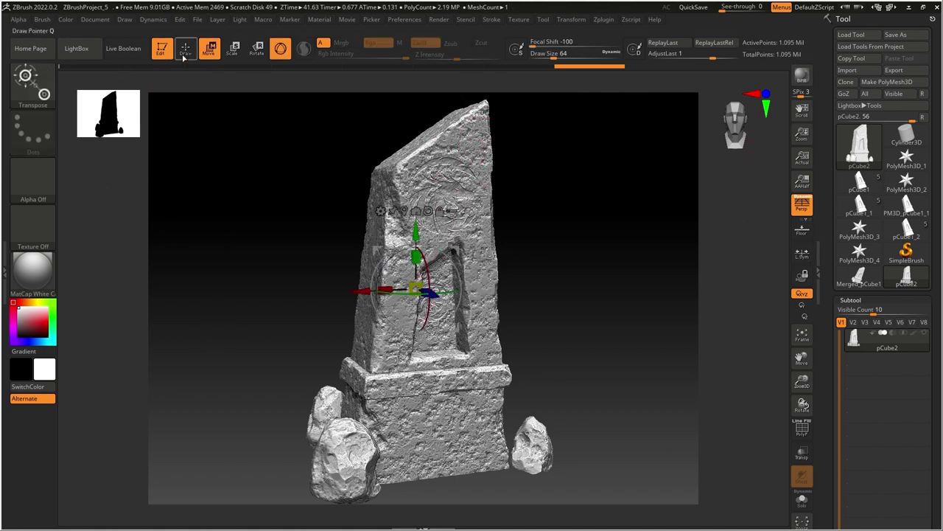
left_click(184, 52)
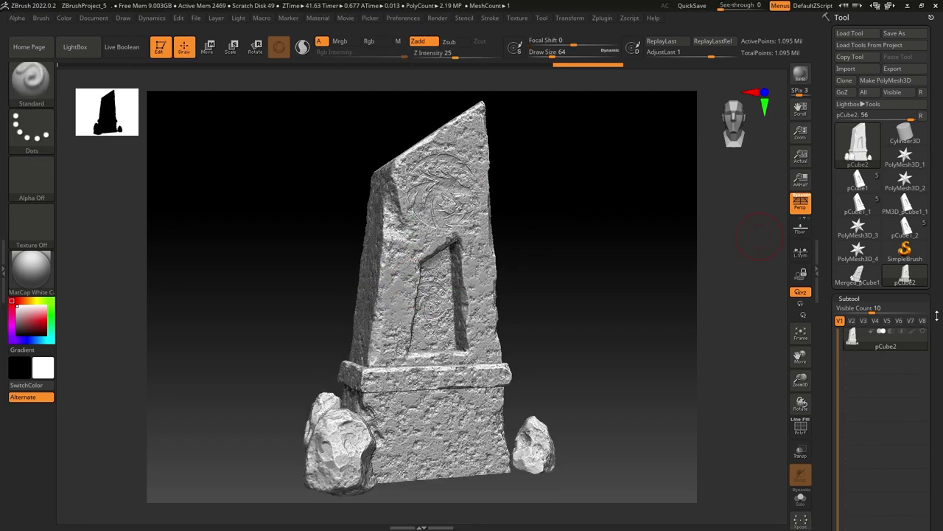
Step: Retopologize the monument mesh with ZRemesher at a target polygon count of 5 with Adapt enabled, showing the polyframe to check the result
left_click_drag(936, 316, 941, 168)
scroll(942, 167, "down", 1)
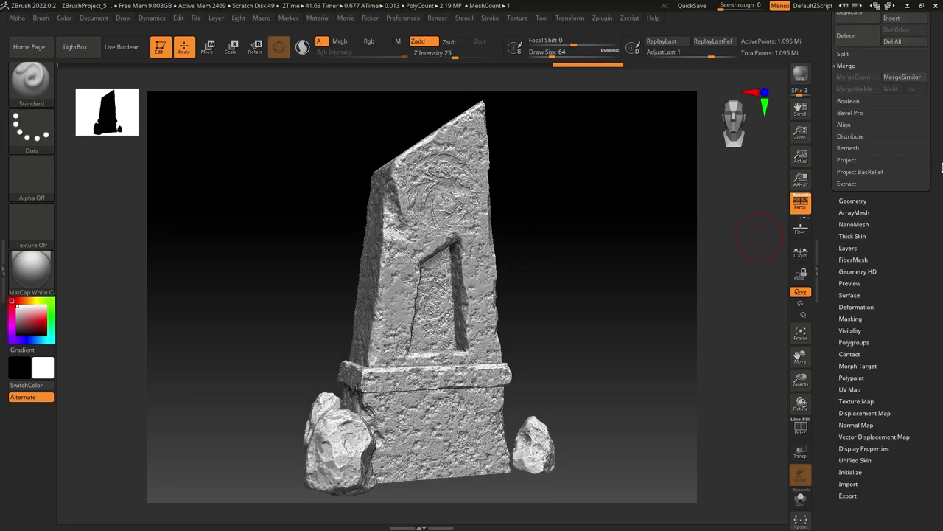
scroll(864, 183, "up", 10)
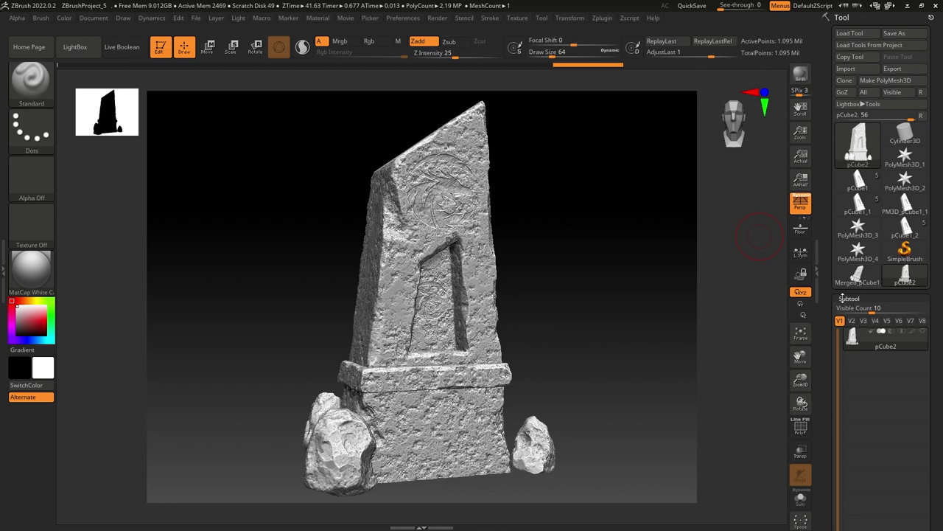
left_click(844, 297)
left_click(853, 129)
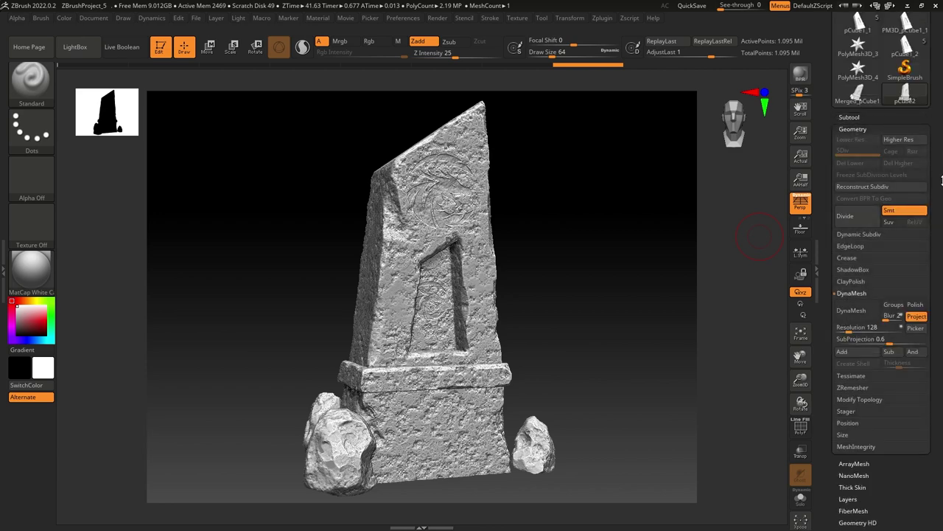
scroll(939, 125, "down", 2)
left_click(852, 267)
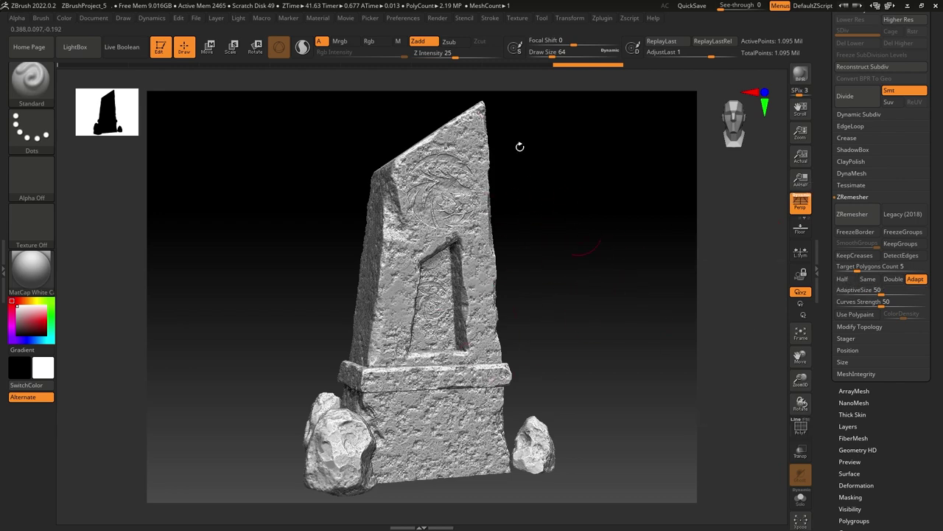
left_click(800, 426)
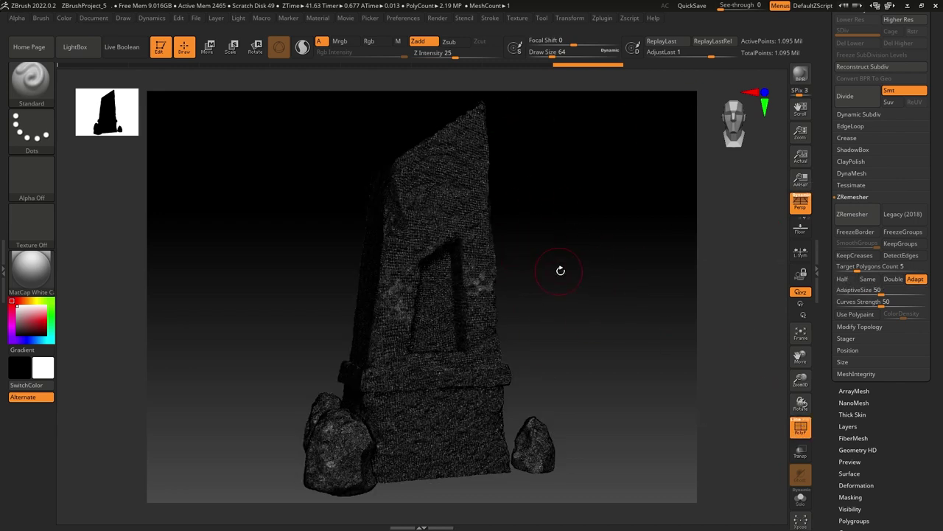
mouse_move(560, 270)
left_mouse_down()
mouse_move(577, 278)
mouse_move(558, 278)
left_mouse_up()
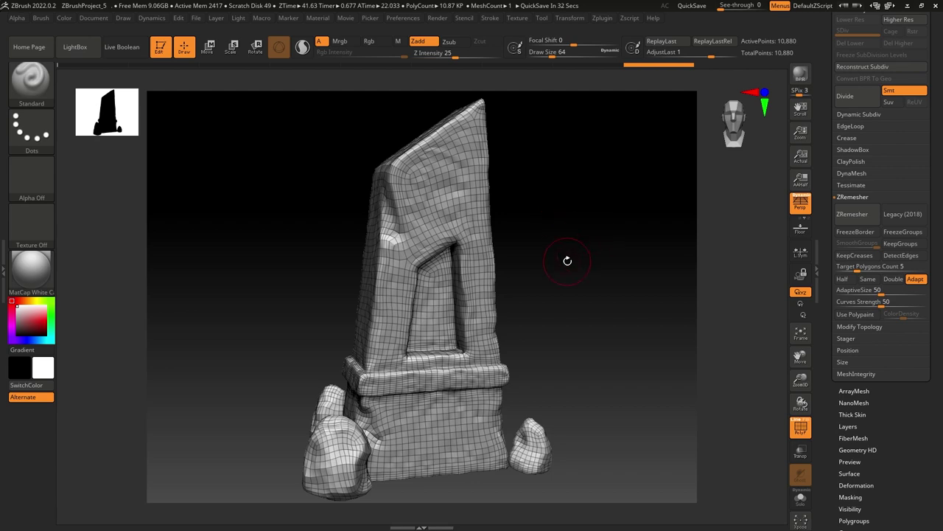
mouse_move(562, 238)
left_mouse_down()
mouse_move(579, 238)
mouse_move(584, 198)
mouse_move(552, 225)
mouse_move(583, 250)
mouse_move(612, 251)
mouse_move(650, 210)
mouse_move(602, 249)
mouse_move(571, 160)
mouse_move(592, 238)
mouse_move(667, 205)
mouse_move(585, 292)
mouse_move(530, 238)
mouse_move(539, 250)
mouse_move(613, 261)
mouse_move(617, 273)
mouse_move(575, 231)
mouse_move(611, 250)
left_mouse_up()
left_click_drag(566, 248, 585, 251)
scroll(941, 148, "up", 5)
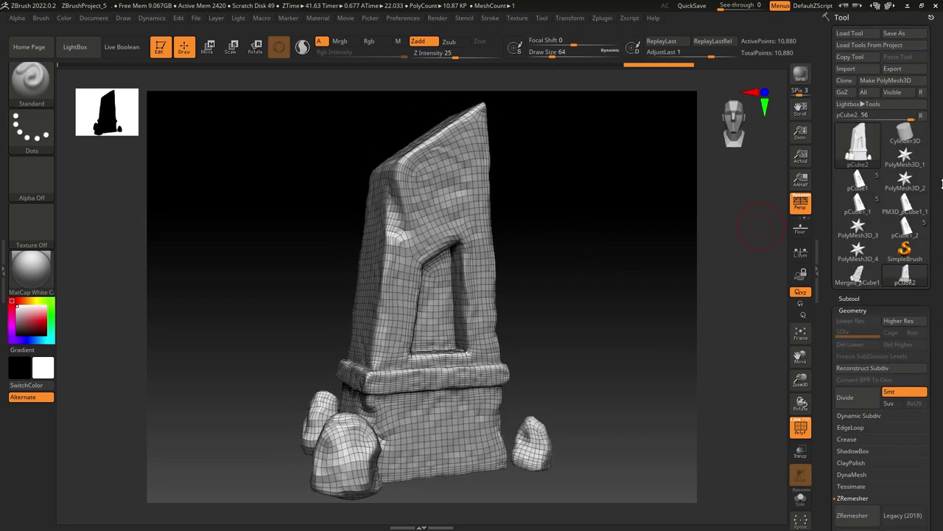
Step: Start exporting the ZRemeshed monument and browse to the Maya Project\Monument\scenes folder on drive E
left_click(898, 70)
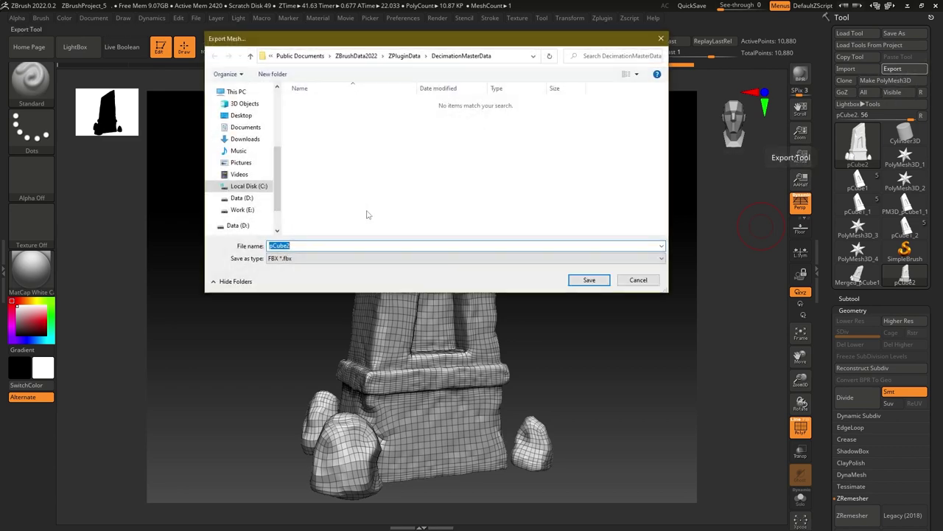
left_click(242, 209)
double_click(333, 155)
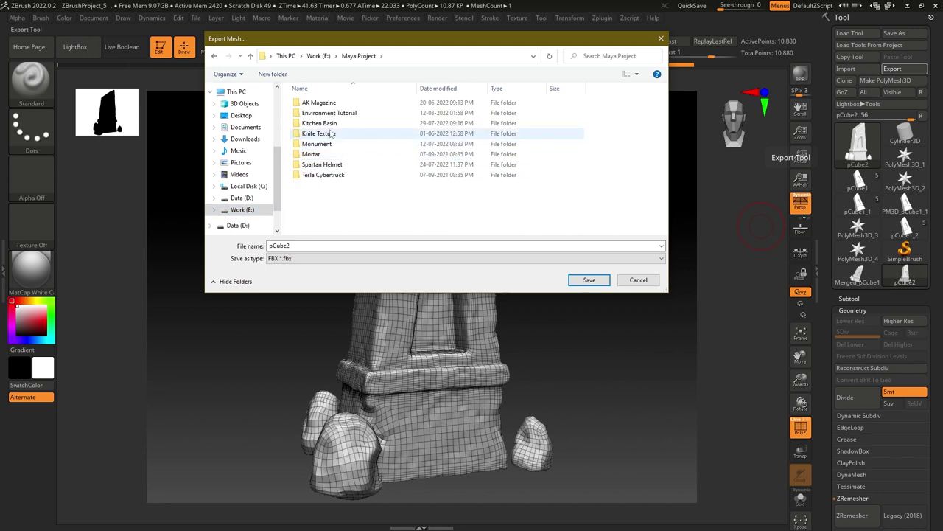
double_click(318, 144)
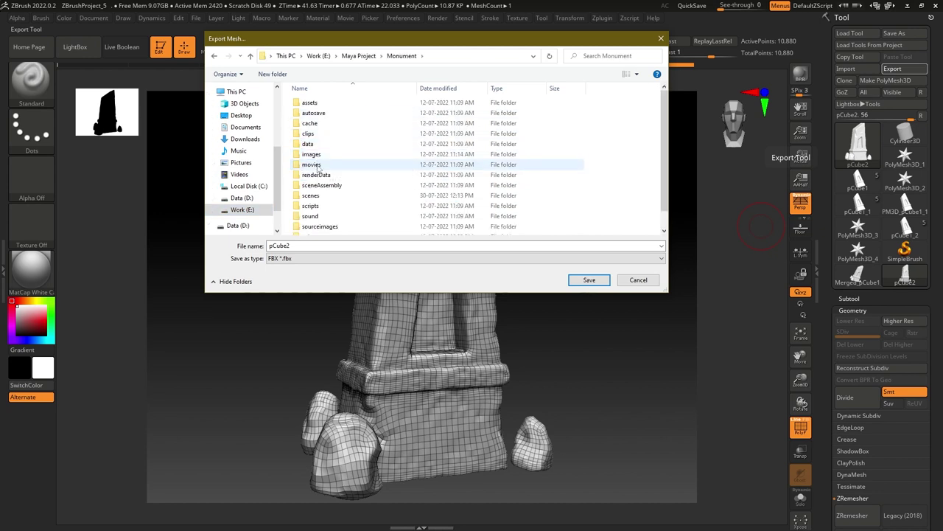
double_click(321, 195)
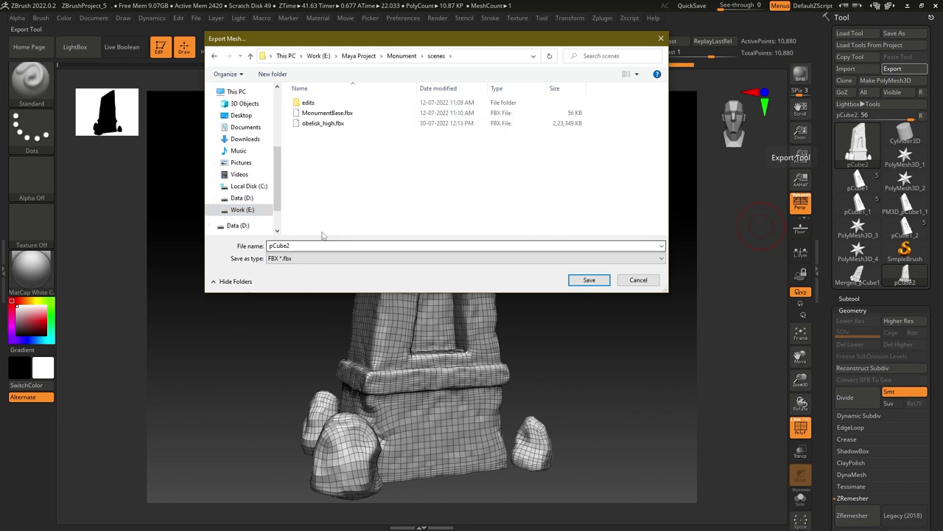
Step: Name the export obelisk_low.fbx, based on the existing obelisk_high file name, and save it, keeping the offered FBX options
left_click(324, 125)
left_click(298, 246)
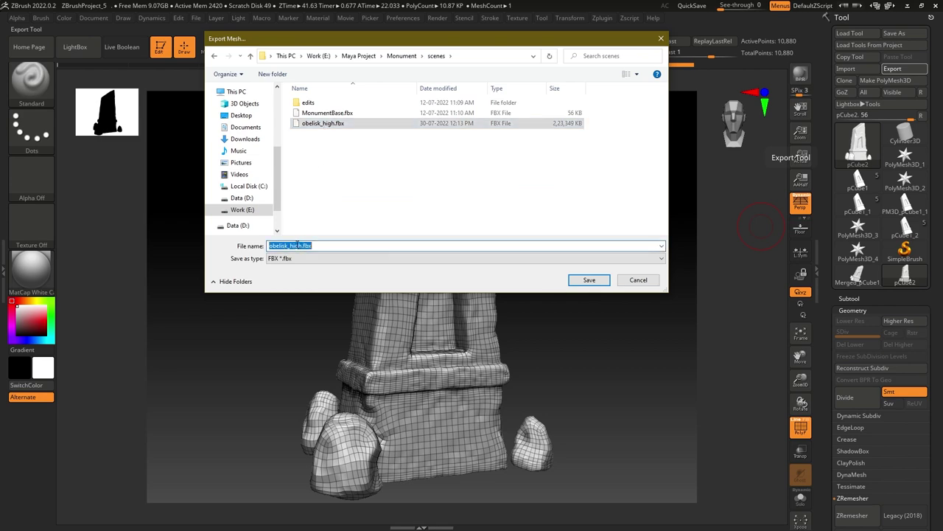
left_click(297, 246)
key("BackSpace")
key("BackSpace")
key("BackSpace")
key("BackSpace")
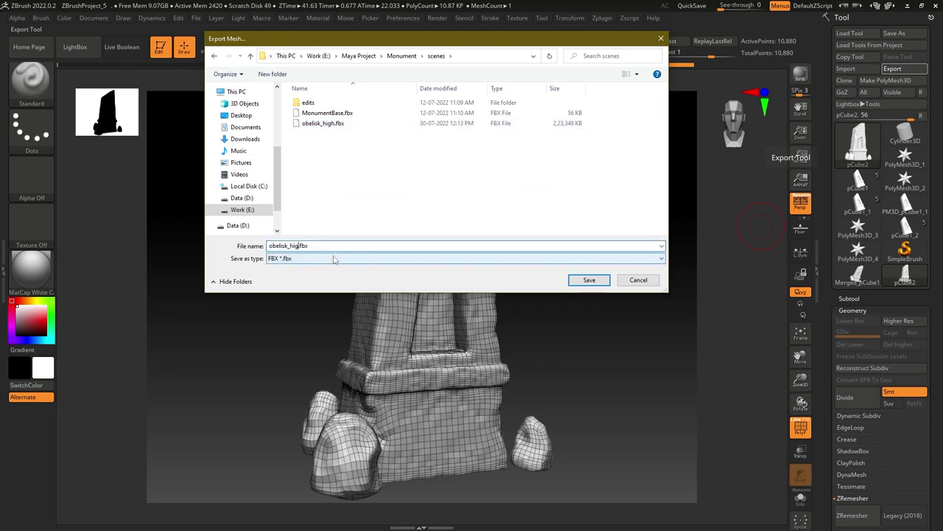
type("low")
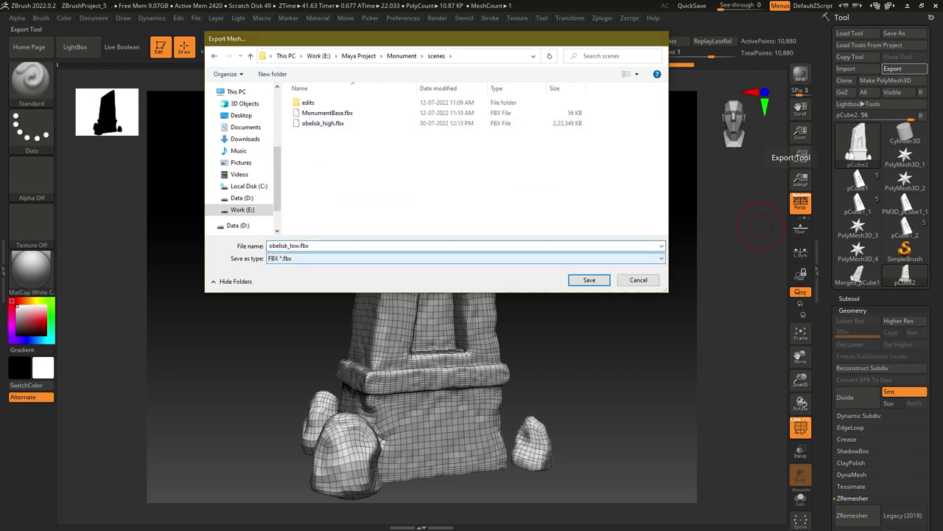
key("Return")
left_click(445, 372)
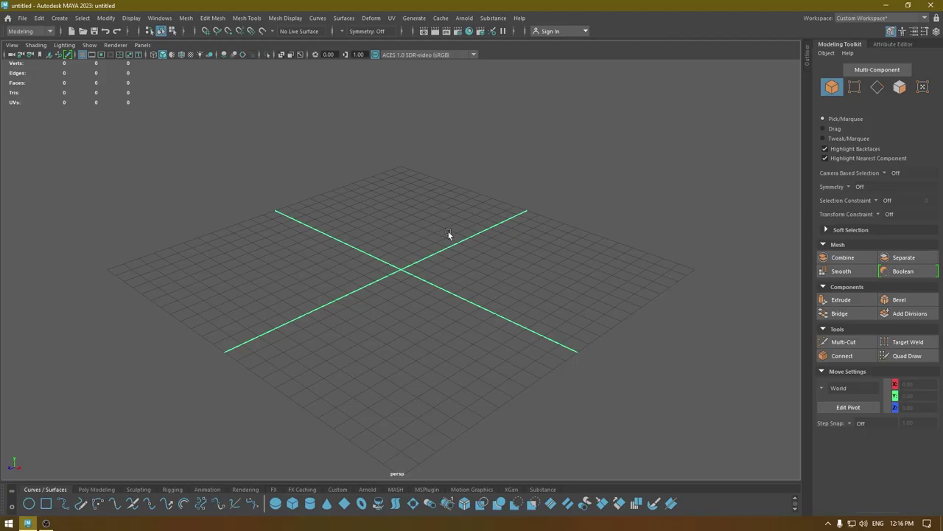
Step: In Maya, set the current project to the Monument folder in E:\Maya Project
left_click(22, 18)
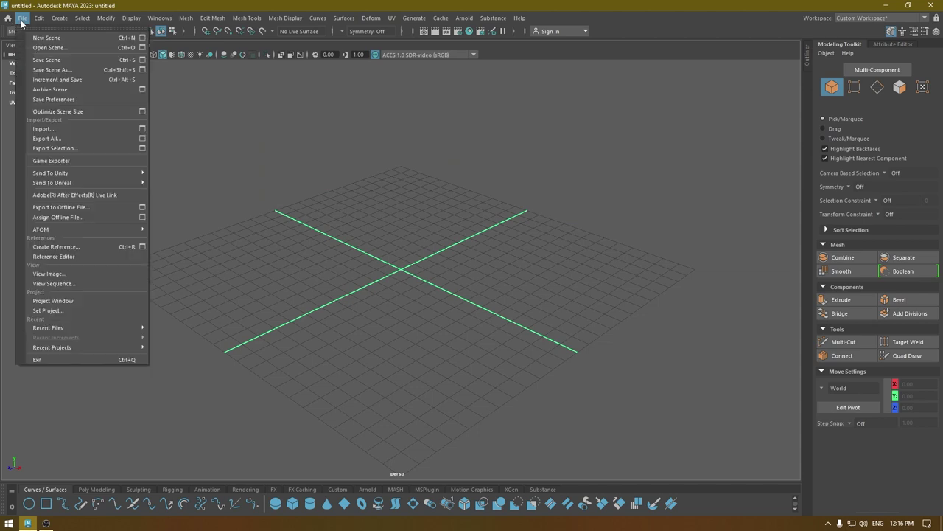
left_click(84, 310)
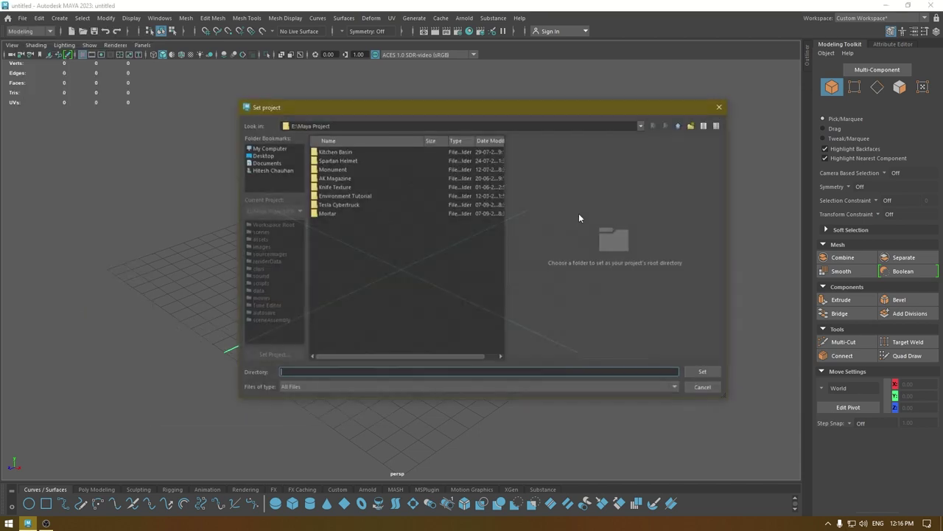
left_click(333, 169)
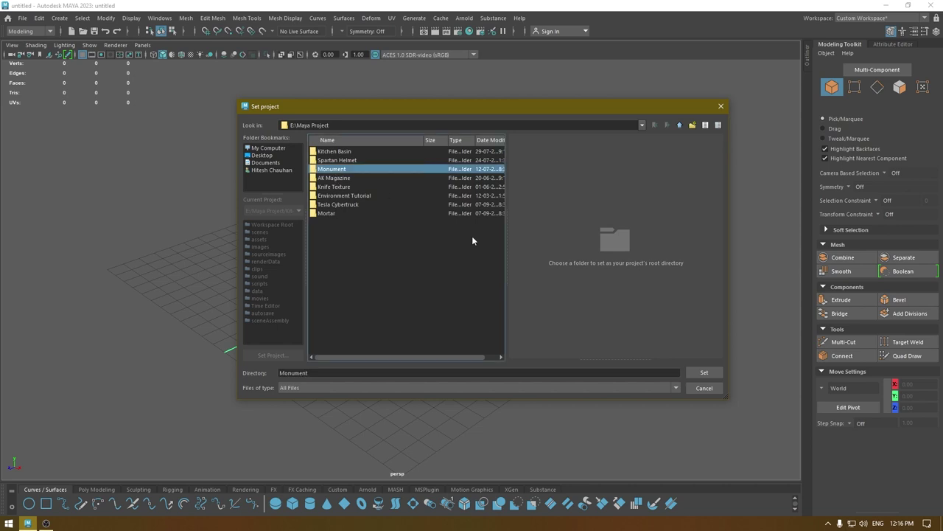
left_click(704, 372)
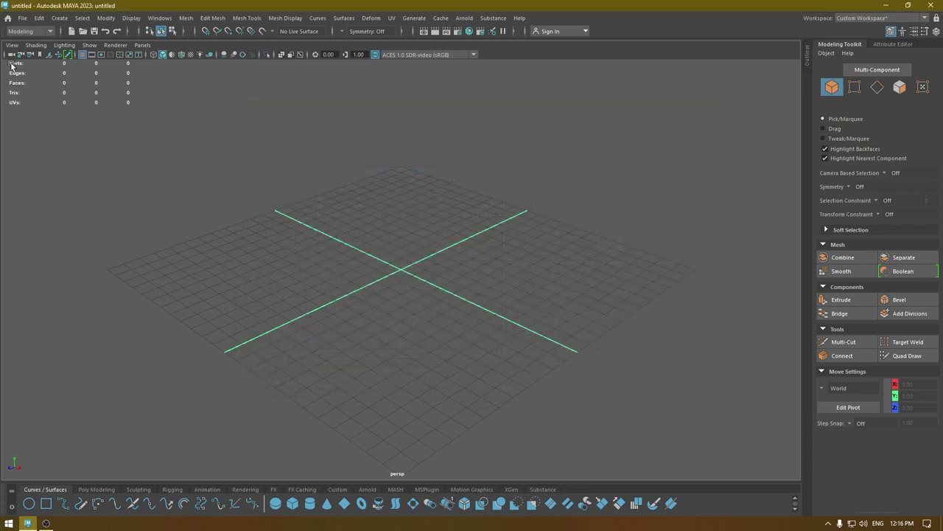
Step: Import obelisk_high.fbx from the Monument project's scenes folder into the empty scene
left_click(23, 17)
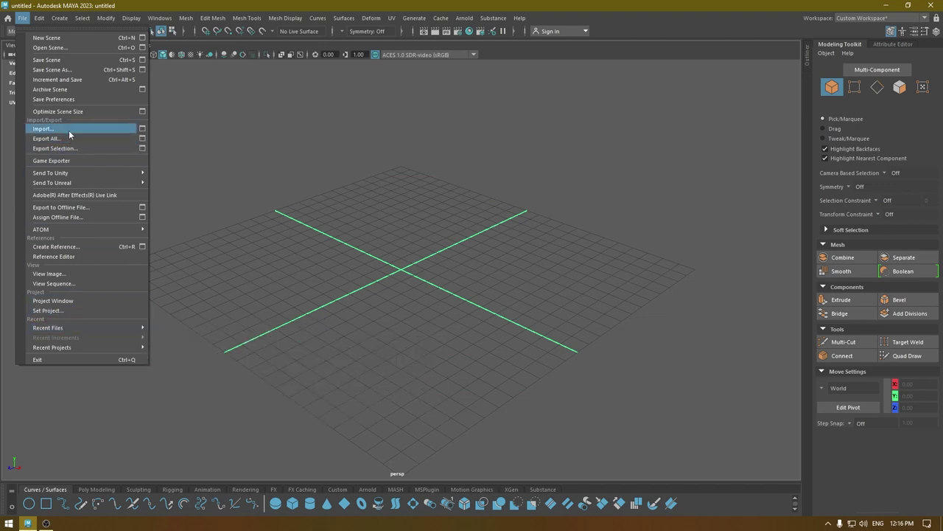
left_click(68, 129)
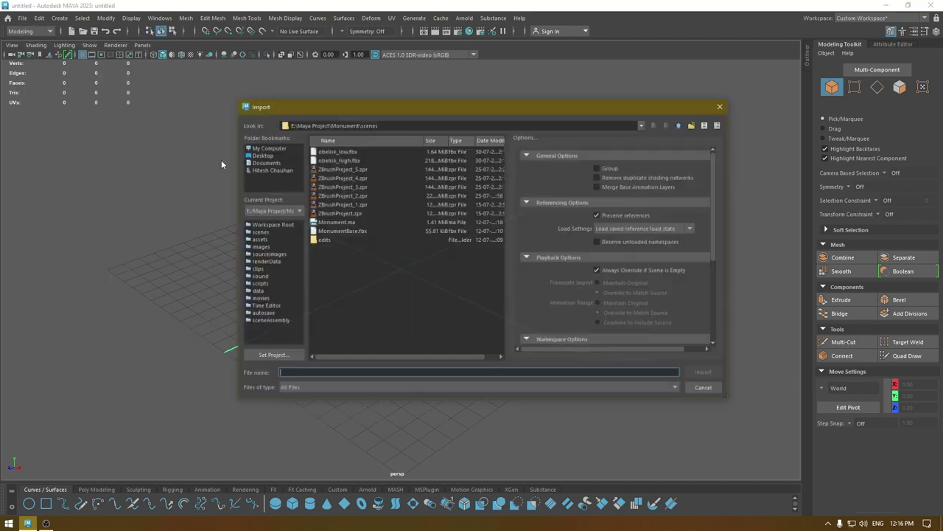
left_click(342, 160)
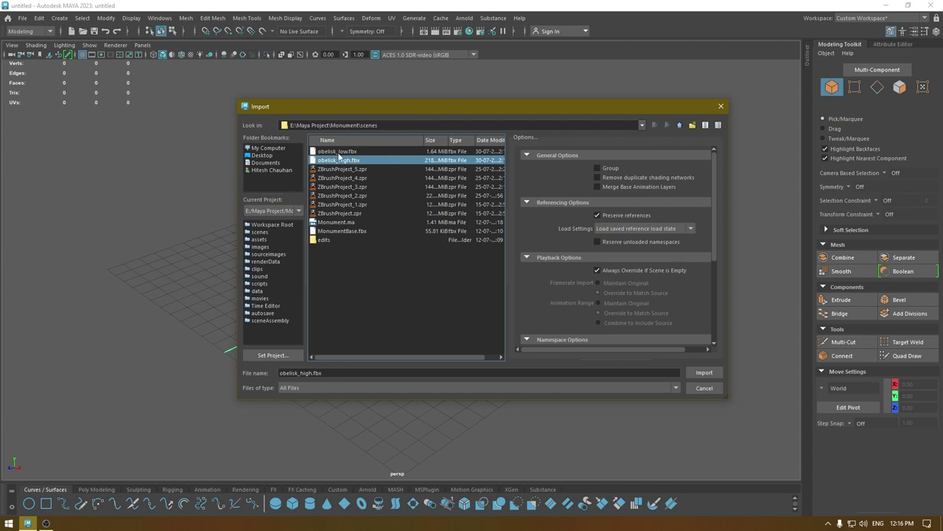
left_click(339, 152)
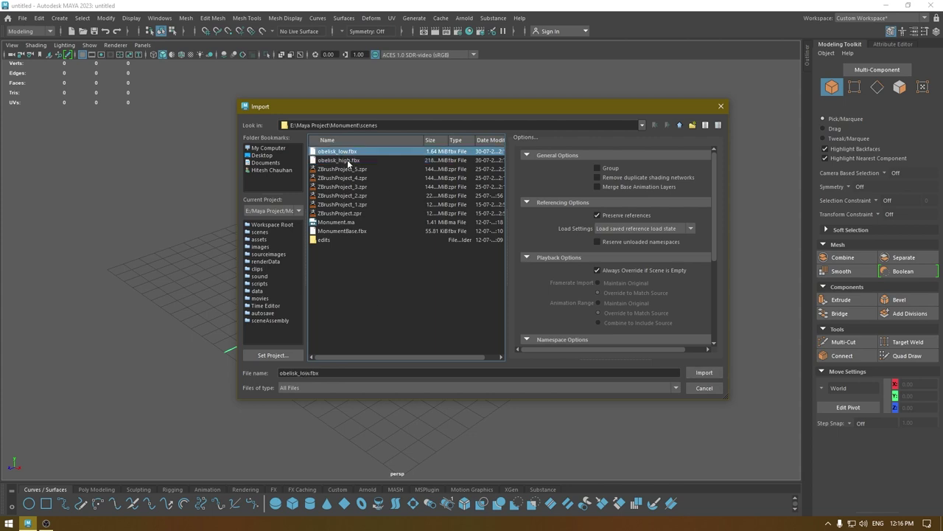
left_click(349, 161)
left_click(704, 373)
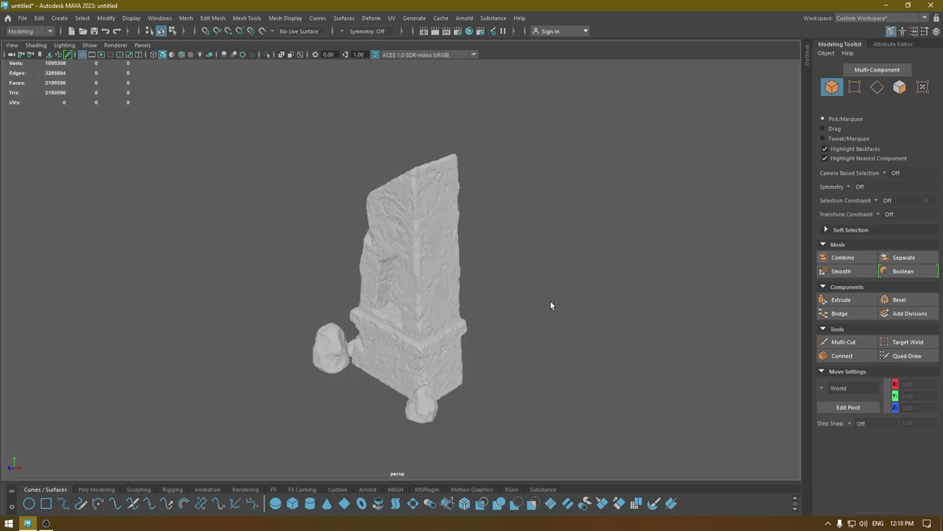
left_click_drag(550, 301, 598, 346, "alt")
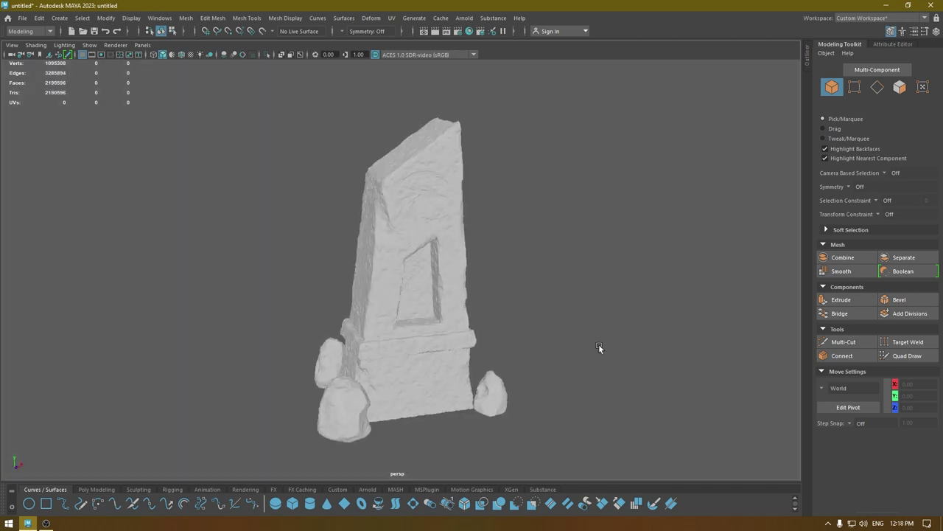
Step: Try to import obelisk_low.fbx into the scene alongside the high-poly monument
left_click(22, 17)
left_click(79, 127)
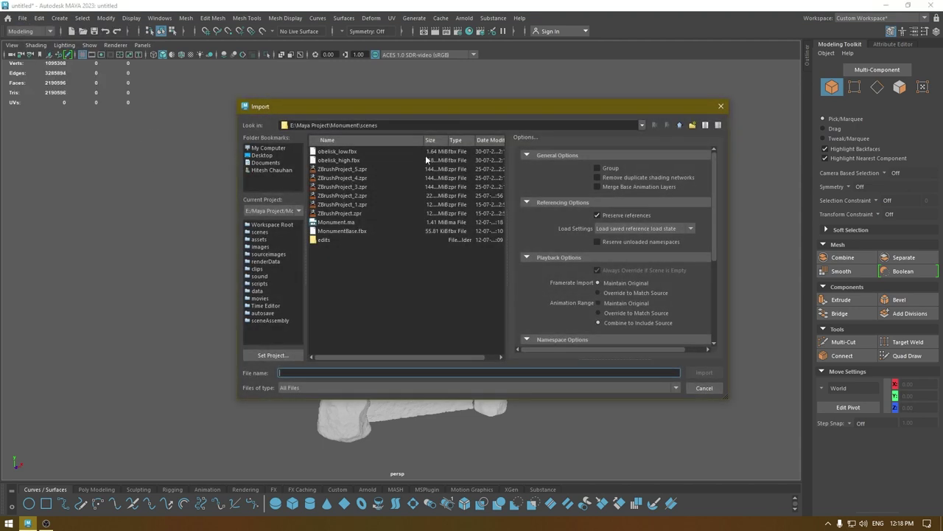
left_click(351, 153)
left_click(704, 372)
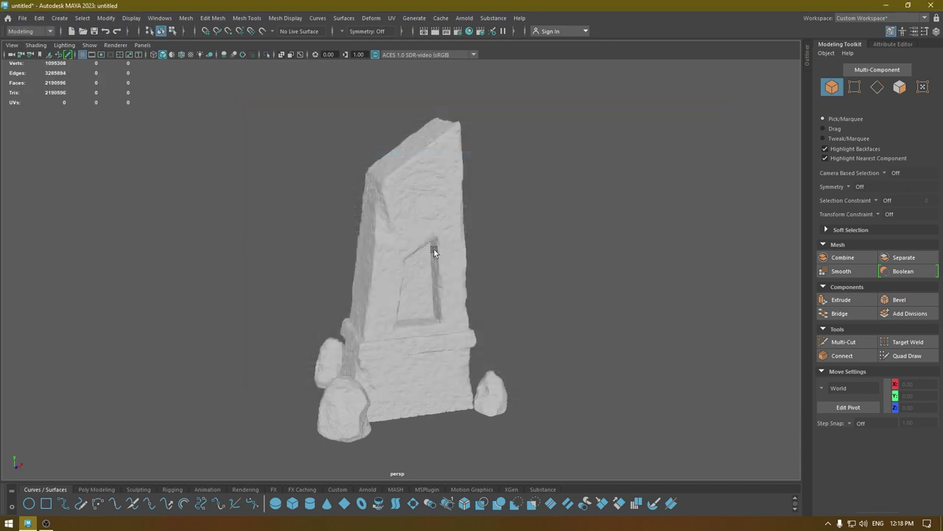
Step: Show the Outliner and rename the imported high-poly mesh pCube2 as obelisk_high
left_click(810, 61)
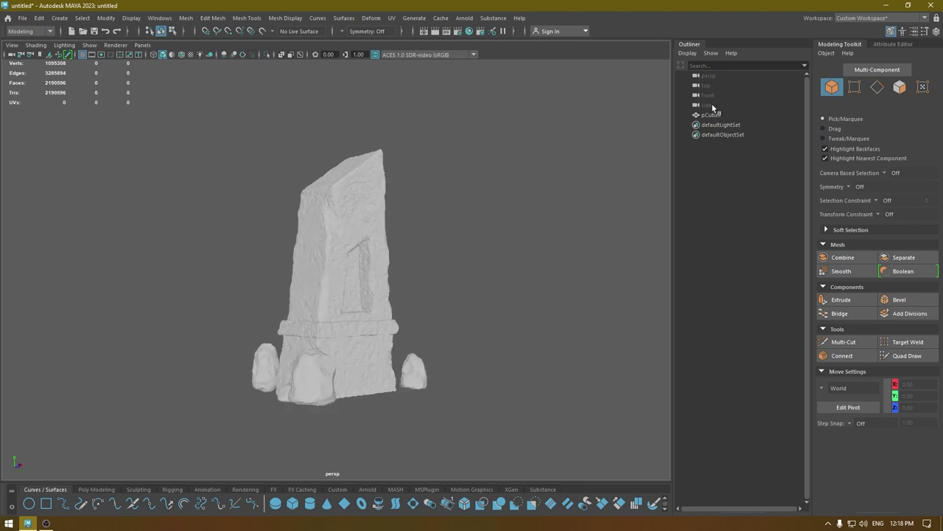
left_click(710, 114)
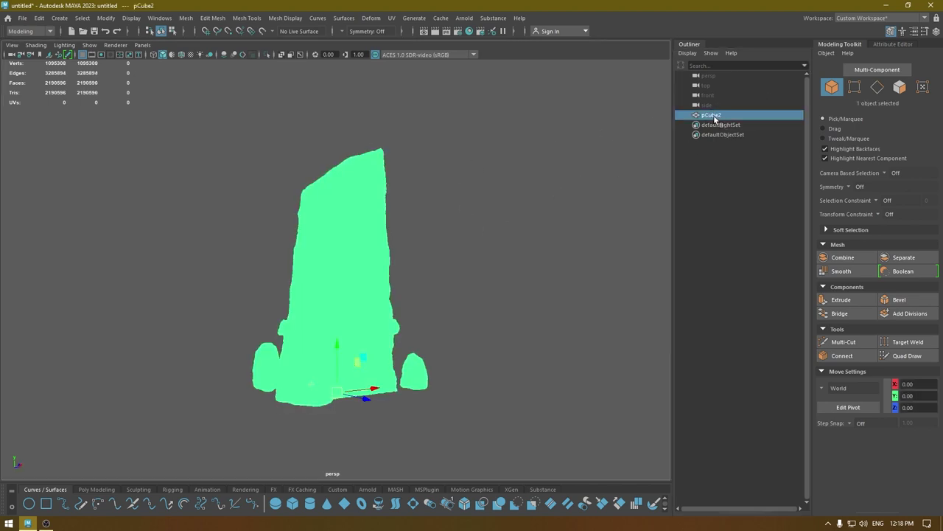
double_click(711, 115)
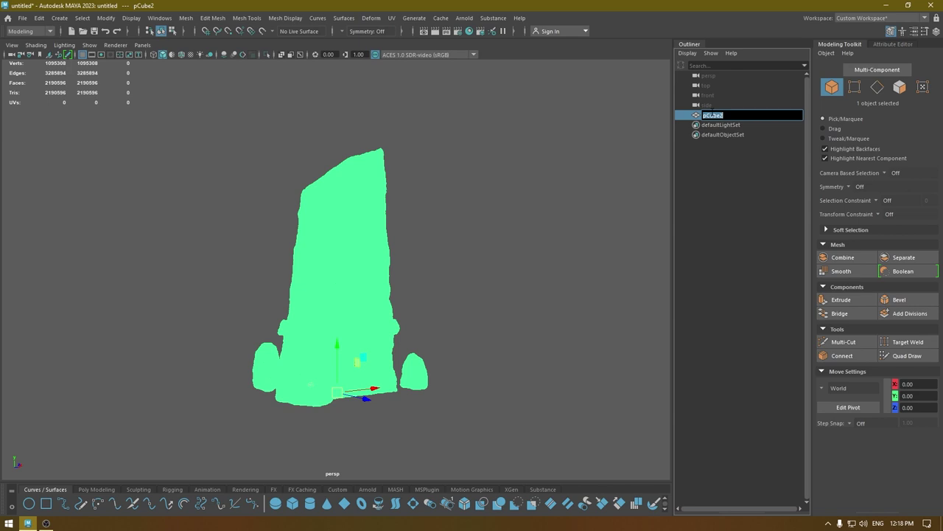
type("obelisk_high")
key("Return")
left_click(462, 235)
left_click_drag(462, 235, 435, 245, "alt")
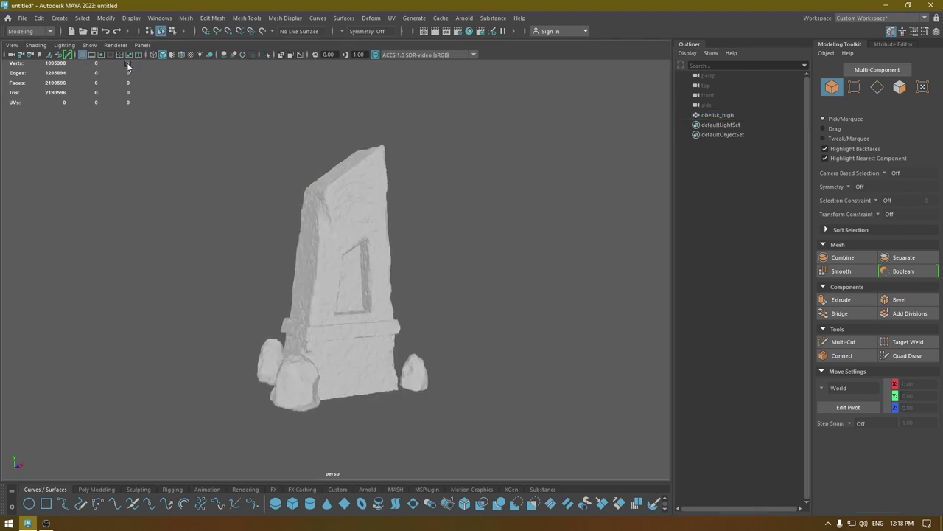
Step: Import obelisk_low.fbx from the scenes folder into the scene holding obelisk_high
left_click(23, 18)
left_click(45, 128)
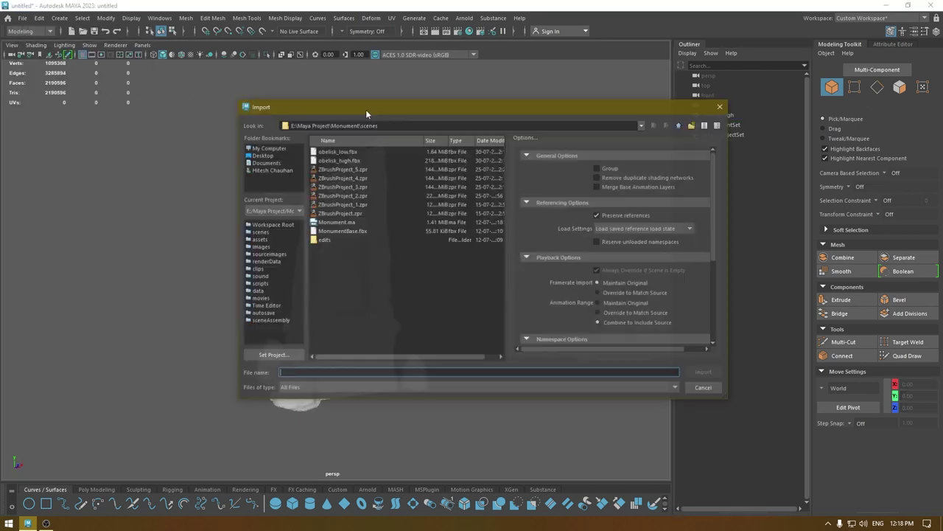
left_click(337, 151)
left_click(704, 372)
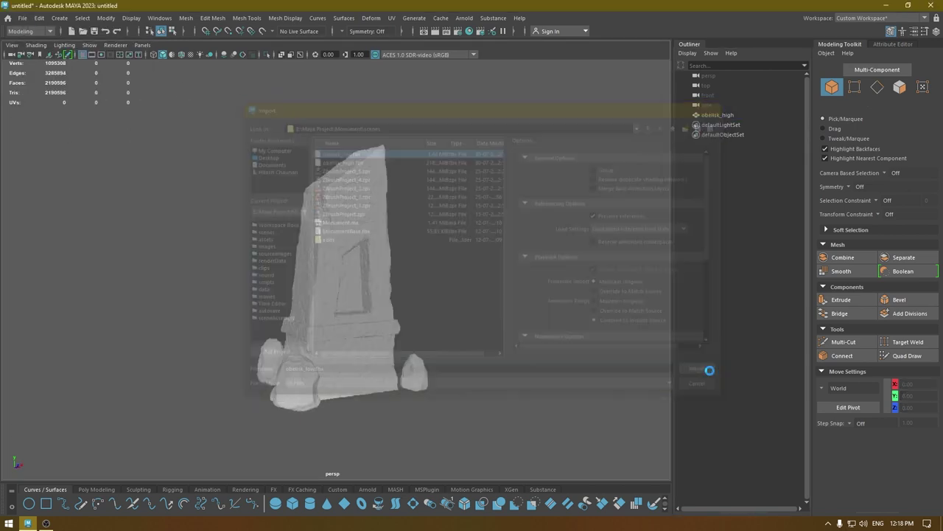
Step: Rename the newly imported low-poly mesh pCube2 as obelisk_low and deselect it
double_click(714, 124)
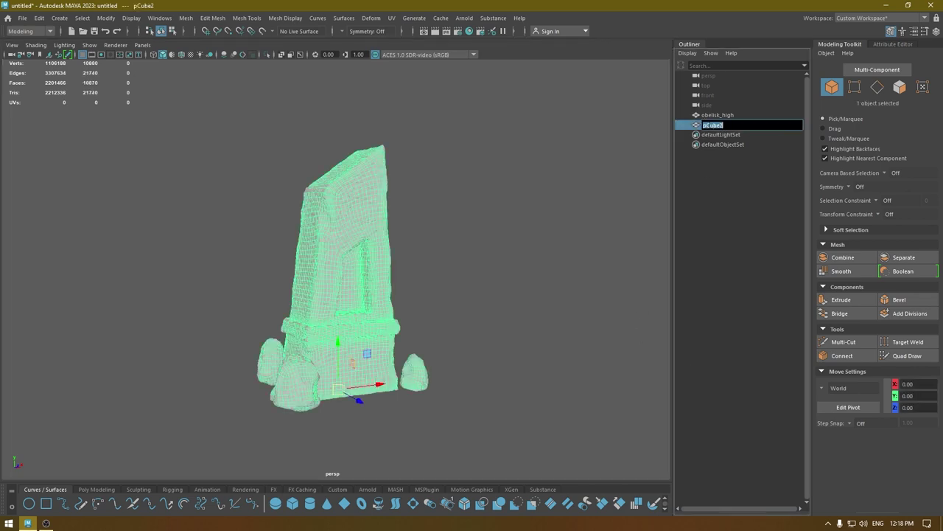
type("obelisk_low")
key("Return")
left_click(656, 174)
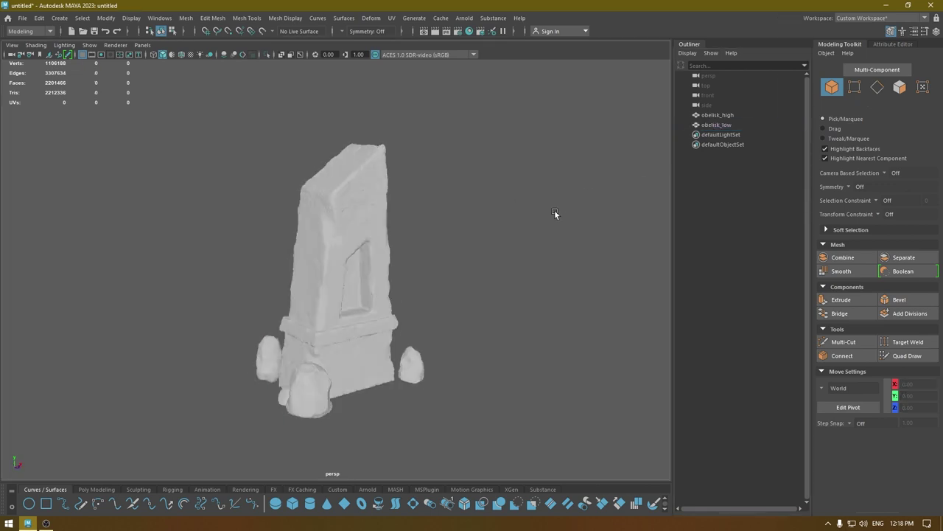
Step: Select obelisk_high and obelisk_low together and examine how the two meshes overlap
left_click(733, 114)
left_click(719, 125, "shift")
left_click_drag(656, 179, 496, 297, "alt")
right_click_drag(497, 297, 524, 366, "alt")
left_click_drag(524, 366, 484, 244, "alt")
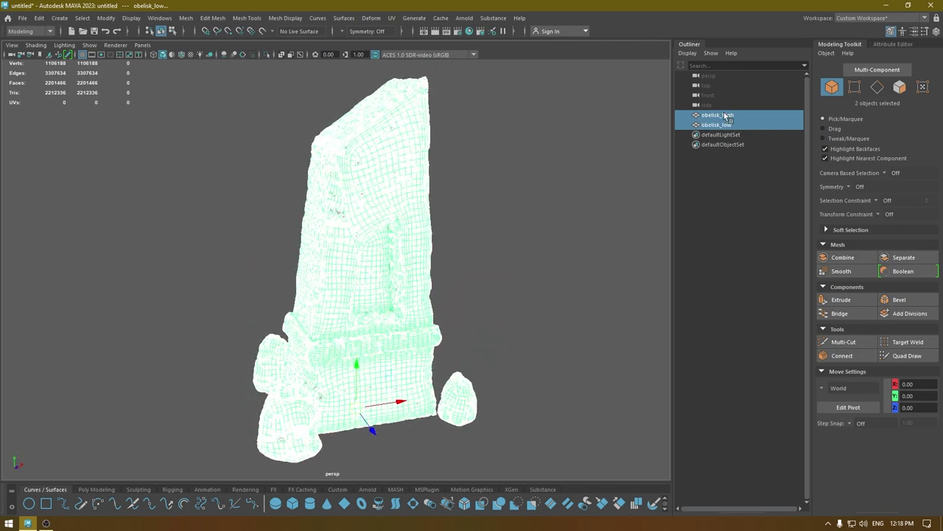
Step: Select only obelisk_high and export the selection as an FBX named obelisk_high in the scenes folder
left_click(726, 116)
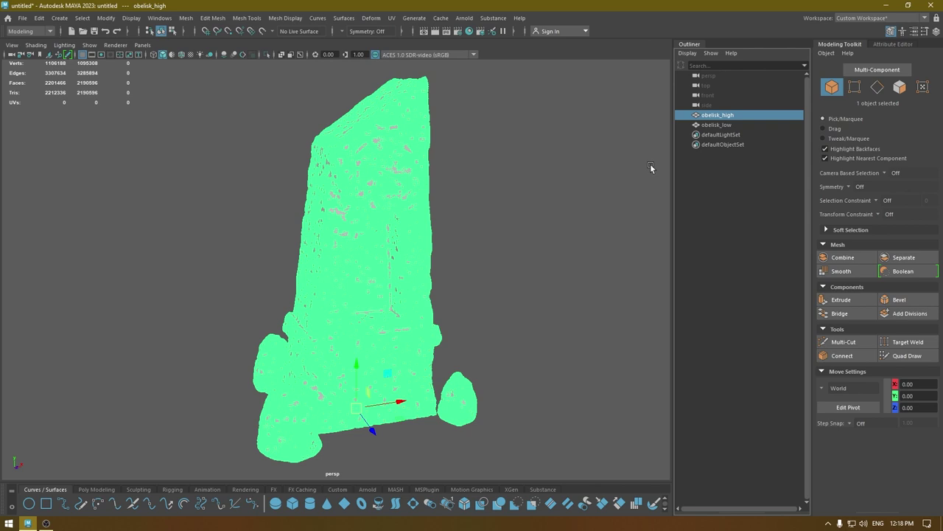
left_click(27, 18)
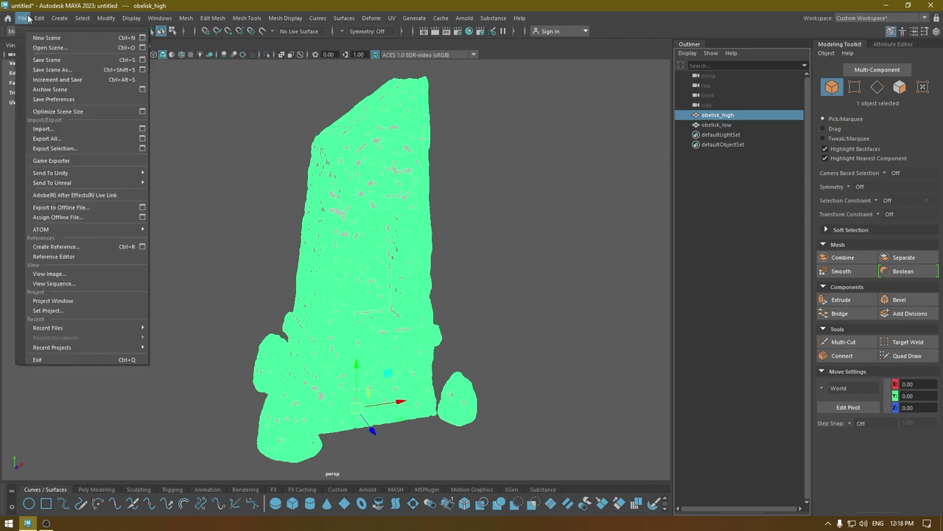
left_click(58, 146)
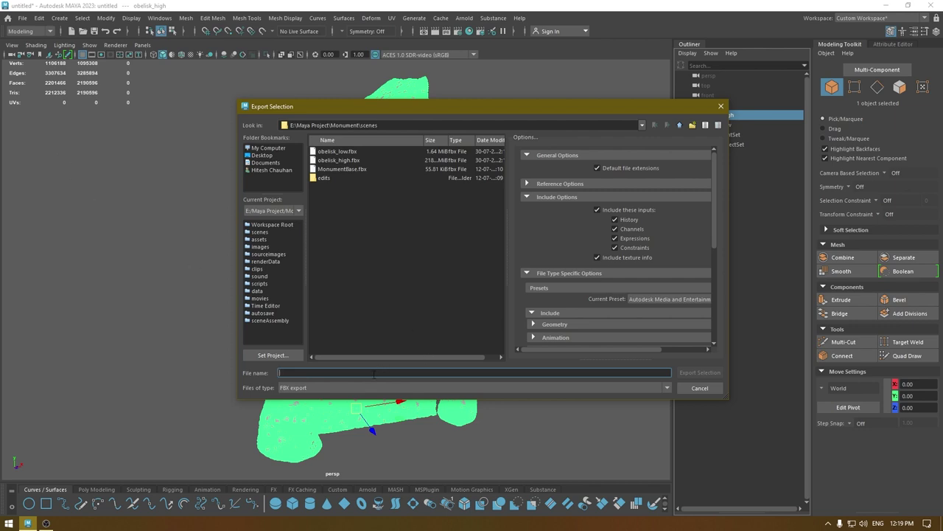
type("obel")
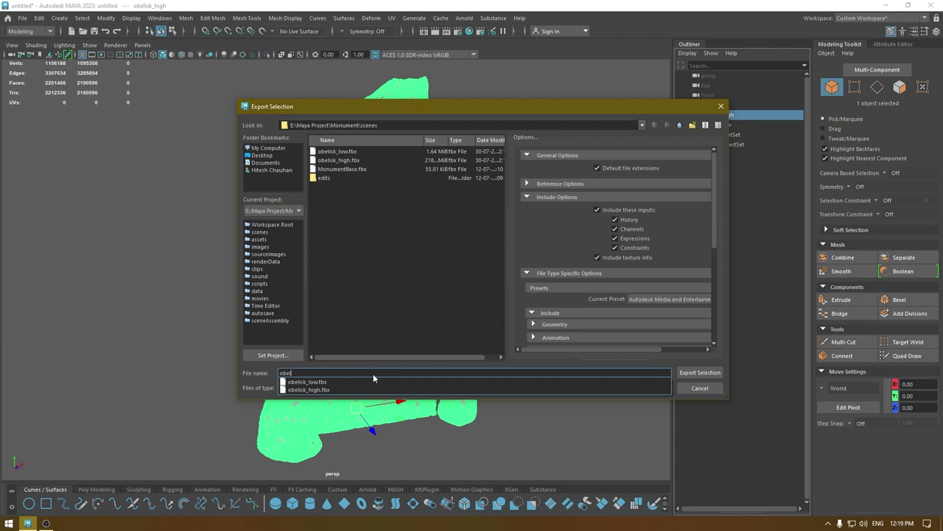
type("isk_high")
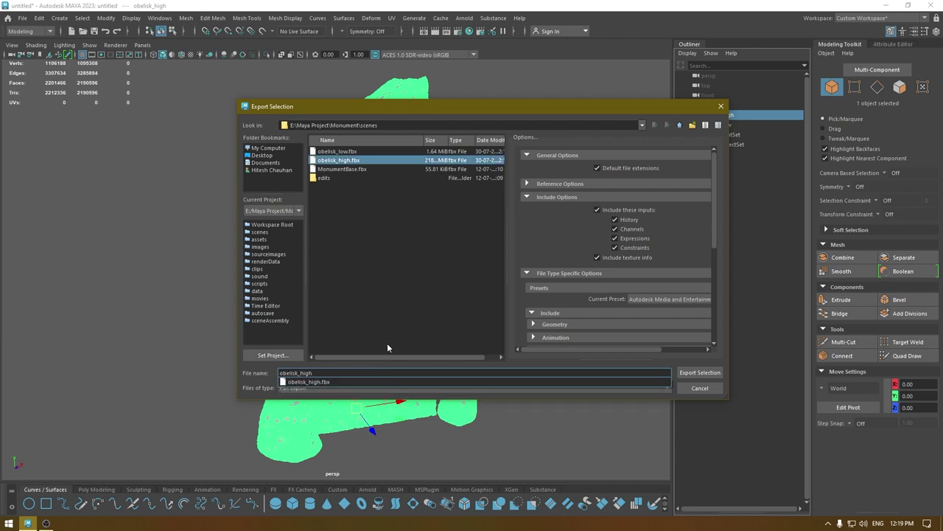
left_click(387, 344)
left_click(359, 387)
left_click(358, 387)
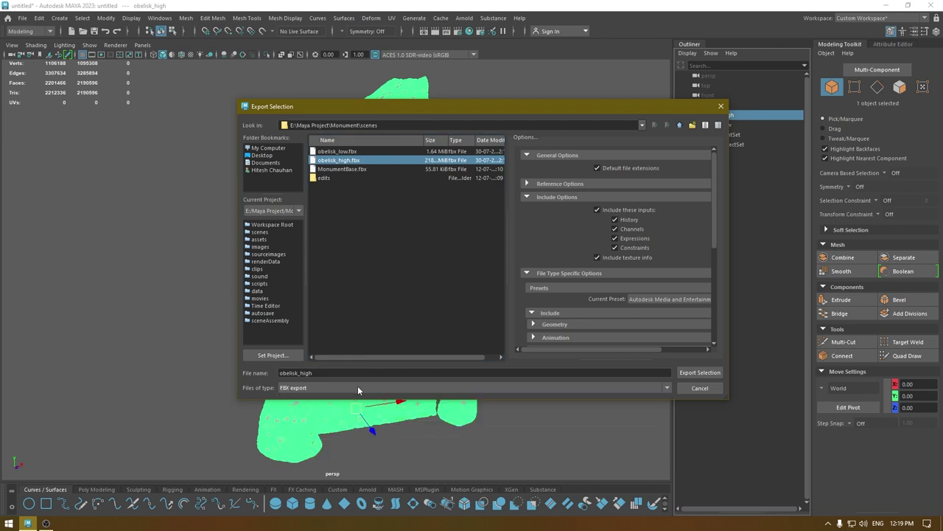
scroll(358, 389, "down", 1)
left_click(700, 372)
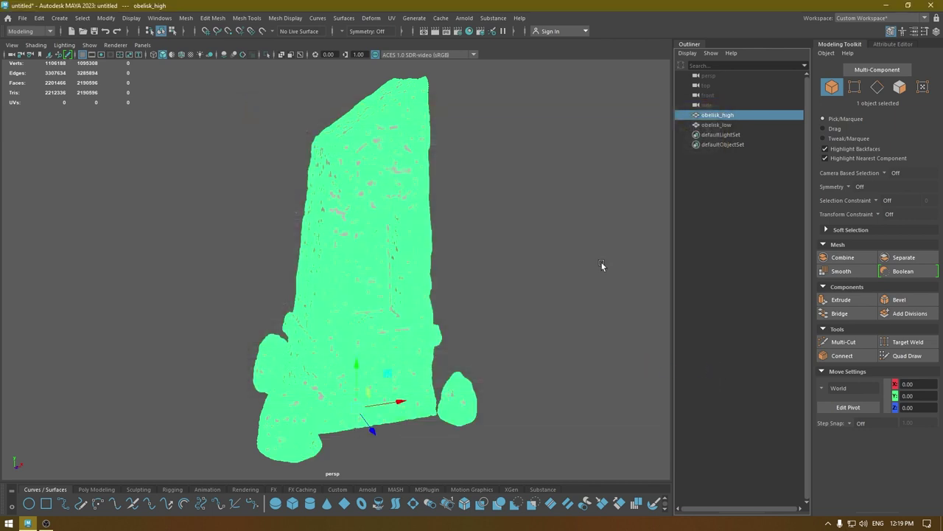
Step: Hide obelisk_high in the scene and select the obelisk_low mesh
left_click_drag(558, 234, 593, 175, "alt")
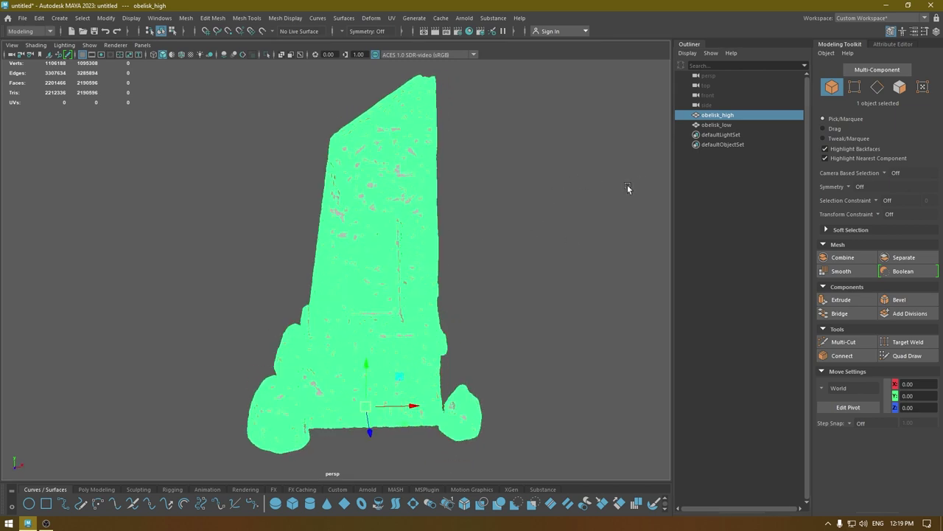
left_click(725, 114)
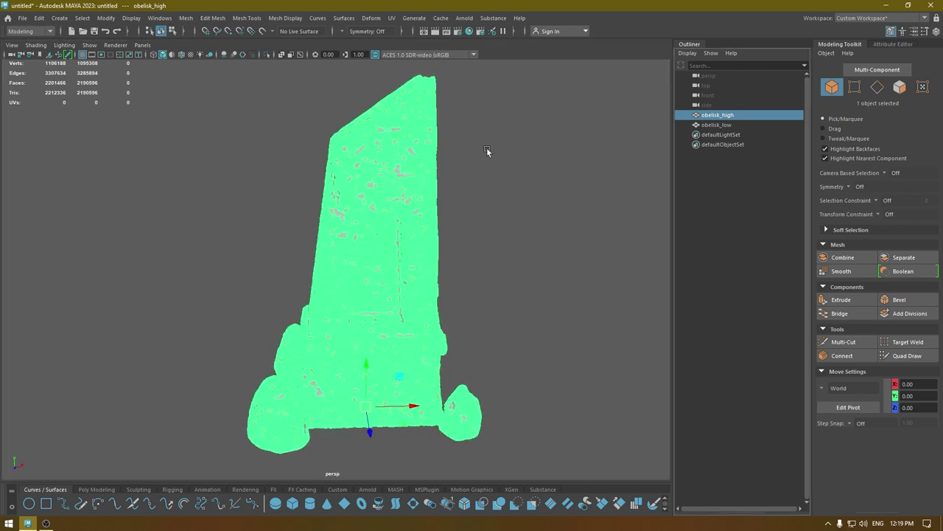
key("h")
left_click_drag(485, 204, 347, 179, "alt")
left_click(347, 179)
left_click_drag(357, 239, 560, 191, "alt")
Step: Switch to the UV Editing workspace with obelisk_low framed larger in the perspective view
left_click(881, 18)
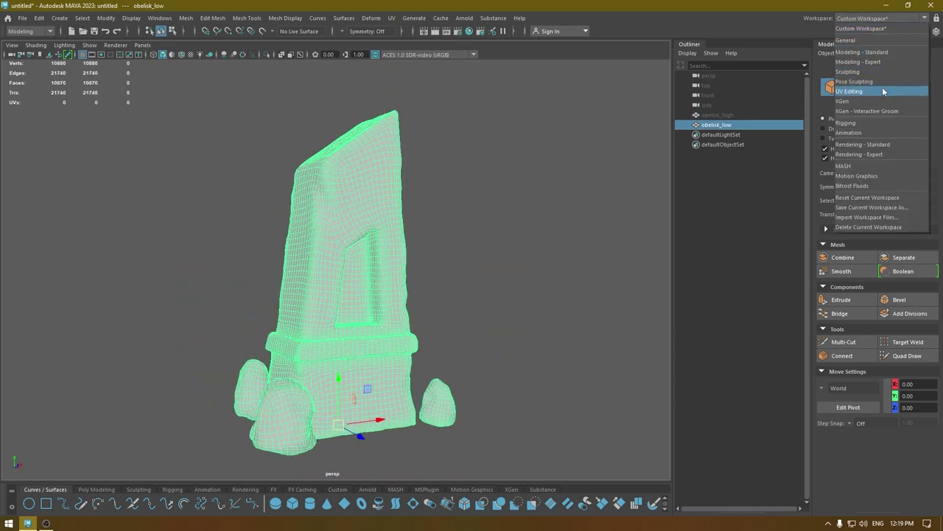
left_click(851, 90)
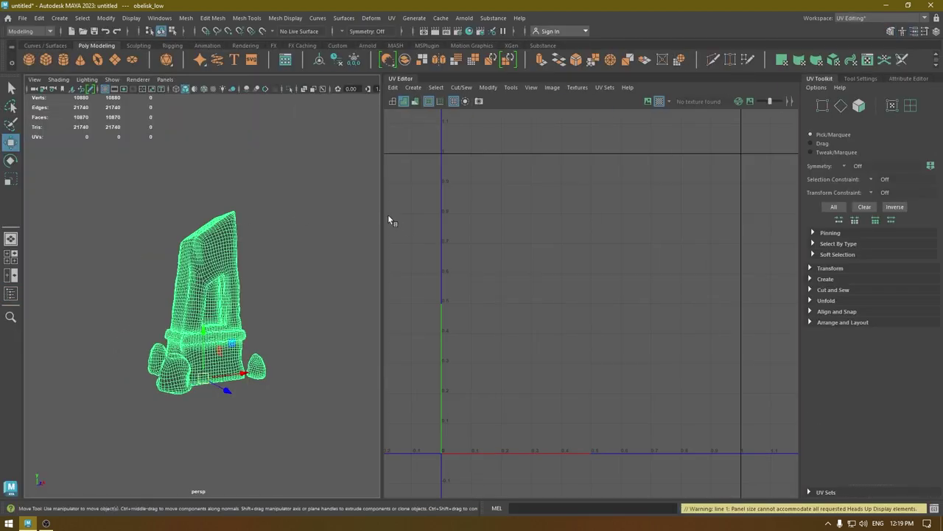
scroll(296, 242, "up", 5)
left_click_drag(296, 241, 362, 259, "alt")
key("alt+h")
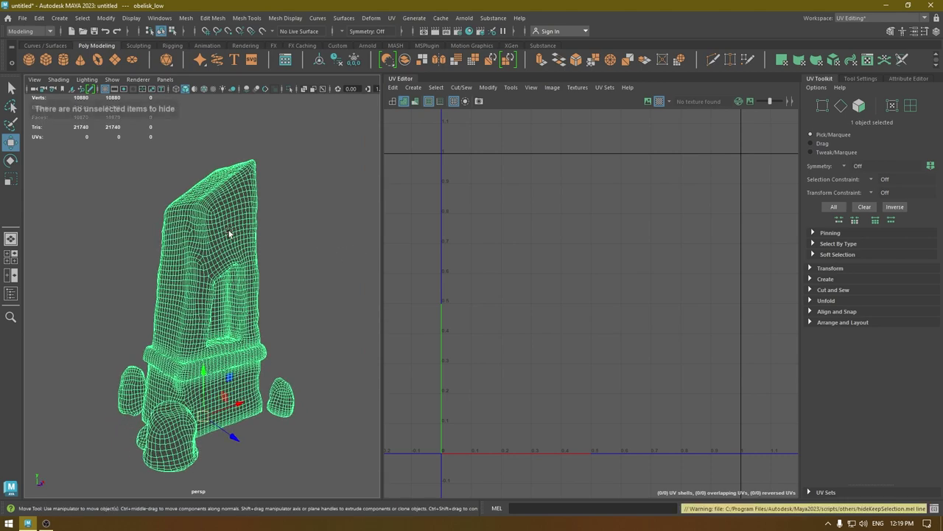
Step: Separate obelisk_low into individual meshes, then isolate the main obelisk body by hiding the unselected pieces
left_click_drag(230, 232, 272, 167, "alt")
right_click_drag(272, 167, 250, 369, "shift")
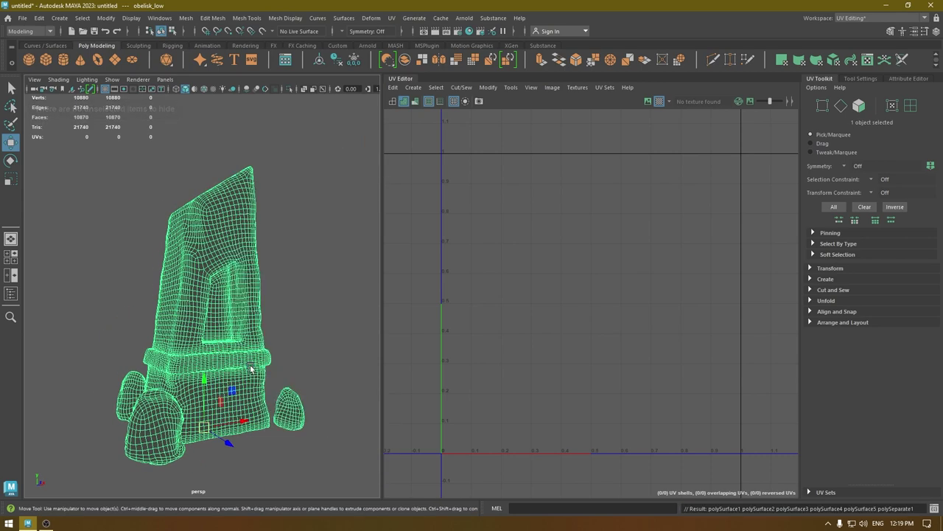
left_click(241, 245)
key("alt+h")
key("f")
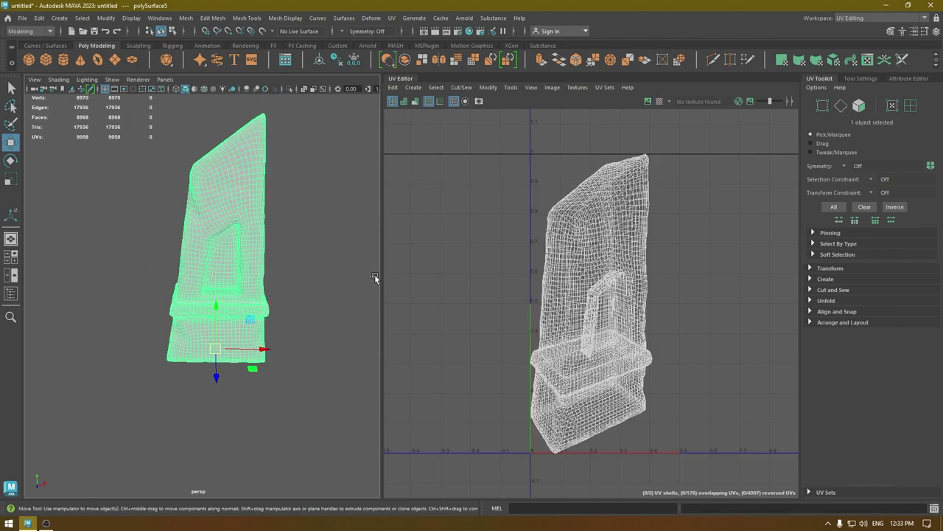
Step: Retopologize the isolated obelisk body with a target face count of 5000 and 10% tolerance
left_click(308, 257)
right_click_drag(308, 257, 299, 411)
left_click(257, 274)
scroll(254, 258, "up", 3)
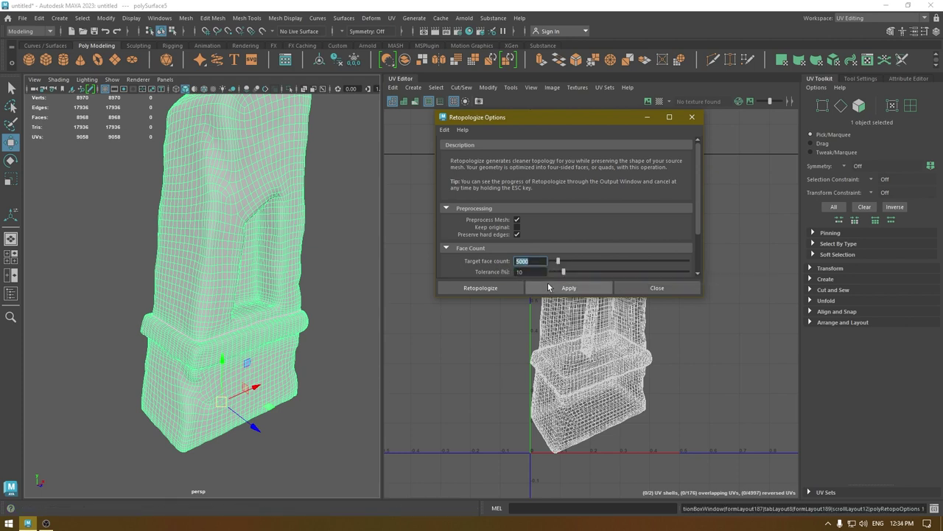
left_click(548, 284)
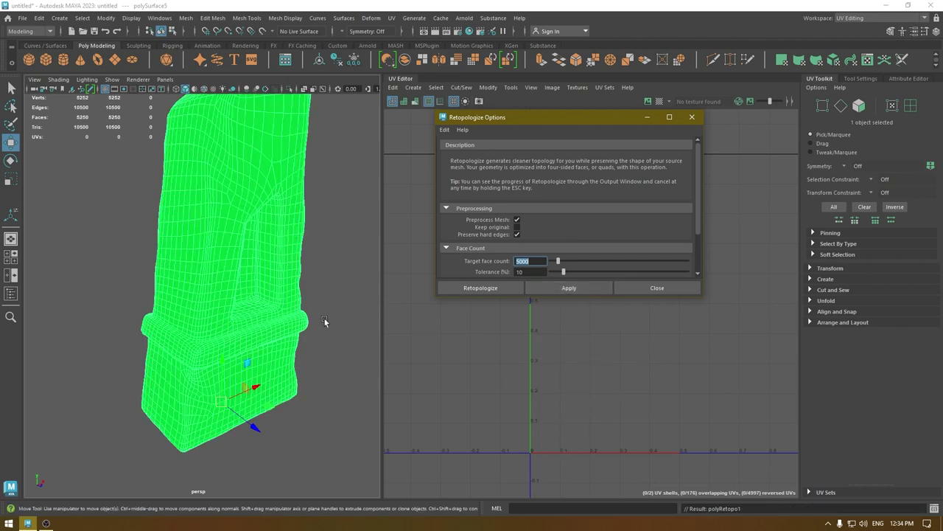
left_click_drag(159, 175, 147, 255, "alt")
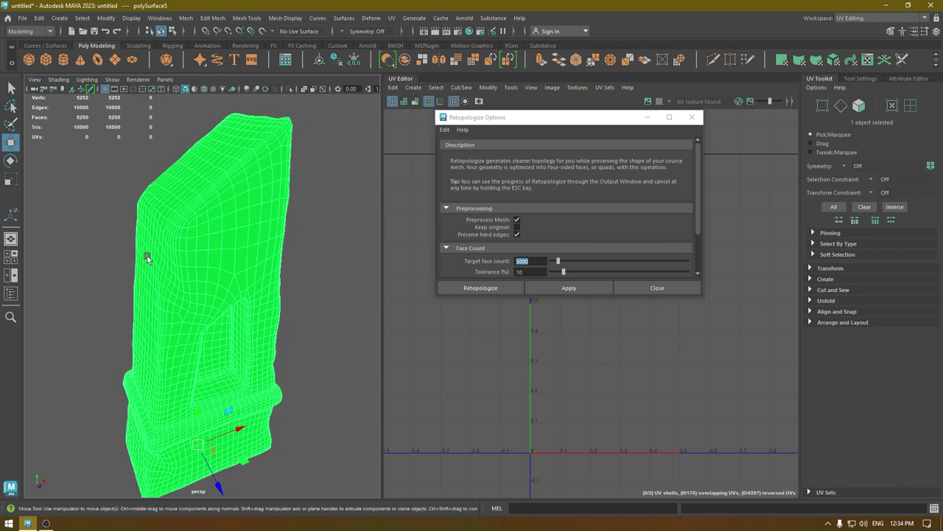
left_click(657, 286)
right_click_drag(189, 232, 255, 435)
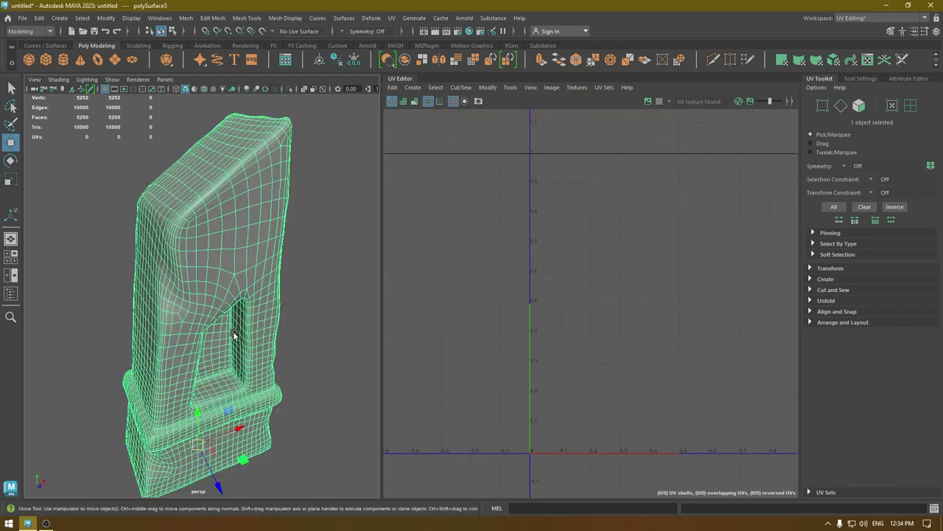
scroll(258, 283, "up", 6)
mouse_move(264, 270)
left_mouse_down("alt")
mouse_move(255, 308)
mouse_move(269, 256)
left_mouse_up("alt")
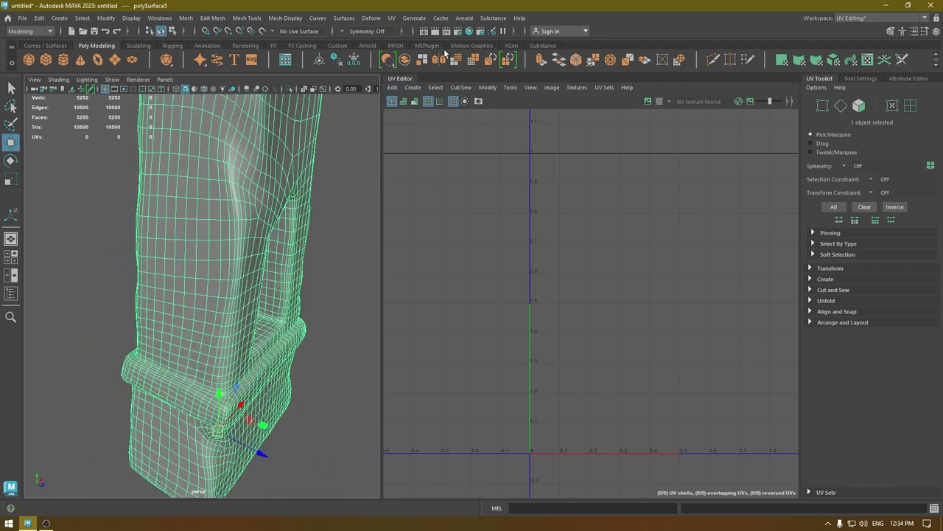
Step: Create camera-based UVs for the retopologized obelisk body
left_click(410, 89)
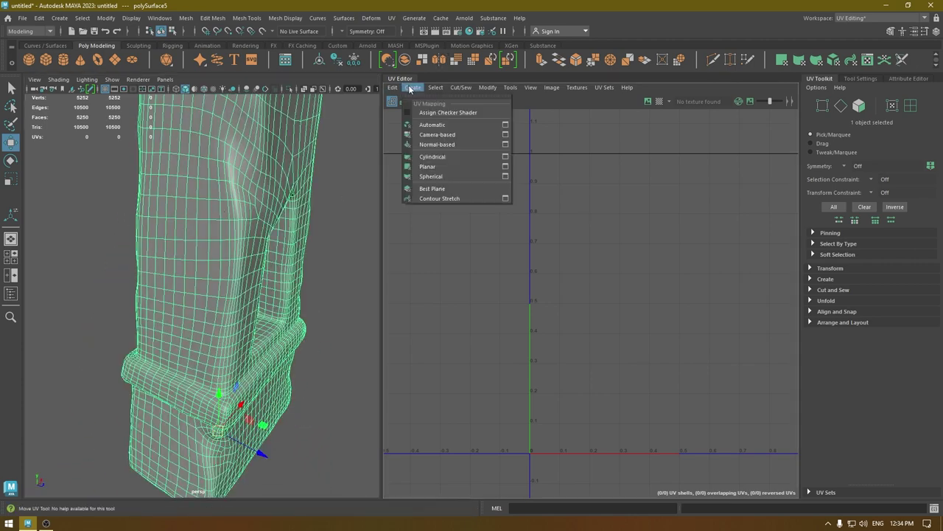
left_click(442, 135)
left_click_drag(300, 253, 325, 244, "alt")
key("F8")
scroll(247, 284, "up", 4)
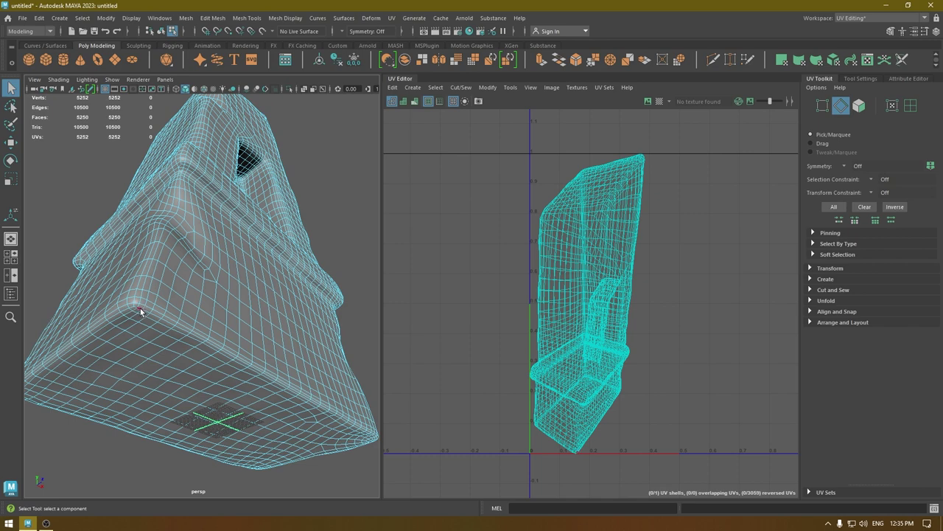
double_click(140, 310)
left_click(138, 310)
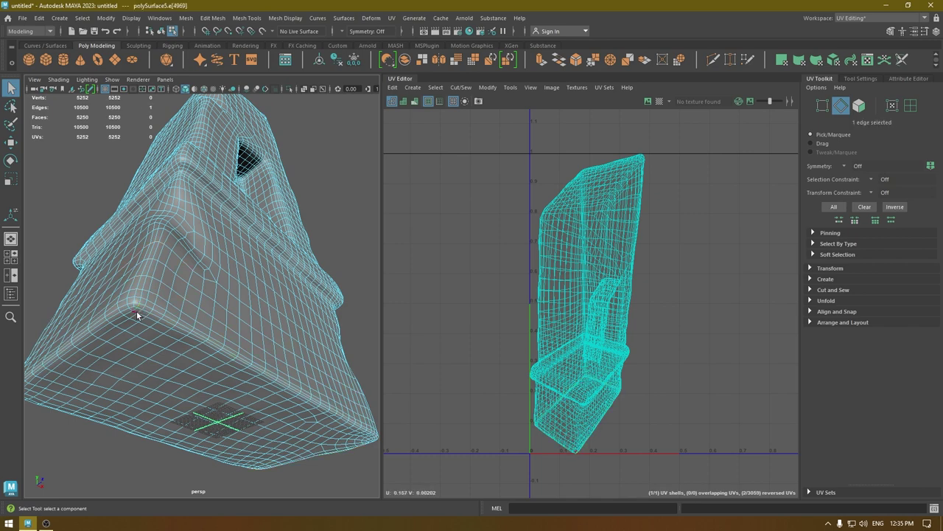
Step: Marquee-select the faces across the underside of the obelisk's base in face mode
key("space")
left_click_drag(135, 312, 185, 358)
right_click_drag(207, 235, 205, 266)
scroll(221, 314, "down", 3)
left_click_drag(364, 347, 46, 295)
key("space")
left_click_drag(220, 321, 231, 279)
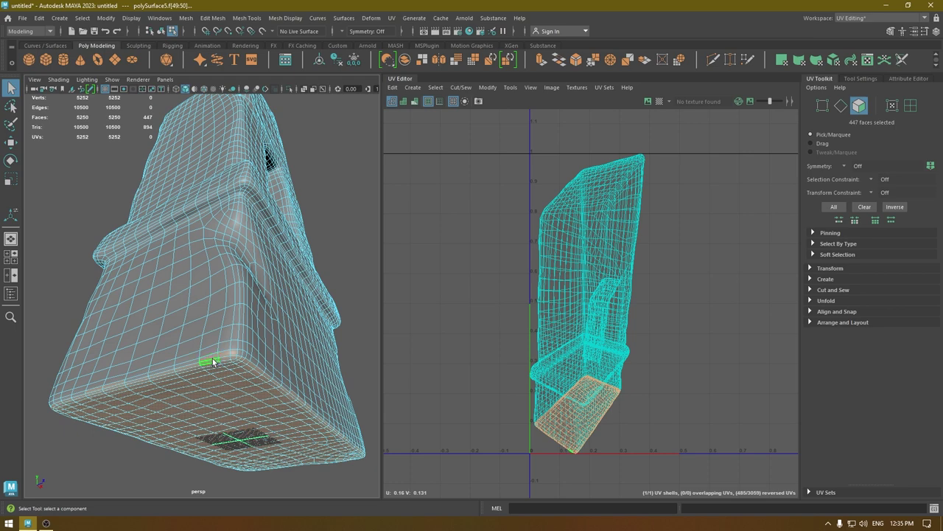
Step: Deselect the stray side-wall faces near the base's first corner and along the adjoining lower rim
left_click_drag(236, 351, 237, 350, "ctrl")
left_click_drag(179, 400, 256, 389, "alt")
middle_click_drag(284, 387, 248, 387, "alt")
scroll(248, 386, "up", 5)
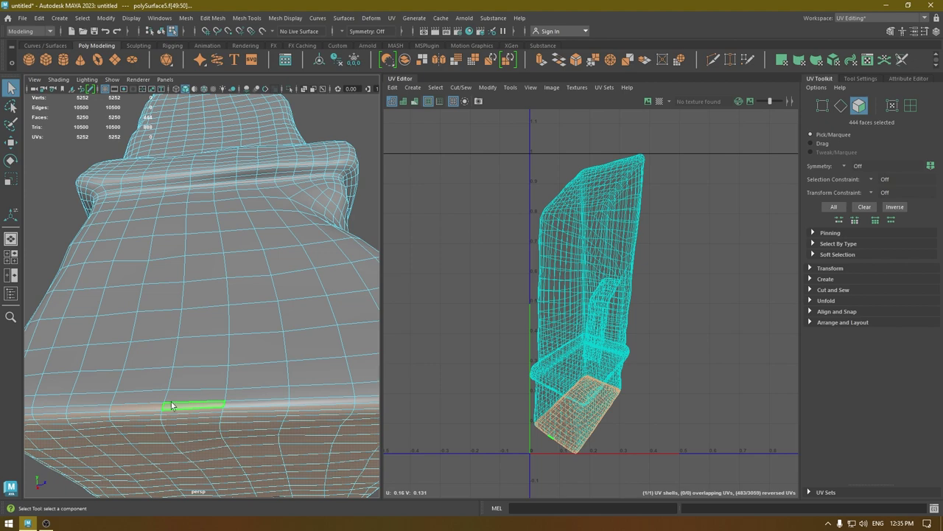
left_click_drag(171, 405, 242, 394, "ctrl")
scroll(182, 424, "down", 3)
middle_click_drag(290, 383, 234, 404, "alt")
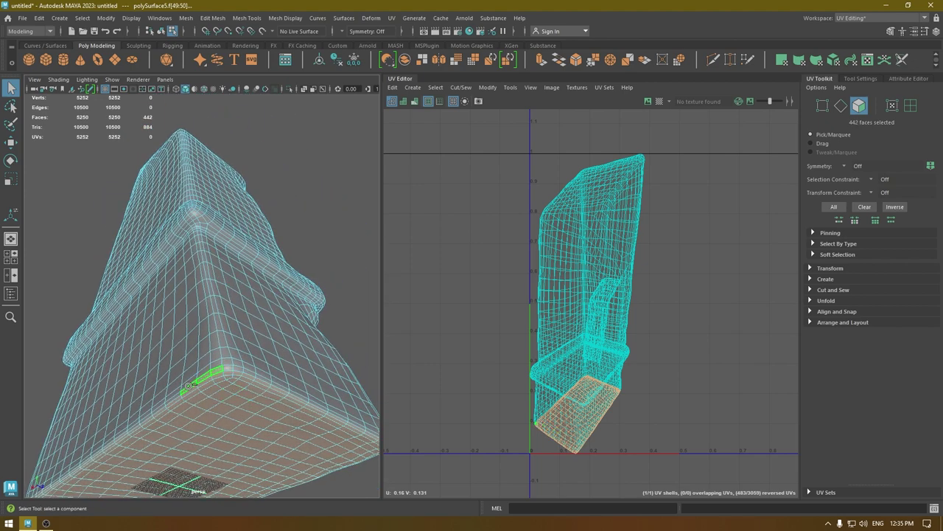
Step: Correct the face selection along the next side's lower rim by removing side-wall faces and restoring wrongly deselected ones
left_click_drag(168, 416, 313, 415, "alt")
left_click_drag(222, 431, 84, 427, "alt")
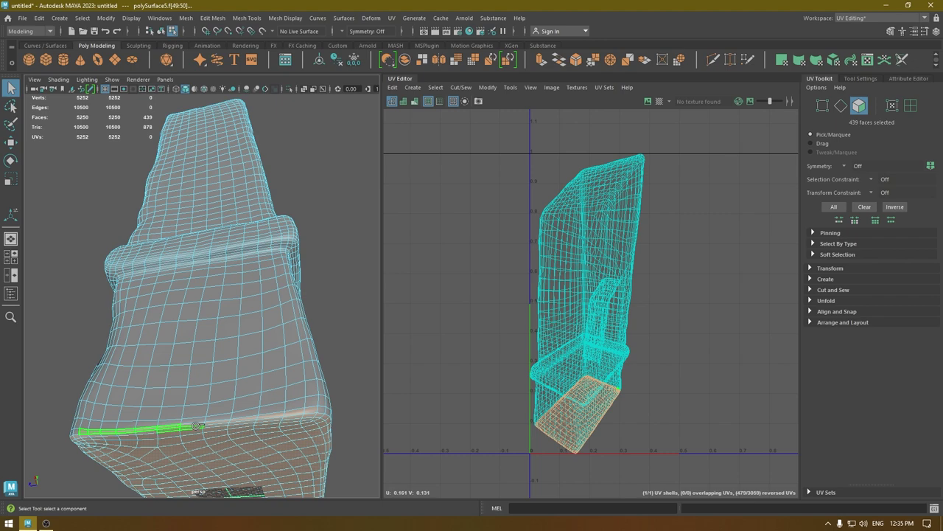
left_click_drag(312, 410, 313, 410, "ctrl")
scroll(189, 437, "up", 3)
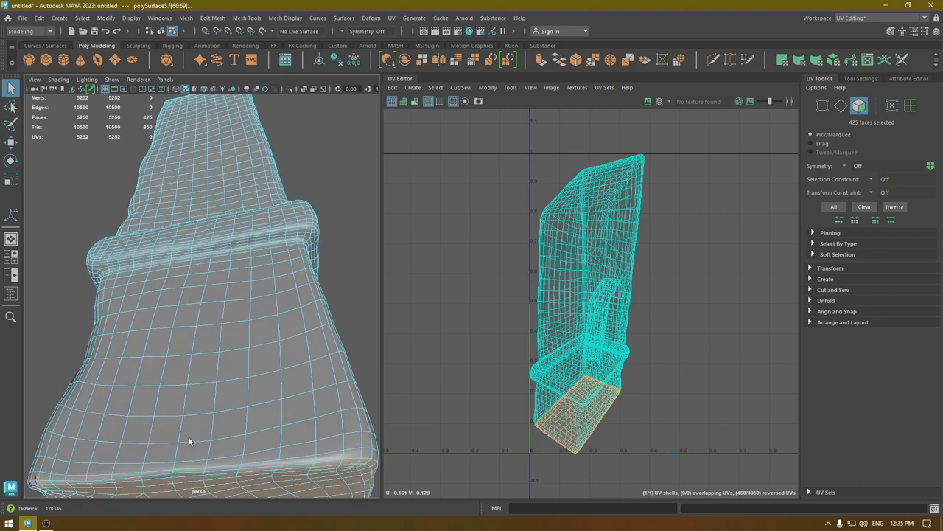
left_click(189, 470, "ctrl")
left_click(175, 476, "shift")
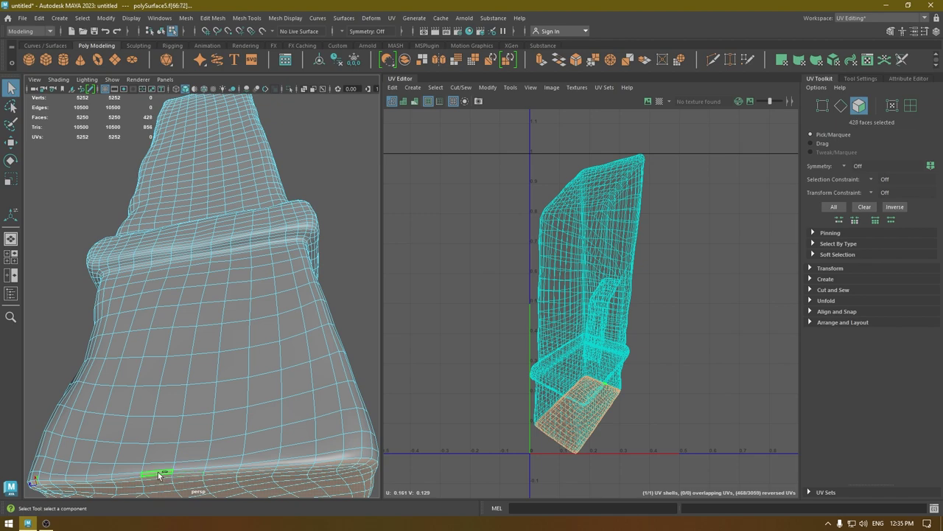
Step: Add the missing face at the base's far corner and clean up the selection along the rim below the recess
left_click_drag(279, 459, 324, 411, "alt")
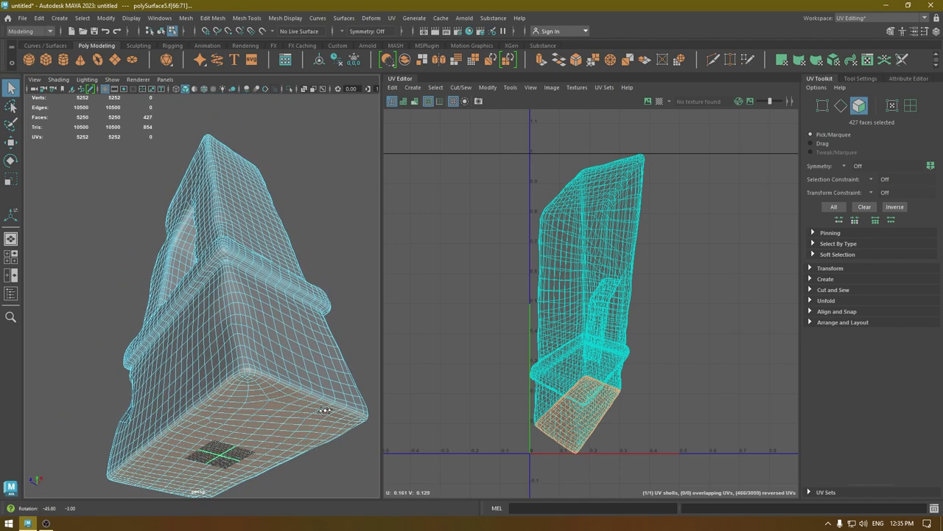
right_click_drag(294, 434, 303, 462, "alt")
middle_click_drag(303, 462, 272, 379, "alt")
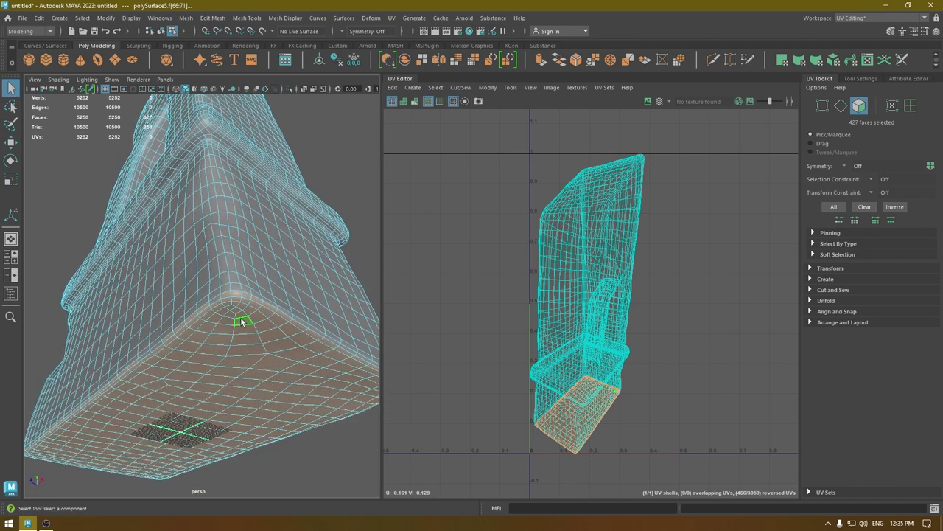
left_click(218, 300, "shift")
left_click_drag(217, 300, 270, 358, "alt")
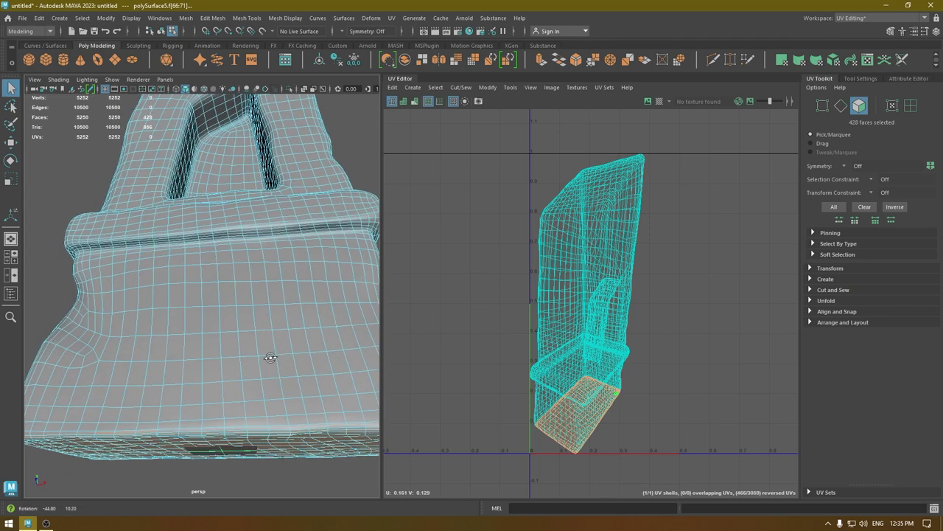
left_click_drag(254, 398, 282, 387, "alt")
middle_click_drag(282, 388, 211, 361, "alt")
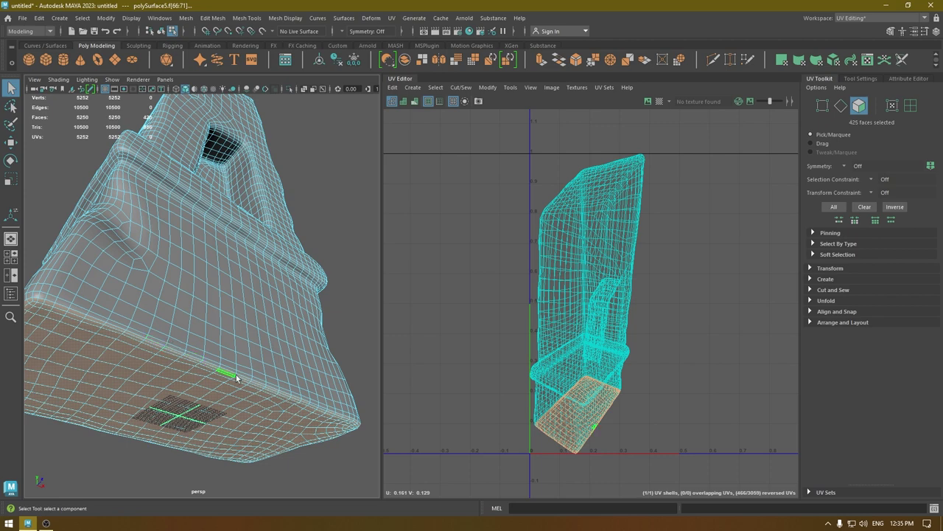
left_click_drag(312, 400, 264, 374, "alt")
right_click_drag(263, 366, 293, 352, "alt")
middle_click_drag(292, 343, 225, 347, "alt")
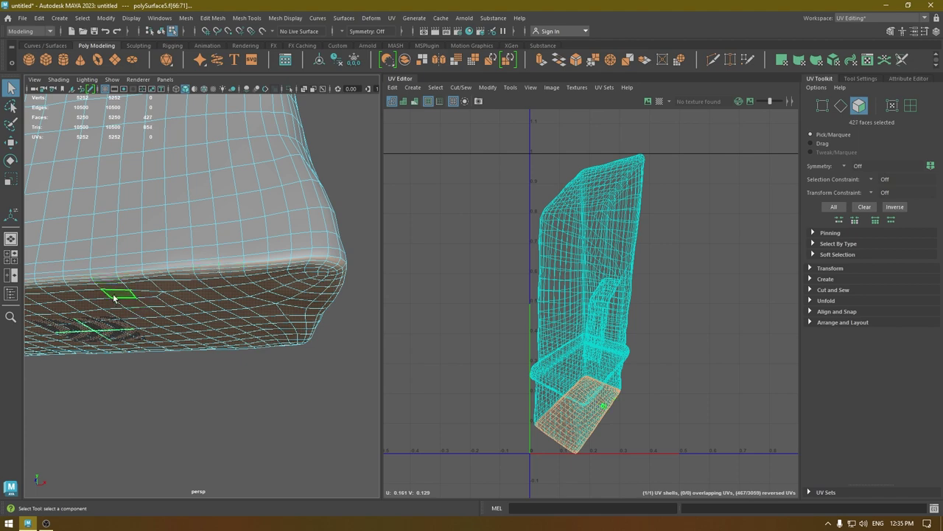
Step: Apply planar UV mapping to the selected underside faces, projecting from the Y axis with Bounding box fit
left_click_drag(114, 297, 189, 291, "alt")
left_click(414, 88)
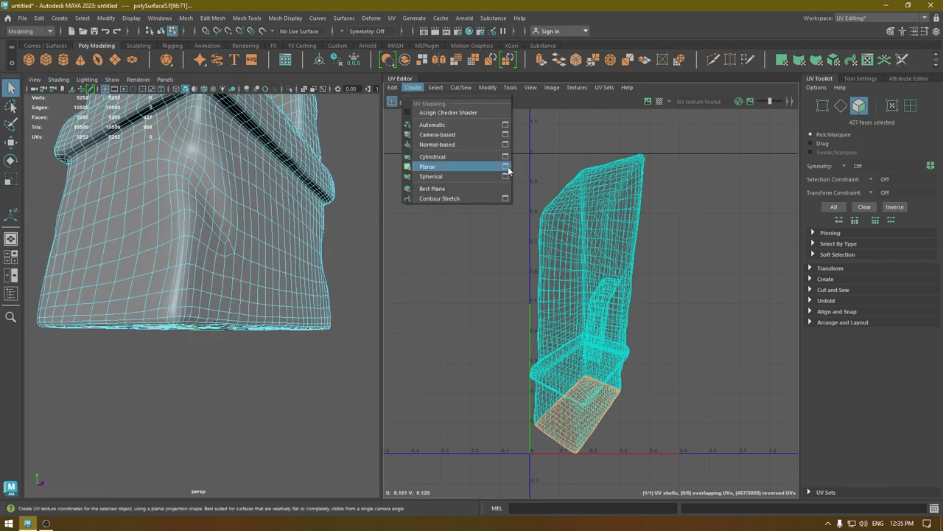
left_click(511, 169)
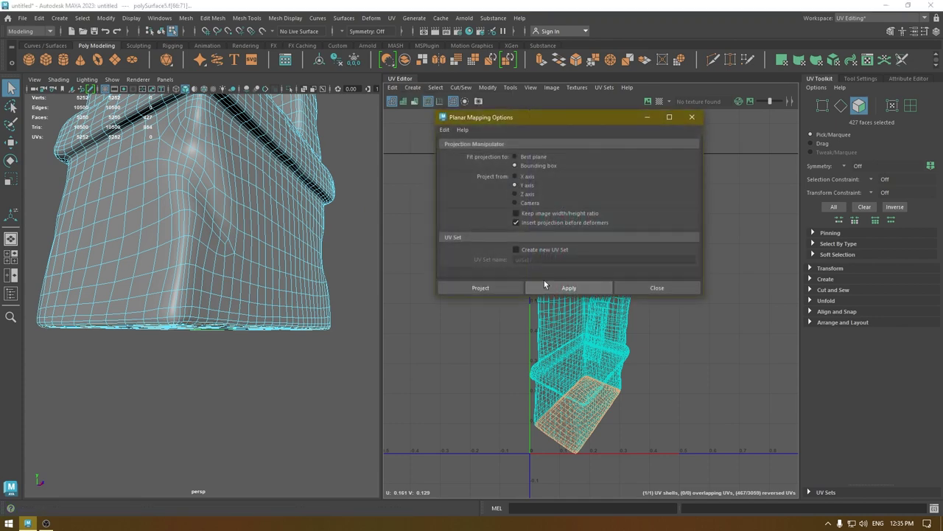
left_click(547, 287)
left_click(634, 289)
scroll(644, 362, "down", 3)
middle_click_drag(645, 362, 614, 365, "alt")
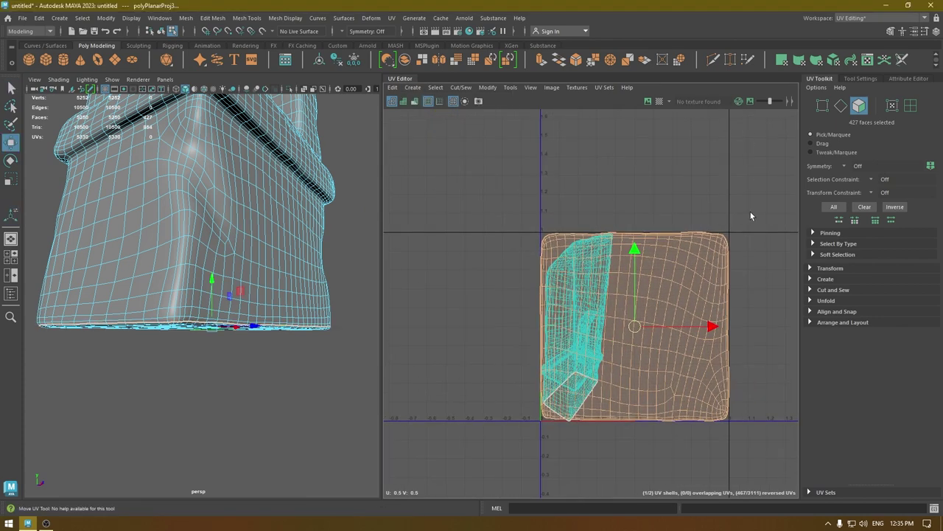
Step: Unfold the underside's UV shell and move it clear of the obelisk's main shell
right_click_drag(752, 216, 705, 234)
left_click(679, 273)
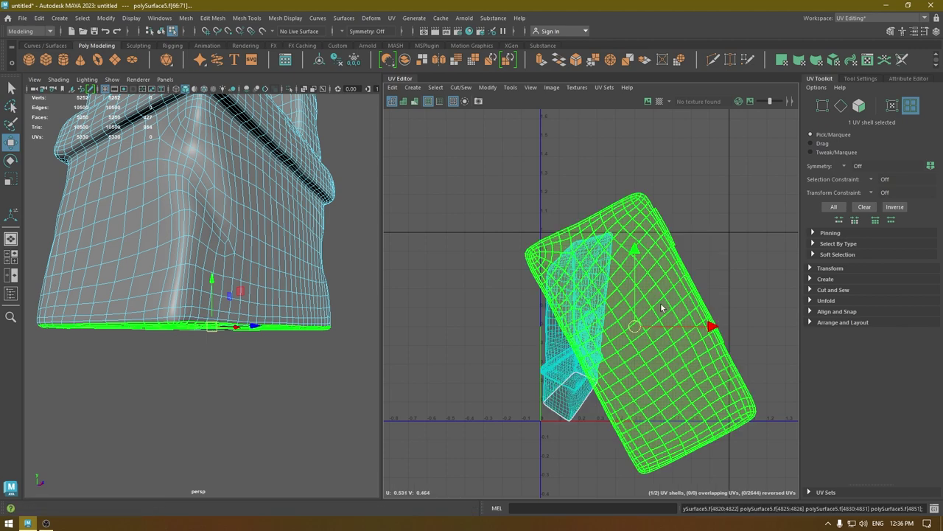
left_click_drag(635, 326, 708, 263)
Step: Cut the three edges of the strip protruding from the underside shell's border and move that strip away as its own shell
middle_click_drag(602, 255, 429, 353, "alt")
scroll(611, 217, "up", 5)
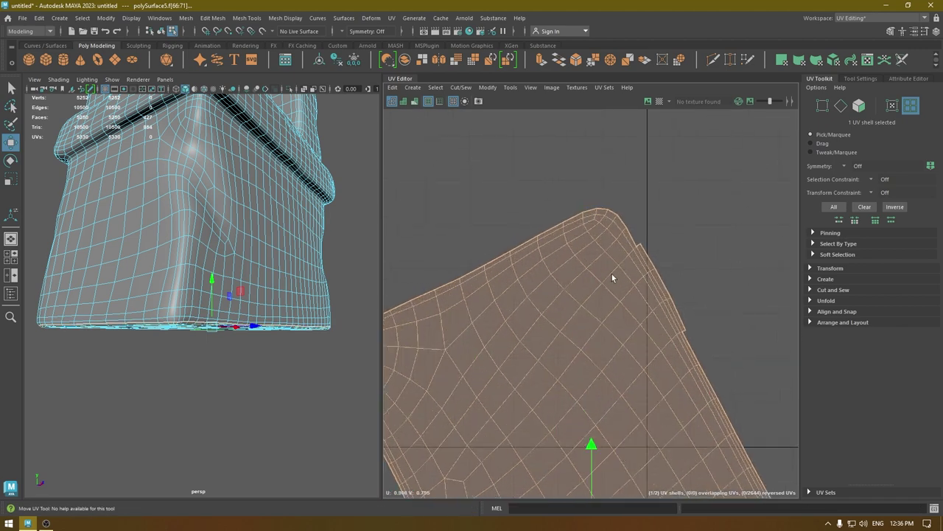
key("F10")
left_click(588, 242)
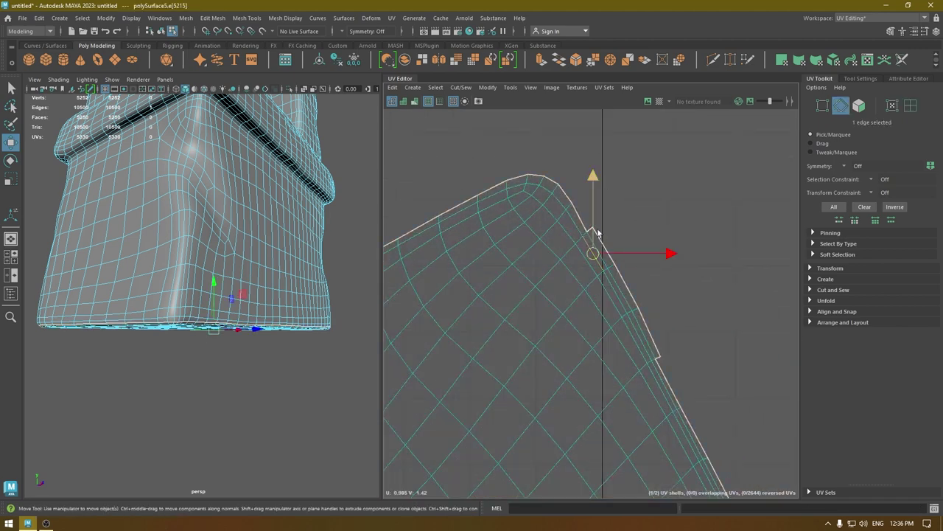
left_click(602, 225)
left_click(595, 248)
double_click(655, 355, "shift")
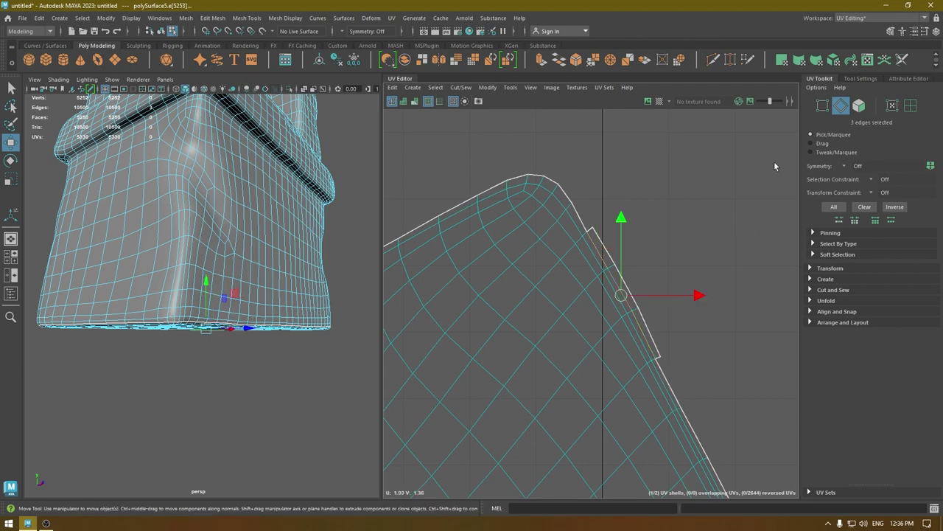
right_click_drag(774, 164, 725, 179, "shift")
right_click_drag(725, 179, 666, 164)
left_click(625, 290)
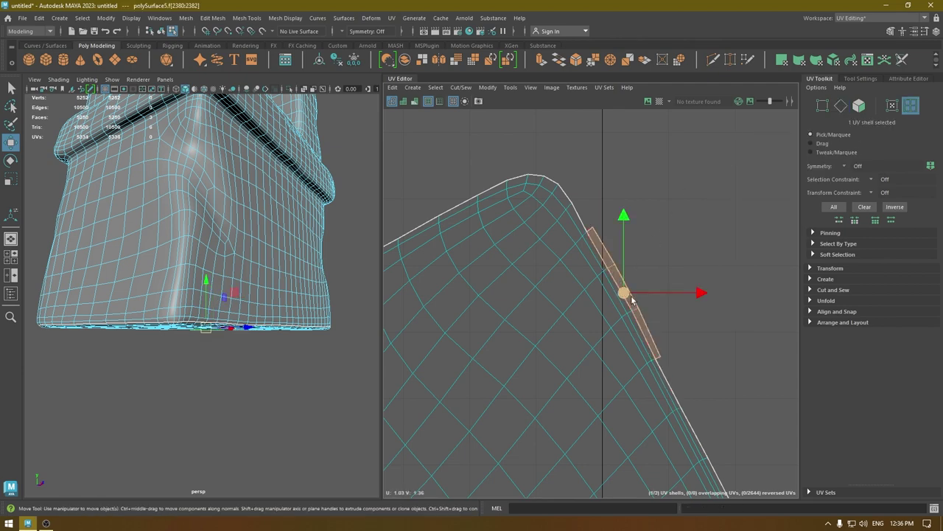
left_click_drag(625, 291, 747, 209)
Step: Select the underside shell along with the separated strip and move both farther from the main shell
right_click_drag(603, 359, 581, 203, "alt")
middle_click_drag(582, 203, 566, 90, "alt")
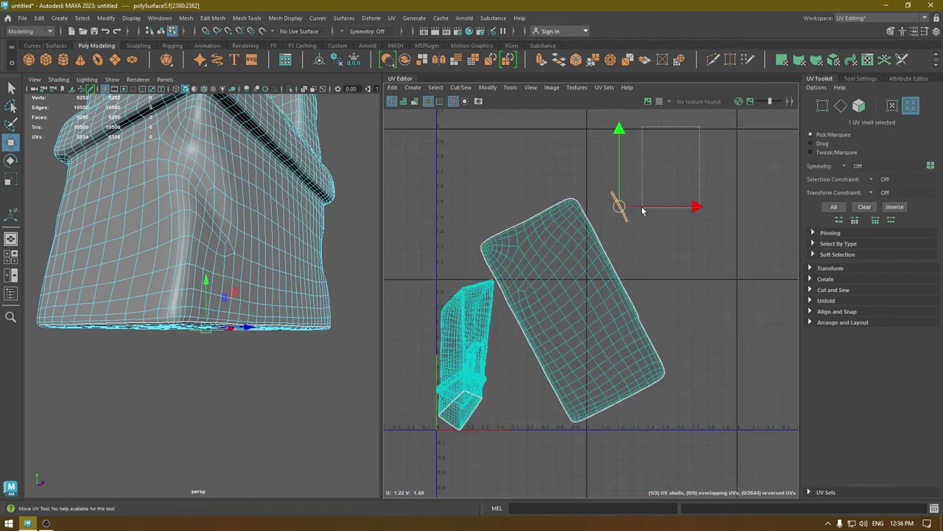
left_click_drag(642, 209, 555, 362)
left_click_drag(575, 308, 649, 304)
middle_click_drag(669, 272, 540, 188, "alt")
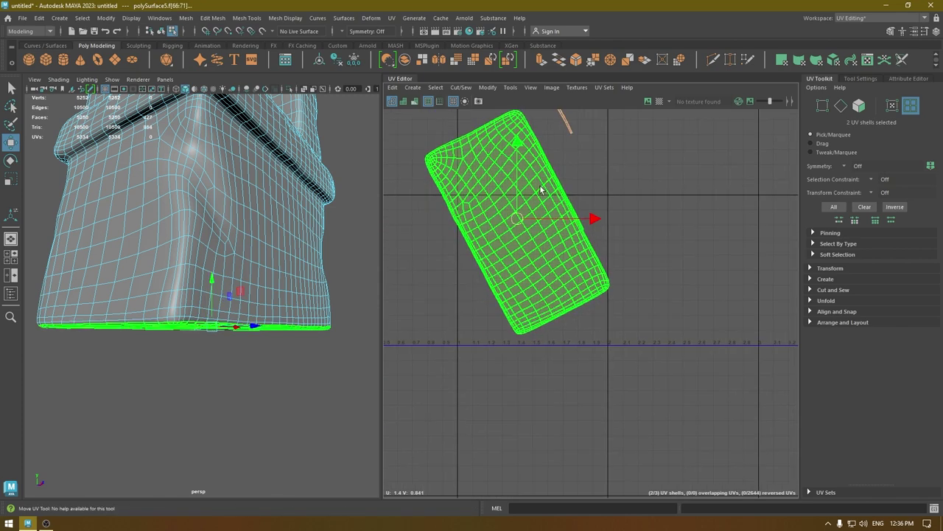
right_click_drag(543, 221, 666, 239, "alt")
left_click(667, 239)
middle_click_drag(656, 209, 690, 347, "alt")
right_click_drag(673, 276, 672, 238)
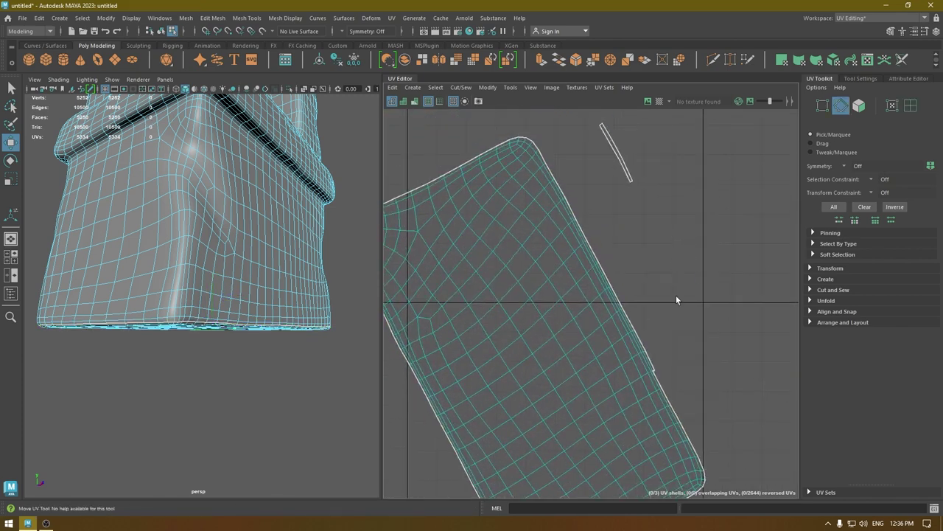
middle_click_drag(664, 375, 628, 334, "alt")
left_click(627, 335)
double_click(661, 405, "shift")
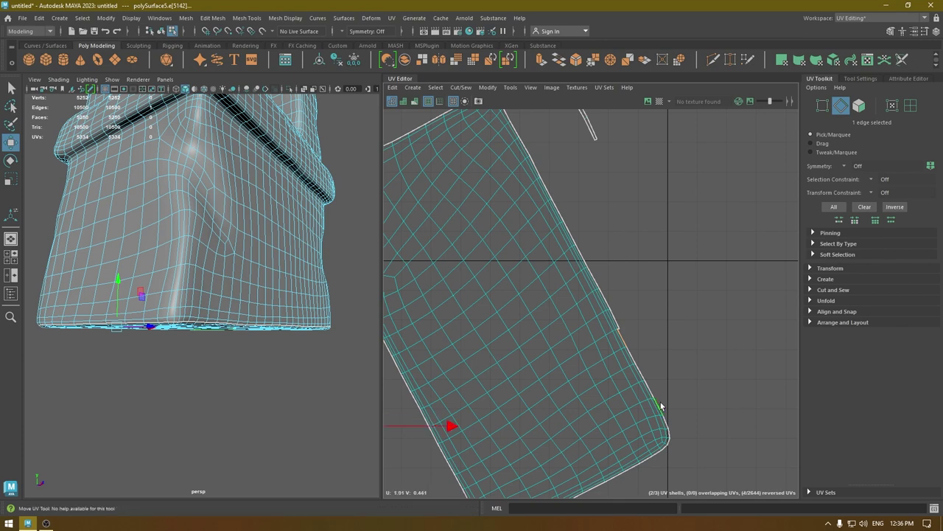
right_click_drag(668, 444, 652, 395, "alt")
middle_click_drag(652, 399, 685, 380, "alt")
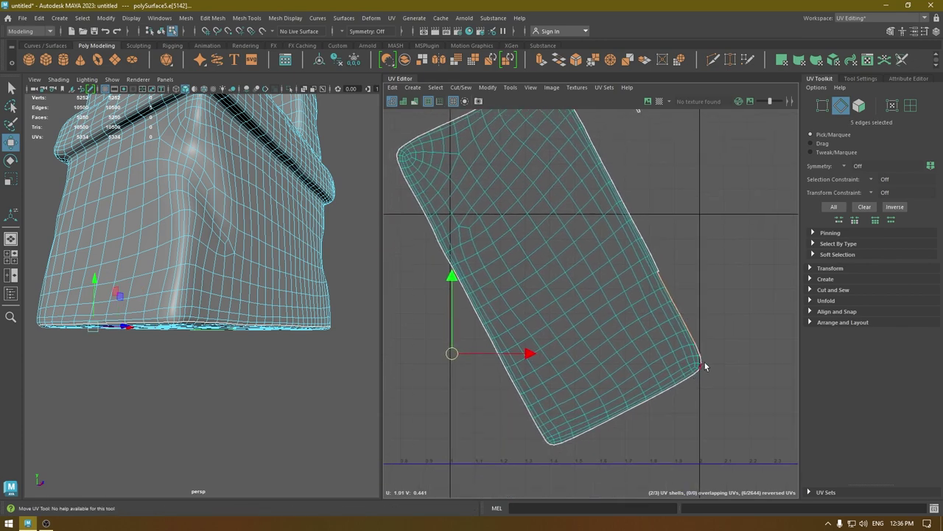
right_click_drag(502, 246, 442, 221)
left_click(443, 222)
Step: Marquee-select the faces of the base block below the moulding in face mode from the front orthographic view
left_click_drag(238, 291, 232, 315, "alt")
right_click_drag(231, 315, 169, 232, "alt")
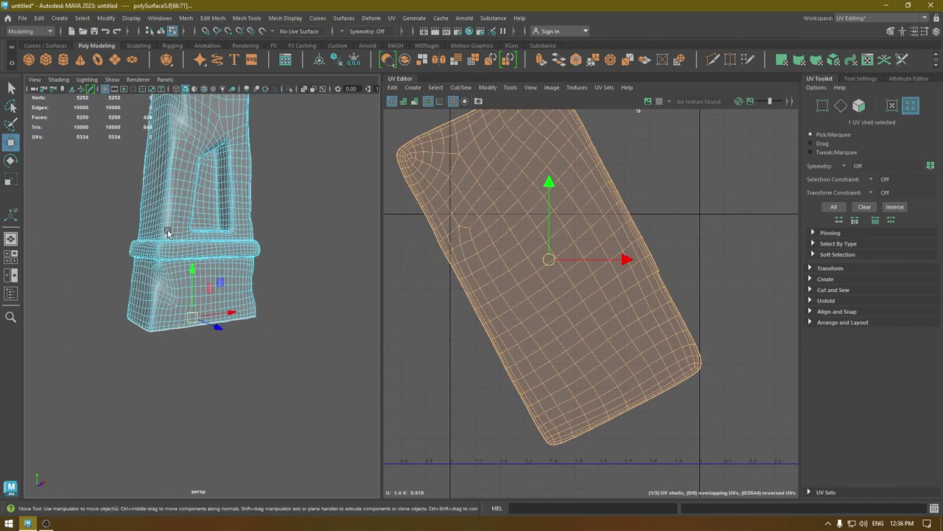
left_click_drag(169, 232, 141, 267, "alt")
key("space")
right_click_drag(232, 239, 191, 226, "alt")
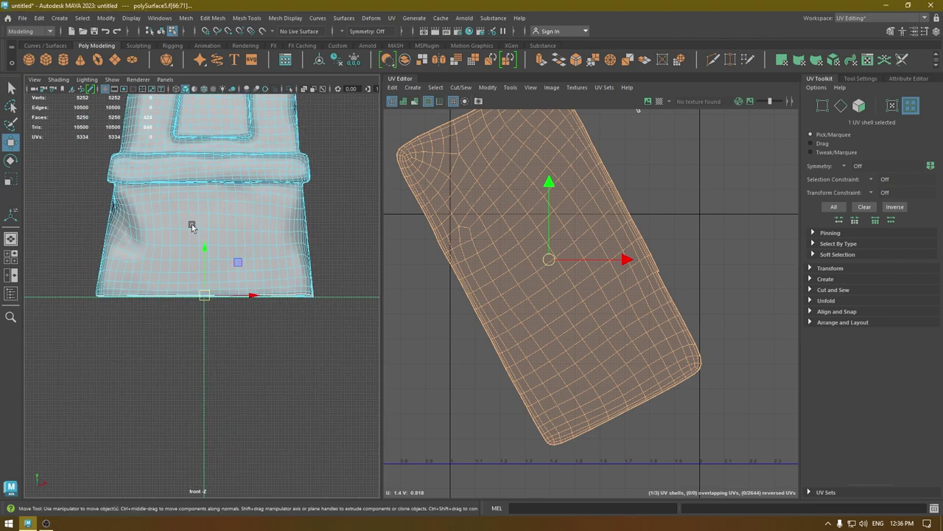
middle_click_drag(225, 239, 206, 277, "alt")
key("space")
left_click_drag(153, 264, 199, 284)
key("space")
right_click_drag(272, 231, 274, 259)
left_click_drag(341, 396, 11, 221)
key("space")
left_click_drag(150, 266, 157, 140)
Step: Remove the already mapped underside and strip shells from the base block's face selection
right_click_drag(157, 140, 234, 373, "alt")
left_click_drag(234, 373, 272, 347, "alt")
right_click_drag(273, 346, 158, 247, "alt")
mouse_move(159, 247)
left_mouse_down("alt")
mouse_move(191, 219)
mouse_move(183, 214)
mouse_move(163, 247)
left_mouse_up("alt")
right_click_drag(541, 192, 541, 219)
right_click_drag(540, 219, 507, 118, "alt")
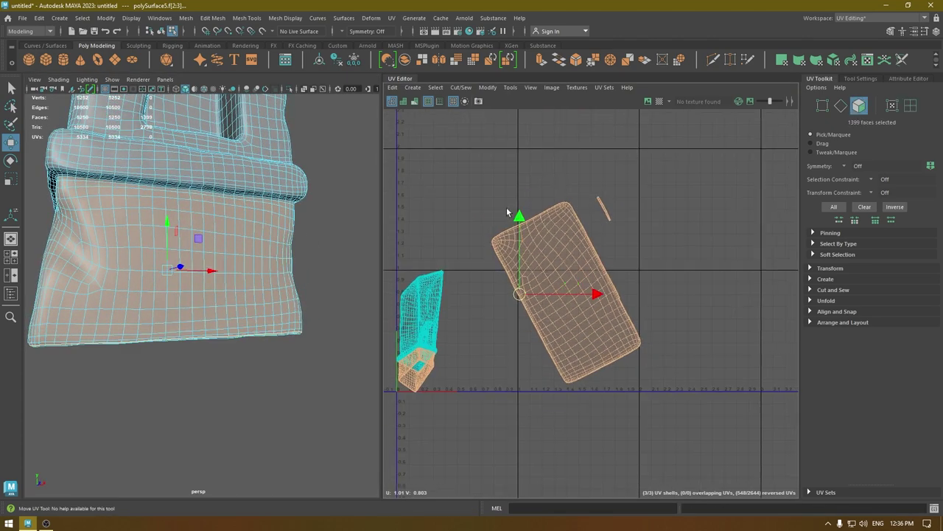
left_click_drag(484, 171, 712, 410, "ctrl")
Step: Deselect the stray faces directly under the moulding around the sides of the base block
left_click_drag(175, 294, 243, 275, "alt")
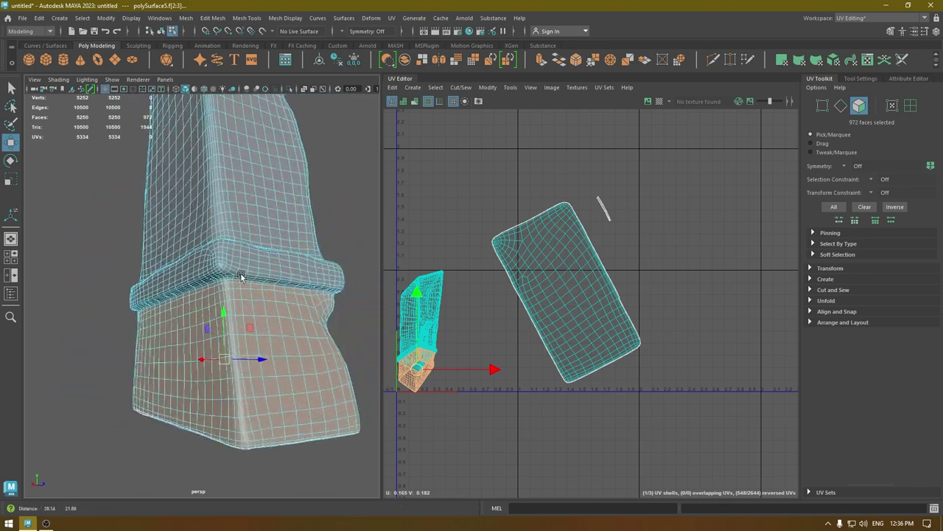
right_click_drag(242, 276, 238, 310, "alt")
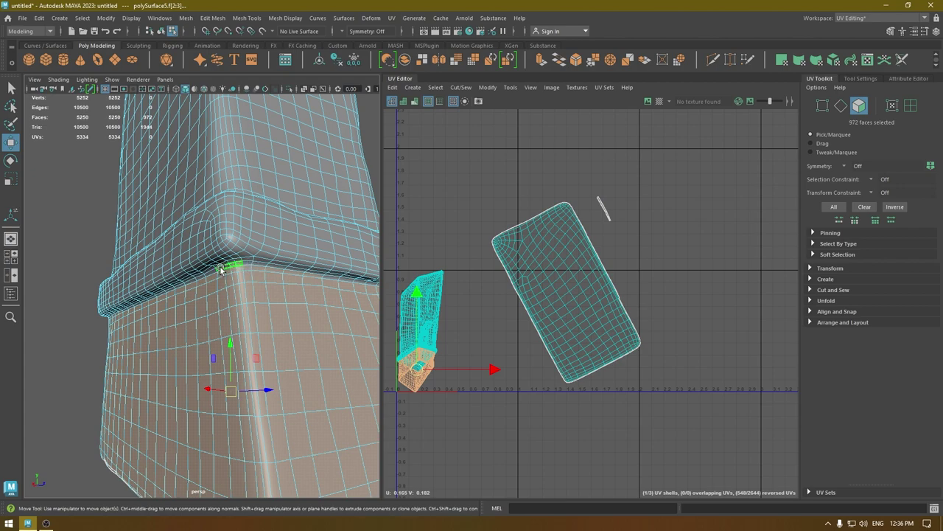
left_click_drag(252, 310, 145, 292, "alt")
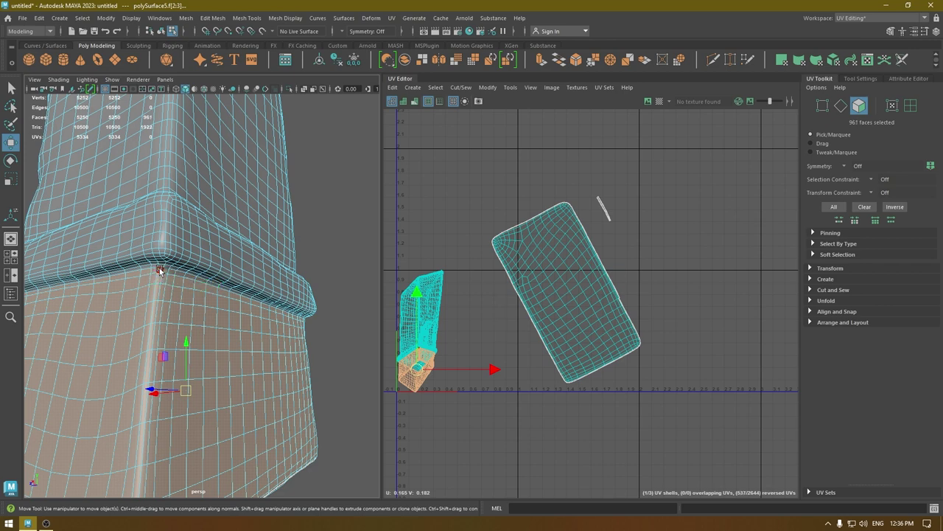
left_click_drag(152, 271, 274, 310, "alt")
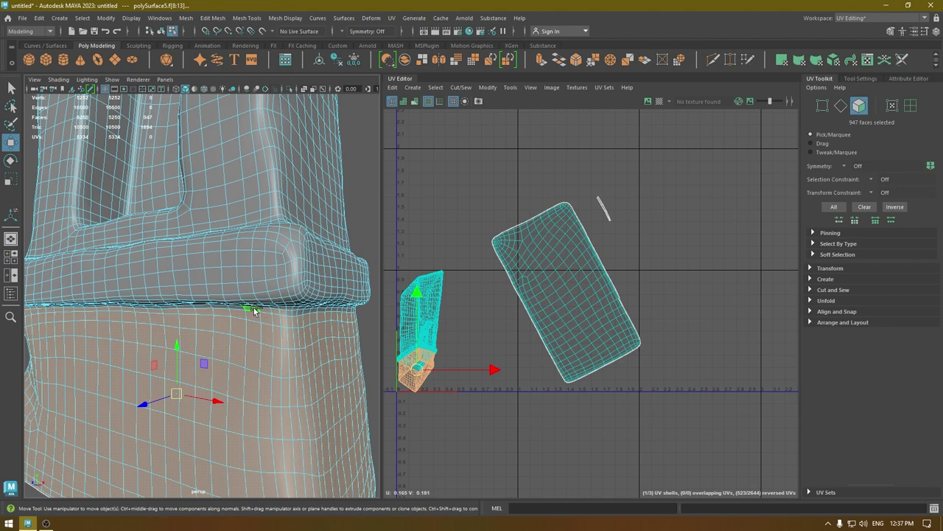
left_click_drag(272, 353, 327, 307, "alt")
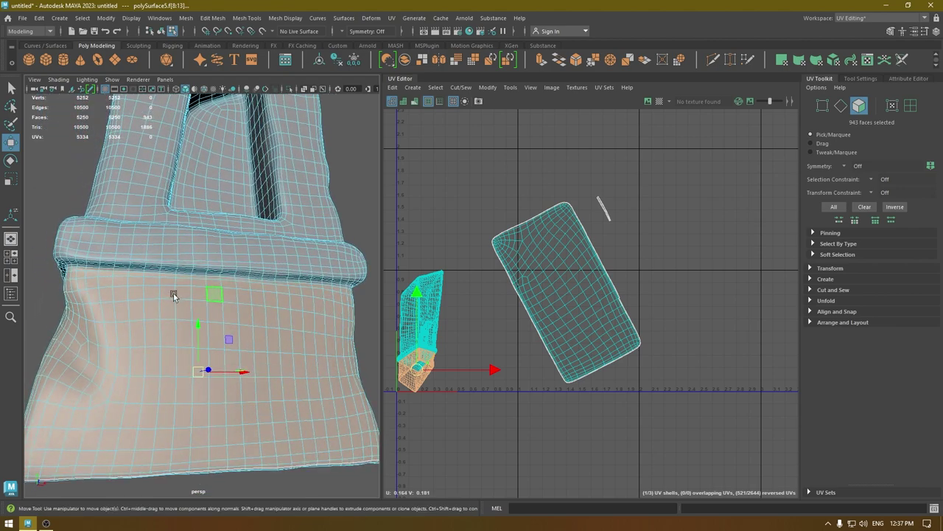
left_click_drag(174, 296, 322, 340, "alt")
scroll(222, 324, "up", 4)
scroll(280, 316, "down", 4)
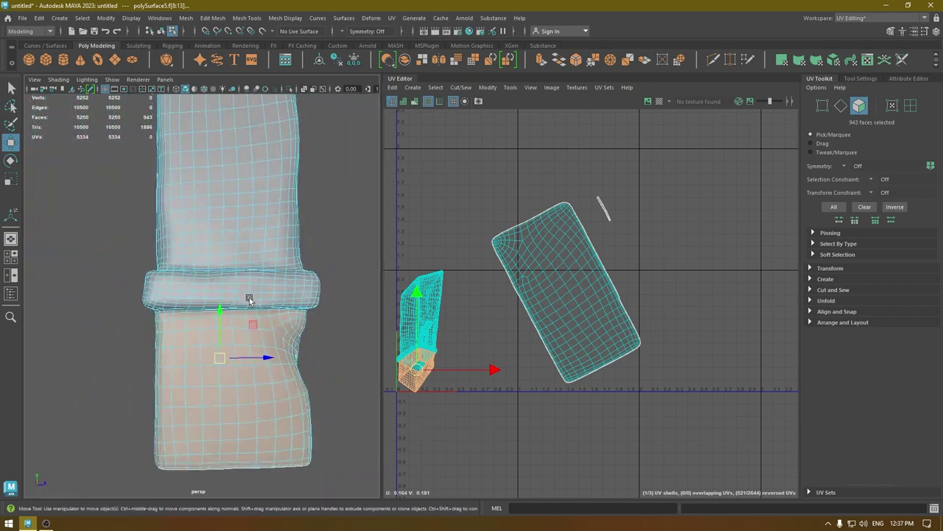
Step: Apply automatic UV mapping to the selected base-block faces, move the resulting shells away from the others, and return to object mode
left_click_drag(290, 295, 210, 311, "alt")
scroll(487, 164, "down", 3)
middle_click_drag(487, 163, 520, 208, "alt")
scroll(139, 268, "down", 3)
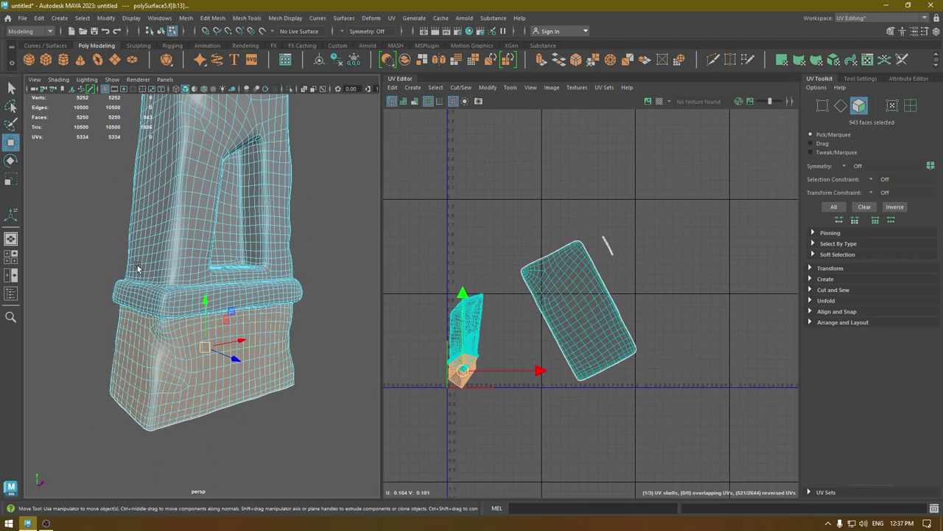
left_click(413, 87)
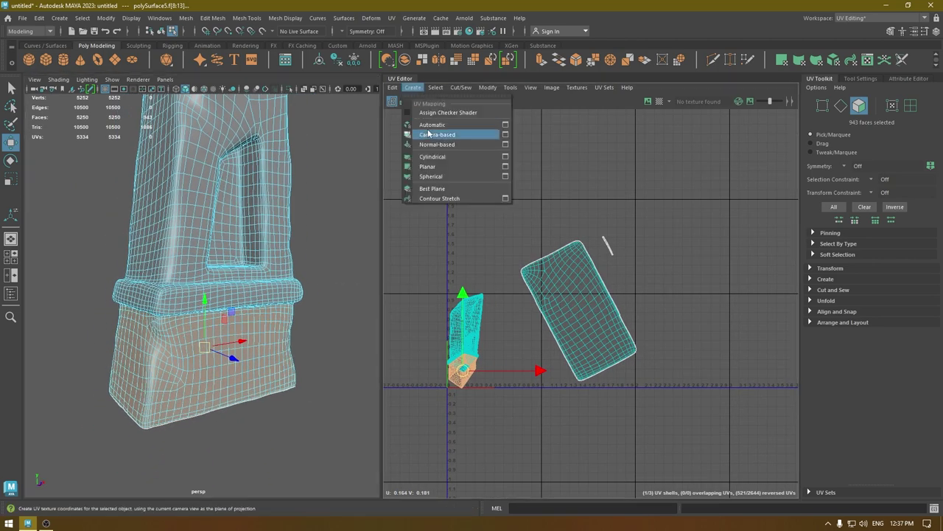
left_click(428, 130)
key("w")
left_click_drag(485, 316, 706, 269)
left_click_drag(254, 322, 236, 302, "alt")
right_click_drag(205, 233, 274, 196)
left_click(333, 277)
left_click(273, 281)
Step: Reselect the obelisk mesh and pick a face on the recess's back panel in face mode
middle_click_drag(664, 222, 448, 232, "alt")
scroll(391, 257, "up", 2)
middle_click_drag(392, 263, 758, 252, "alt")
left_click_drag(198, 229, 143, 247, "alt")
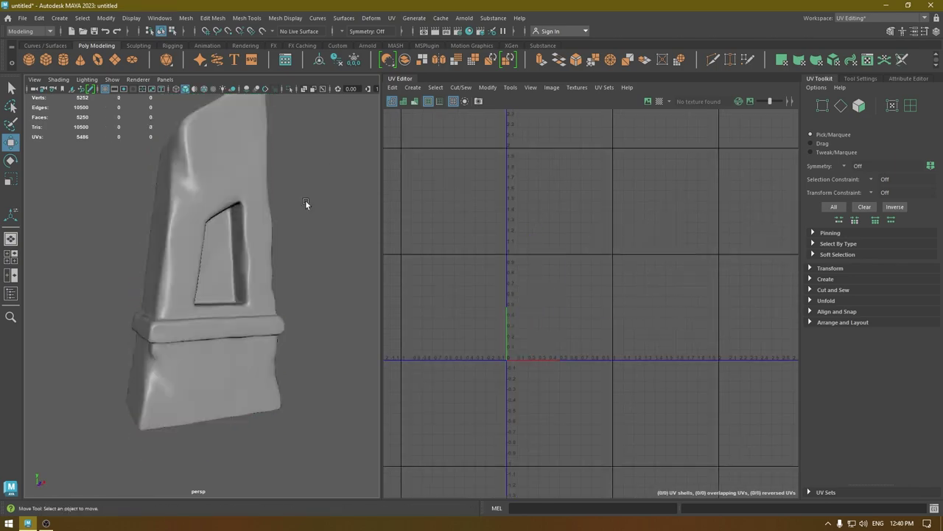
mouse_move(308, 204)
left_mouse_down("alt")
mouse_move(177, 273)
mouse_move(198, 221)
left_mouse_up("alt")
scroll(206, 295, "up", 5)
left_click(207, 295)
scroll(199, 265, "up", 5)
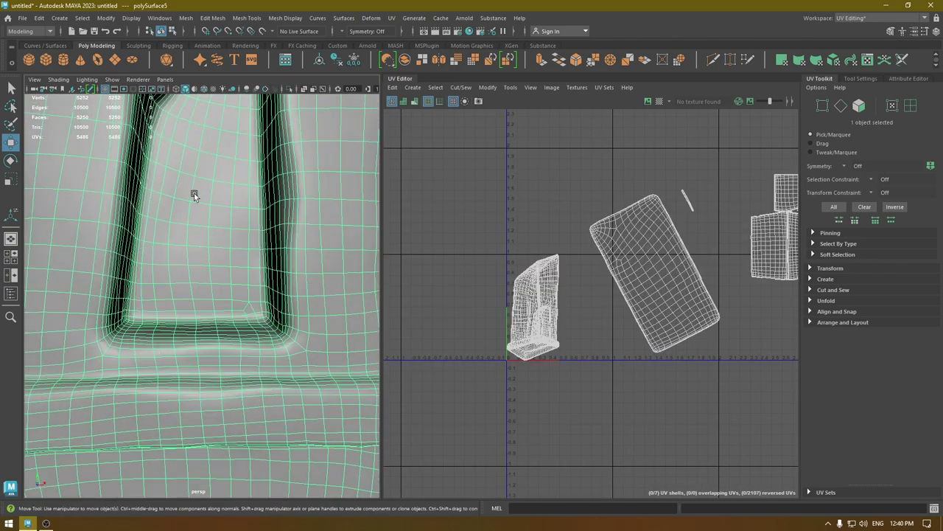
left_click_drag(197, 162, 199, 188, "alt")
right_click_drag(197, 178, 195, 212)
left_click(220, 268)
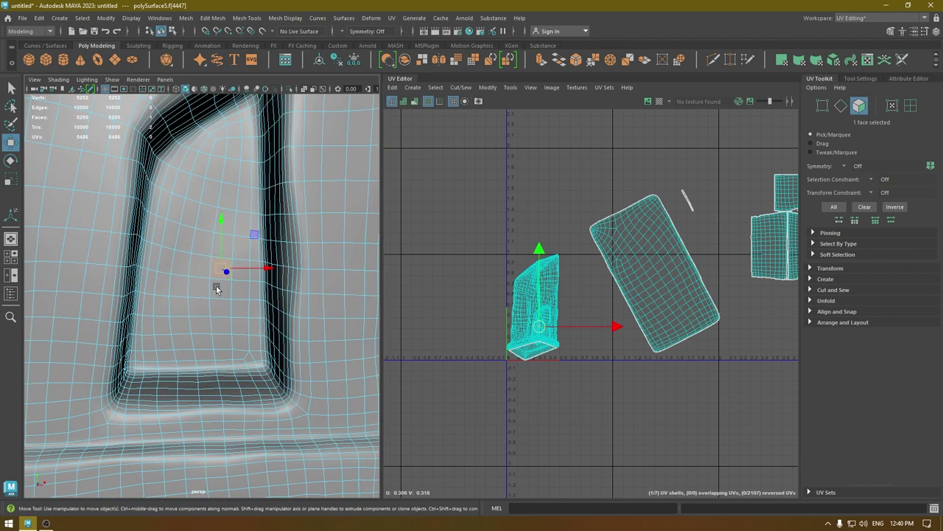
Step: Add the remaining inner faces of the recess's back panel to the selection
mouse_move(206, 268)
left_mouse_down("shift")
mouse_move(221, 159)
mouse_move(240, 118)
mouse_move(195, 143)
mouse_move(154, 214)
mouse_move(147, 311)
left_mouse_up("shift")
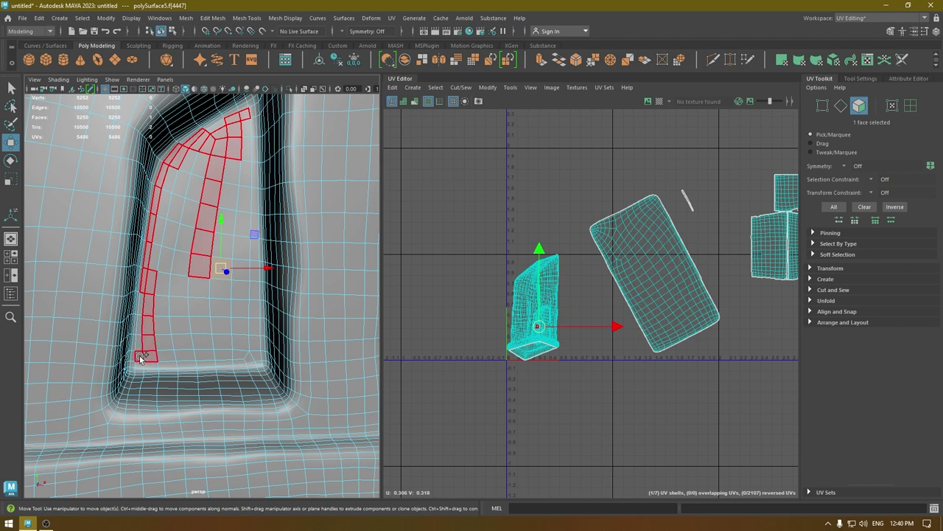
mouse_move(139, 355)
left_mouse_down()
mouse_move(200, 365)
mouse_move(258, 352)
mouse_move(251, 132)
mouse_move(161, 212)
left_mouse_up()
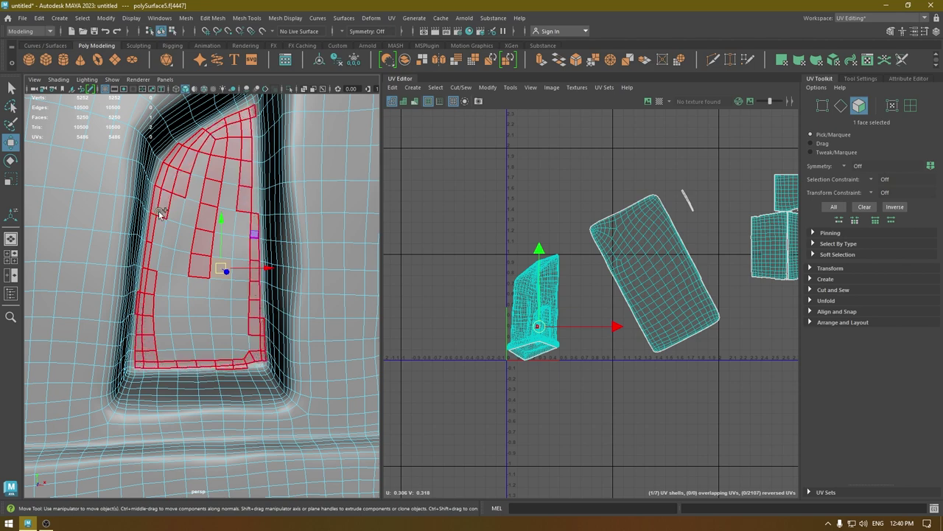
left_click_drag(227, 127, 153, 295)
mouse_move(190, 184)
left_mouse_down()
mouse_move(168, 347)
mouse_move(243, 298)
mouse_move(232, 162)
mouse_move(201, 351)
left_mouse_up()
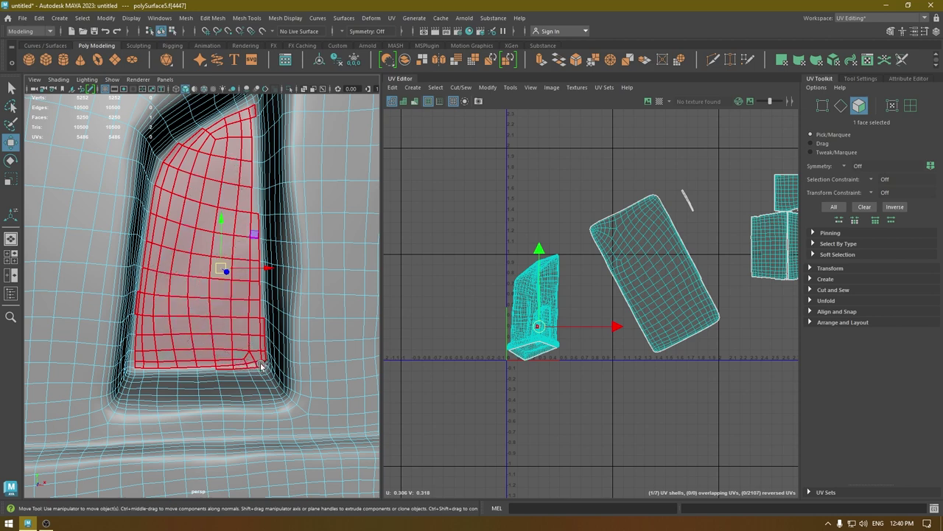
left_click_drag(260, 366, 257, 346)
Step: Add the narrow border faces along the recess panel's lower edge and adjoining corner to the selection
mouse_move(170, 354)
left_mouse_down("shift")
mouse_move(231, 341)
mouse_move(193, 362)
mouse_move(216, 331)
mouse_move(213, 354)
mouse_move(194, 346)
left_mouse_up("shift")
left_click_drag(195, 347, 220, 349)
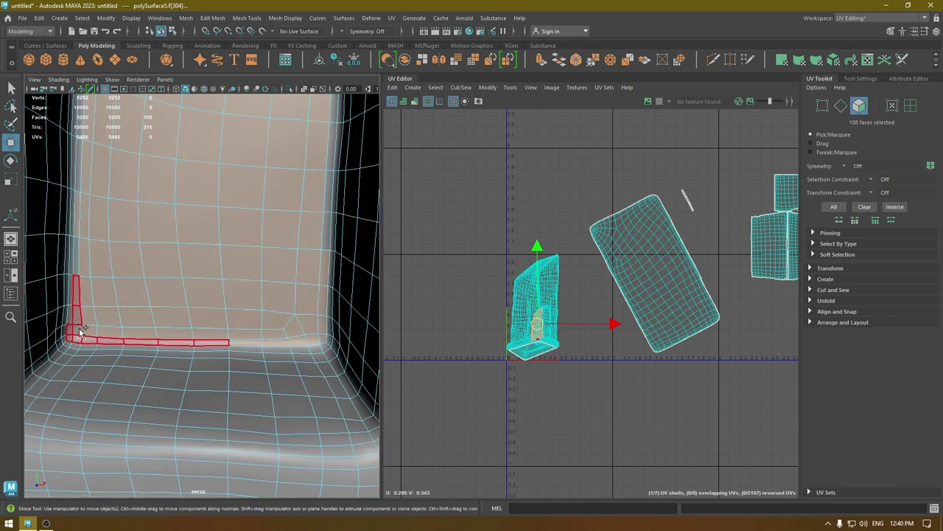
left_click_drag(78, 198, 73, 211, "shift")
Step: Add the narrow border faces along the recess panel's long side, slanted top edge and upper opposite side to the selection
left_click_drag(100, 215, 91, 215, "alt")
middle_click_drag(91, 214, 141, 337, "alt")
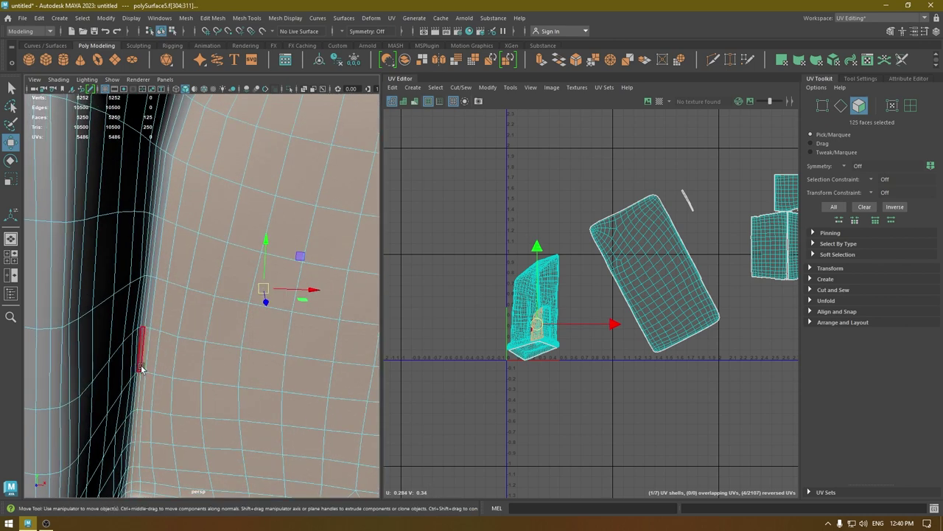
mouse_move(143, 327)
left_mouse_down("shift")
mouse_move(151, 216)
mouse_move(171, 146)
left_mouse_up("shift")
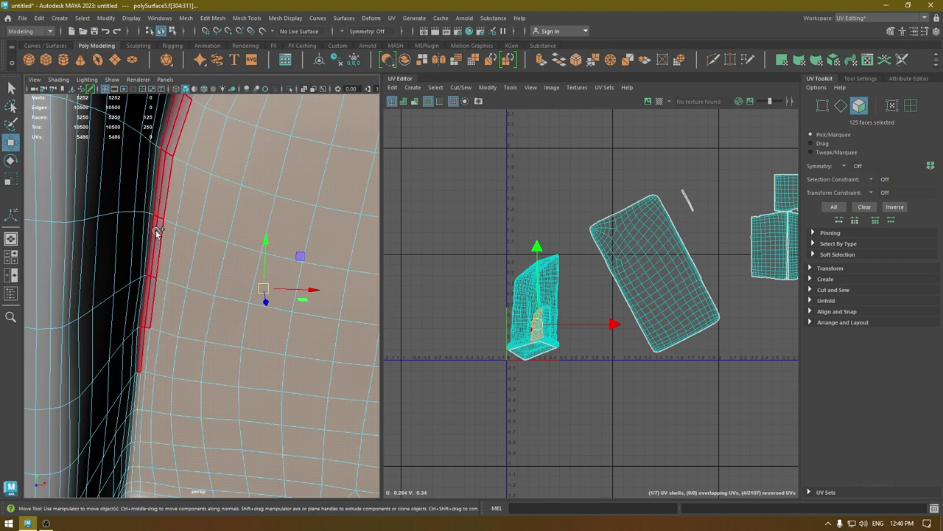
left_click_drag(156, 232, 157, 231, "shift")
mouse_move(213, 226)
left_mouse_down("alt")
mouse_move(175, 331)
mouse_move(174, 311)
left_mouse_up("alt")
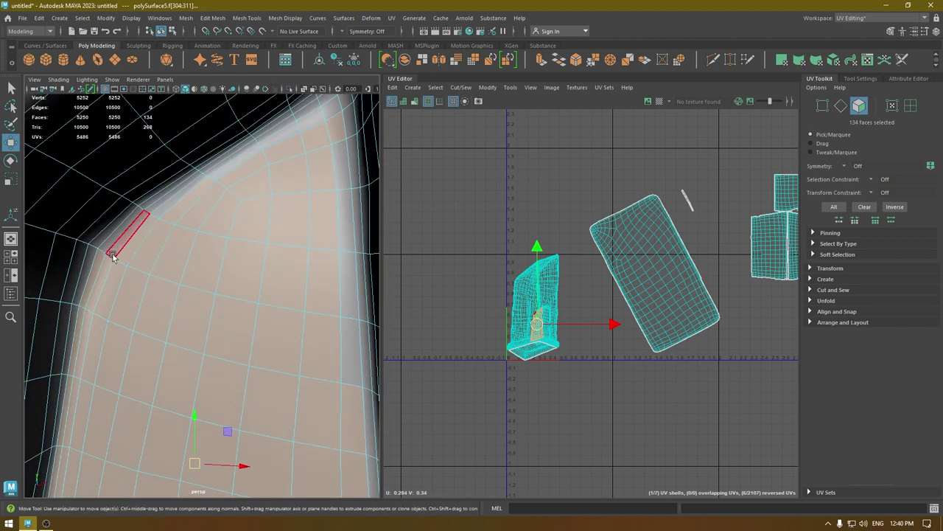
mouse_move(108, 243)
left_mouse_down("shift")
mouse_move(145, 205)
mouse_move(302, 125)
mouse_move(344, 195)
mouse_move(356, 379)
left_mouse_up("shift")
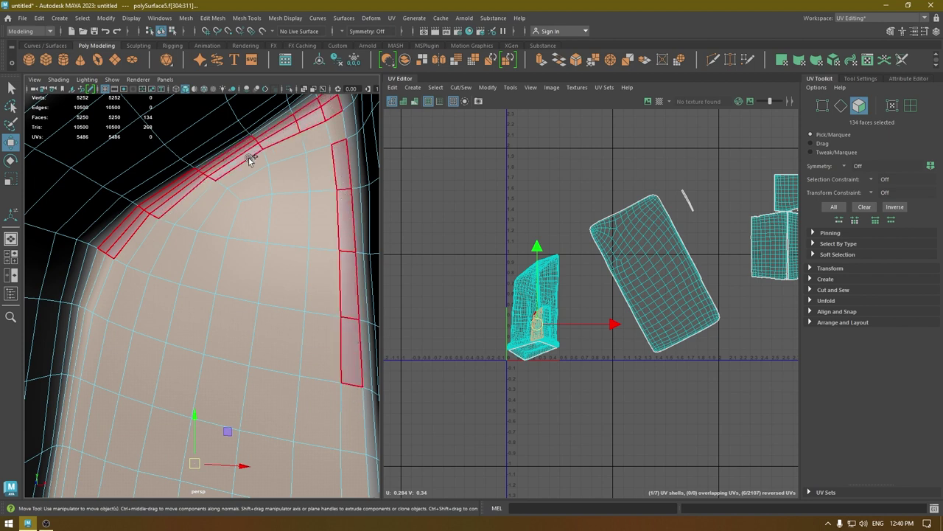
left_click_drag(326, 94, 328, 96, "shift")
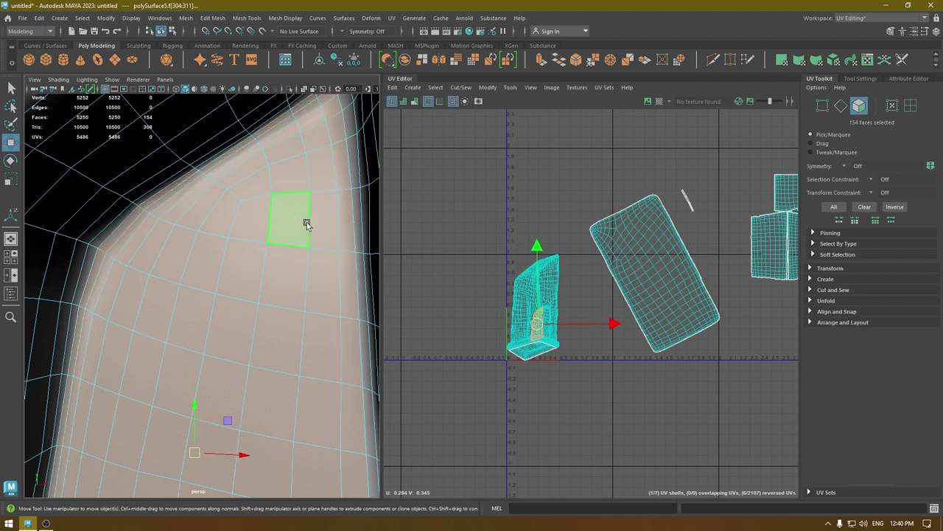
Step: Add the remaining border faces at the recess panel's upper corner and down its opposite long edge to the selection
mouse_move(307, 223)
left_mouse_down("alt")
mouse_move(335, 211)
mouse_move(256, 267)
left_mouse_up("alt")
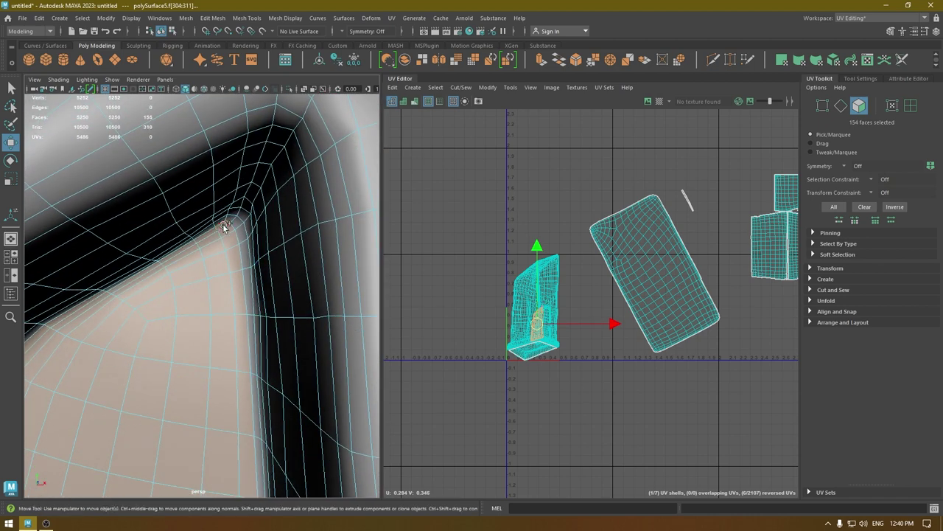
left_click(231, 327, "shift")
left_click_drag(231, 326, 281, 154, "alt")
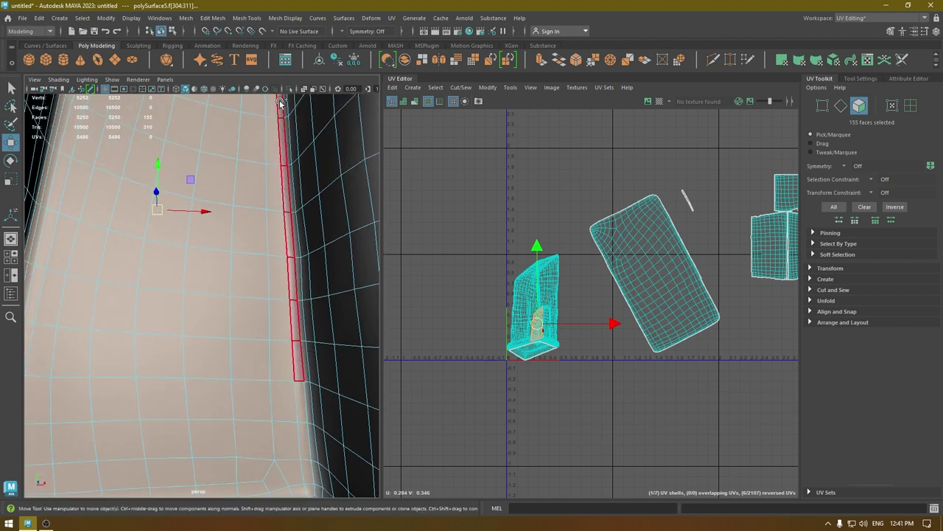
left_click_drag(280, 103, 280, 102, "shift")
left_click_drag(280, 101, 259, 319, "alt")
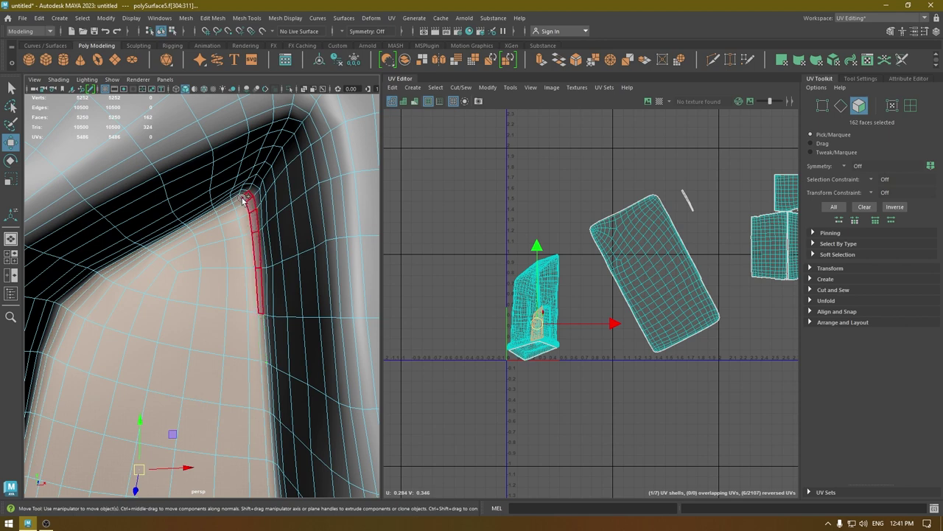
left_click_drag(243, 195, 244, 196, "shift")
left_click_drag(233, 313, 215, 295, "alt")
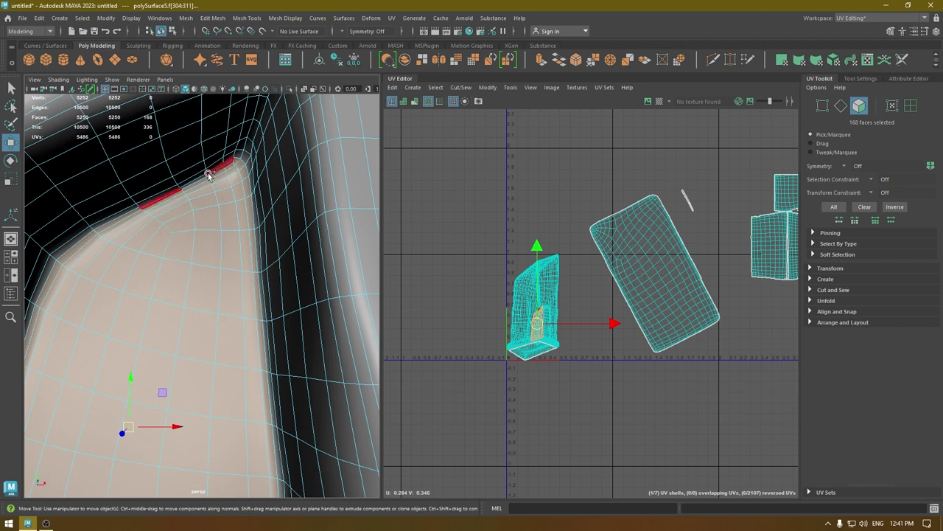
left_click_drag(207, 174, 196, 182, "shift")
Step: Apply planar mapping projected from the Z axis to the selected back-panel faces
scroll(193, 324, "down", 5)
left_click_drag(184, 282, 266, 286, "alt")
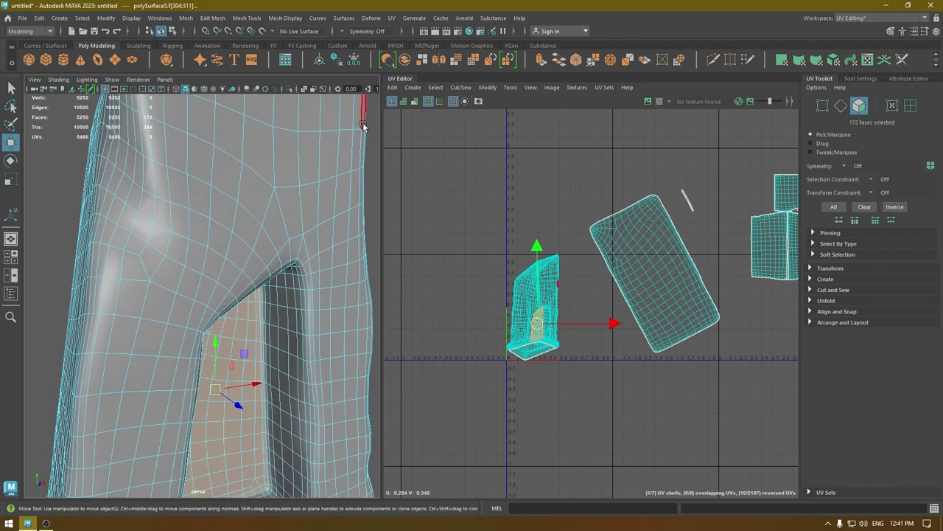
left_click(414, 90)
left_click(509, 171)
left_click_drag(167, 448, 206, 322, "alt")
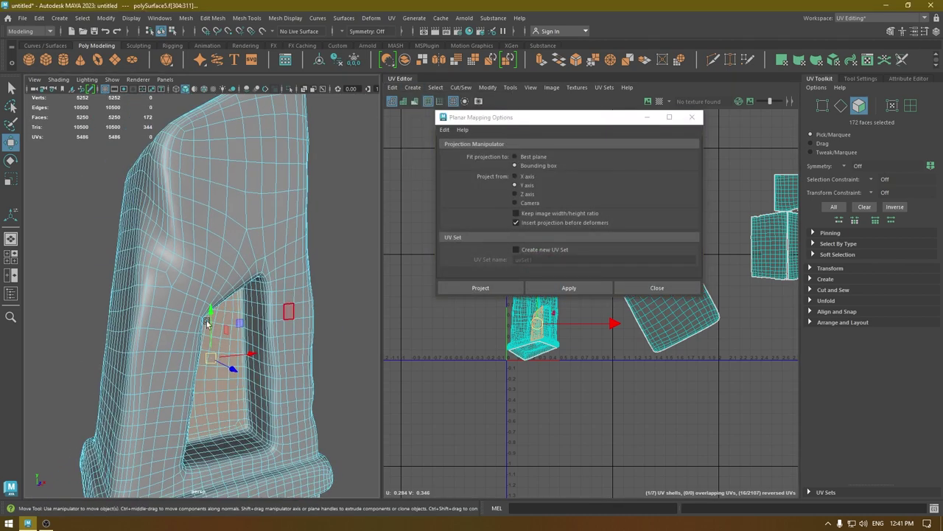
left_click_drag(212, 434, 217, 366, "alt")
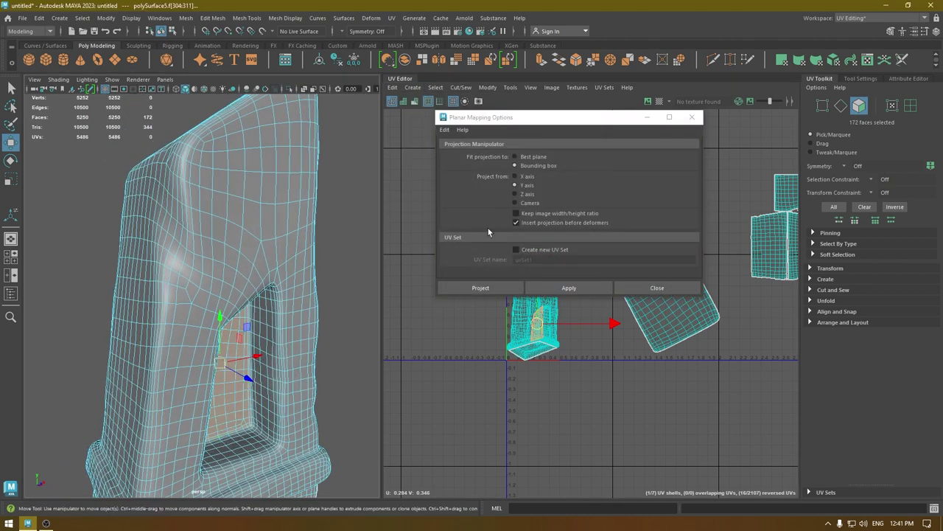
left_click(516, 194)
left_click(563, 282)
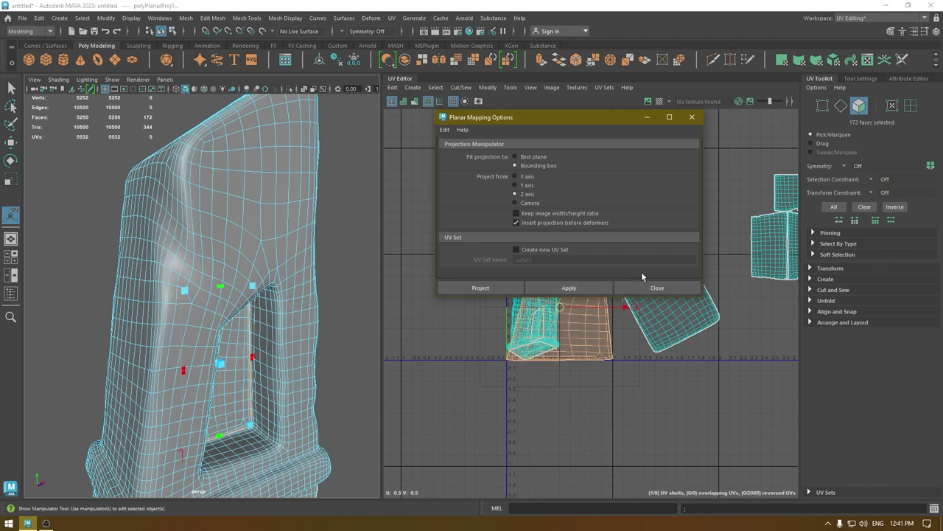
left_click(655, 289)
Step: Unfold the back panel's UV shell and move it to empty space away from the other shells
right_click_drag(551, 263, 534, 252)
left_click(572, 289)
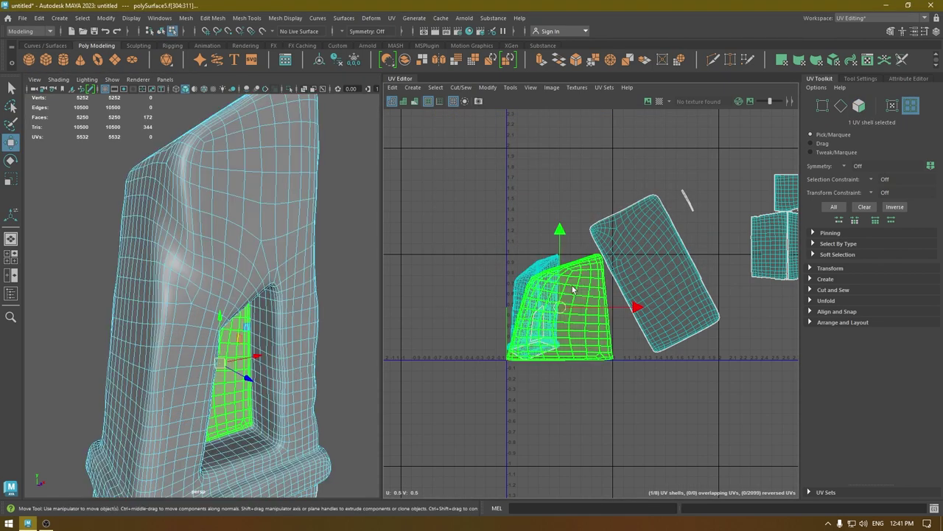
key("ctrl+u")
left_click_drag(563, 308, 780, 446)
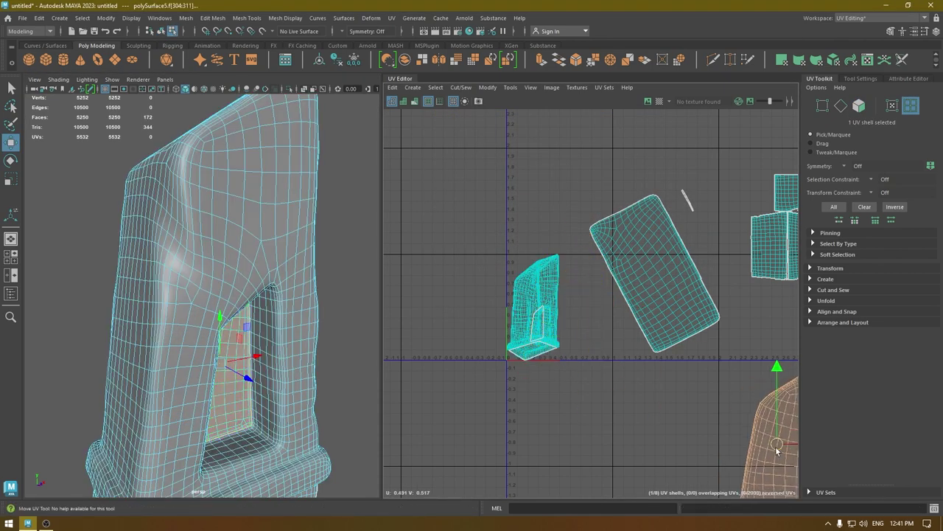
Step: In face mode, select the innermost face loops of the recess walls bordering the back panel
middle_click_drag(549, 333, 546, 334, "alt")
left_click_drag(287, 405, 207, 336, "alt")
scroll(206, 336, "up", 3)
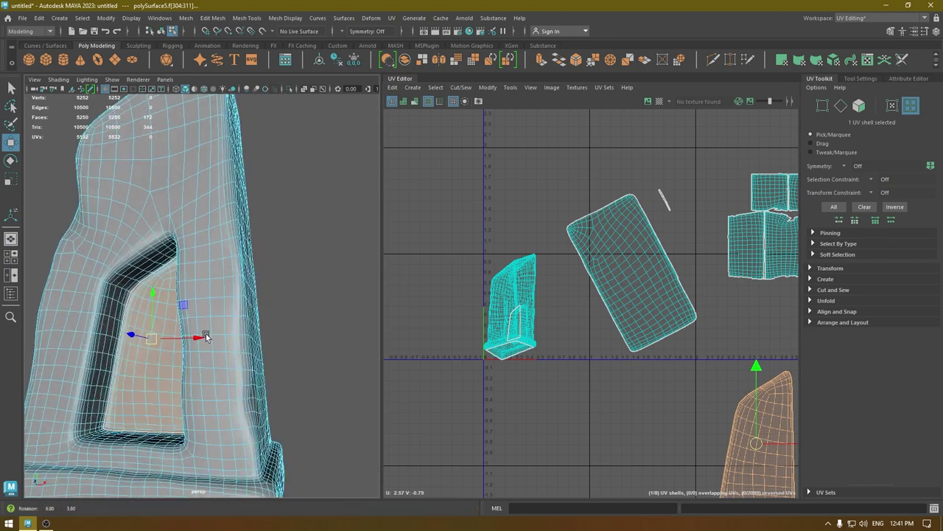
middle_click_drag(207, 336, 239, 303, "alt")
left_click_drag(239, 303, 129, 279, "alt")
middle_click_drag(129, 279, 168, 237, "alt")
scroll(167, 236, "up", 4)
right_click_drag(164, 234, 162, 266)
key("F11")
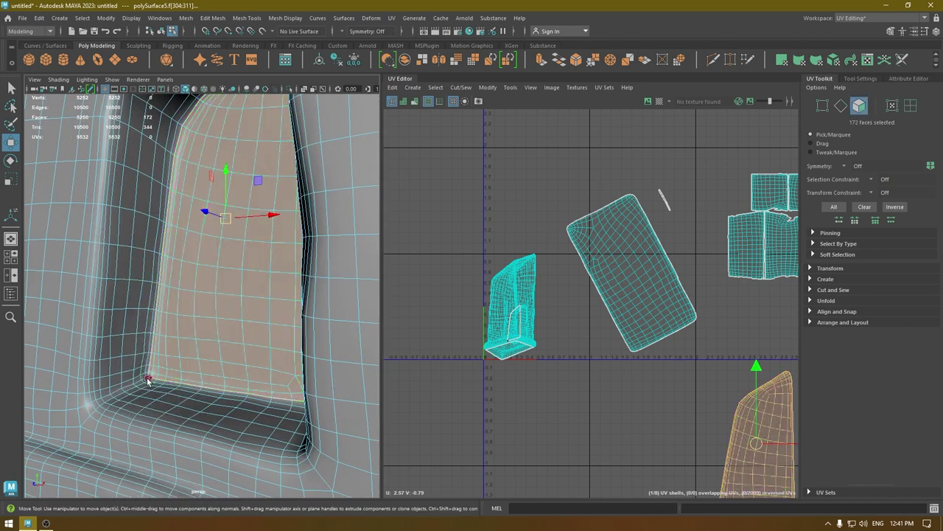
left_click(148, 380)
scroll(150, 381, "up", 4)
middle_click_drag(159, 421, 200, 349, "alt")
left_click_drag(200, 350, 179, 378, "alt")
middle_click_drag(179, 378, 177, 343, "alt")
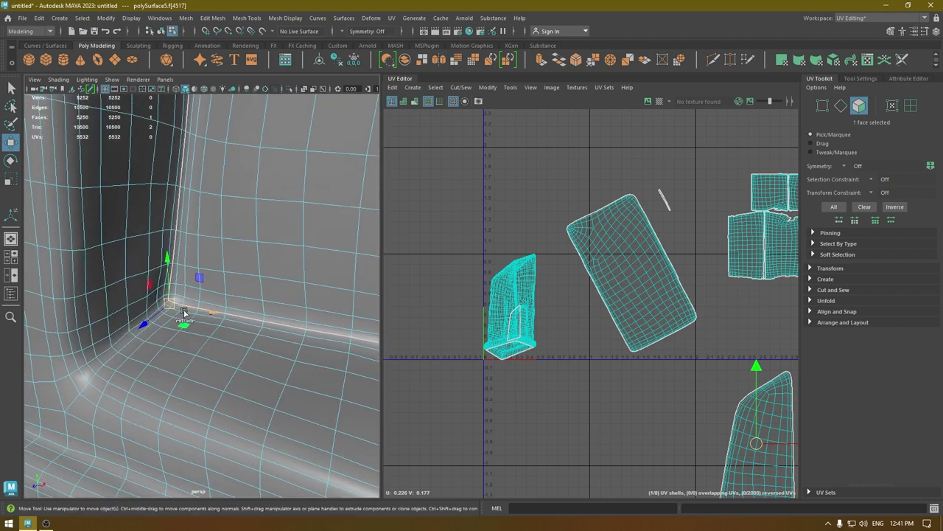
left_click(244, 323)
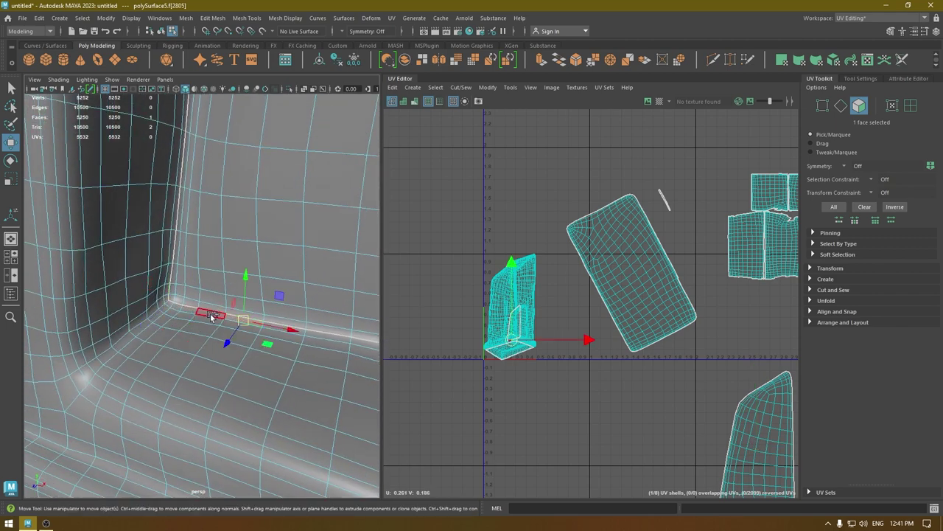
double_click(212, 316)
double_click(236, 325, "shift")
left_click(200, 326, "shift")
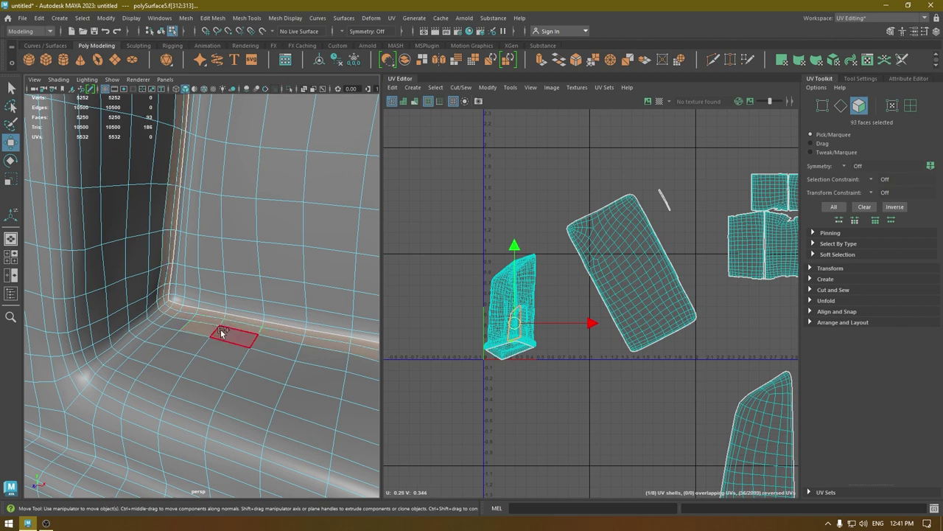
Step: Add the remaining face loops of the recess walls out towards the opening's rim to the selection
double_click(223, 335, "shift")
left_click(223, 349, "shift")
left_click(194, 345, "shift")
double_click(195, 344, "shift")
double_click(199, 386, "shift")
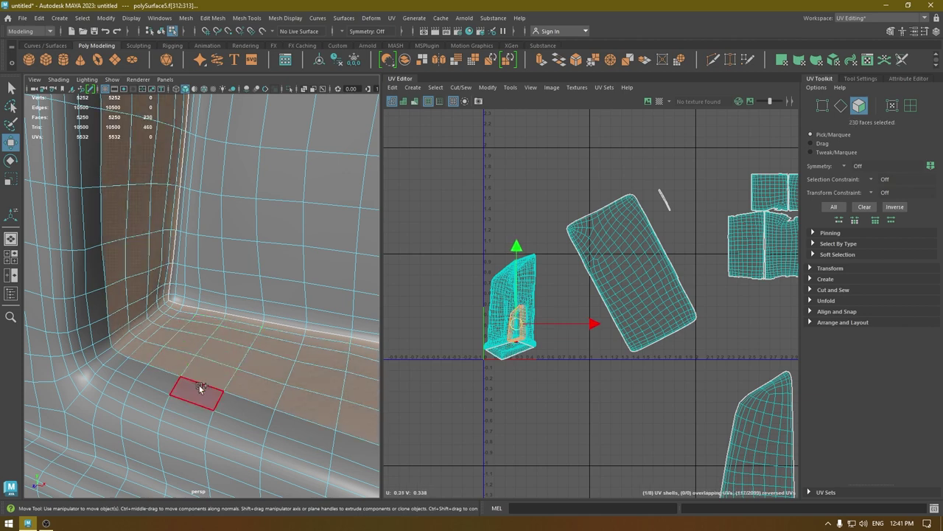
double_click(174, 385, "shift")
Step: Convert the selected recess-wall faces to their edge perimeter
left_click_drag(202, 407, 169, 289, "alt")
scroll(176, 297, "down", 3)
key("q")
scroll(169, 289, "up", 3)
mouse_move(154, 234)
right_mouse_down()
mouse_move(154, 258)
mouse_move(150, 238)
right_mouse_up()
right_click_drag(132, 248, 206, 191, "ctrl")
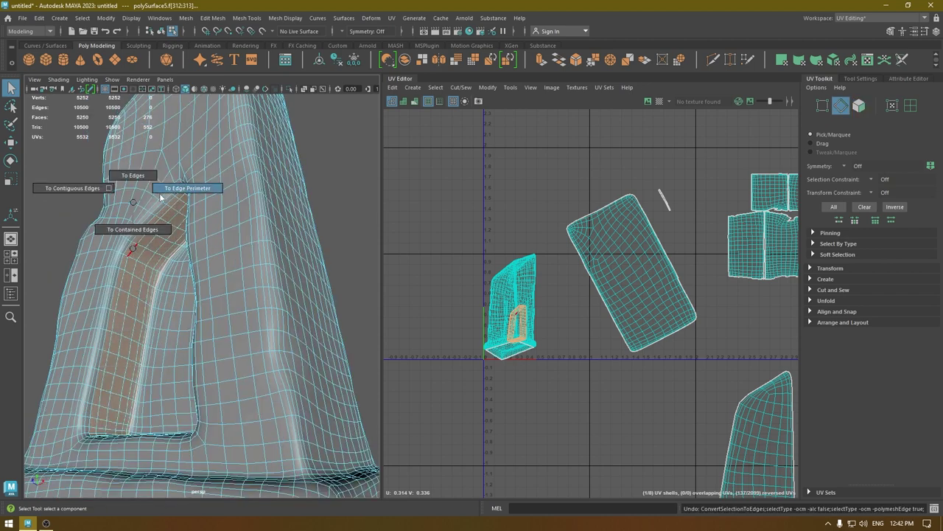
left_click_drag(157, 227, 265, 199, "alt")
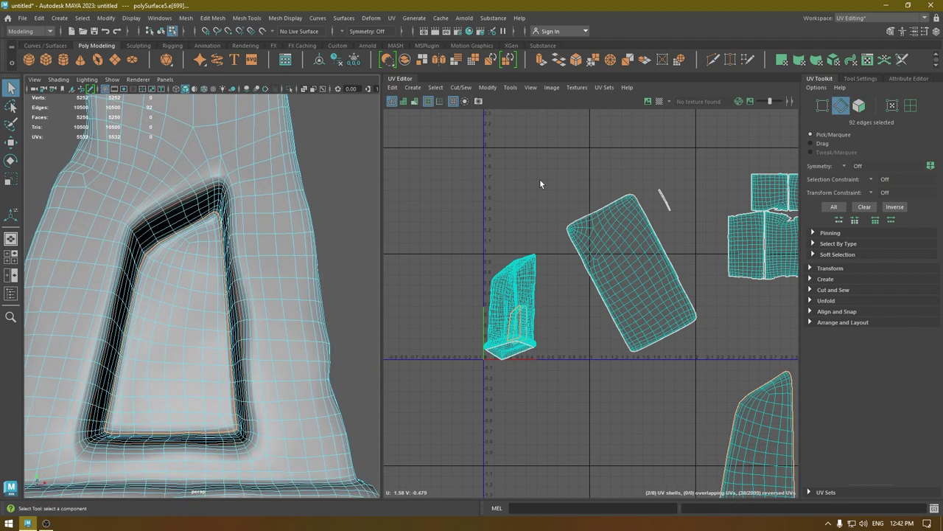
Step: Cut the UVs along the perimeter edges and move the ring-shaped wall shell clear of the obelisk's shell
key("w")
right_click_drag(547, 174, 544, 135)
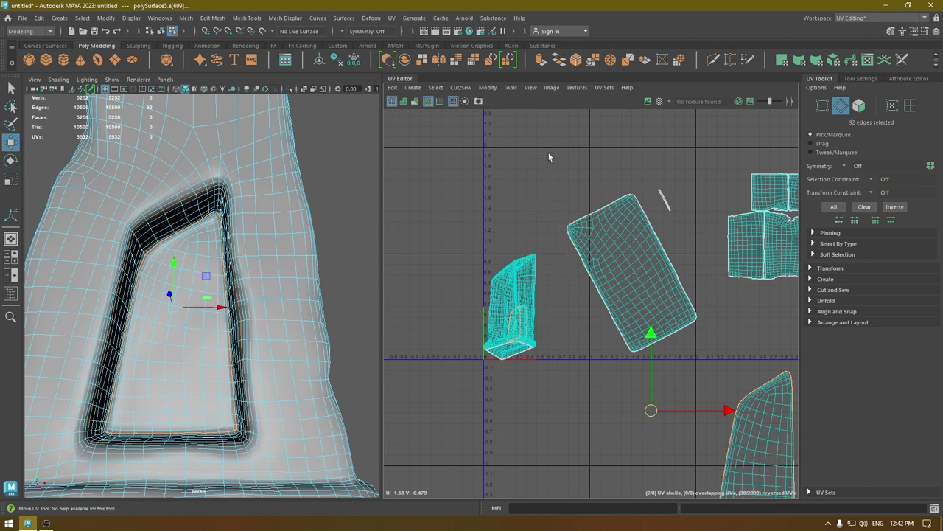
middle_click_drag(548, 156, 556, 175, "alt")
right_click_drag(573, 151, 528, 164, "shift")
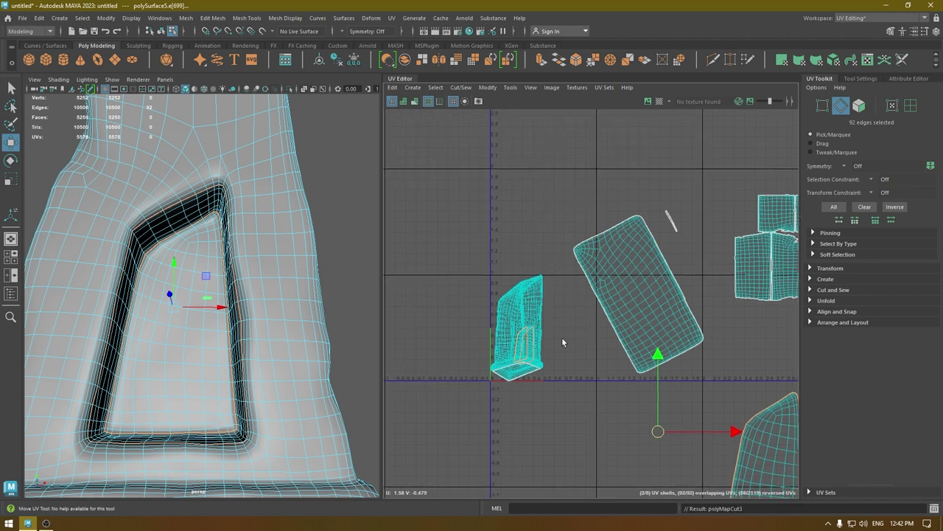
right_click_drag(513, 198, 475, 184)
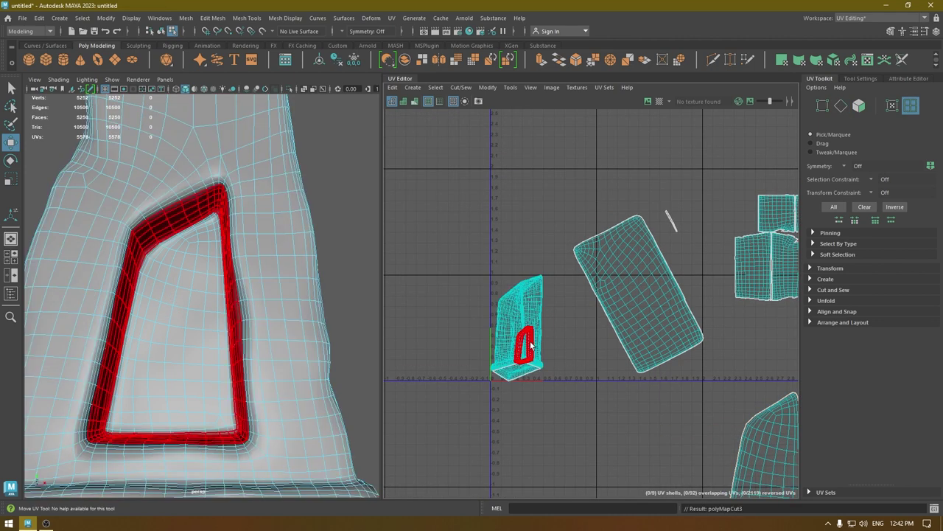
left_click(529, 347)
left_click_drag(544, 358, 436, 176)
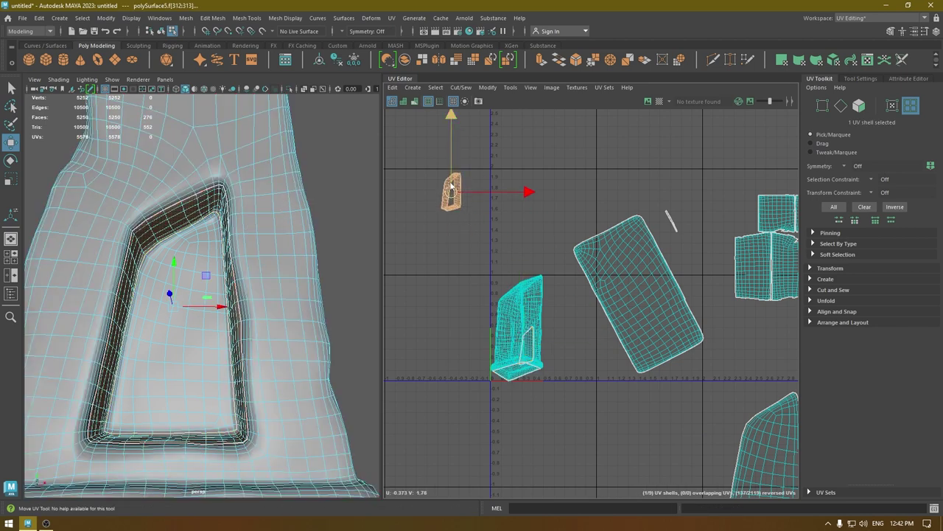
Step: Cut the ring-shaped wall shell across the edge row at its lower corner and unfold it into a strip
scroll(453, 137, "up", 8)
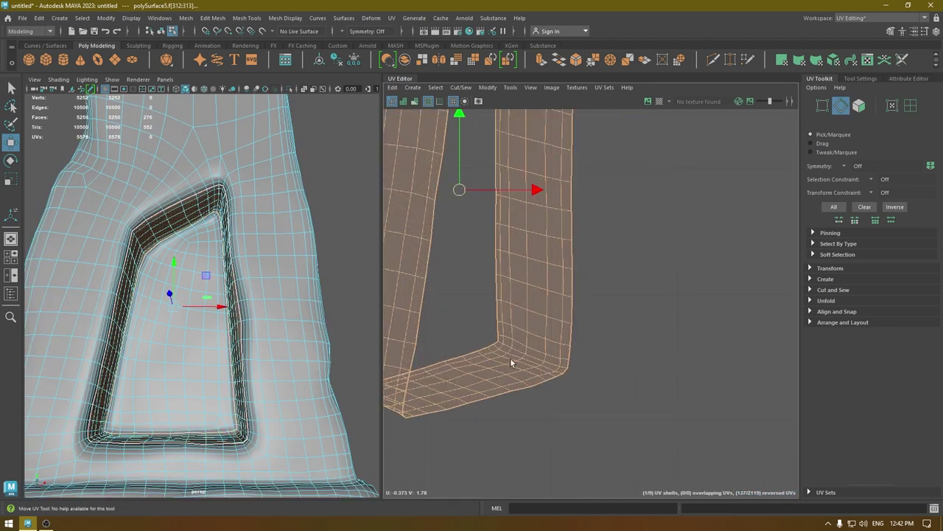
double_click(536, 360)
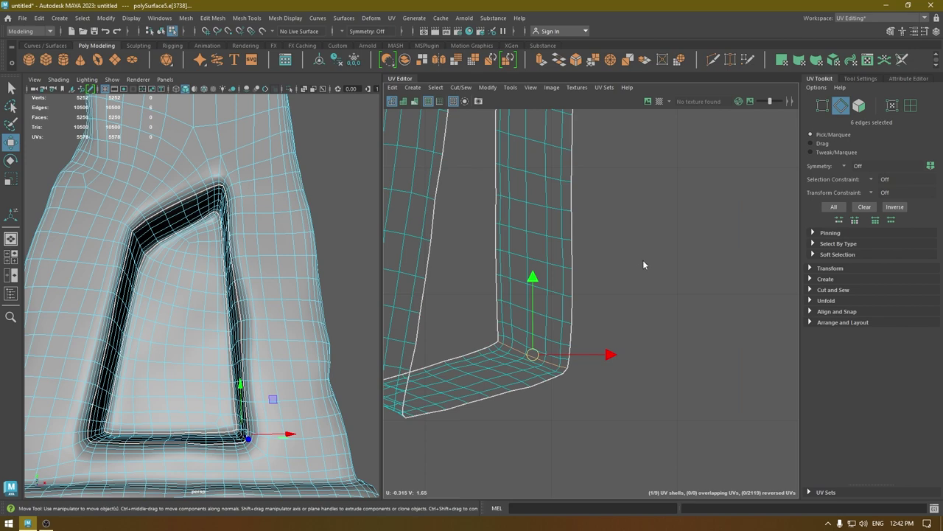
right_click_drag(643, 259, 594, 289, "shift")
right_click_drag(634, 253, 592, 241)
left_click(530, 244)
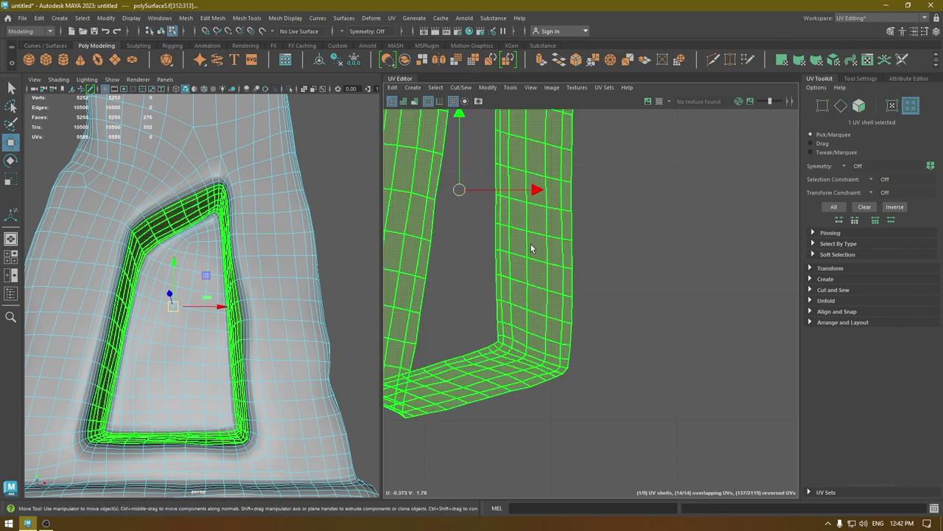
key("ctrl+u")
scroll(572, 367, "down", 7)
middle_click_drag(577, 321, 517, 174, "alt")
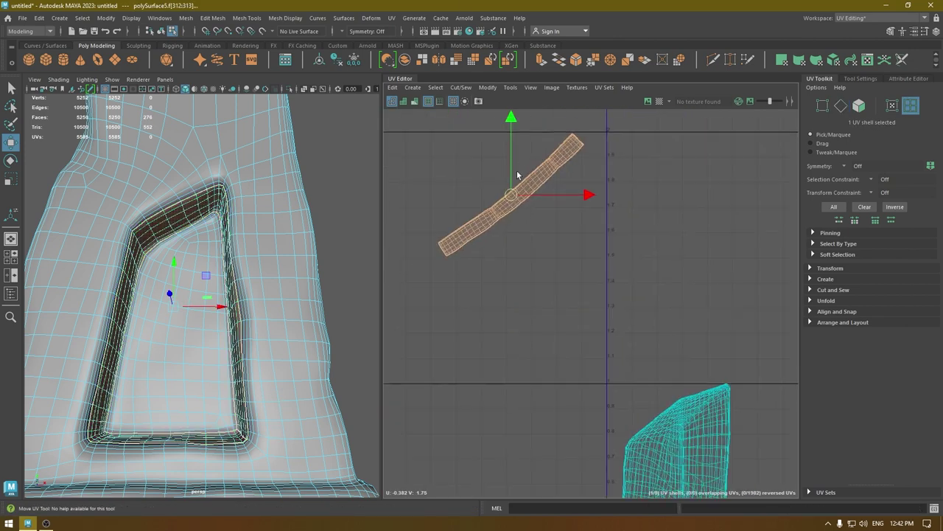
Step: Move the unfolded recess-wall strip next to the back panel's UV shell
left_click_drag(514, 199, 714, 216)
scroll(466, 250, "down", 4)
middle_click_drag(510, 255, 390, 149, "alt")
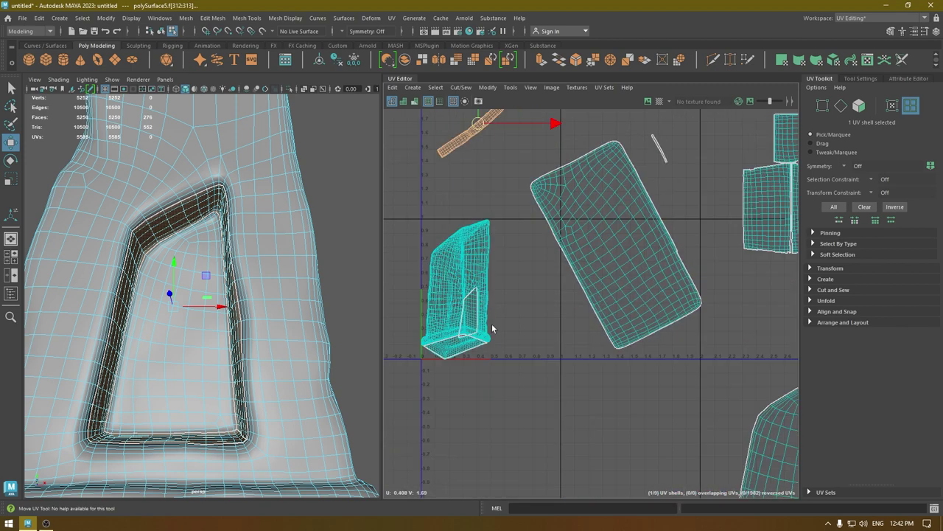
scroll(493, 327, "down", 4)
left_click_drag(492, 218, 632, 435)
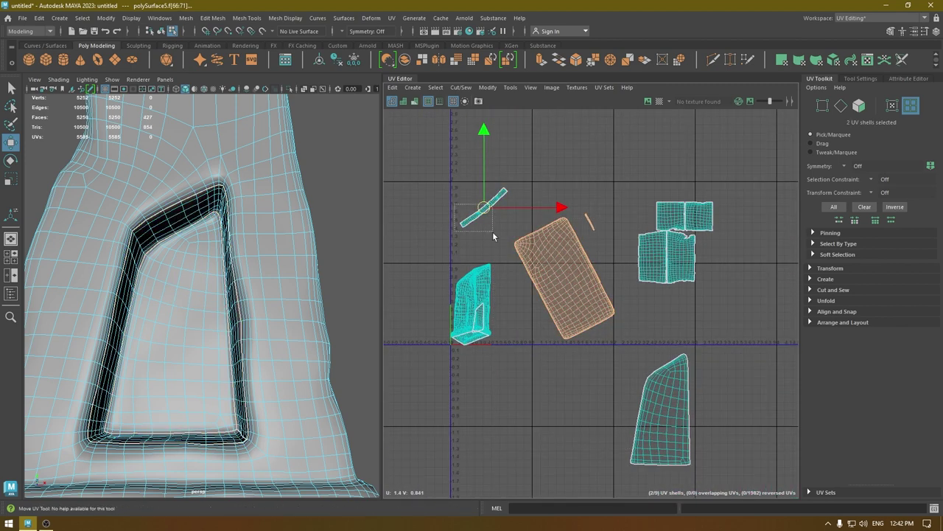
key("ctrl+z")
left_click_drag(482, 211, 614, 422)
Step: Examine the recess-wall faces on the obelisk model in face selection mode
left_click_drag(222, 295, 190, 317, "alt")
scroll(190, 317, "down", 4)
left_click_drag(190, 244, 221, 280, "alt")
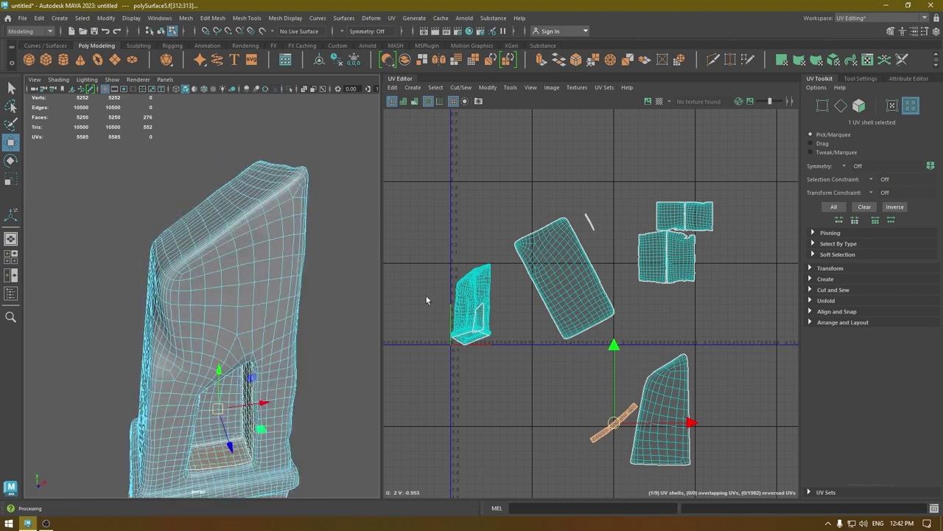
scroll(404, 289, "down", 1)
scroll(372, 285, "down", 4)
middle_click_drag(351, 240, 359, 158, "alt")
right_click_drag(274, 234, 275, 270)
key("f")
mouse_move(252, 362)
left_mouse_down("alt")
mouse_move(295, 360)
mouse_move(257, 360)
left_mouse_up("alt")
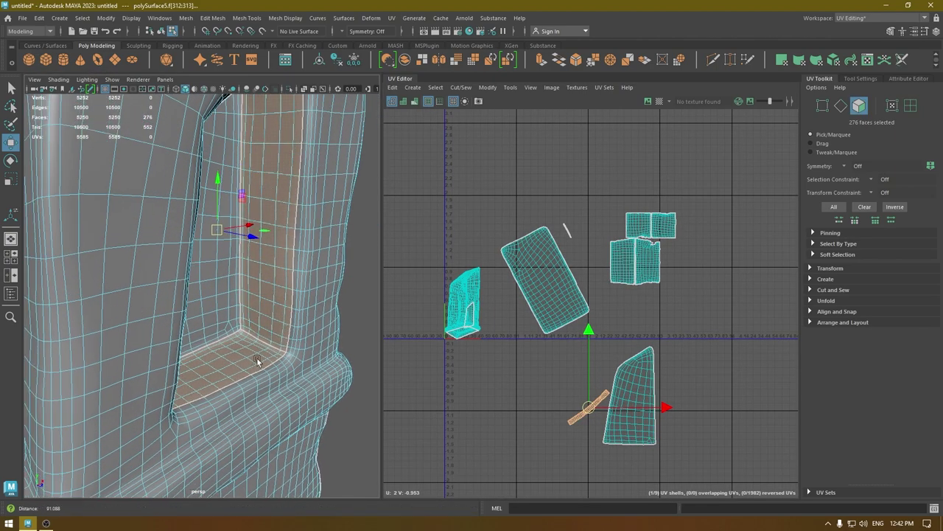
Step: Try to select the face loop around the obelisk's corner where the body meets the collar
middle_click_drag(133, 441, 187, 331, "alt")
left_click_drag(186, 331, 226, 352, "alt")
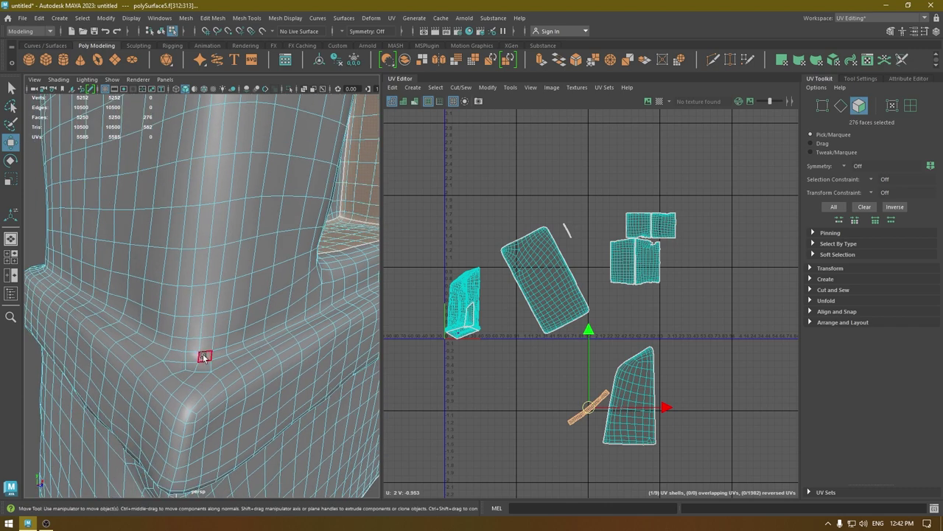
left_click(191, 348)
double_click(190, 366, "shift")
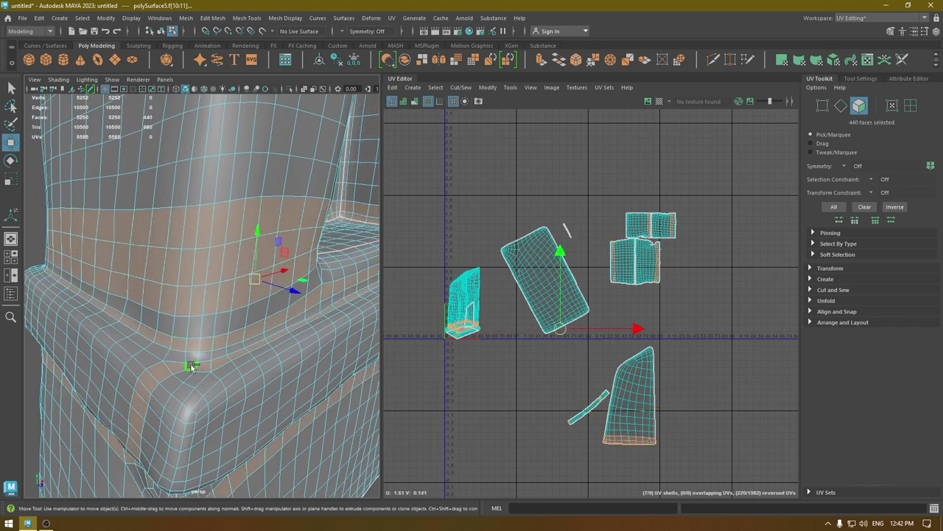
left_click(190, 348)
left_click_drag(190, 348, 186, 356, "alt")
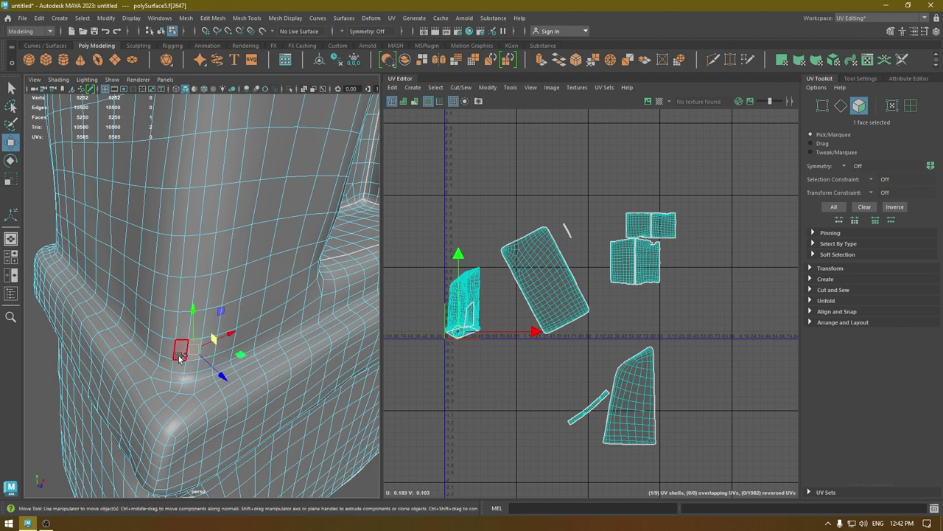
double_click(179, 354, "shift")
left_click_drag(179, 354, 235, 362, "alt")
key("ctrl+z")
Step: Select the face loops running around the obelisk where the upper body meets the collar
left_click_drag(41, 318, 81, 305, "alt")
left_click(81, 305)
left_click_drag(152, 341, 14, 348, "alt")
left_click(209, 362)
double_click(189, 359, "shift")
Step: In the front view, deselect the loop faces on the collar and on the base below it
right_click_drag(90, 343, 151, 410, "alt")
left_click_drag(152, 410, 5, 394, "alt")
key("space")
left_click_drag(110, 378, 122, 401)
mouse_move(200, 408)
right_mouse_down("alt")
mouse_move(221, 411)
mouse_move(190, 407)
right_mouse_up("alt")
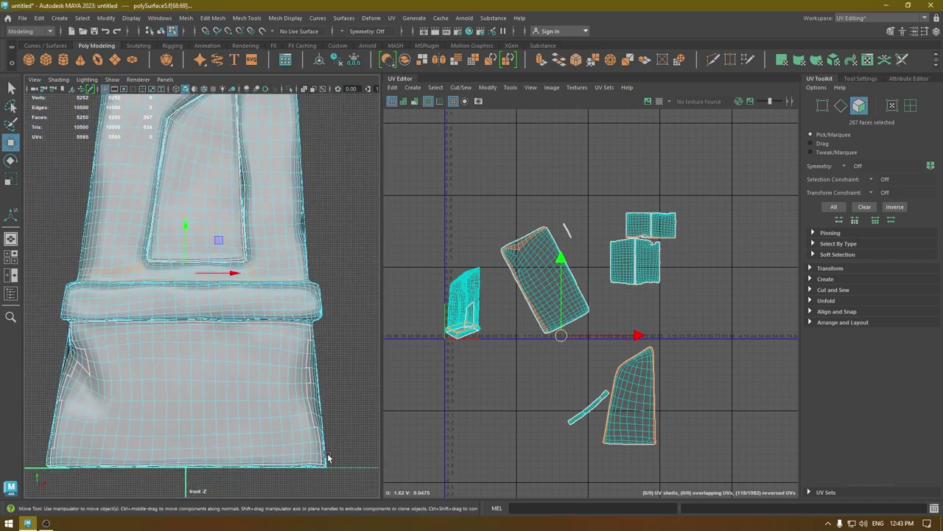
left_click_drag(349, 480, 35, 290)
key("space")
left_click_drag(221, 301, 221, 290)
left_click_drag(221, 290, 216, 329, "alt")
Step: Deselect the loop faces on the upper body above the collar junction from the front view
key("space")
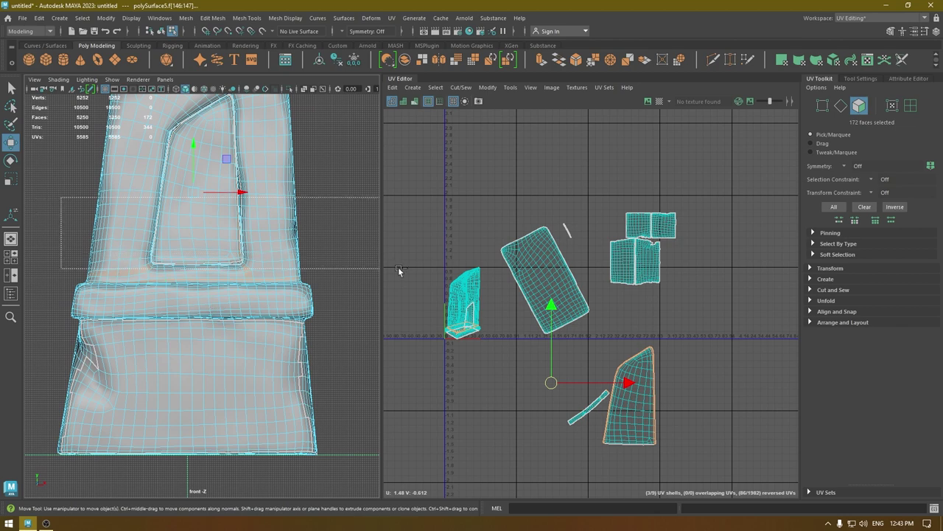
left_click_drag(409, 277, 412, 274)
key("space")
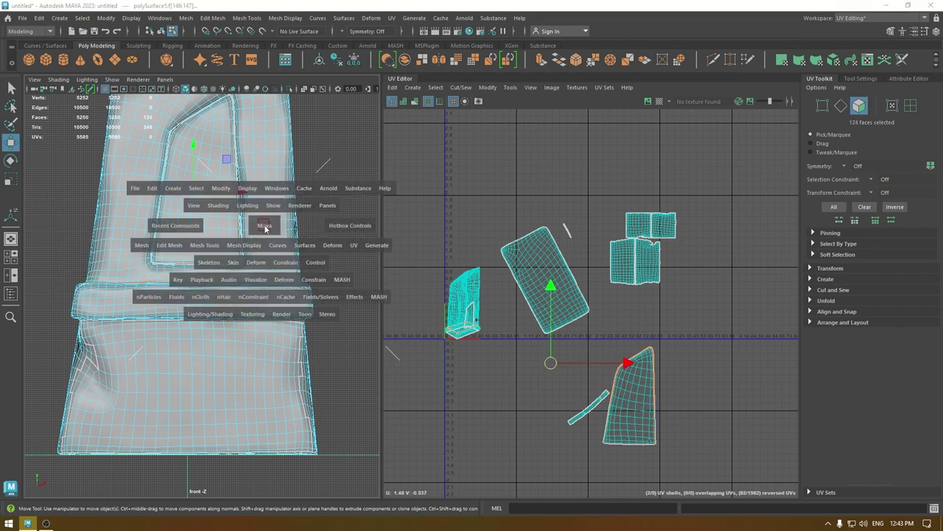
left_click_drag(266, 228, 266, 216)
Step: Deselect the stray faces at the collar's corner and along the junction row on the adjacent sides
left_click_drag(237, 255, 273, 430, "alt")
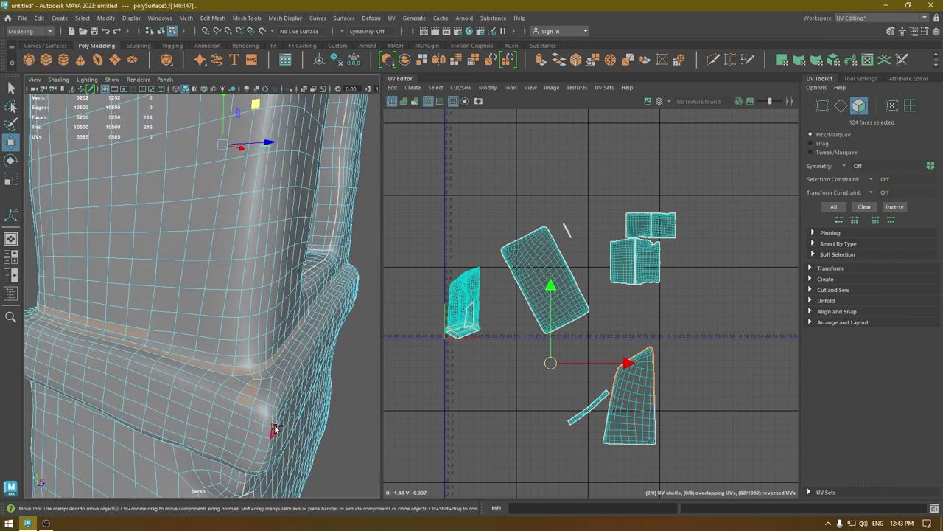
left_click_drag(249, 380, 251, 381, "ctrl")
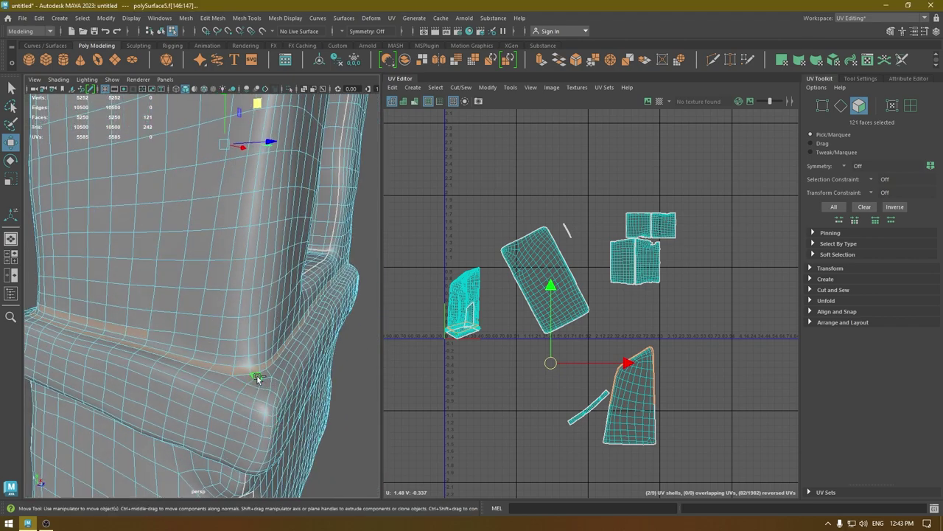
left_click_drag(155, 356, 132, 274, "alt")
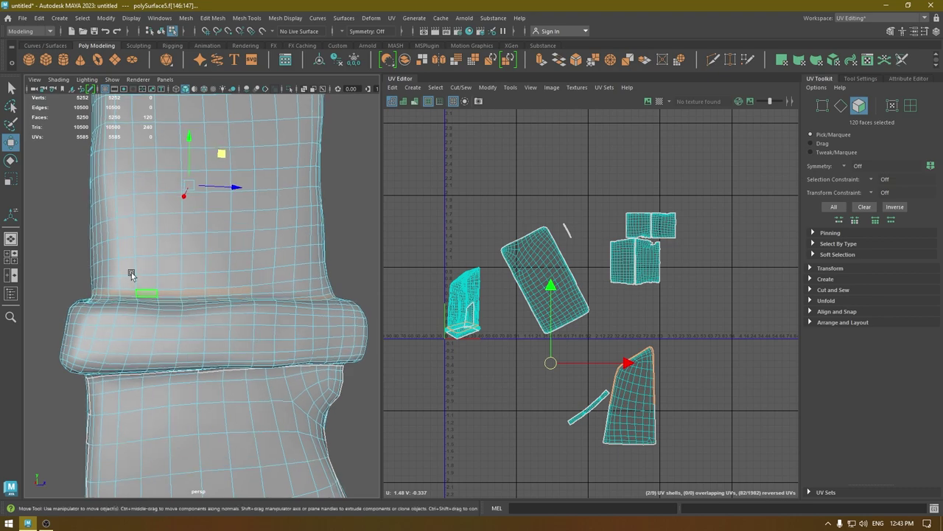
left_click_drag(266, 283, 287, 292, "ctrl")
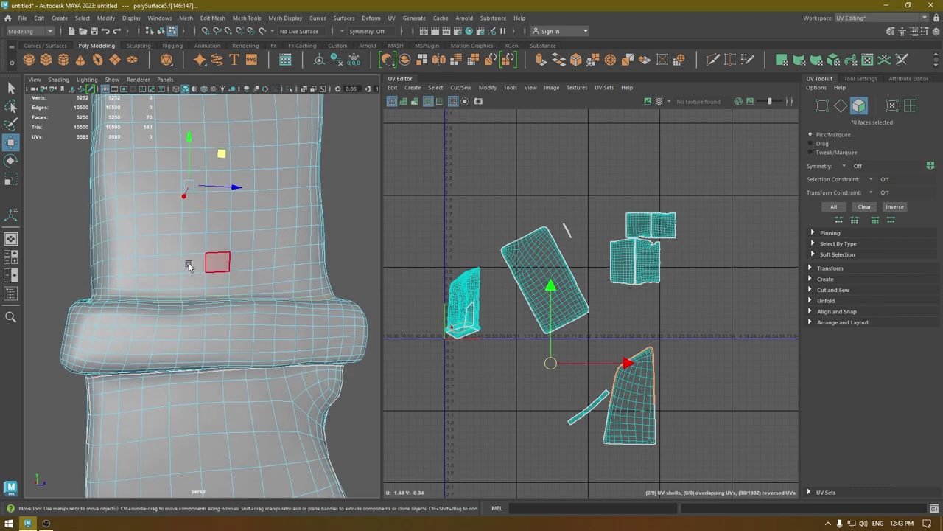
left_click_drag(190, 265, 140, 351, "alt")
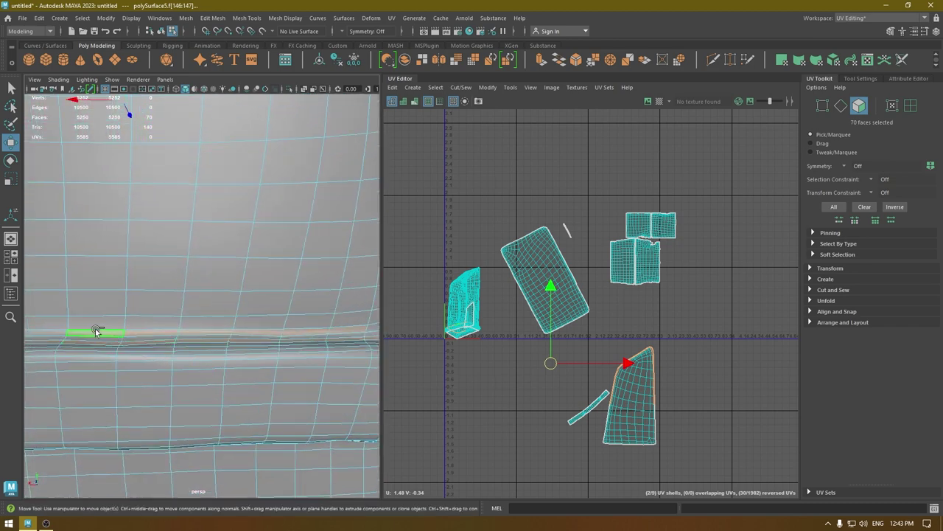
left_click_drag(338, 332, 361, 330, "ctrl")
scroll(269, 388, "down", 5)
left_click_drag(269, 388, 453, 369, "alt")
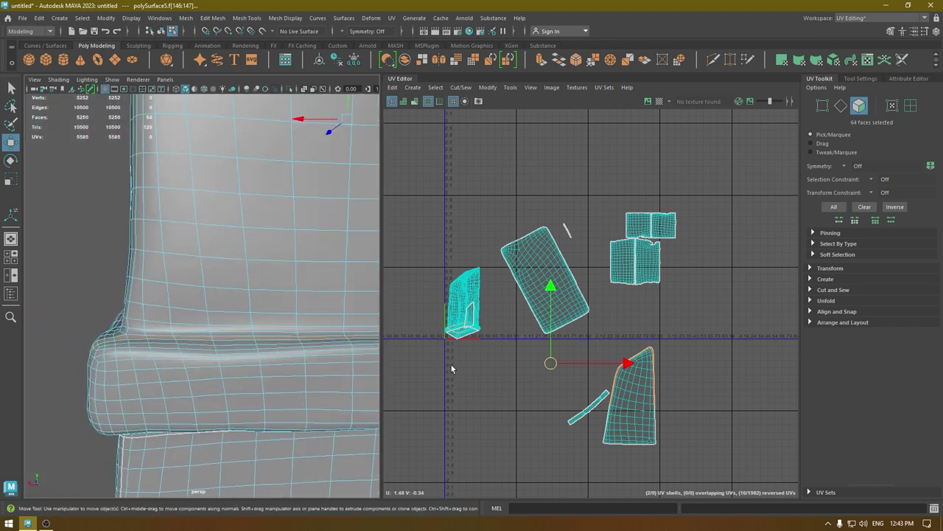
Step: Add the row of faces along the collar's upper edge to the selection on the remaining sides
left_click_drag(233, 372, 220, 482, "alt")
scroll(184, 391, "up", 5)
left_click_drag(219, 483, 291, 442, "alt")
left_click(233, 443, "shift")
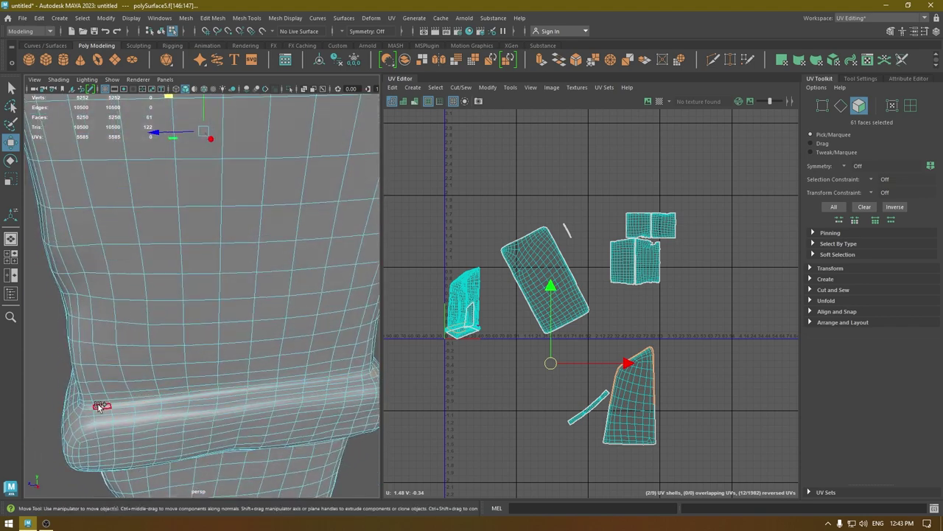
left_click_drag(100, 406, 102, 417, "shift")
left_click_drag(101, 417, 255, 409, "alt")
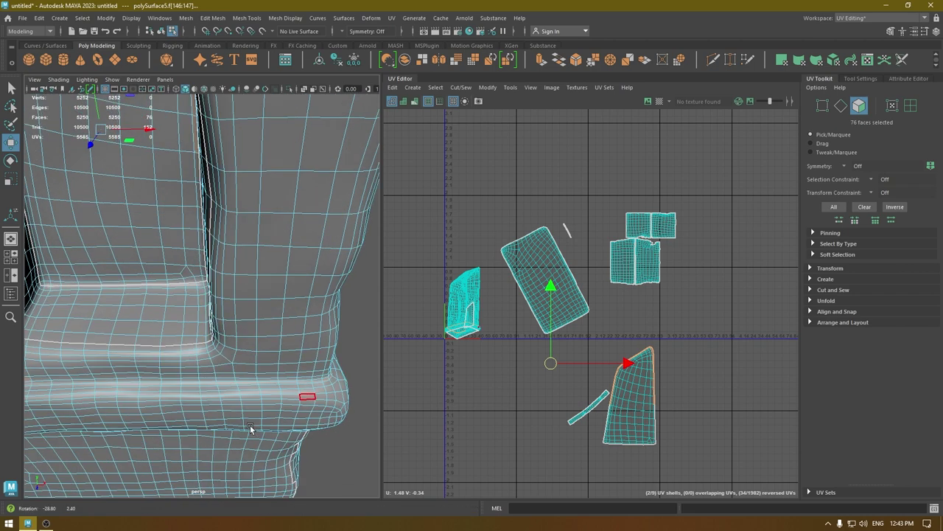
left_click(75, 390, "shift")
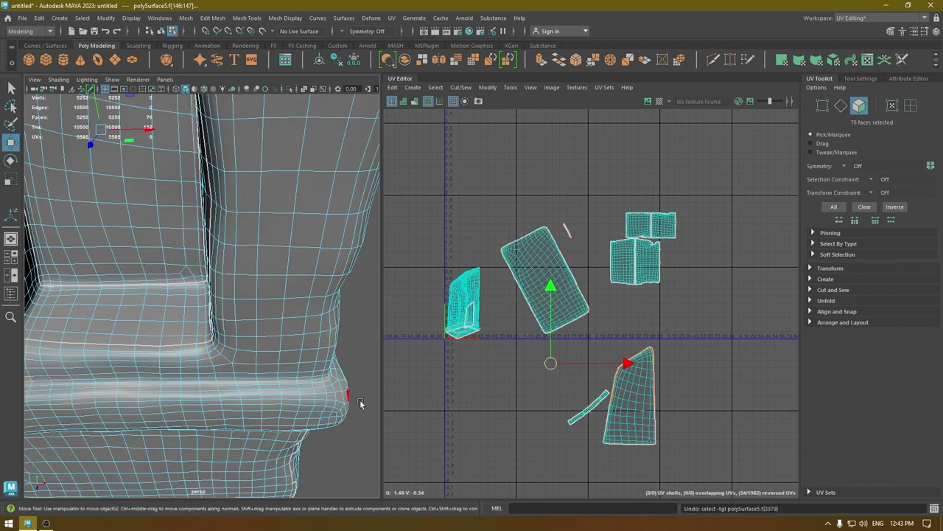
double_click(106, 384, "shift")
left_click_drag(106, 384, 329, 331, "alt")
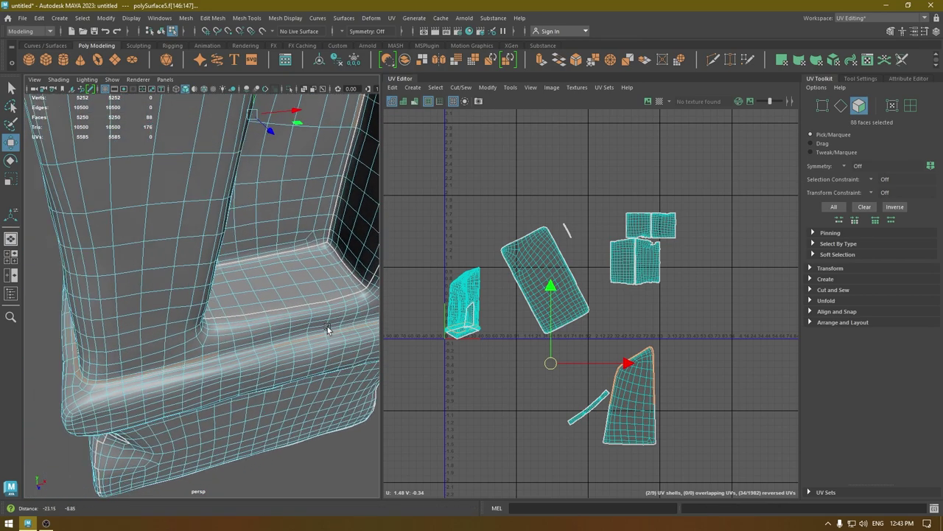
Step: Complete the selected face row around the collar's corner and deselect the extra faces in the row above
left_click_drag(206, 377, 233, 357, "alt")
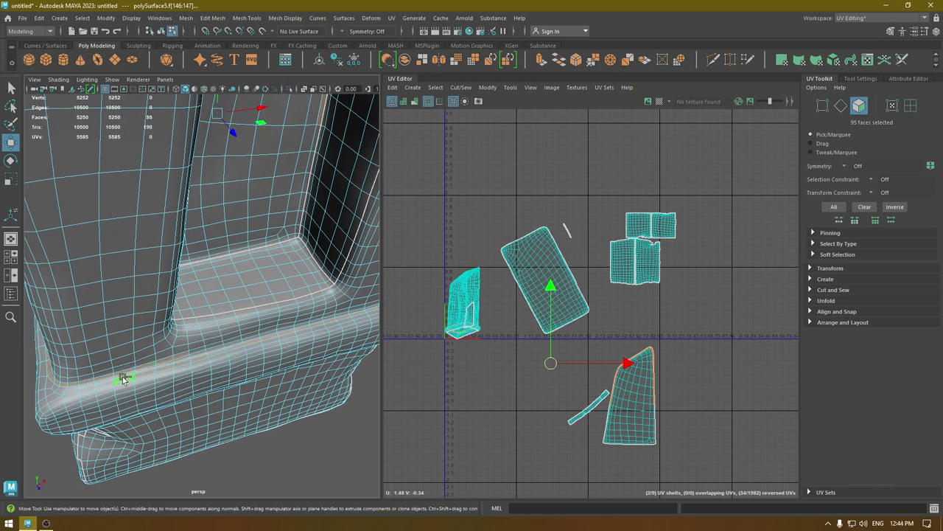
left_click_drag(124, 378, 135, 398, "alt")
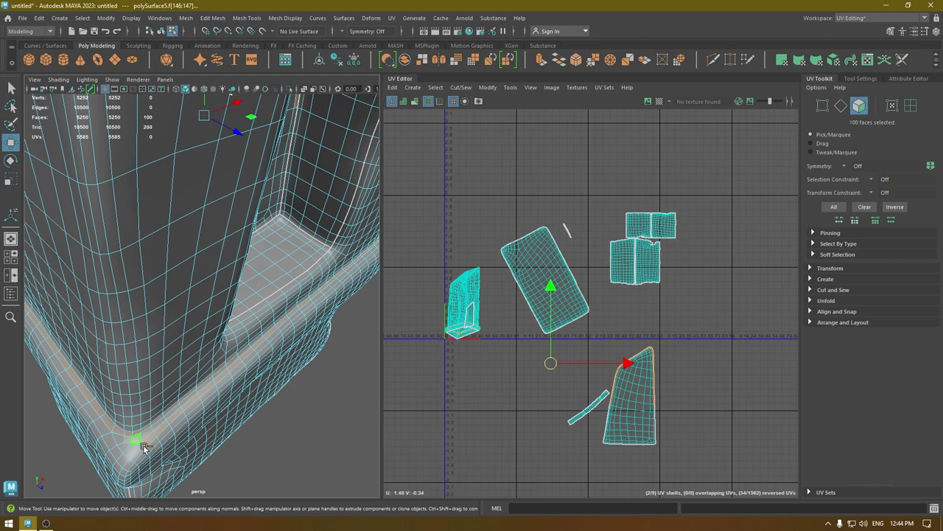
left_click_drag(145, 447, 248, 379, "alt")
left_click(232, 396, "shift")
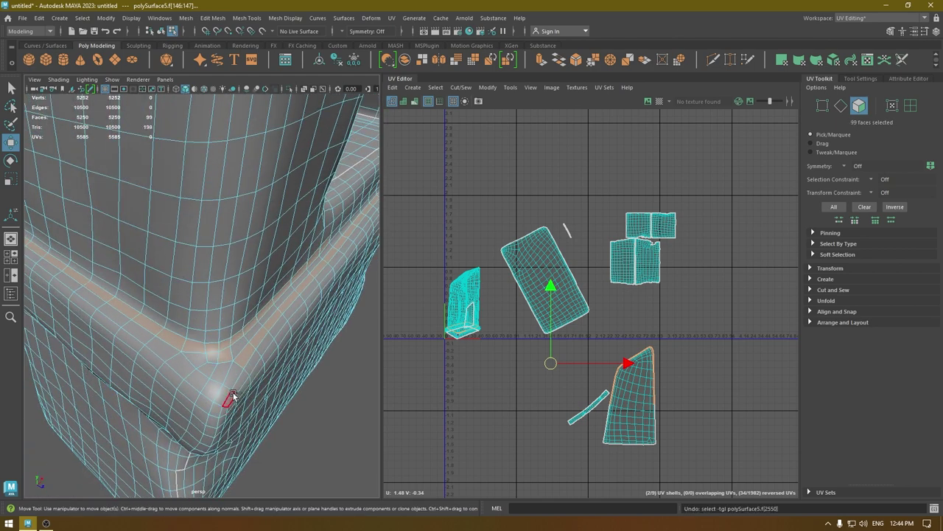
left_click(235, 377, "shift")
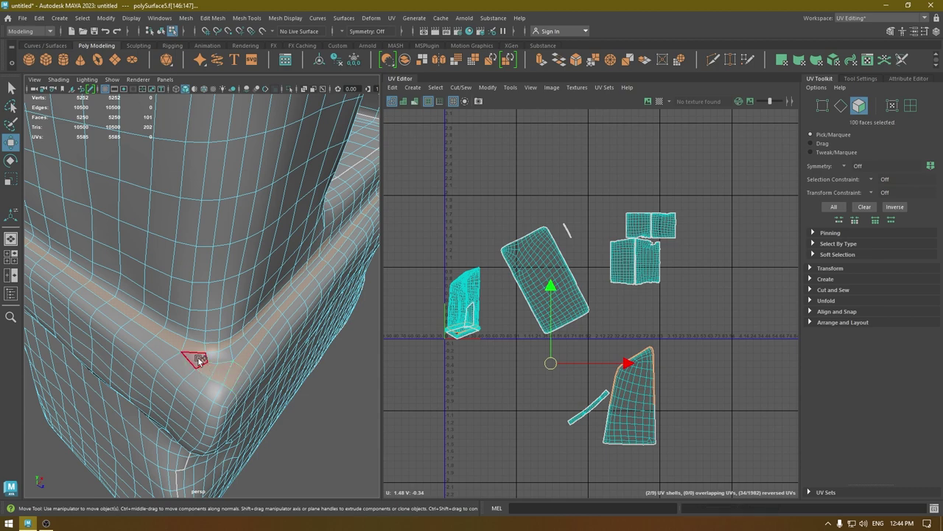
left_click_drag(240, 371, 169, 349, "alt")
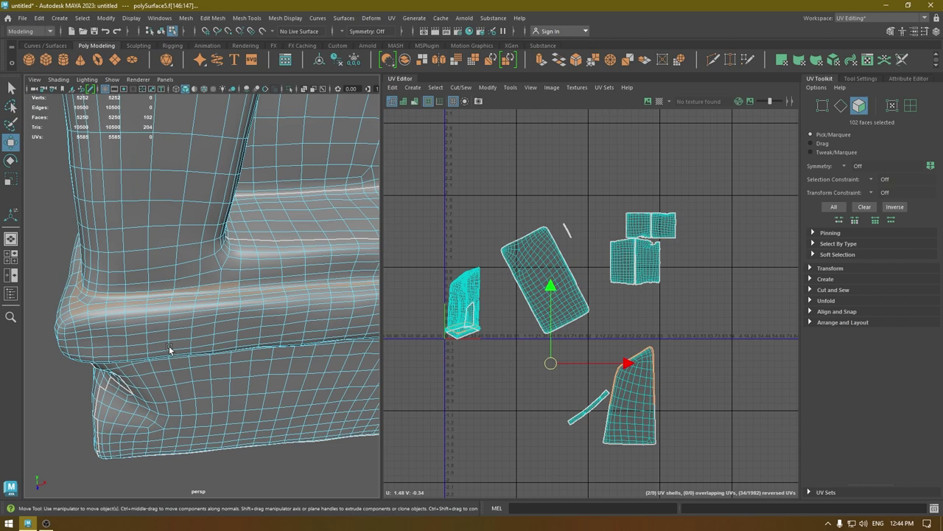
left_click_drag(169, 350, 178, 339, "alt")
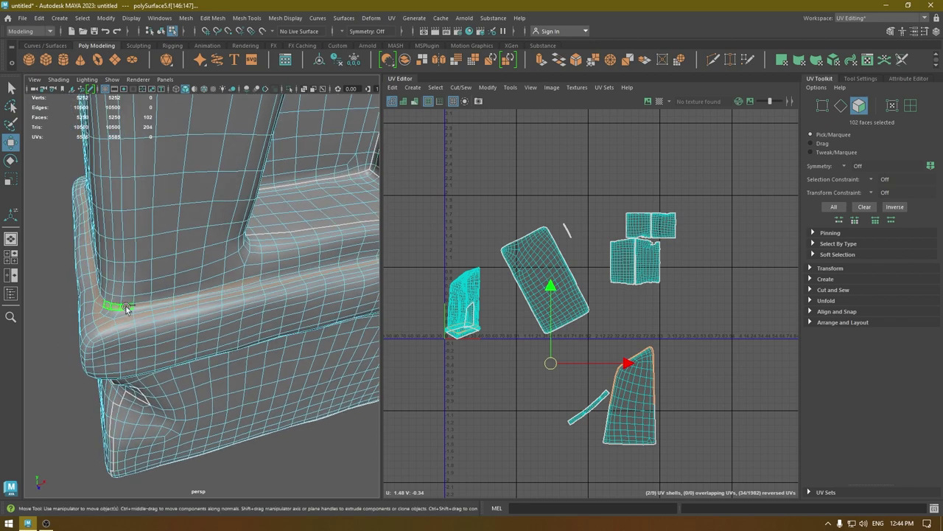
left_click(169, 298, "ctrl")
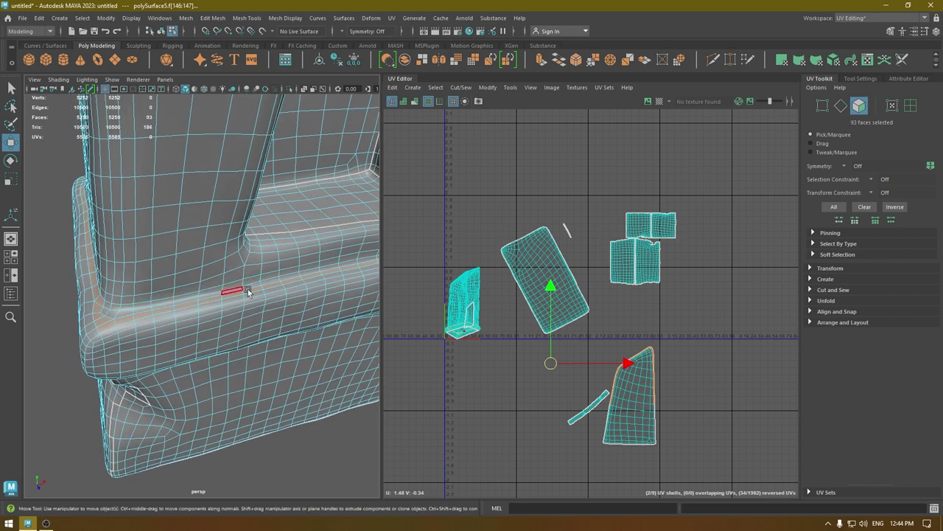
left_click_drag(211, 315, 221, 253, "alt")
right_click_drag(221, 253, 260, 206, "ctrl")
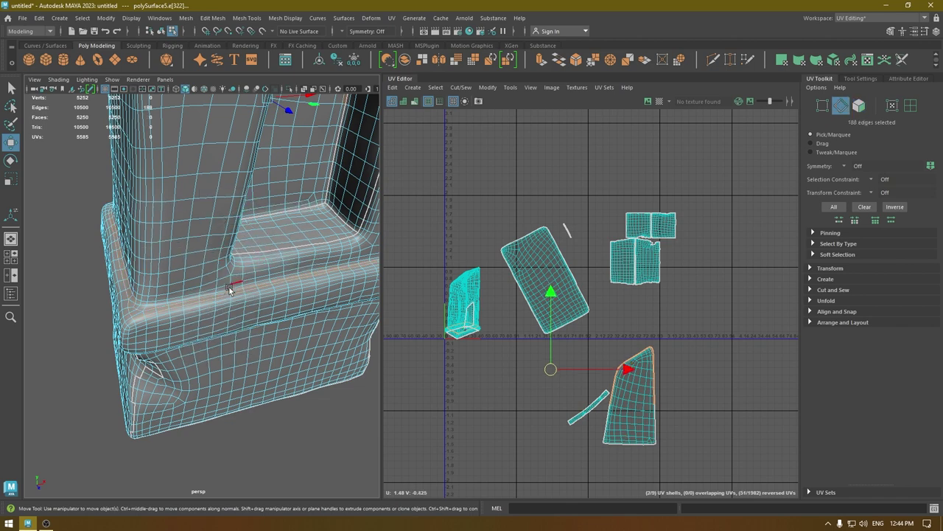
key("ctrl+z")
Step: Convert the selected faces to their edge perimeter and cut the UVs there to separate the upper body from the collar
right_click_drag(207, 297, 258, 180, "ctrl")
left_click_drag(223, 273, 181, 308, "alt")
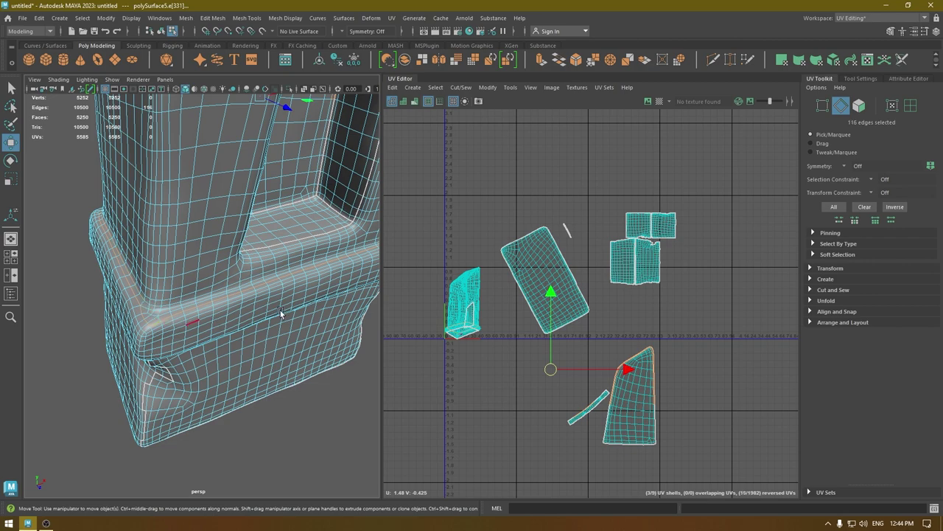
left_click_drag(280, 314, 297, 294, "alt")
right_click_drag(543, 195, 458, 146)
left_click(460, 302)
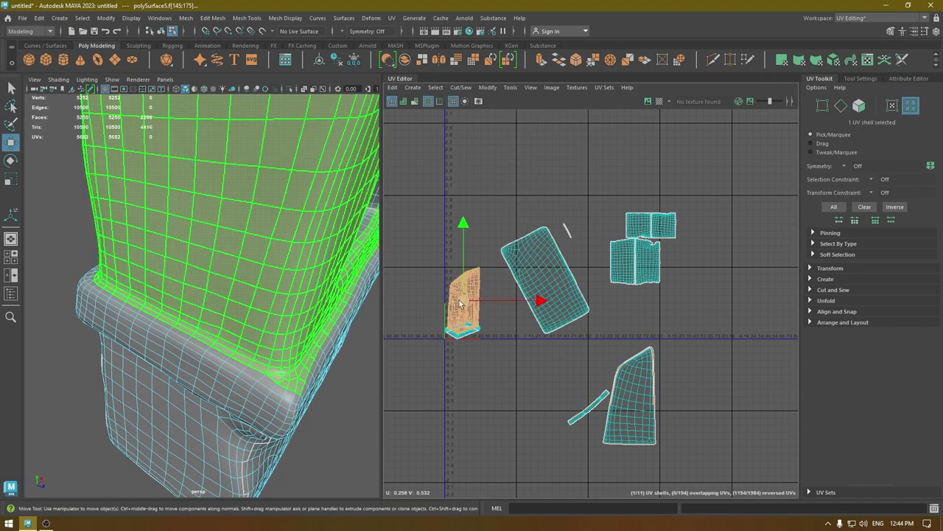
Step: Cut the collar's ring-shaped UV shell across the edge row at its corner and unfold the shell
left_click(464, 331)
right_click_drag(519, 462, 615, 527, "alt")
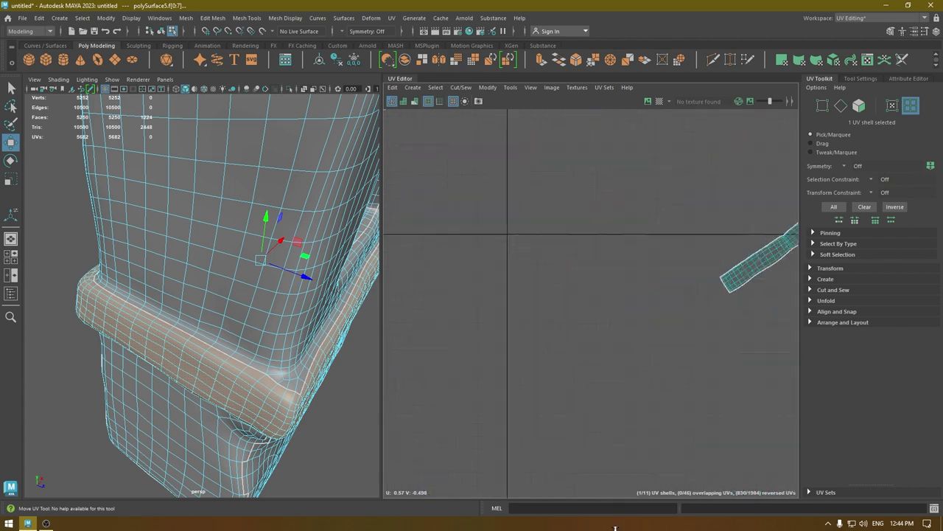
middle_click_drag(454, 189, 697, 359, "alt")
right_click_drag(598, 245, 627, 284, "alt")
left_click(628, 361)
key("F10")
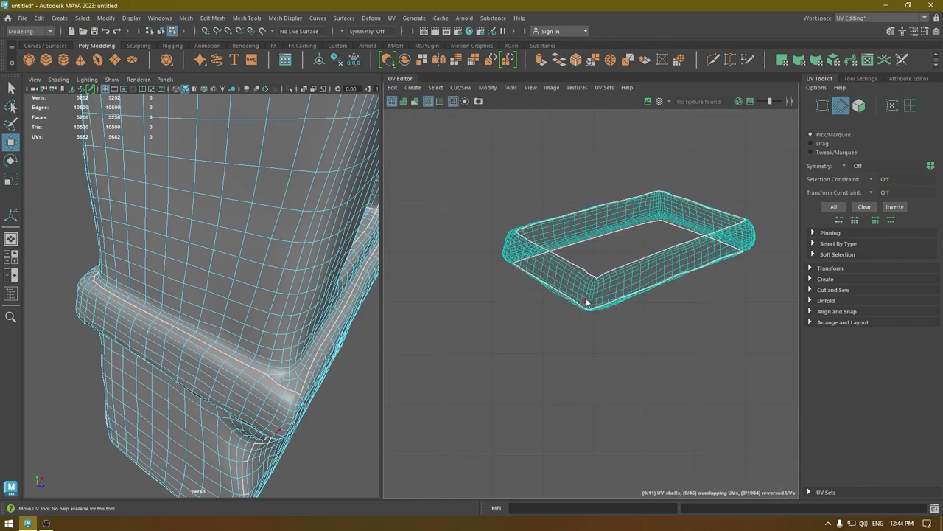
double_click(589, 296)
right_click_drag(668, 234, 576, 227, "shift")
key("ctrl+u")
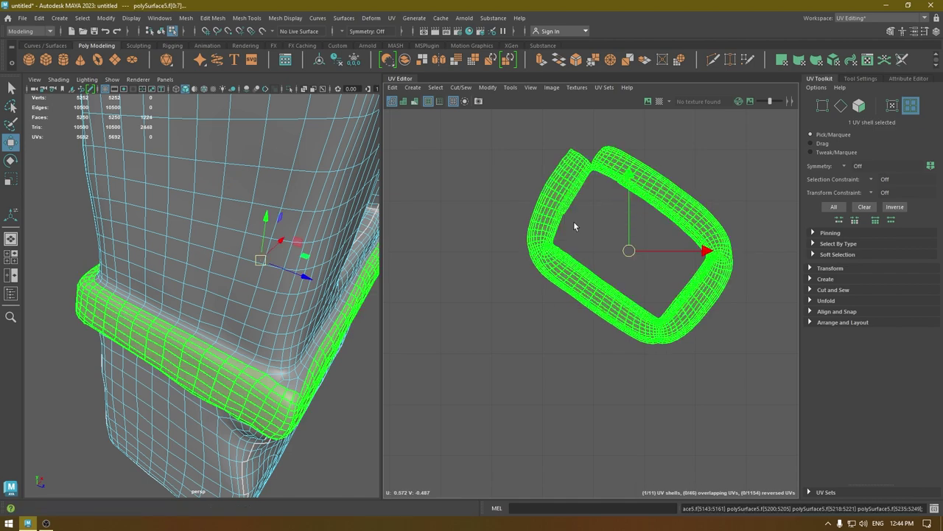
Step: Cut the remaining connected edges at the collar ring's corner and unfold the shell into a strip
right_click_drag(596, 182, 759, 494)
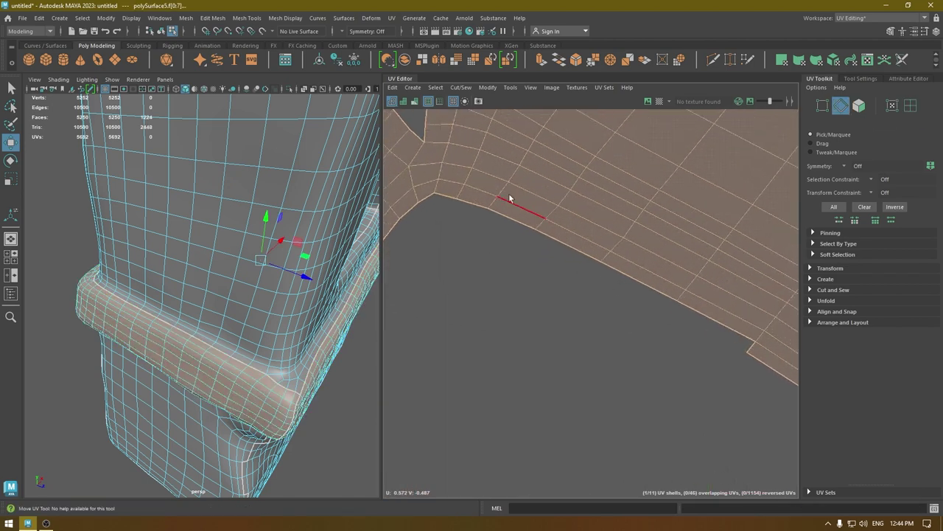
middle_click_drag(510, 196, 548, 224, "alt")
left_click(460, 184)
key("w")
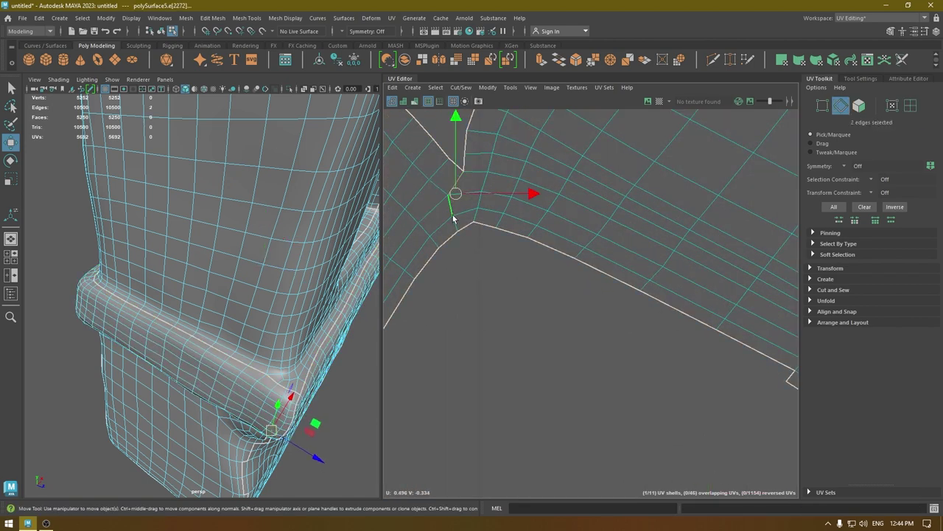
right_click_drag(563, 156, 491, 155, "shift")
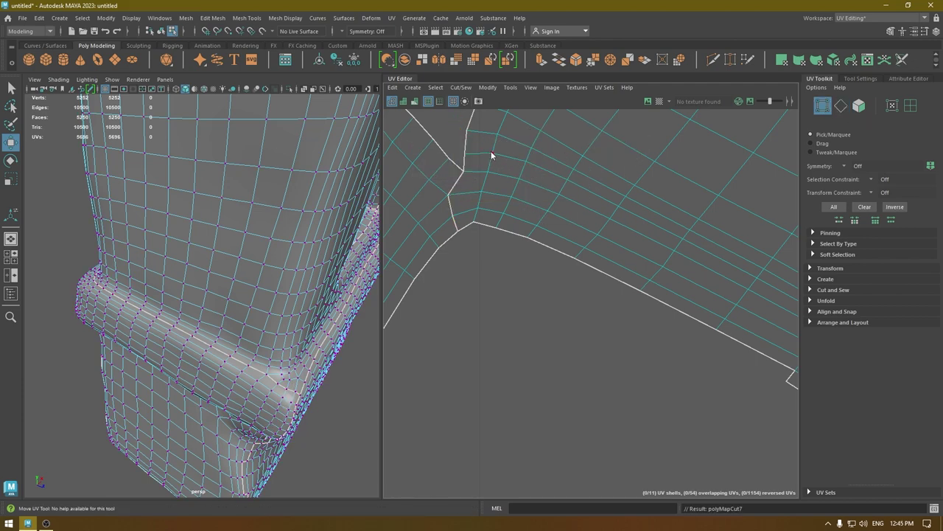
left_click(509, 167)
key("f")
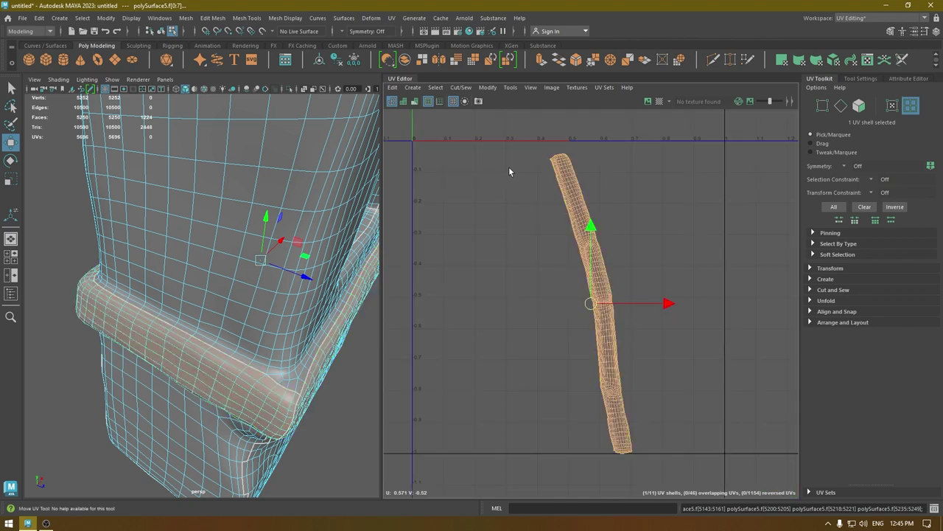
Step: Select the upper body's UV shell and try an automatic UV projection on it
right_click_drag(509, 167, 509, 3, "alt")
left_click(563, 180)
right_click_drag(563, 179, 538, 166)
left_click(565, 190)
key("f")
left_click_drag(239, 214, 193, 250, "alt")
right_click_drag(193, 251, 224, 269, "alt")
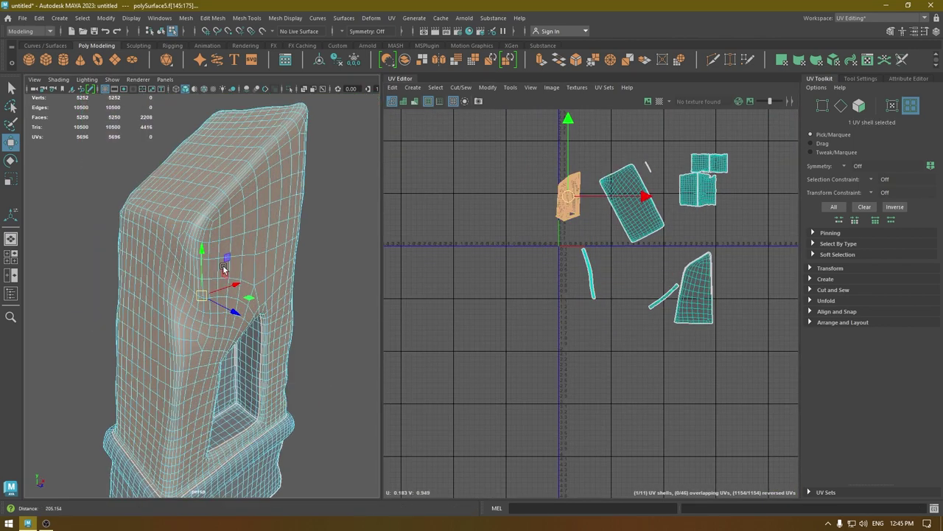
left_click_drag(224, 269, 339, 273, "alt")
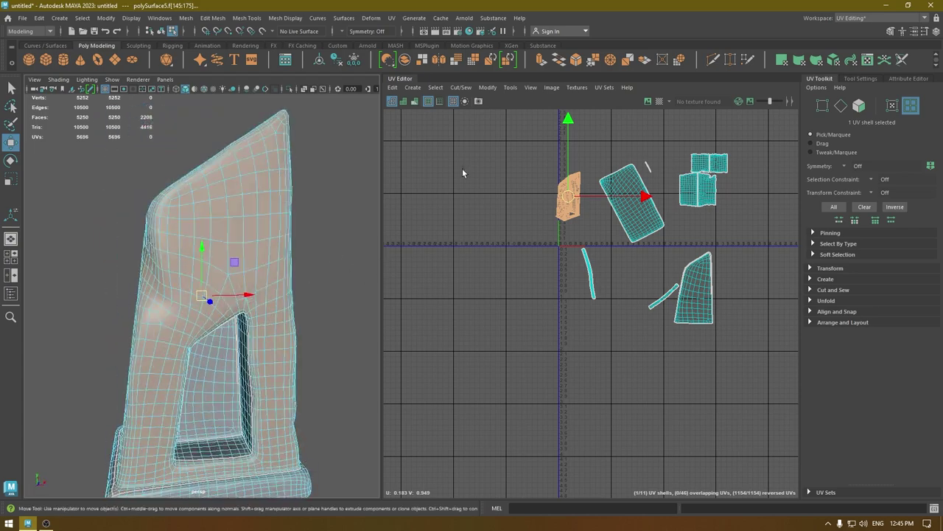
left_click(413, 87)
left_click(442, 125)
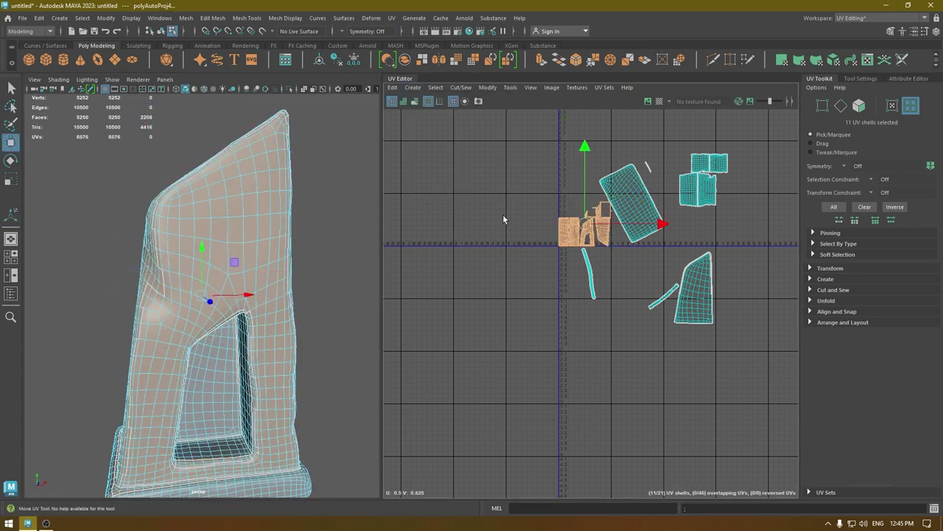
Step: Examine how the automatic projection divides the upper body, checking the side shell against the model
left_click_drag(266, 244, 312, 269, "alt")
right_click_drag(588, 227, 711, 442, "alt")
middle_click_drag(575, 160, 570, 238, "alt")
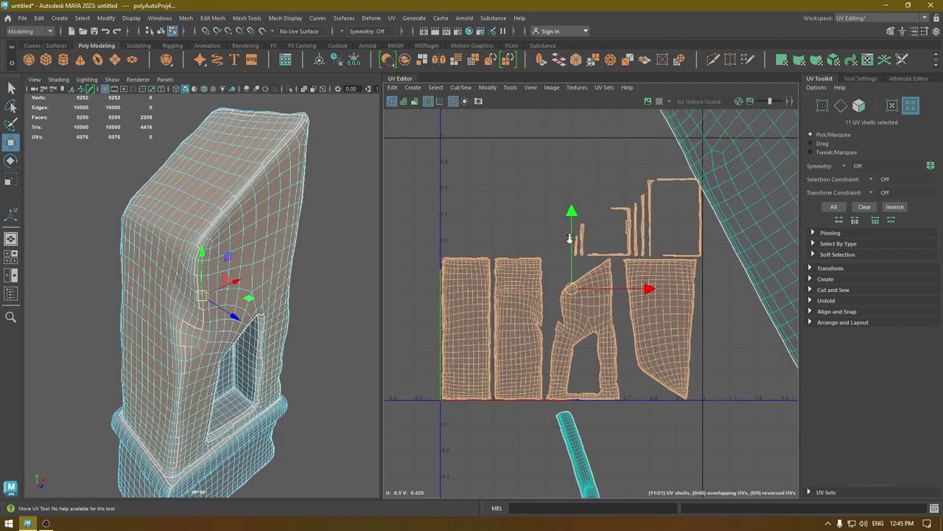
right_click_drag(570, 238, 654, 272, "alt")
middle_click_drag(654, 272, 443, 278, "alt")
right_click_drag(534, 354, 486, 111, "alt")
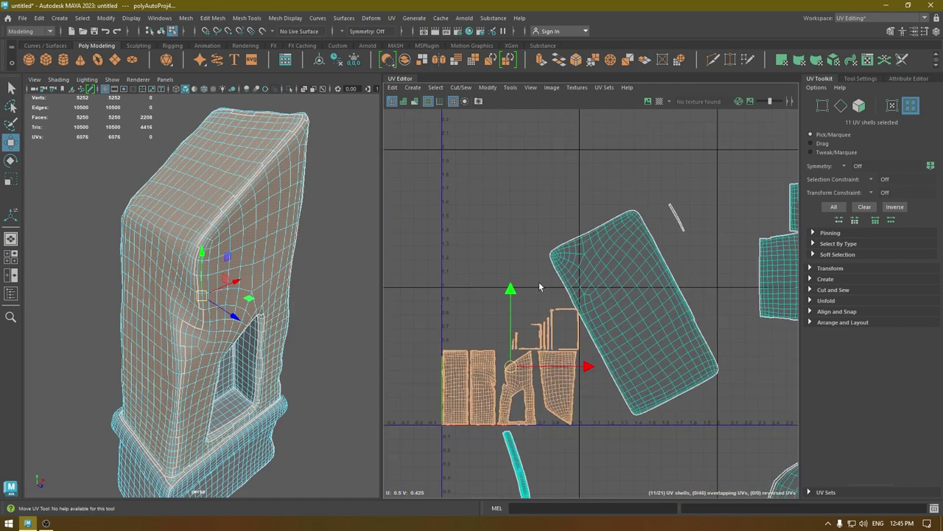
scroll(540, 288, "up", 8)
right_click(455, 284)
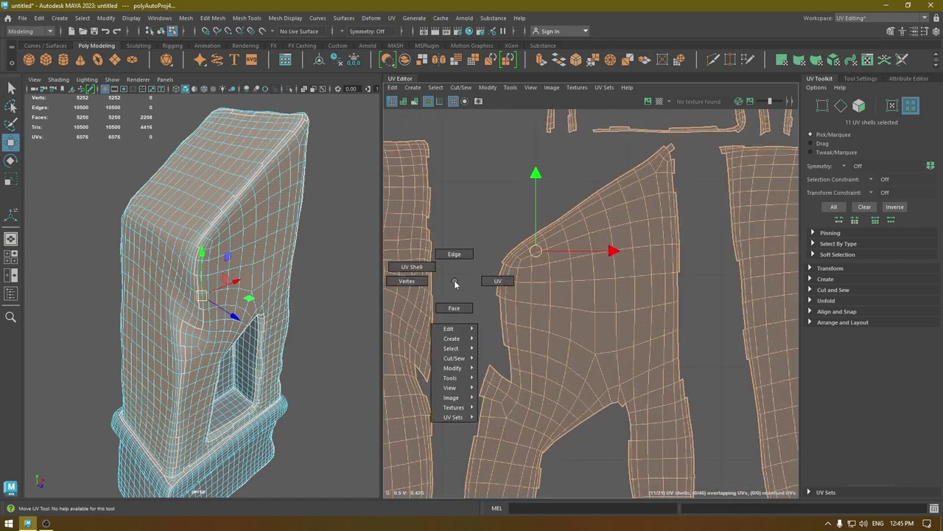
right_click_drag(453, 259, 412, 268)
scroll(416, 265, "down", 3)
left_click(427, 236)
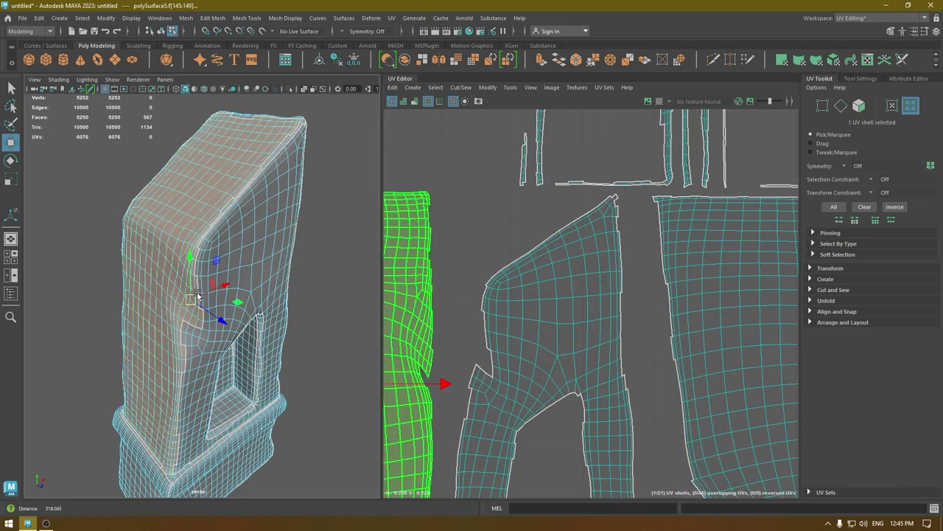
scroll(208, 235, "down", 3)
right_click_drag(208, 235, 254, 222)
right_click_drag(559, 287, 438, 166, "alt")
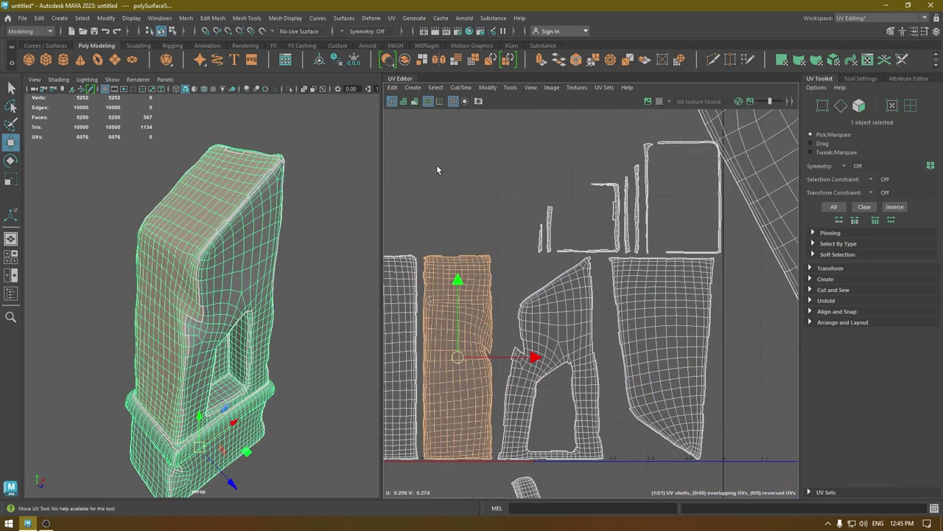
Step: Undo the automatic projection so the upper body is one UV shell again
key("ctrl+z")
key("ctrl+z")
key("ctrl+z")
key("ctrl+z")
key("ctrl+z")
Step: Show the monument in the front orthographic view and enable face selection
left_click_drag(304, 237, 289, 242, "alt")
right_click_drag(262, 204, 264, 177)
left_click(283, 173)
left_click_drag(282, 173, 230, 291, "alt")
left_click(316, 238)
key("space")
right_click_drag(234, 297, 225, 188, "alt")
middle_click_drag(224, 188, 229, 296, "alt")
right_click_drag(338, 132, 332, 162)
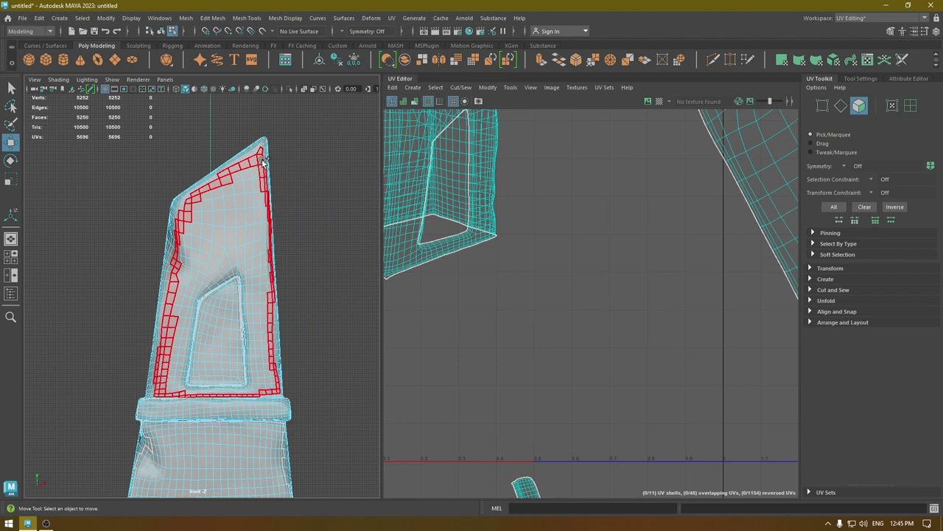
Step: Try selecting the upper body's front faces by painting around the outline and inward
mouse_move(261, 159)
left_mouse_down()
mouse_move(186, 252)
mouse_move(211, 288)
left_mouse_up()
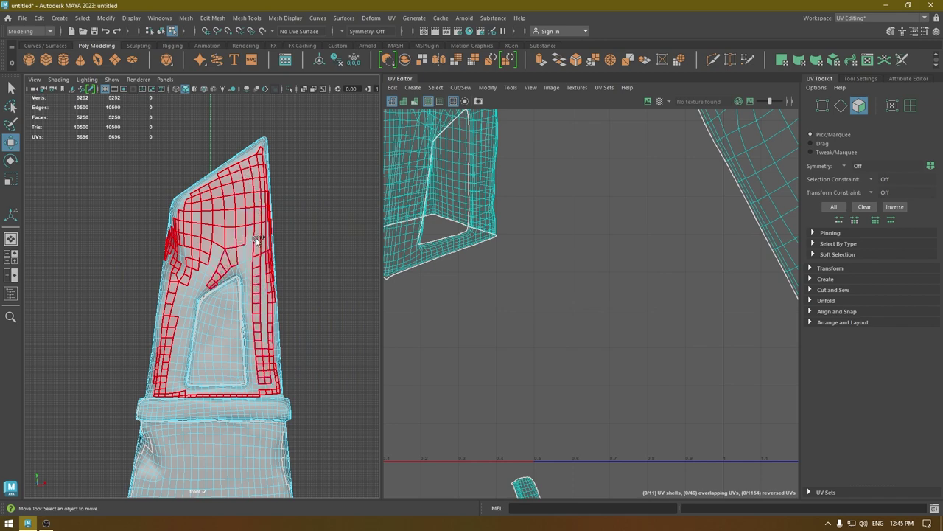
mouse_move(253, 274)
left_mouse_down()
mouse_move(235, 227)
mouse_move(228, 322)
left_mouse_up()
right_click(228, 323)
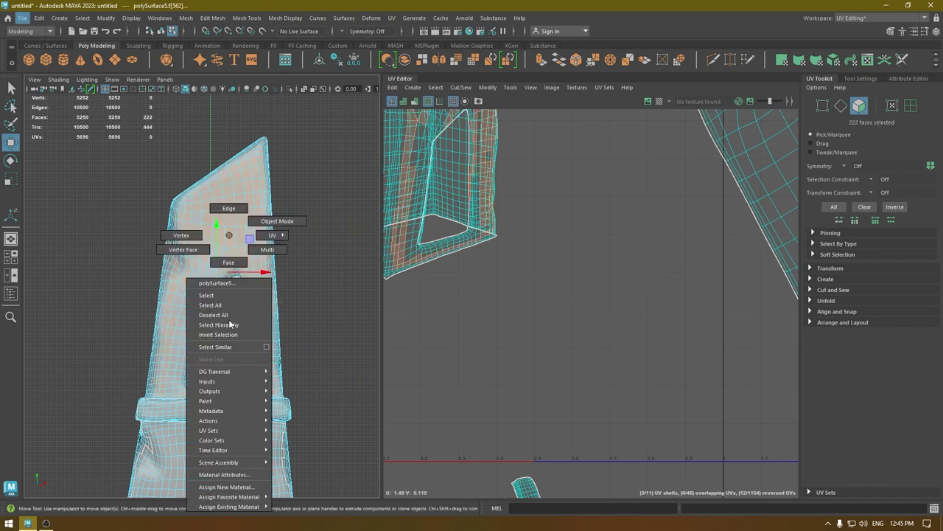
Step: Replace the face selection with four adjoining faces in the middle of the recess
right_click_drag(226, 253, 228, 262)
scroll(347, 257, "up", 5)
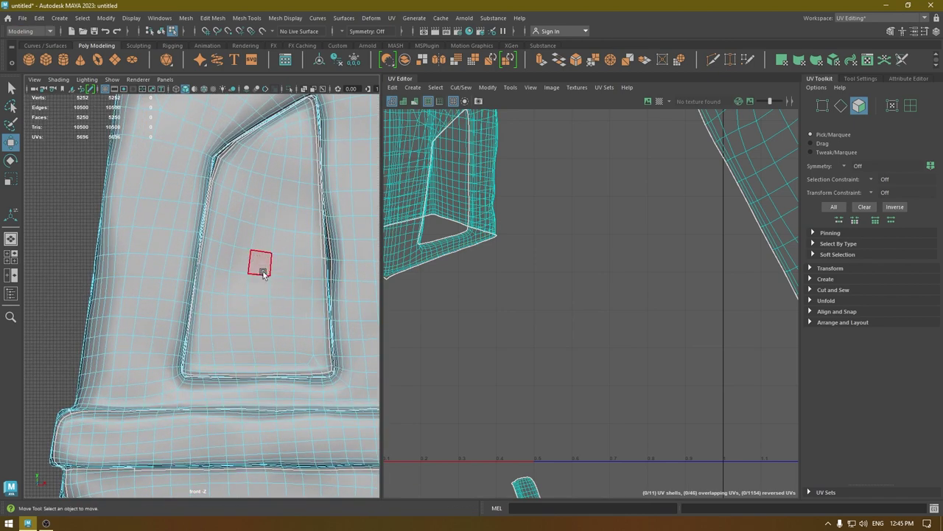
left_click(258, 264)
left_click(279, 271, "shift")
left_click(266, 245, "shift")
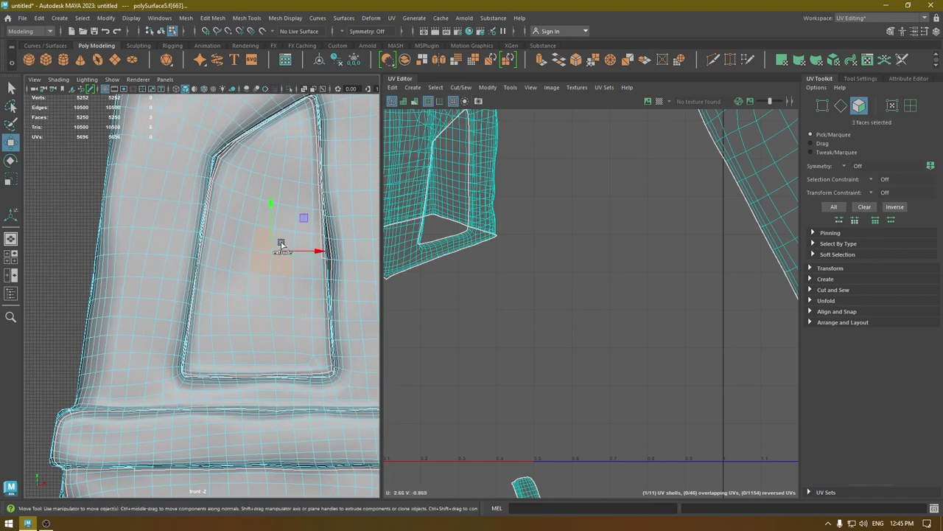
left_click(280, 242, "shift")
right_click_drag(315, 324, 211, 4, "alt")
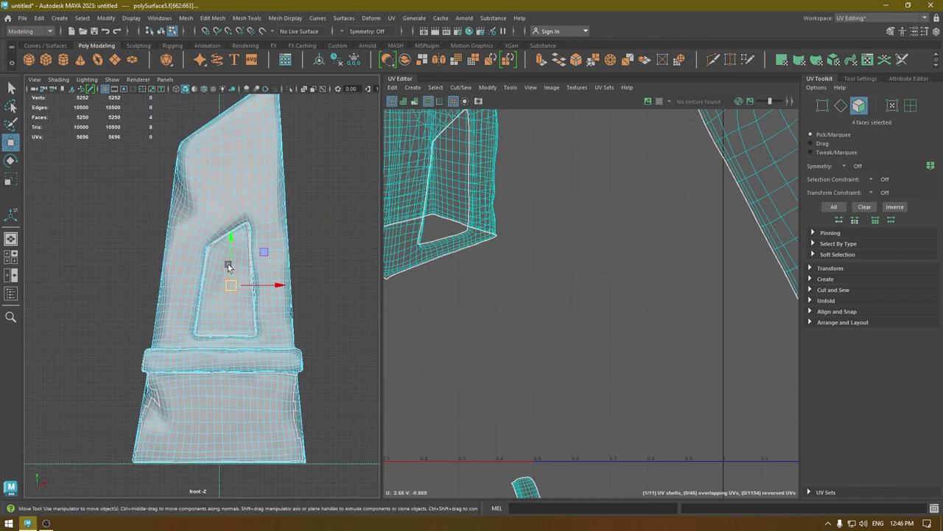
Step: Grow the face selection outward from the recess across the upper body's front side down to the collar
key("shift+period")
key("shift+period")
key("shift+period")
key("shift+period")
key("shift+period")
key("shift+period")
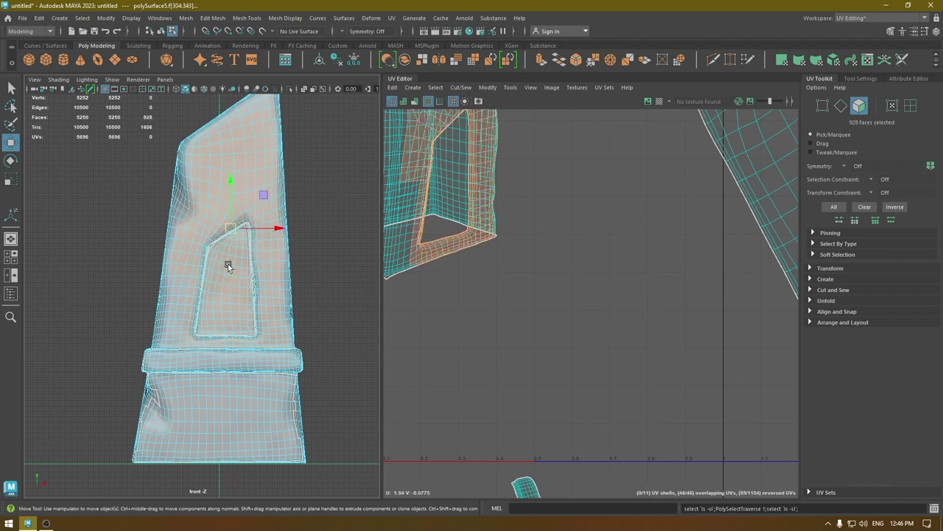
key("shift+period")
Step: Add the missing outer face columns beside the recess, just above the collar, to the selection
right_click_drag(204, 302, 235, 374, "alt")
middle_click_drag(236, 373, 255, 351, "alt")
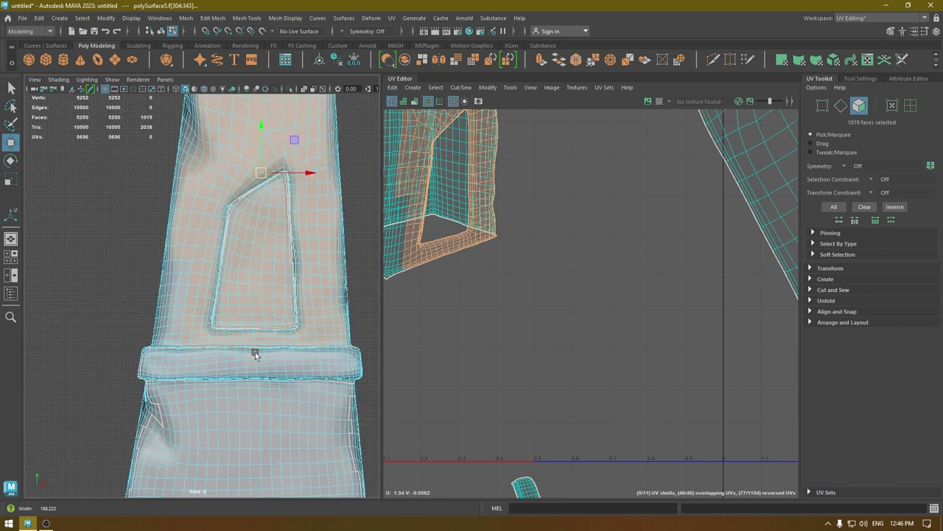
mouse_move(188, 266)
left_mouse_down("shift")
mouse_move(179, 326)
mouse_move(174, 280)
left_mouse_up("shift")
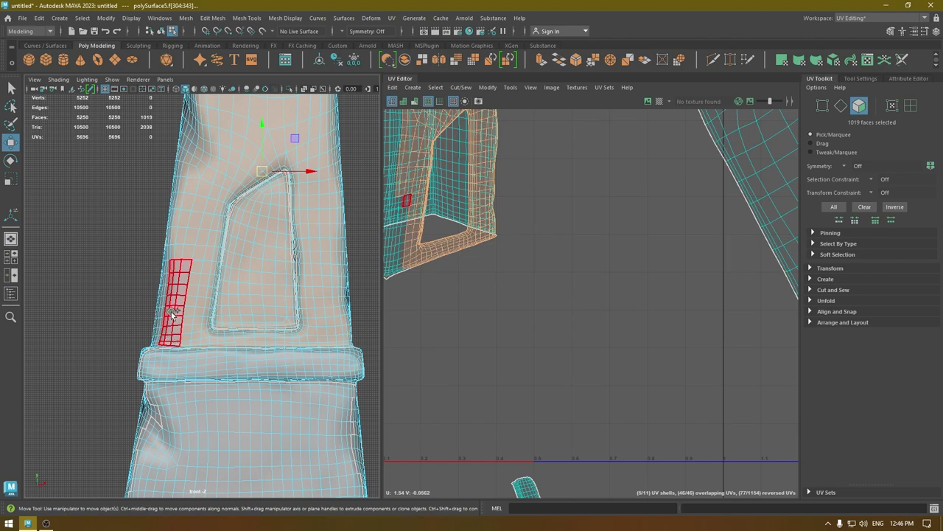
left_click_drag(171, 314, 172, 323, "shift")
Step: Return to the perspective view and add the faces along the front side's slanted top edge to the selection
middle_click_drag(254, 301, 179, 308, "alt")
key("space")
left_click(276, 294)
mouse_move(258, 291)
left_mouse_down("alt")
mouse_move(234, 287)
mouse_move(183, 313)
mouse_move(214, 341)
mouse_move(226, 339)
left_mouse_up("alt")
scroll(191, 339, "down", 5)
scroll(248, 186, "up", 6)
middle_click_drag(258, 178, 252, 280, "alt")
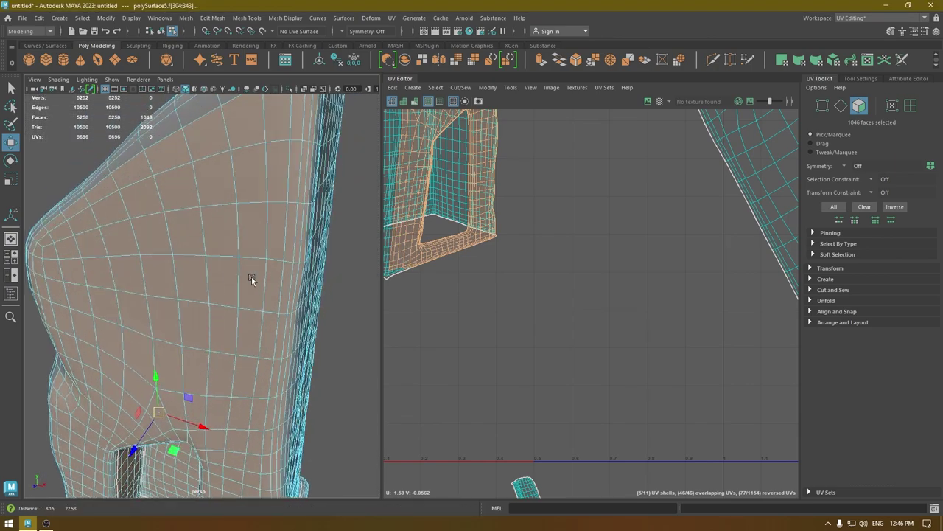
left_click_drag(250, 279, 243, 277, "alt")
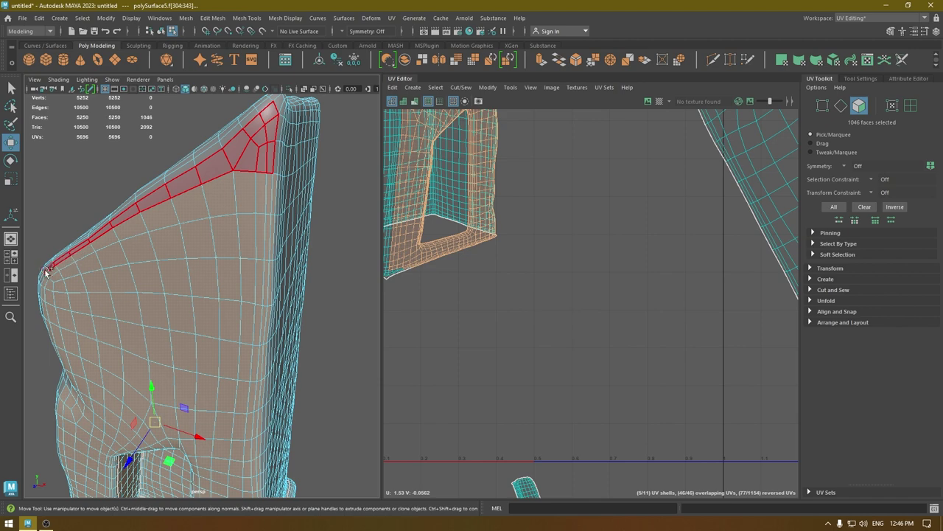
mouse_move(46, 272)
left_mouse_down("shift")
mouse_move(45, 283)
mouse_move(146, 270)
left_mouse_up("shift")
Step: Add the missing edge faces next to the side dent and deselect the stray ones inside it
middle_click_drag(146, 270, 186, 233, "alt")
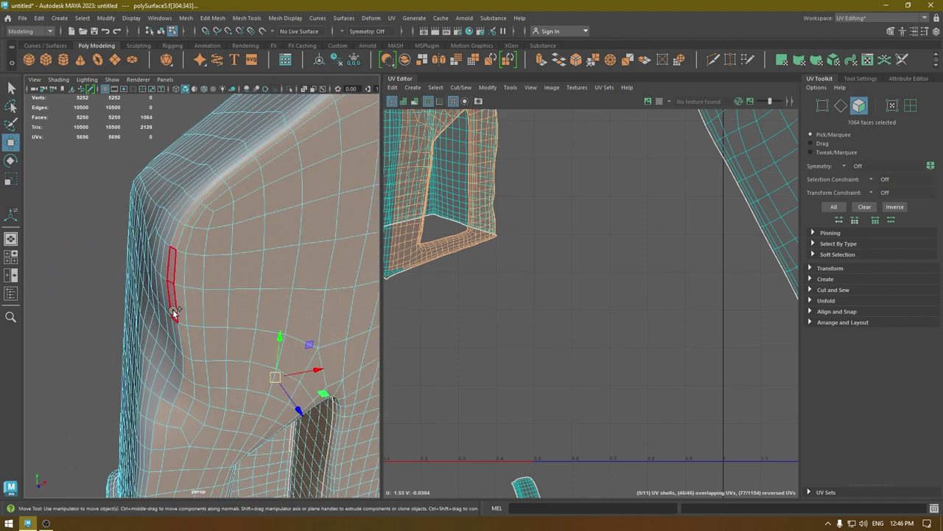
left_click(194, 343, "shift")
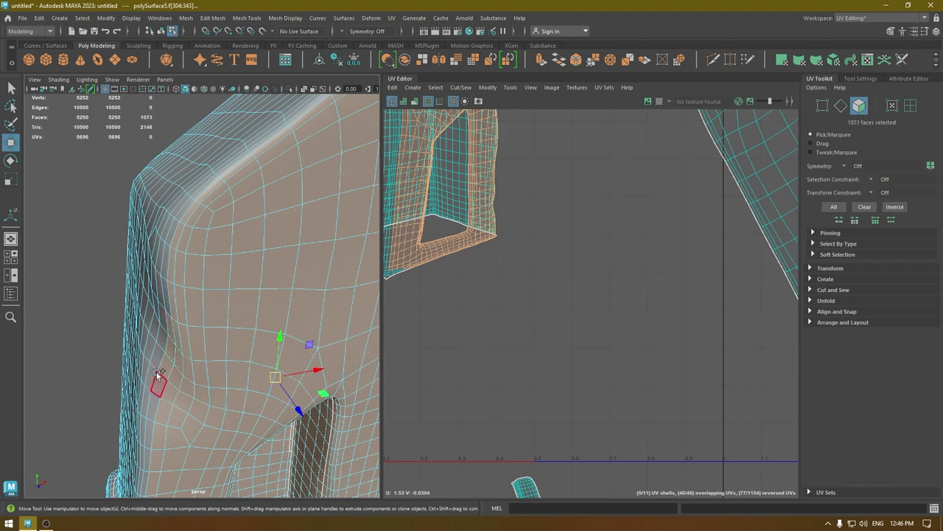
left_click(170, 333, "shift")
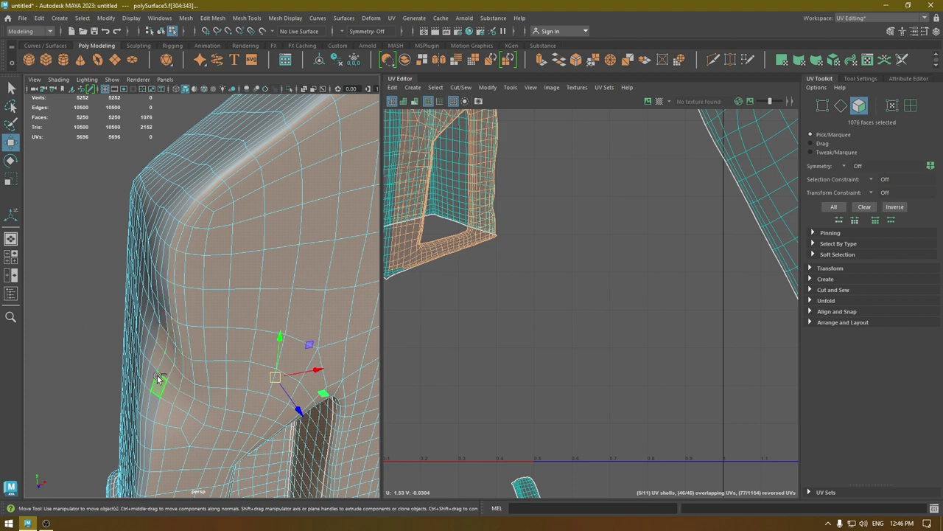
left_click(170, 326, "ctrl")
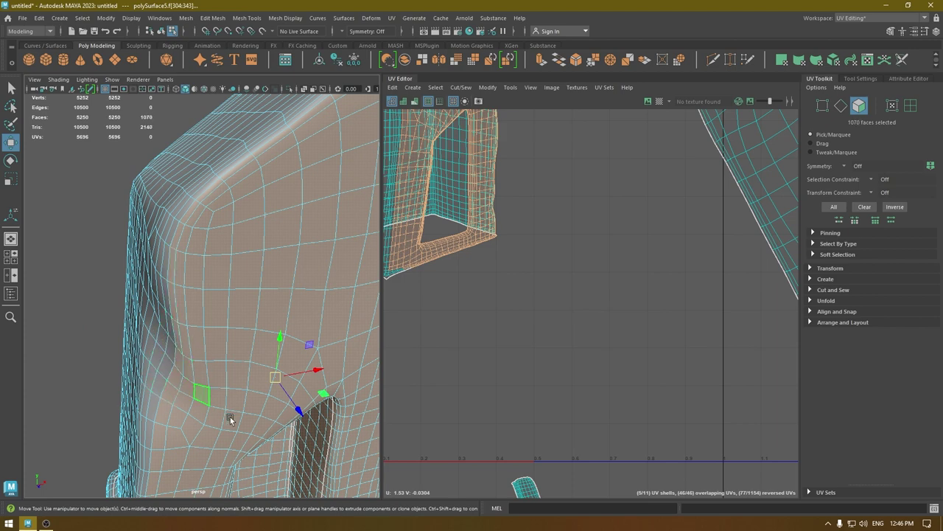
Step: Deselect the collar faces below the recess and around the front corner, keeping only the upper body's faces
left_click_drag(227, 415, 244, 381, "alt")
right_click_drag(244, 381, 270, 365, "alt")
left_click_drag(278, 368, 286, 331, "alt")
scroll(270, 331, "down", 3)
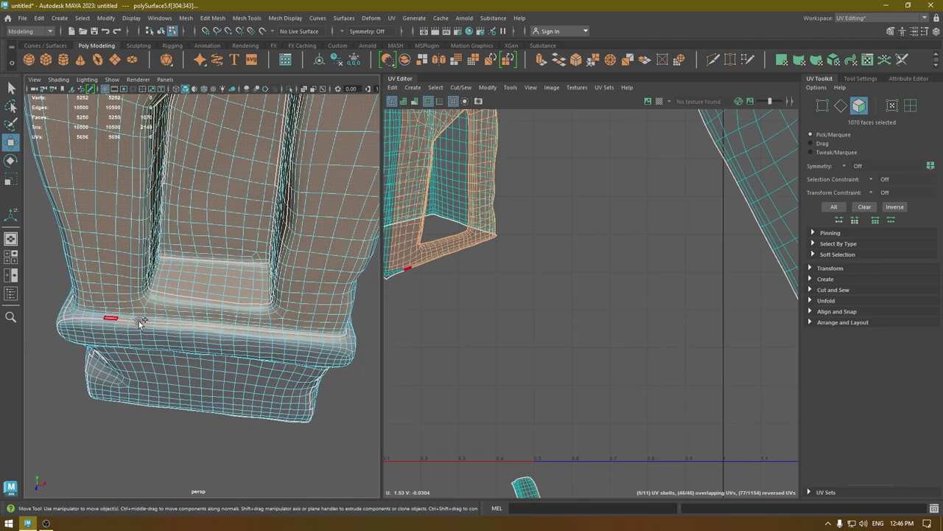
scroll(105, 346, "up", 3)
left_click_drag(105, 346, 50, 317, "alt")
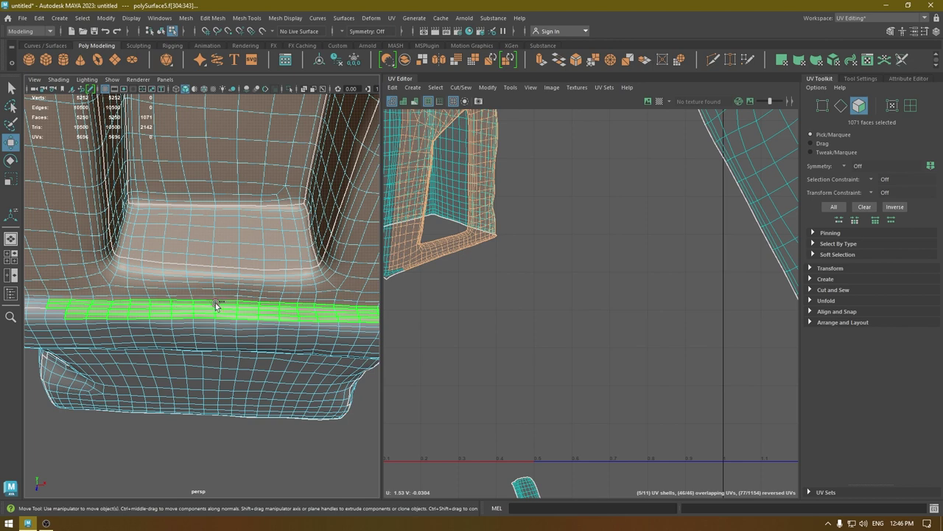
mouse_move(239, 303)
left_mouse_down("ctrl")
mouse_move(13, 300)
mouse_move(65, 312)
mouse_move(218, 296)
mouse_move(234, 306)
left_mouse_up("ctrl")
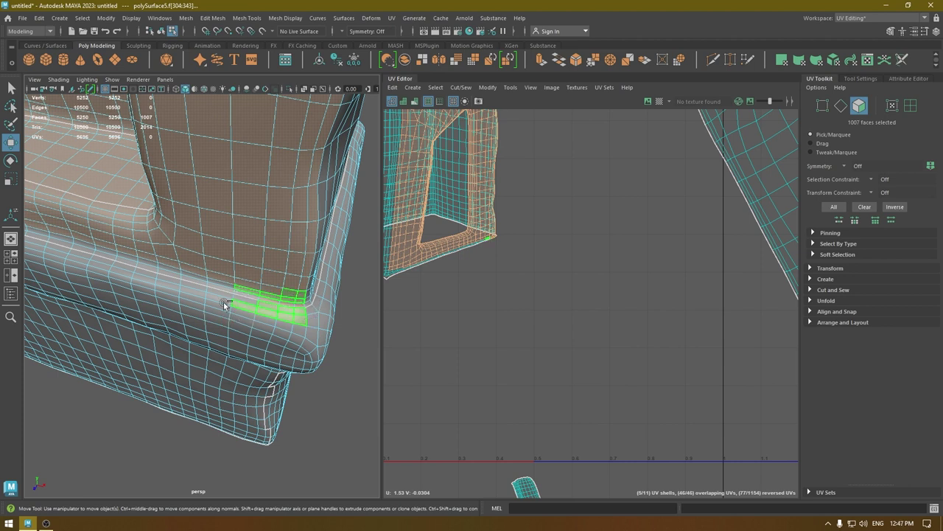
double_click(311, 306, "ctrl")
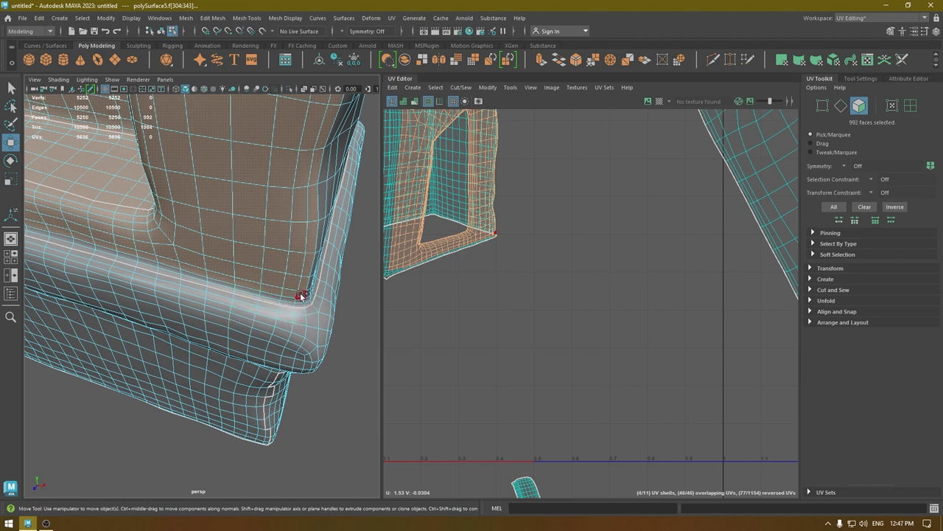
Step: Deselect the faces belonging to the other UV shells, keeping only the upper body's front faces
left_click_drag(293, 329, 253, 326, "alt")
right_click_drag(253, 326, 207, 238, "alt")
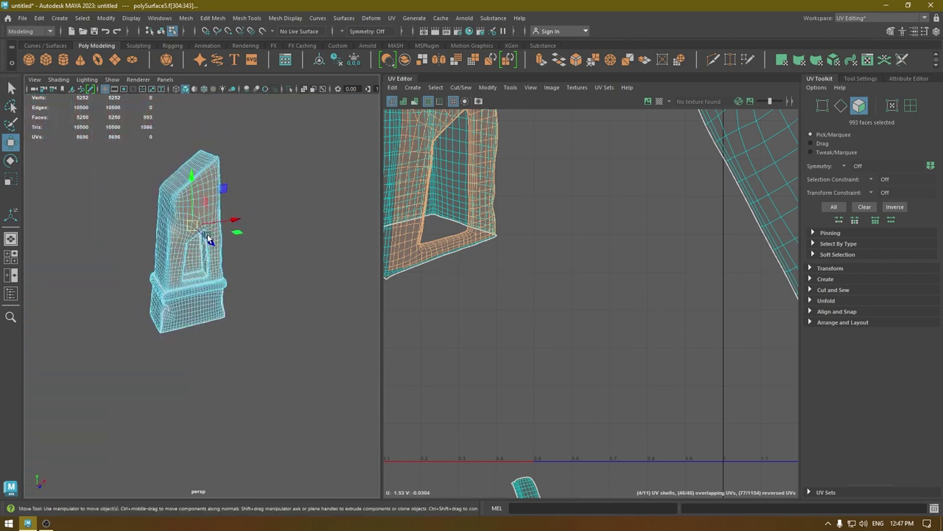
middle_click_drag(206, 238, 211, 295, "alt")
right_click_drag(543, 337, 475, 170, "alt")
scroll(663, 297, "down", 5)
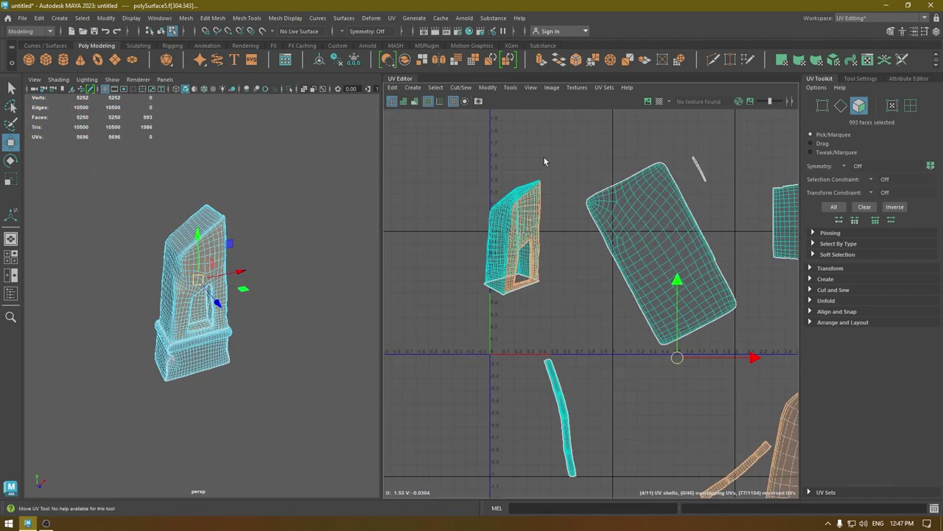
right_click(612, 166)
left_click(610, 191)
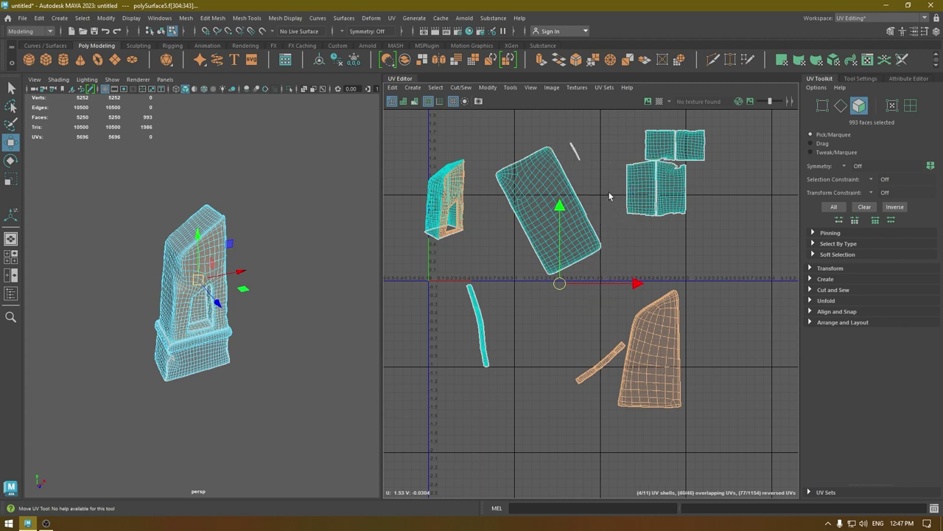
left_click_drag(737, 439, 487, 115, "ctrl")
Step: Apply a planar projection from the Z axis to the selected front faces, fitted to the bounding box
scroll(517, 213, "up", 2)
middle_click_drag(519, 224, 566, 304, "alt")
scroll(265, 288, "up", 3)
left_click_drag(266, 287, 299, 265, "alt")
left_click(416, 88)
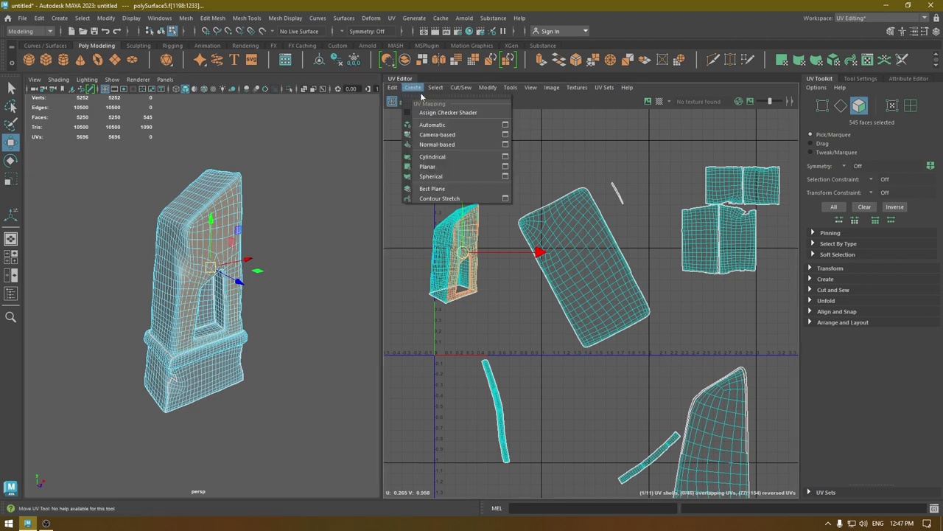
left_click(505, 167)
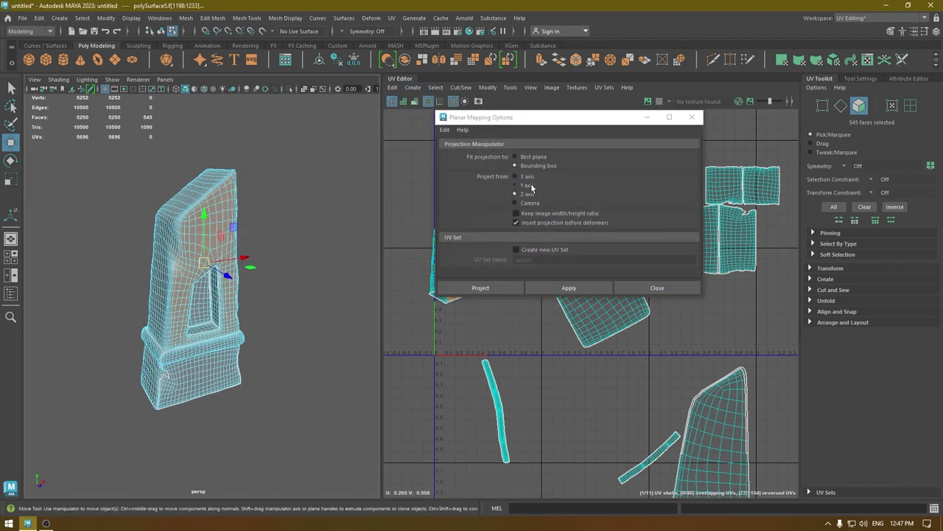
left_click(569, 287)
left_click(656, 287)
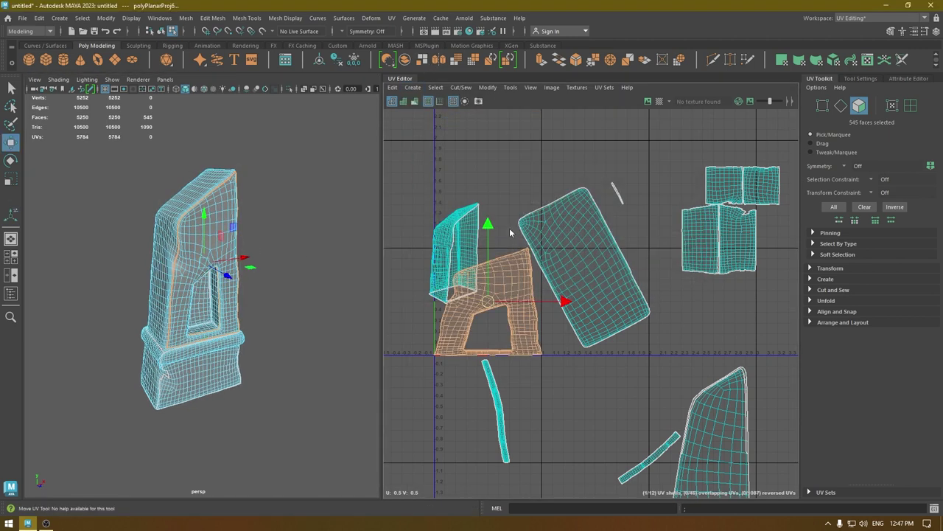
Step: Unfold the projected front shell and move it aside, clear of the other UV shells
right_click_drag(510, 232, 497, 288)
left_click(497, 288)
key("ctrl+u")
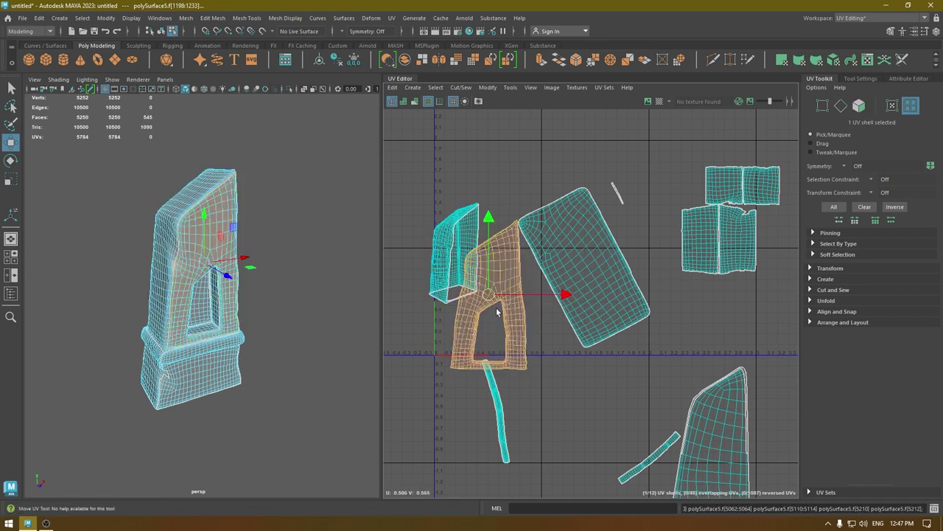
left_click_drag(496, 312, 794, 313)
scroll(457, 244, "up", 3)
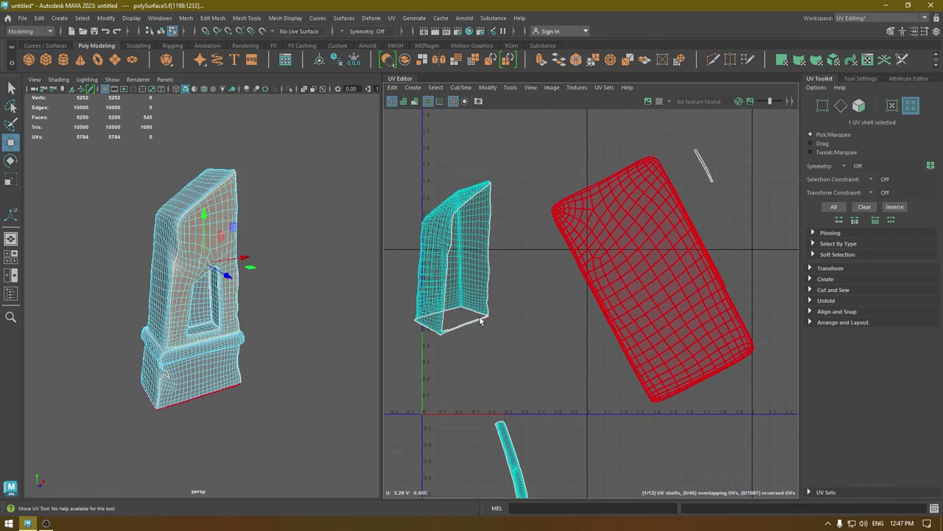
Step: Cut the UVs along the three short edges joining the thin front strip to the upper body's shell at the front corner
scroll(480, 321, "up", 8)
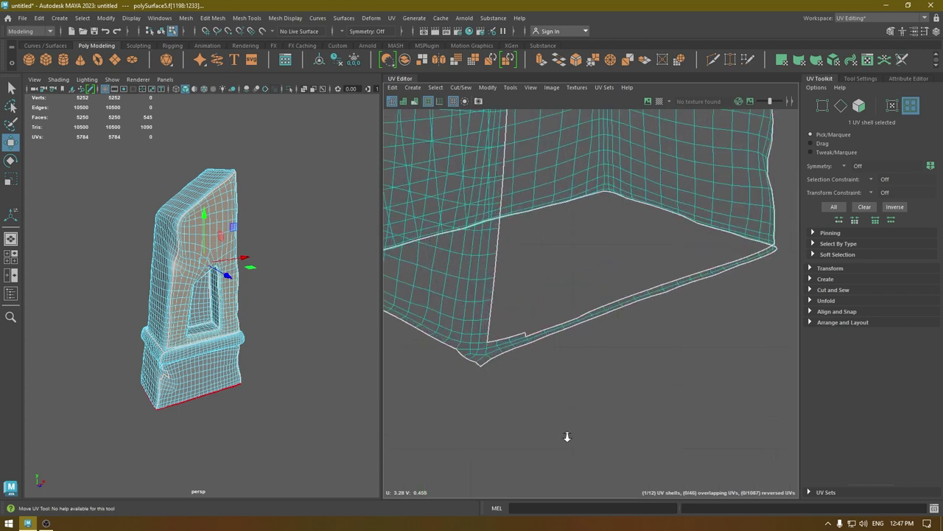
right_click_drag(568, 437, 585, 461, "alt")
right_click_drag(517, 312, 518, 261)
left_click(467, 388)
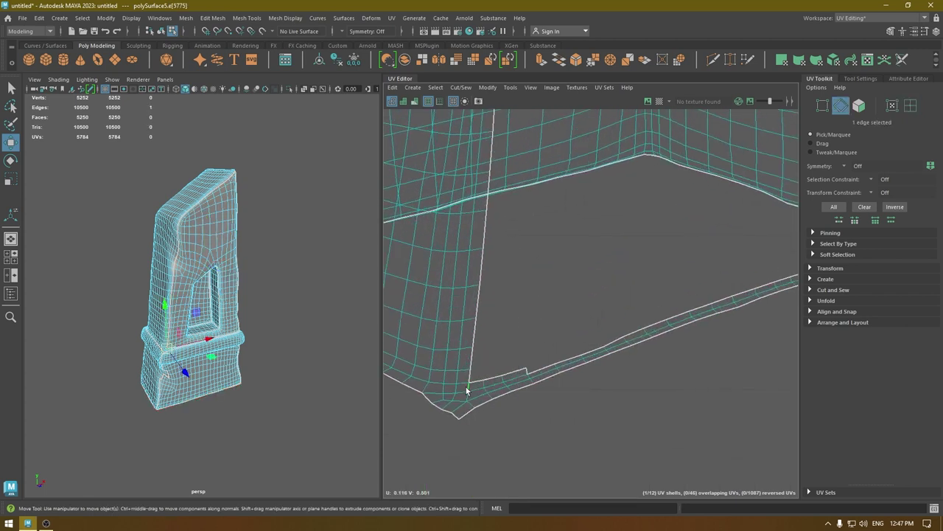
left_click(462, 410, "shift")
left_click(461, 407, "shift")
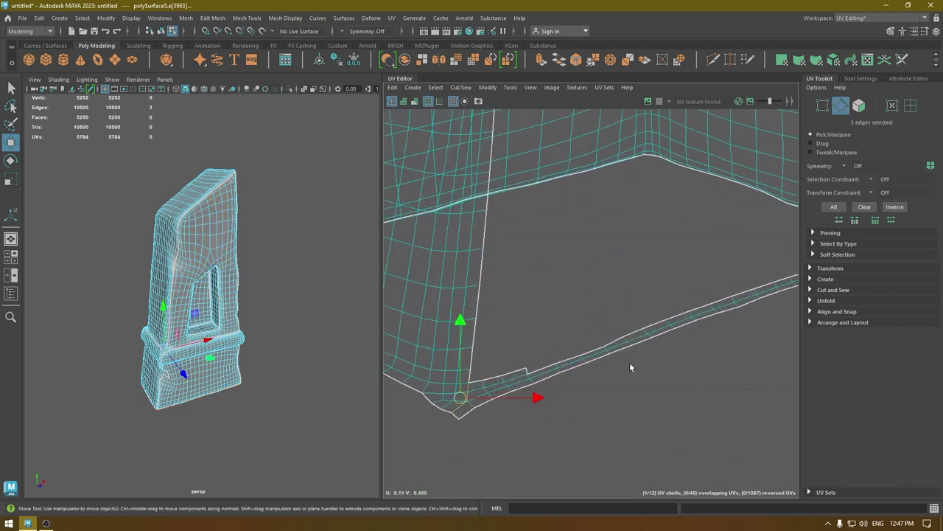
middle_click_drag(629, 363, 477, 397, "alt")
middle_click_drag(644, 384, 520, 383, "alt")
mouse_move(637, 246)
right_mouse_down()
mouse_move(640, 217)
mouse_move(652, 240)
right_mouse_up()
scroll(471, 332, "down", 1)
middle_click_drag(471, 331, 553, 341, "alt")
key("f")
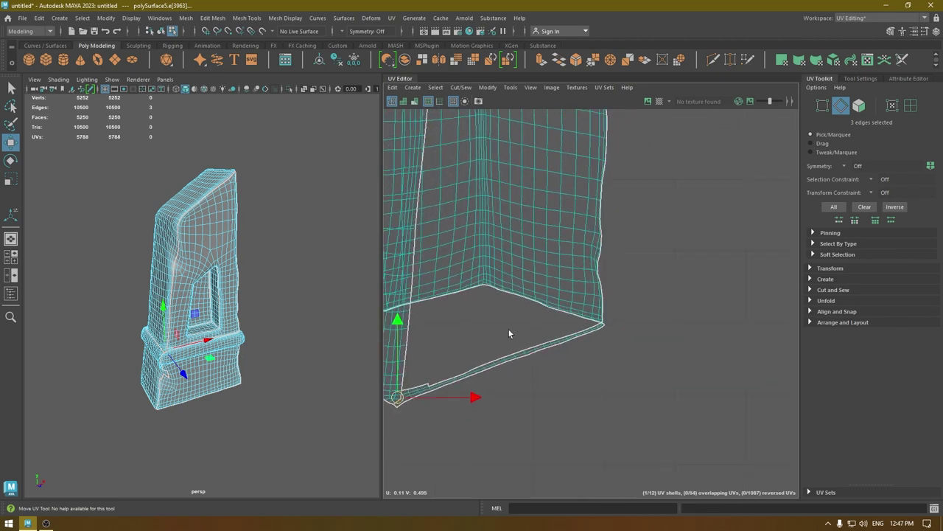
Step: Cut the two edges at the thin strip's other end, detaching the strip from the upper body's UV shell
right_click_drag(508, 330, 456, 314)
left_click(482, 367)
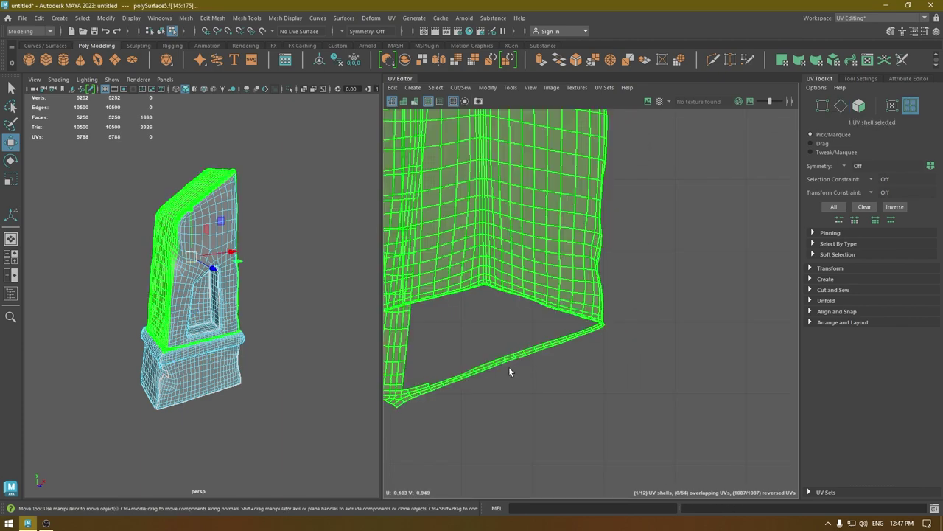
left_click(495, 373)
middle_click_drag(587, 353, 511, 357, "alt")
right_click_drag(542, 356, 567, 467, "alt")
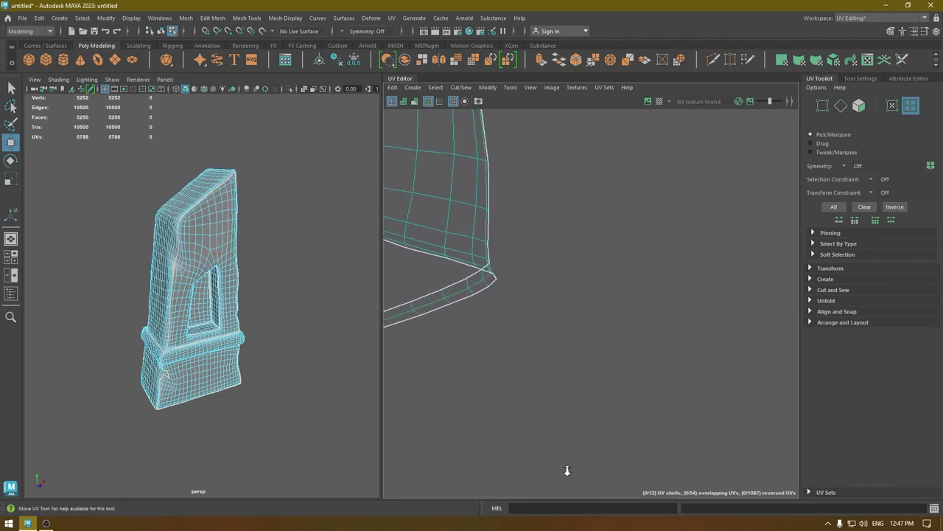
right_click_drag(489, 211, 490, 156)
left_click(492, 273)
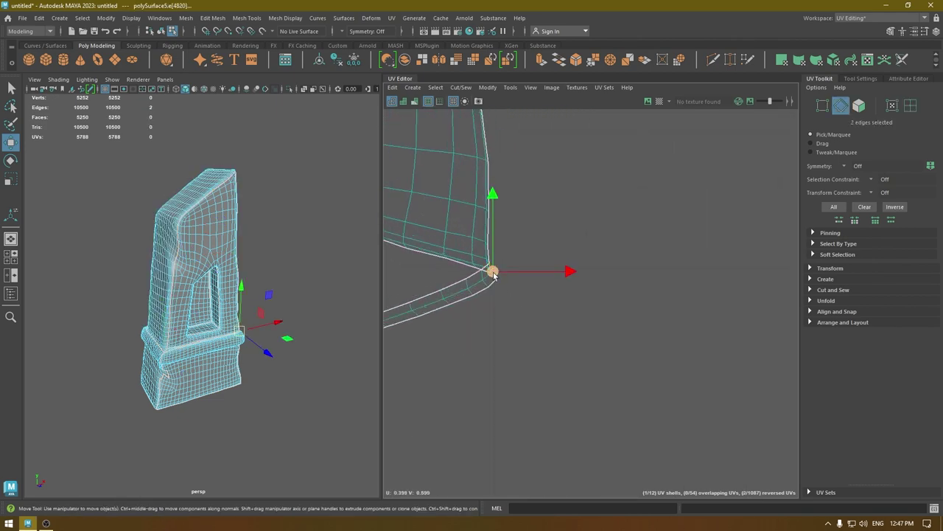
right_click_drag(564, 232, 474, 297)
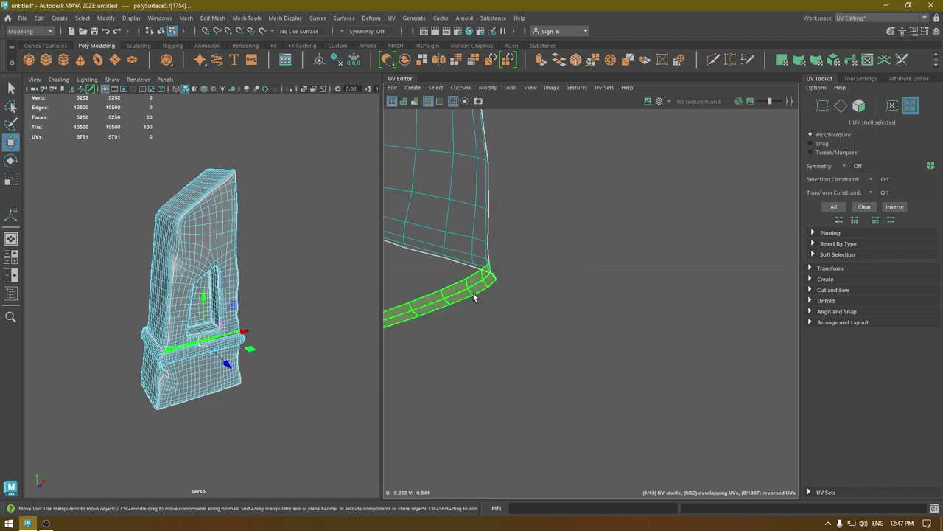
Step: Unfold the detached strip shell and move it to empty UV space, clear of the upper body
key("ctrl+u")
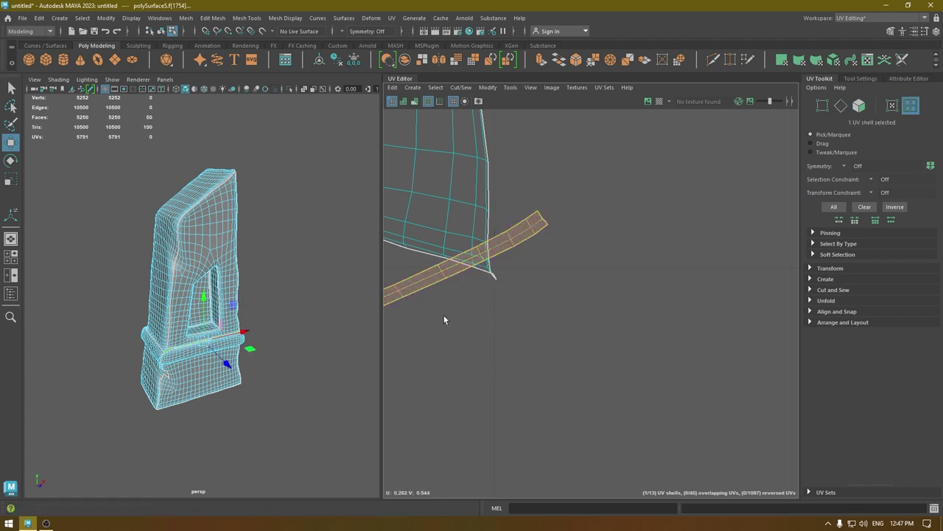
right_click_drag(524, 364, 433, 4, "alt")
left_click_drag(456, 342, 582, 406)
right_click_drag(572, 372, 506, 194, "alt")
right_click_drag(575, 325, 665, 463, "alt")
middle_click_drag(665, 463, 609, 309, "alt")
scroll(609, 310, "up", 2)
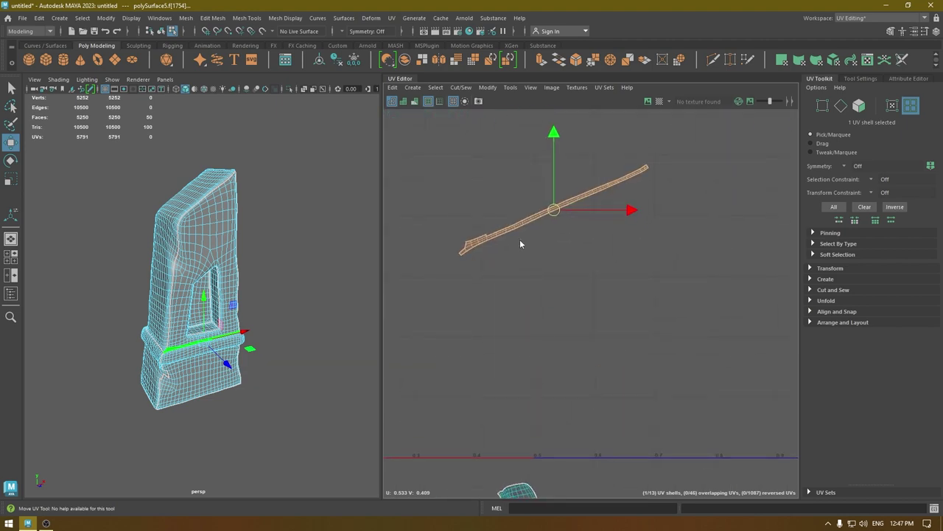
Step: Select the strip's long border edge without its end edges and sew it to the matching collar shell
key("F10")
left_click(467, 256)
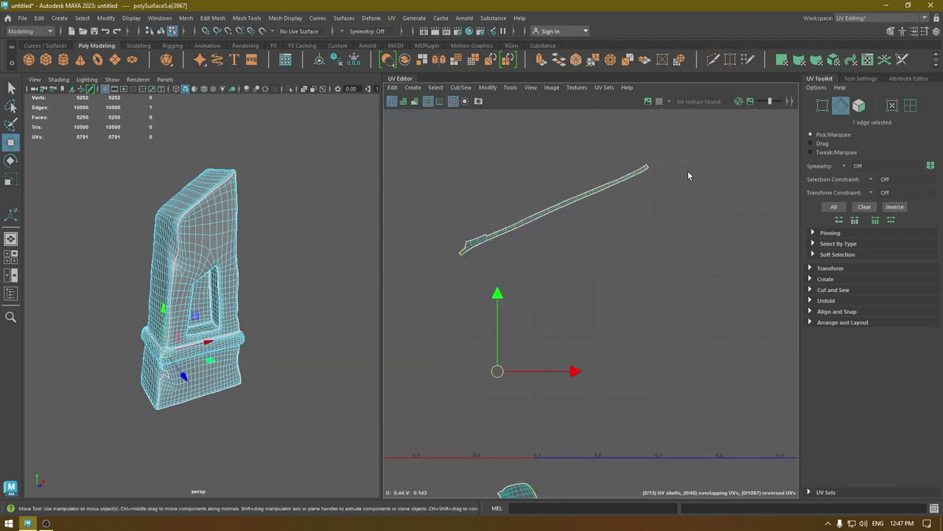
double_click(649, 171, "shift")
scroll(652, 373, "down", 6)
middle_click_drag(670, 348, 579, 114, "alt")
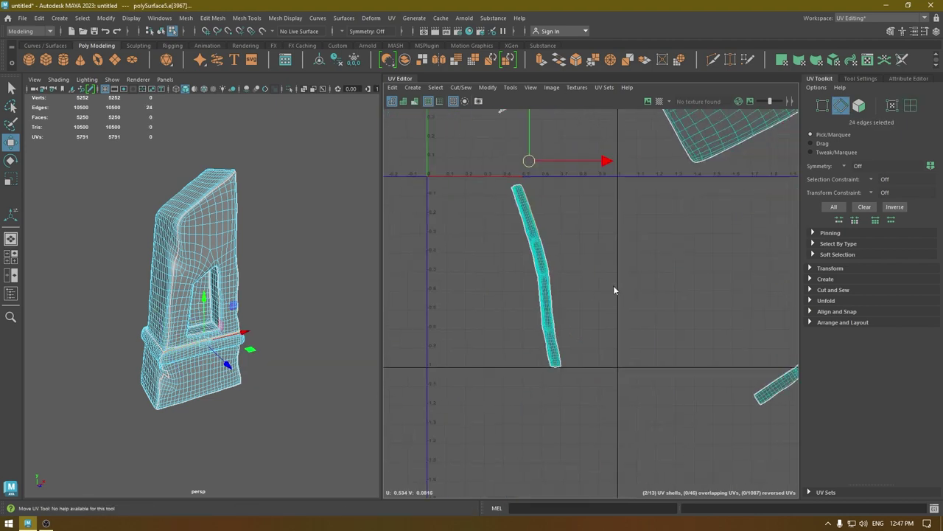
right_click_drag(613, 287, 729, 526, "shift")
left_click(525, 220)
left_click(601, 221)
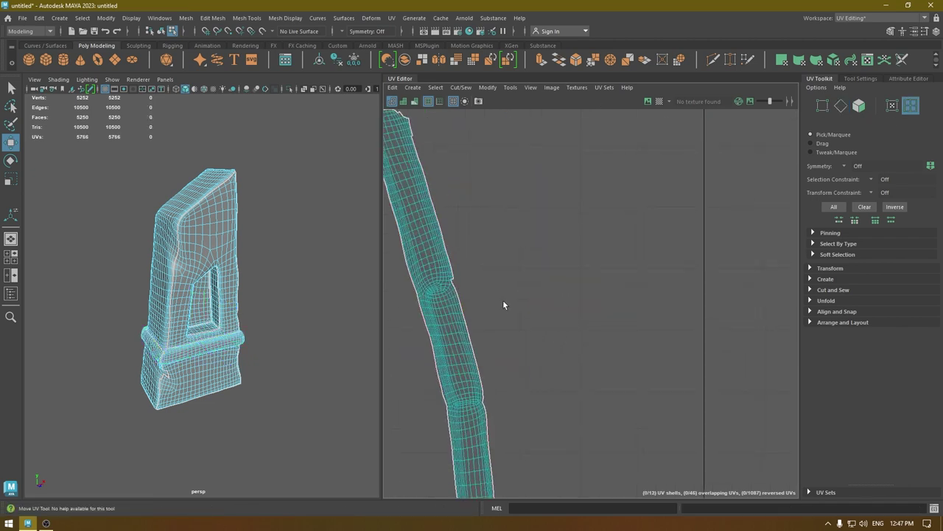
middle_click_drag(522, 304, 592, 373, "alt")
scroll(579, 313, "down", 9)
scroll(312, 337, "down", 2)
Step: Switch to face selection and select the faces across the obelisk's slanted top
left_click_drag(262, 301, 319, 331, "alt")
scroll(587, 300, "down", 2)
middle_click_drag(587, 300, 612, 350, "alt")
right_click_drag(221, 236, 260, 200)
scroll(260, 200, "up", 5)
left_click_drag(260, 200, 290, 173, "alt")
right_click_drag(289, 159, 289, 183)
left_click(254, 140)
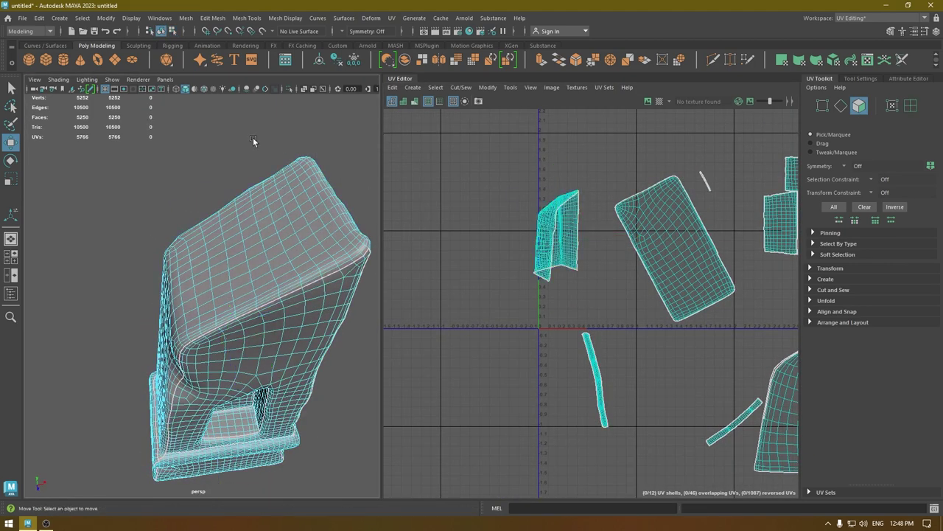
left_click_drag(292, 197, 333, 191, "alt")
left_click_drag(325, 188, 225, 187, "alt")
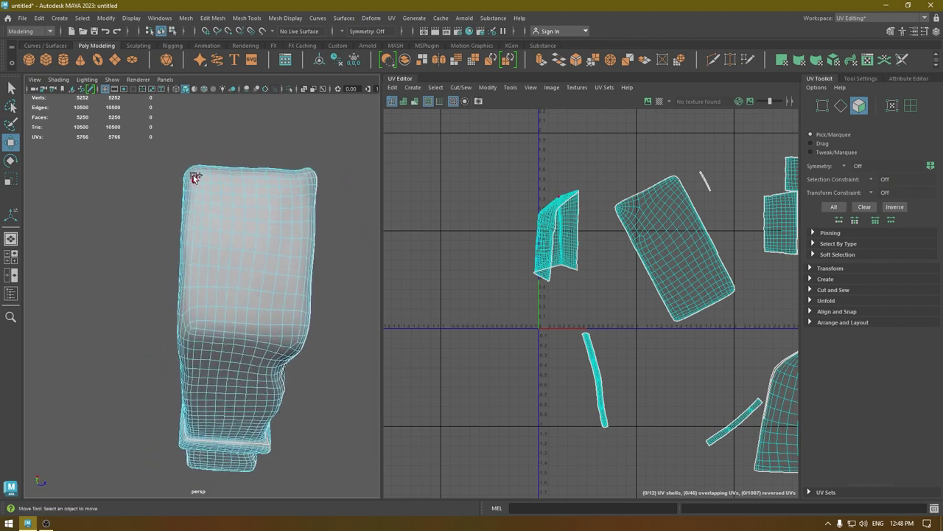
left_click_drag(265, 280, 289, 325)
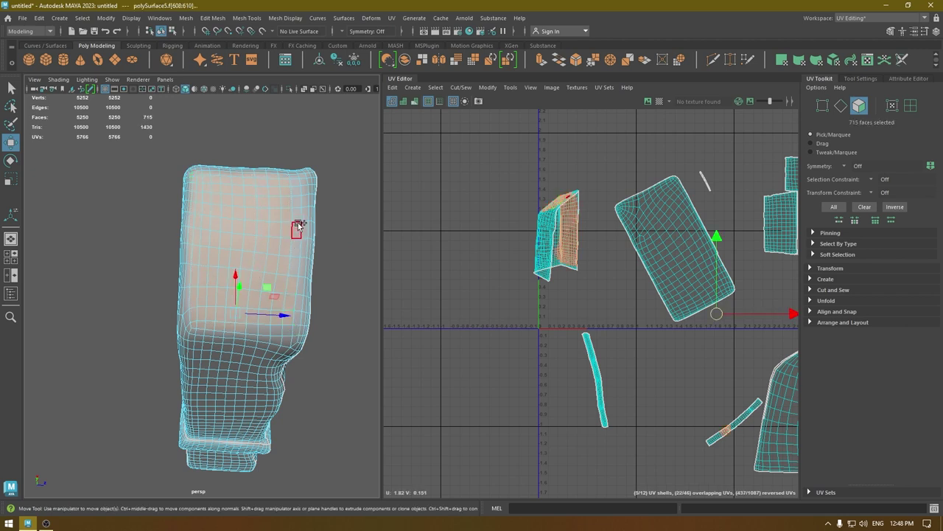
left_click_drag(311, 257, 304, 315)
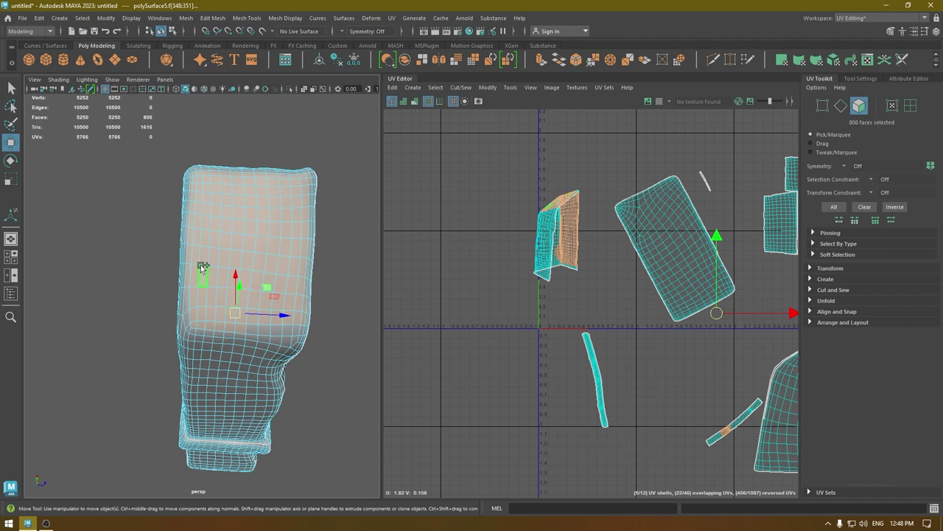
left_click_drag(188, 322, 189, 323, "shift")
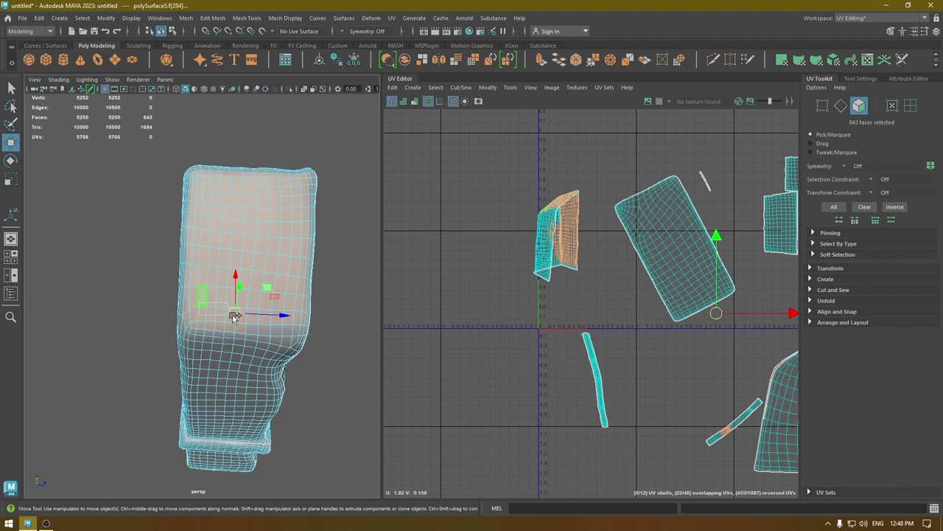
left_click_drag(297, 331, 297, 332, "shift")
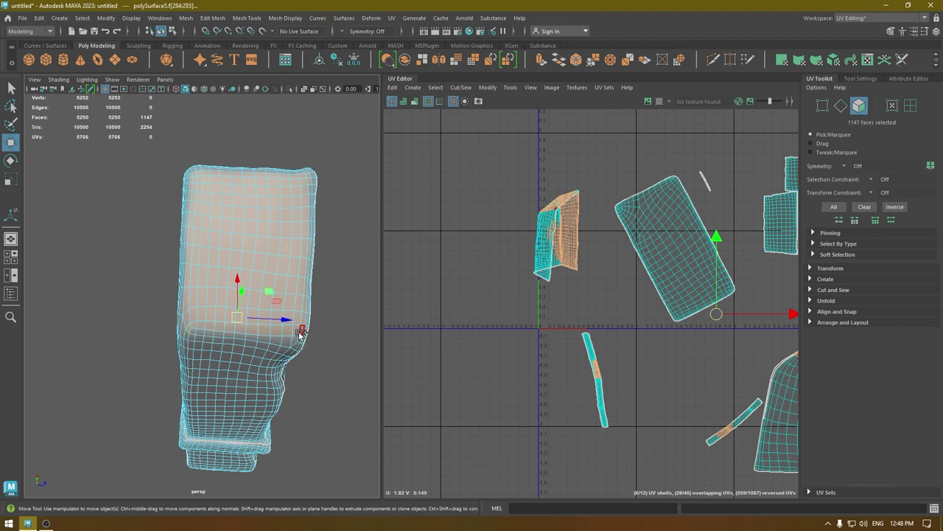
Step: Add the missing faces along the slanted top's long side edges to the selection
left_click_drag(314, 343, 251, 334, "alt")
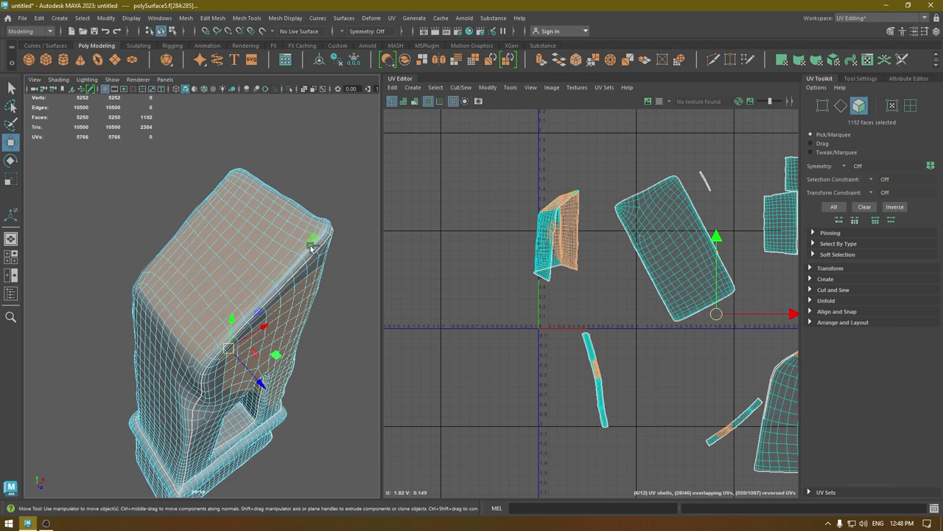
left_click_drag(242, 292, 343, 295, "alt")
right_click_drag(227, 230, 240, 275, "alt")
left_click_drag(241, 275, 235, 297, "alt")
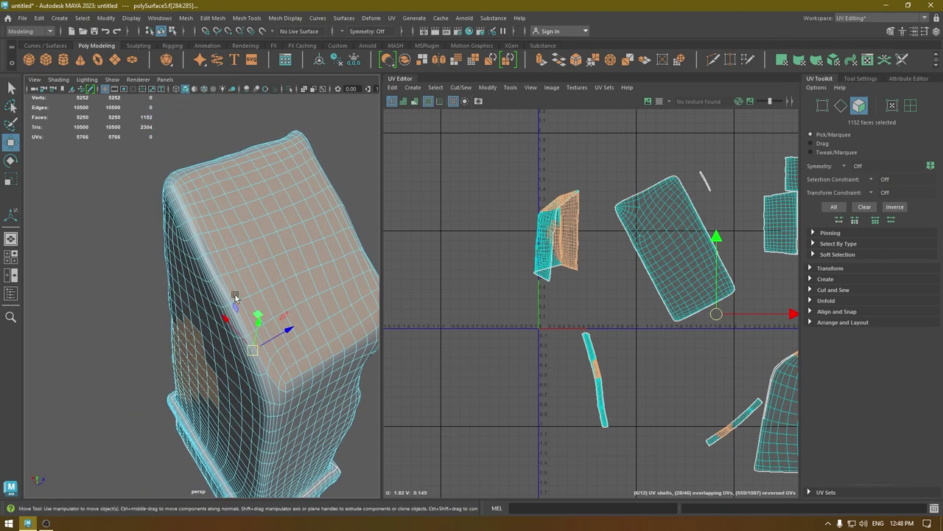
left_click(204, 246, "shift")
double_click(263, 371, "shift")
scroll(258, 353, "up", 3)
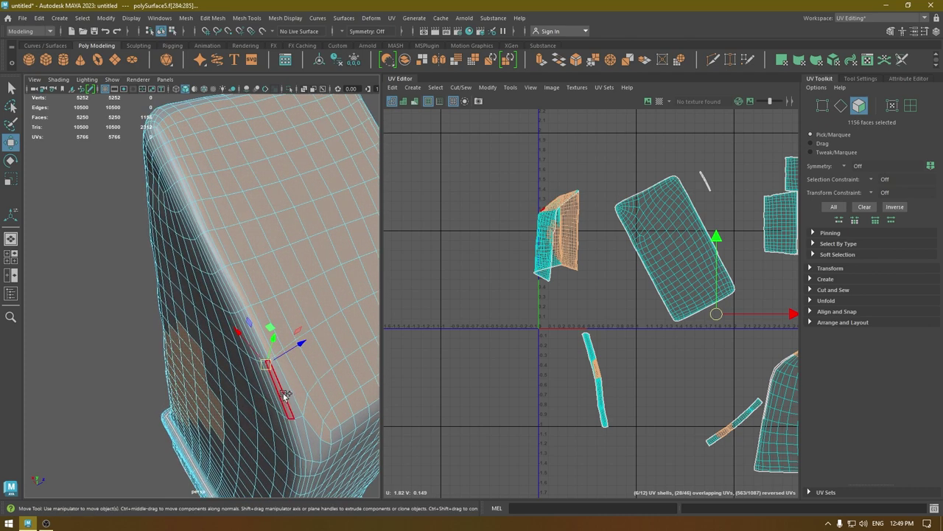
left_click(286, 395, "shift")
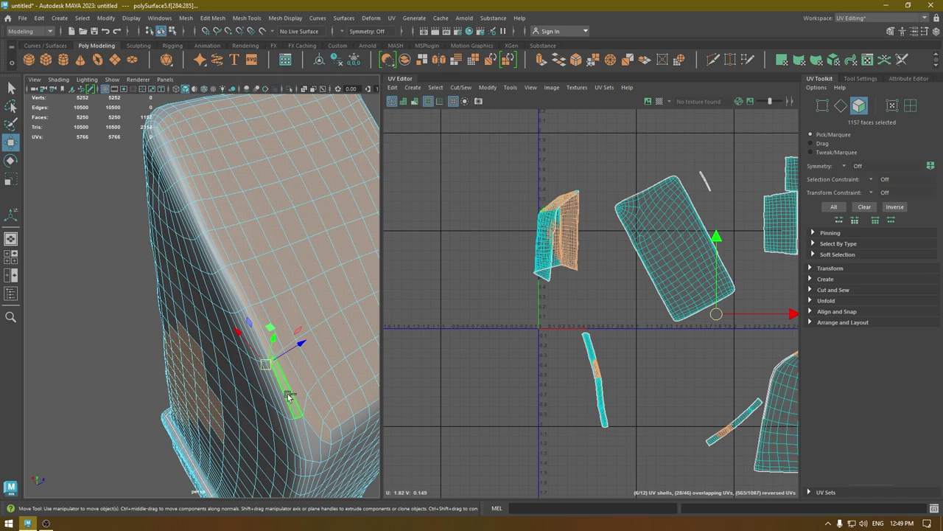
left_click(315, 442, "shift")
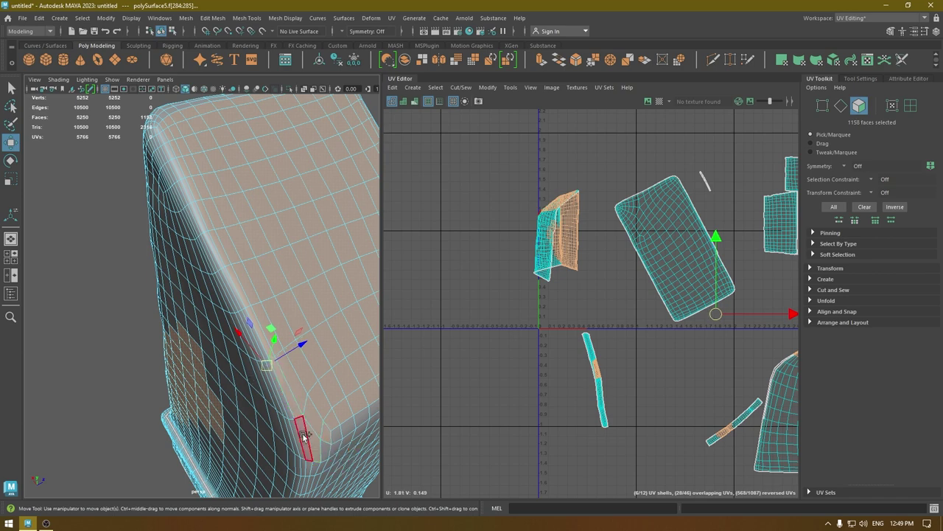
left_click(305, 439, "shift")
Step: Extend the selection over the rounded lower edge of the slanted top, from corner to corner
left_click_drag(325, 439, 195, 335, "alt")
scroll(266, 375, "down", 3)
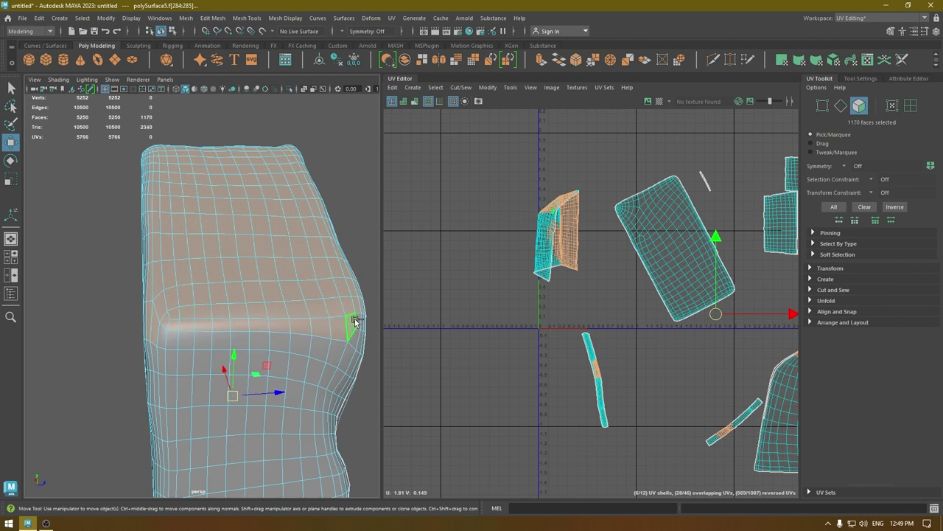
left_click(358, 339, "shift")
left_click(161, 343, "shift")
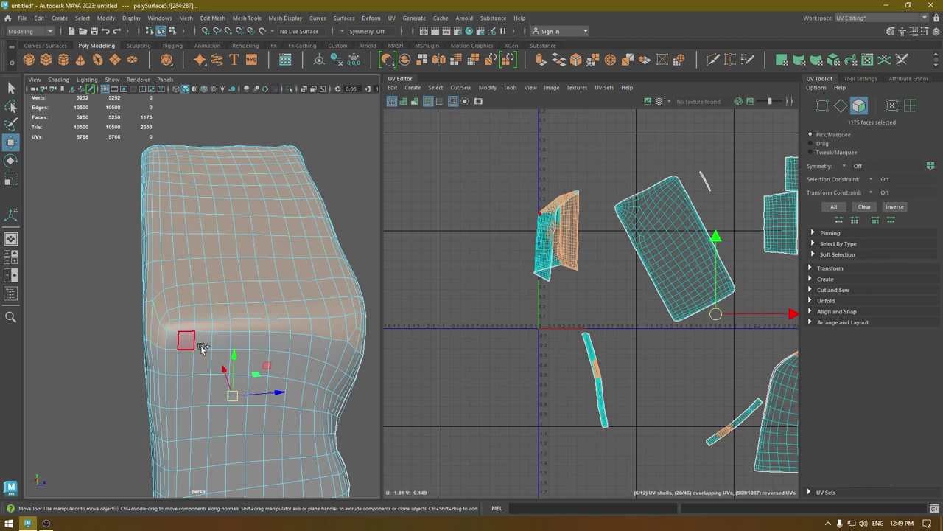
double_click(345, 359, "shift")
left_click_drag(346, 359, 325, 317, "alt")
left_click(230, 360, "shift")
Step: Deselect the faces belonging to the other UV shells and the side faces beneath the slanted top
scroll(644, 327, "down", 3)
middle_click_drag(644, 327, 581, 273, "alt")
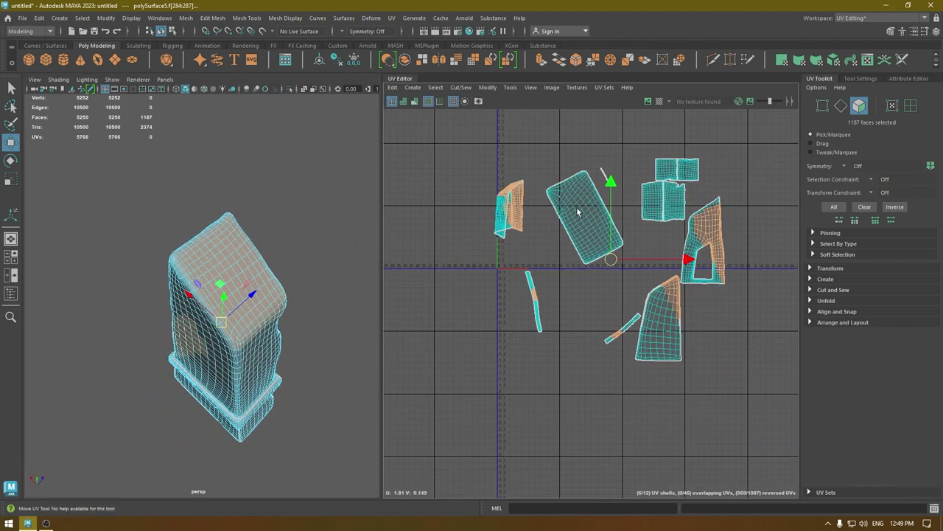
right_click_drag(549, 152, 509, 137)
left_click_drag(782, 143, 553, 389)
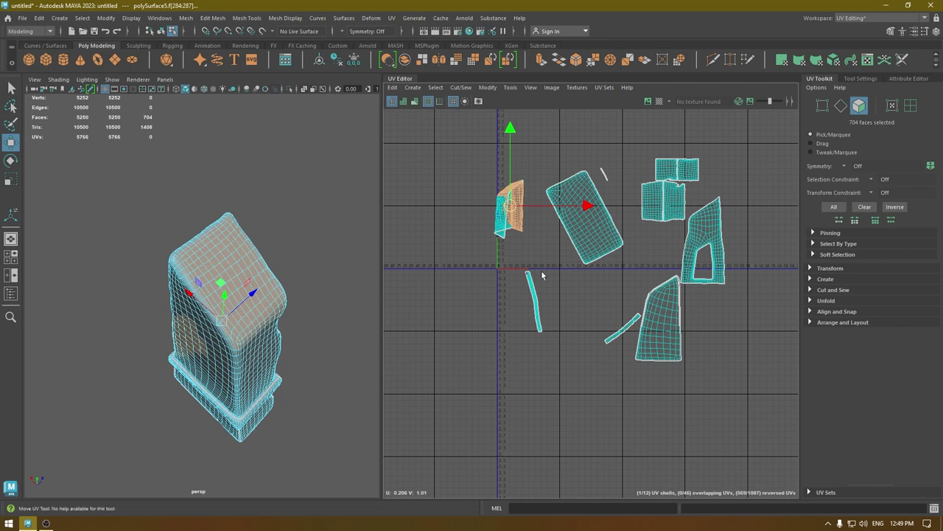
left_click_drag(484, 202, 486, 201, "ctrl")
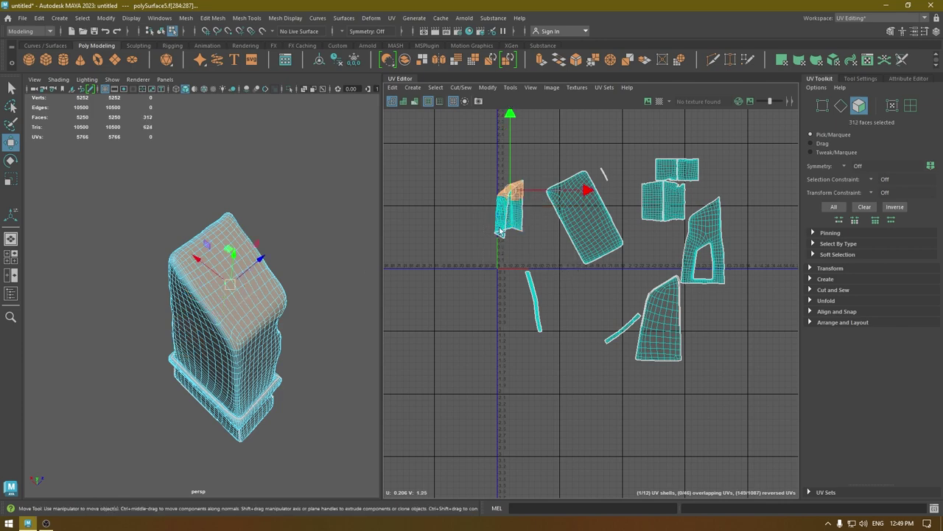
Step: Deselect the extra side and back faces still selected below the slanted top
scroll(558, 287, "up", 3)
middle_click_drag(558, 288, 585, 359, "alt")
left_click_drag(249, 354, 218, 206, "alt")
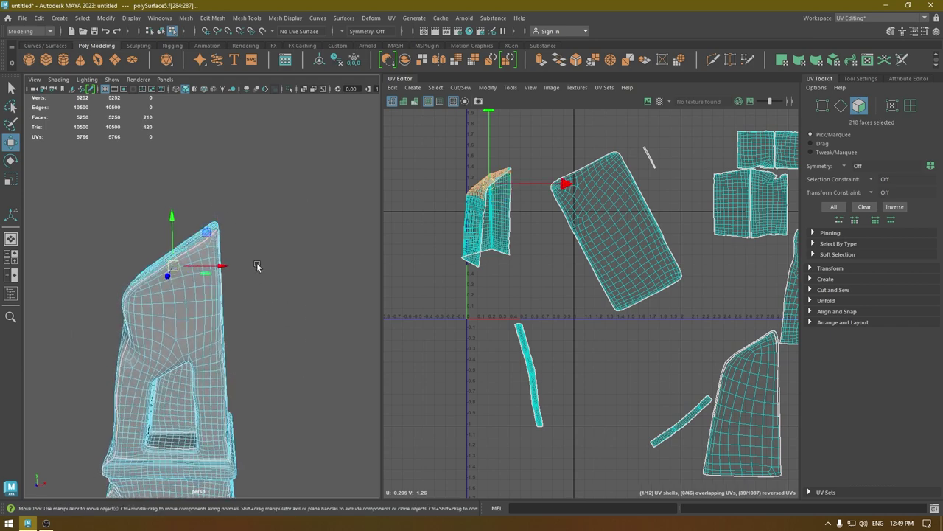
mouse_move(257, 262)
left_mouse_down("alt")
mouse_move(254, 361)
mouse_move(175, 344)
mouse_move(239, 263)
mouse_move(201, 218)
left_mouse_up("alt")
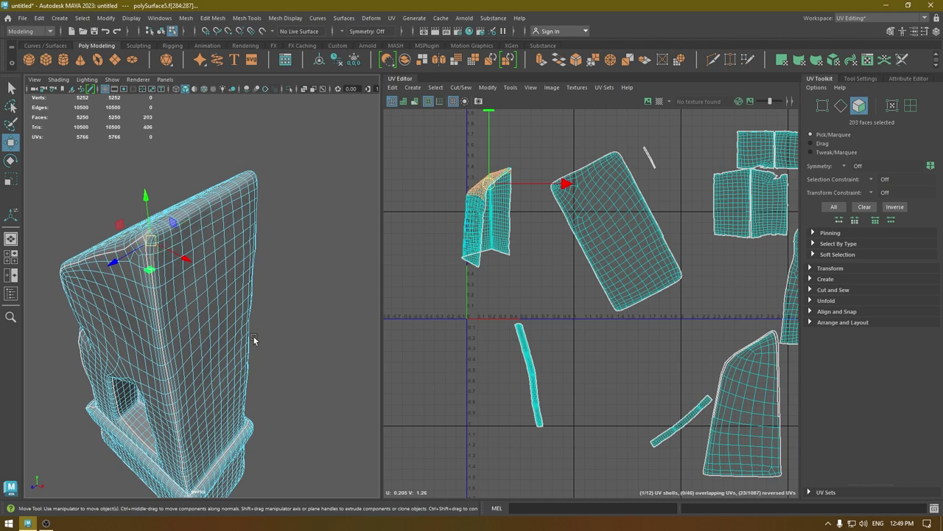
left_click(156, 252, "ctrl")
Step: Display the model in wireframe and deselect the stray faces below the slanted top's lower edge
key("5")
mouse_move(167, 334)
left_mouse_down("alt")
mouse_move(327, 298)
mouse_move(307, 339)
mouse_move(216, 337)
mouse_move(315, 322)
mouse_move(216, 326)
mouse_move(253, 310)
mouse_move(280, 315)
left_mouse_up("alt")
key("4")
left_click_drag(200, 237, 199, 235, "ctrl")
left_click_drag(238, 313, 289, 335, "alt")
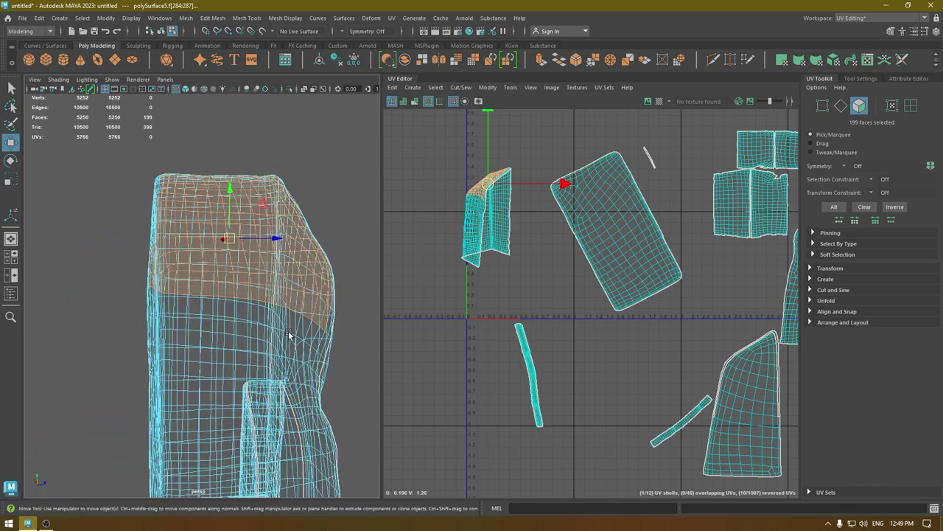
left_click_drag(350, 358, 203, 311, "ctrl")
left_click_drag(288, 337, 170, 295, "ctrl")
left_click_drag(177, 334, 244, 339, "alt")
left_click_drag(244, 339, 221, 337, "ctrl")
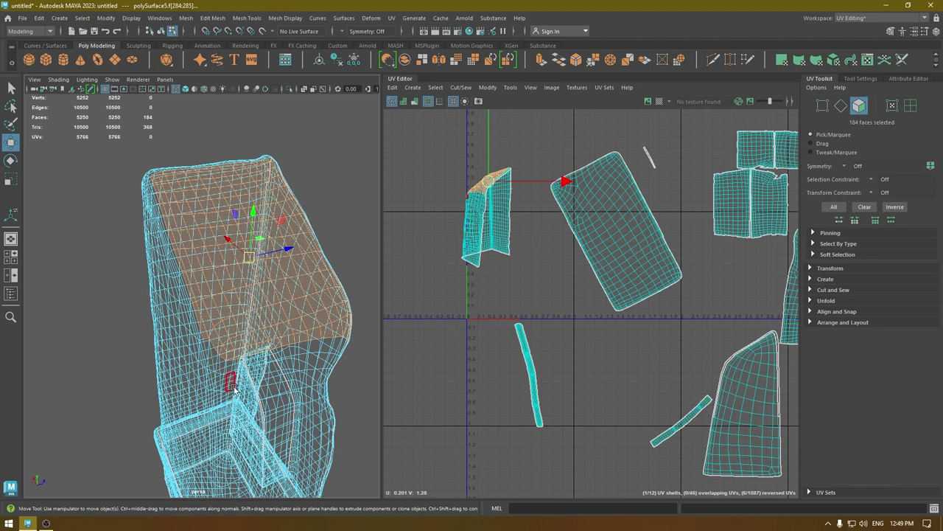
Step: Restore textured shading and apply a bounding-box planar projection from the Y axis to the selected top faces
key("6")
left_click(412, 87)
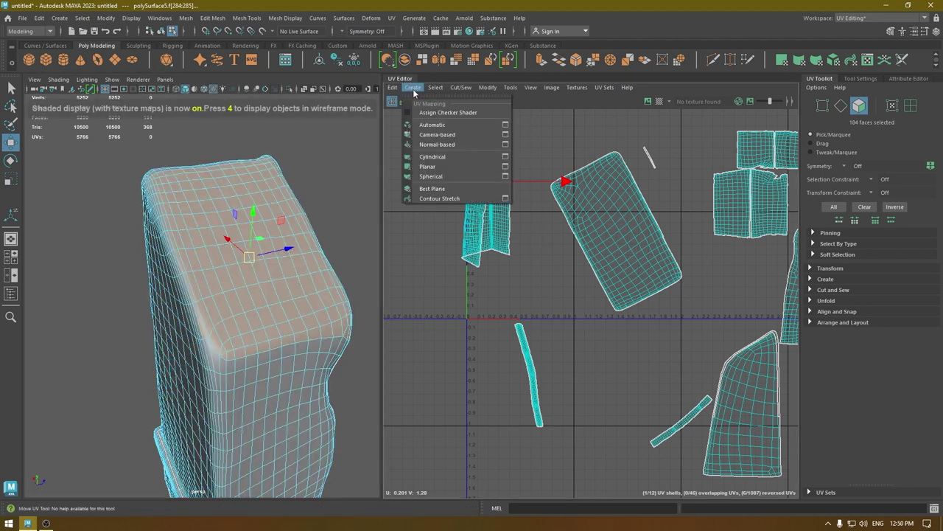
left_click(505, 167)
left_click(554, 287)
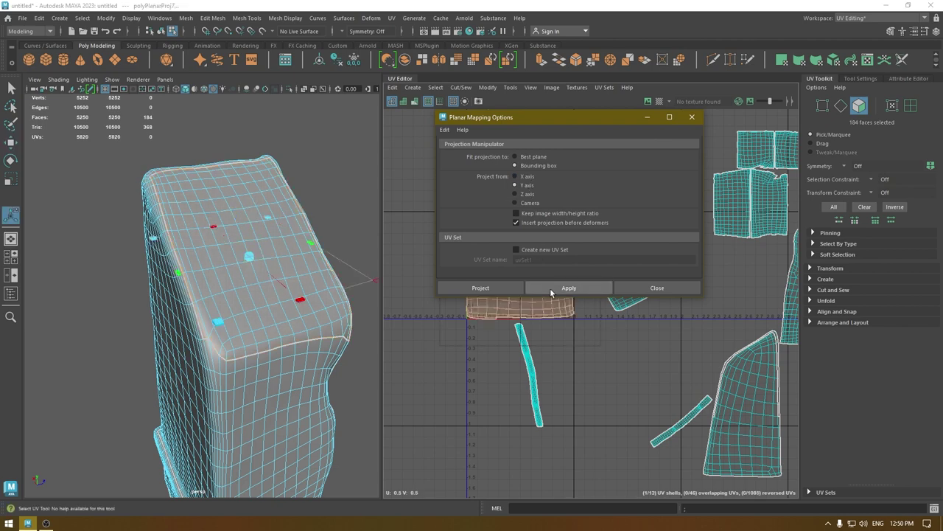
Step: Close the planar mapping options and move the slanted top's UV shell into empty space above the other shells
left_click(635, 290)
right_click_drag(391, 218, 379, 190)
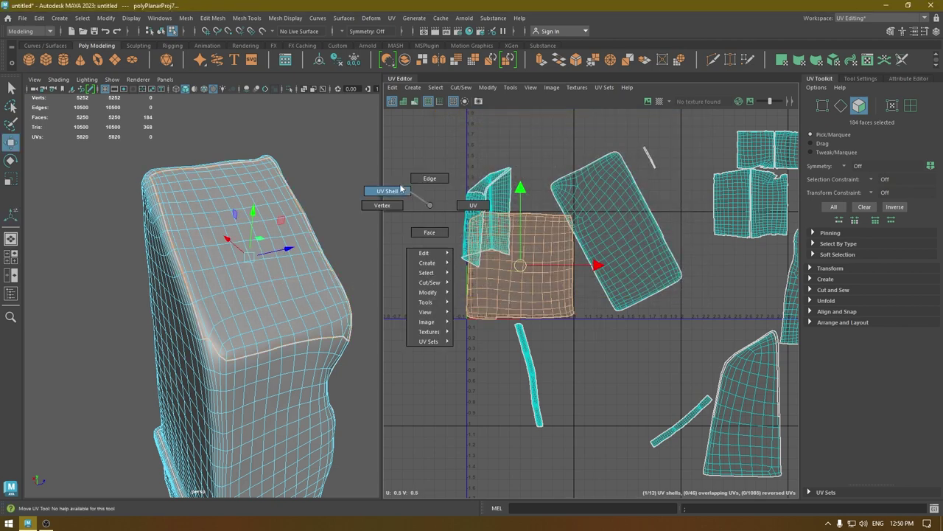
left_click(525, 268)
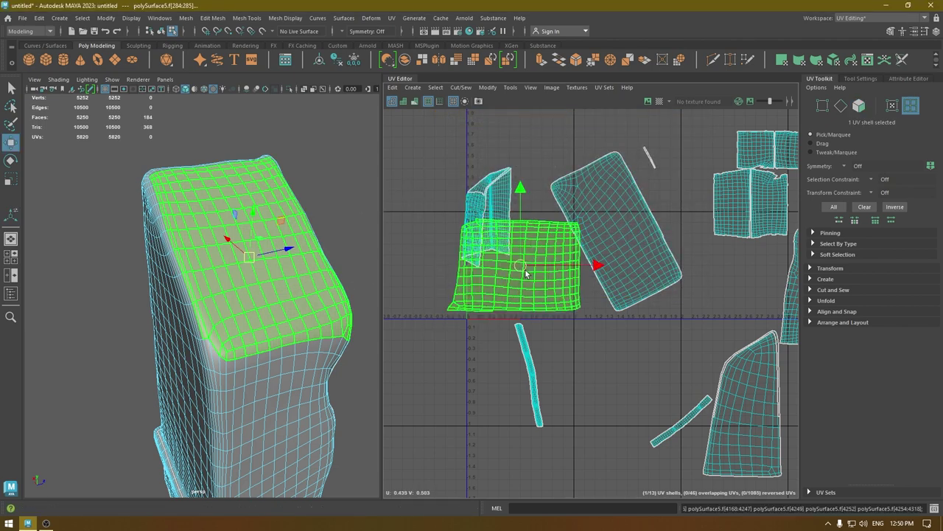
scroll(526, 273, "up", 3)
scroll(582, 347, "down", 5)
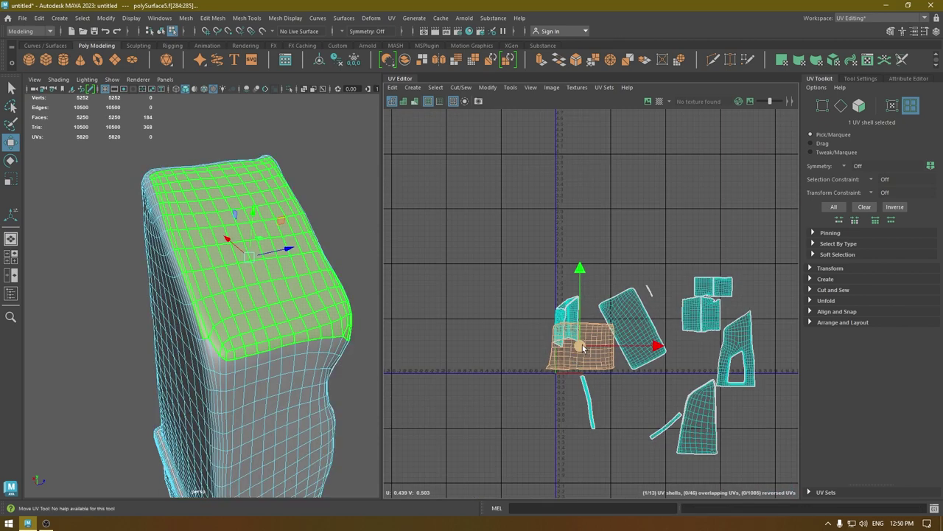
left_click_drag(582, 346, 646, 211)
Step: Select the upper body's side UV shell and examine how it runs along the slanted top's edge
left_click_drag(295, 277, 185, 277, "alt")
right_click_drag(288, 235, 404, 220)
right_click_drag(546, 294, 517, 283)
left_click(574, 316)
middle_click_drag(544, 305, 487, 235, "alt")
scroll(492, 247, "up", 5)
right_click_drag(547, 289, 510, 276)
left_click(524, 261)
scroll(205, 356, "up", 3)
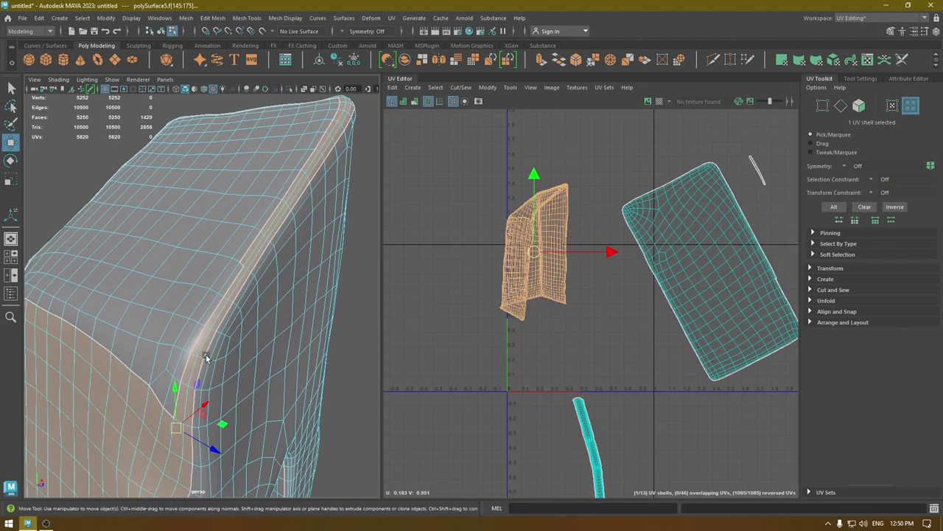
Step: Cut the two edges linking the seams at one end of the narrow strip bordering the slanted top
middle_click_drag(265, 337, 267, 301, "alt")
scroll(268, 301, "up", 4)
right_click_drag(267, 236, 265, 198)
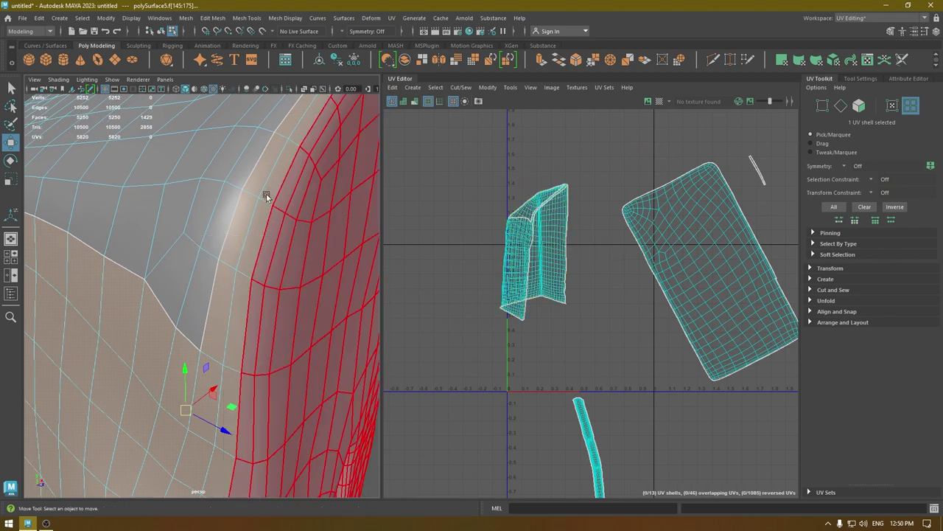
left_click(211, 355)
left_click(232, 376, "shift")
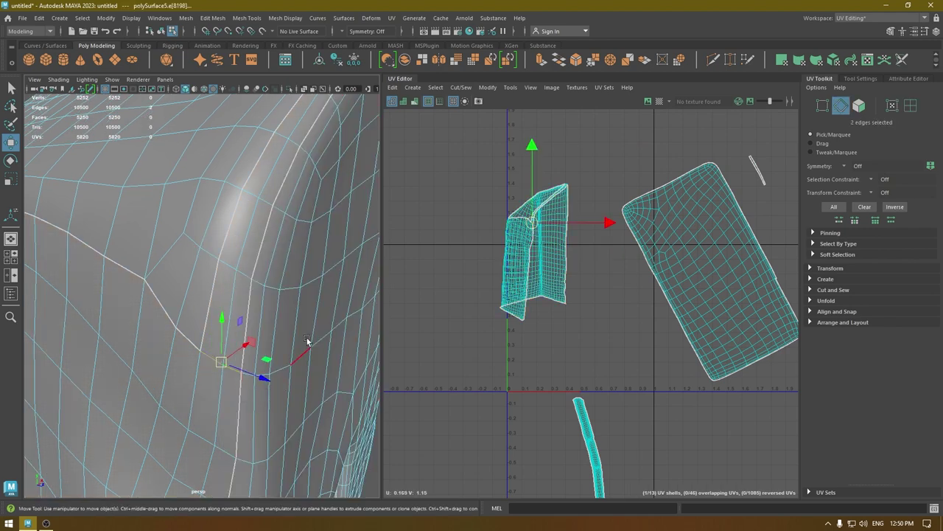
right_click_drag(596, 151, 566, 168, "shift")
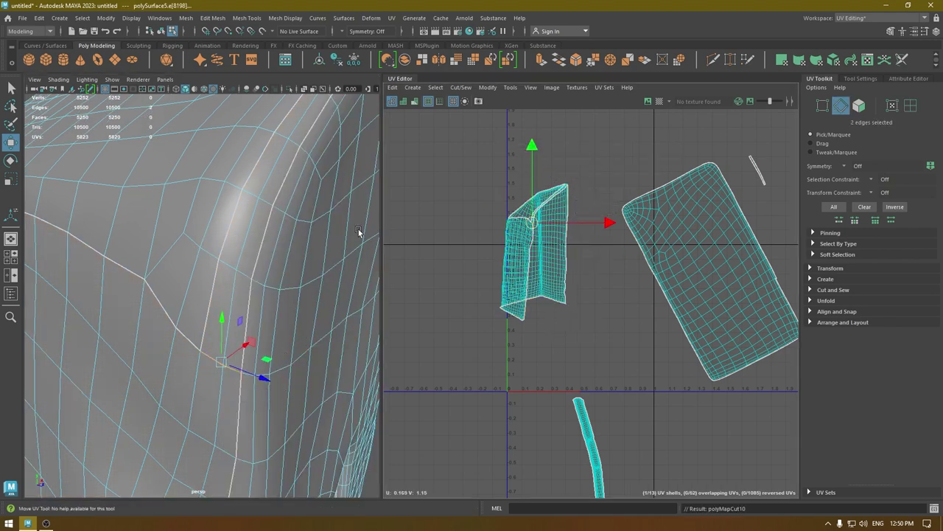
scroll(209, 240, "down", 3)
left_click_drag(360, 232, 244, 269, "alt")
scroll(208, 241, "down", 3)
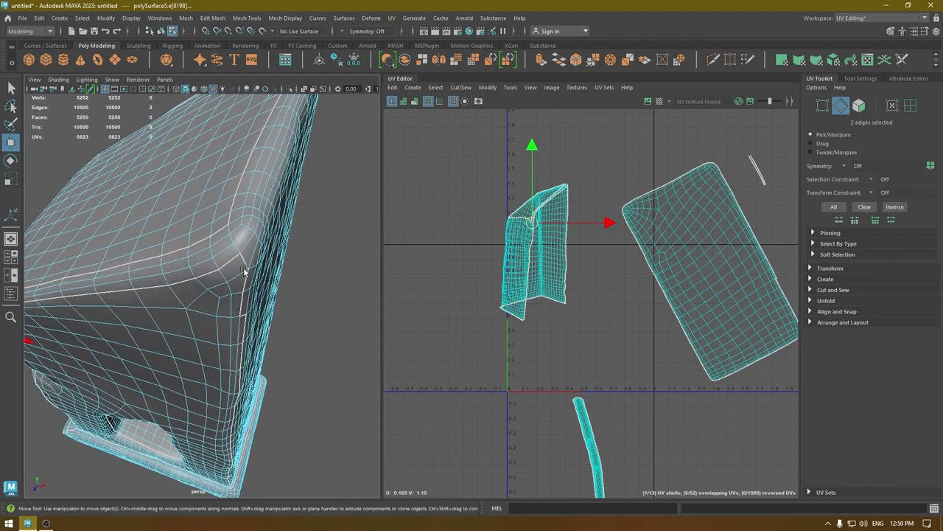
left_click(235, 251)
left_click(231, 239, "shift")
key("ctrl+z")
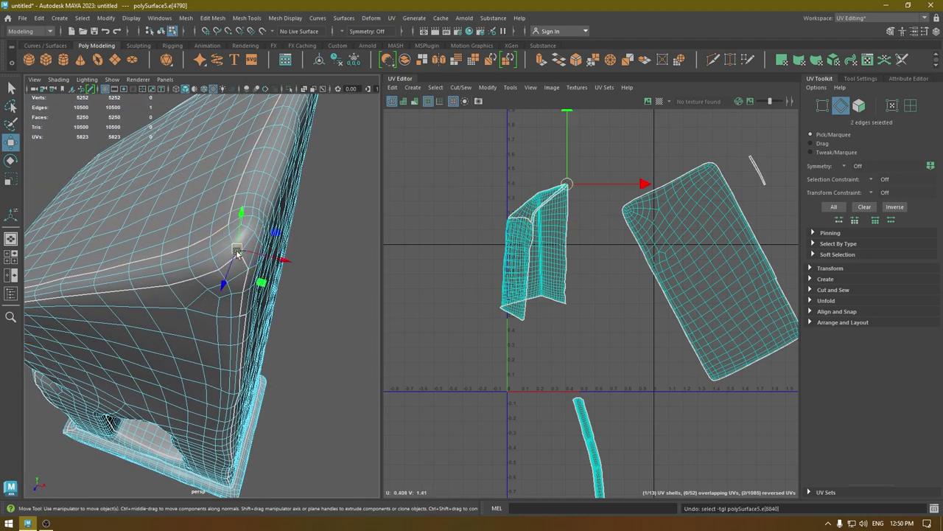
key("ctrl+z")
Step: Cut the two edges bridging the seams at the slanted top's rounded corner, at the border strip's other end
left_click(226, 230)
left_click(229, 238, "shift")
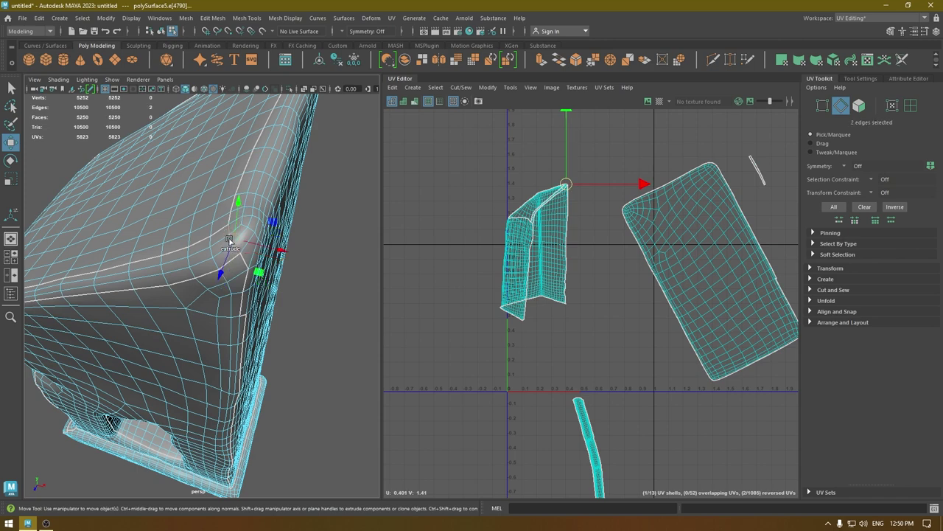
scroll(236, 247, "up", 5)
scroll(256, 247, "up", 3)
scroll(236, 265, "down", 8)
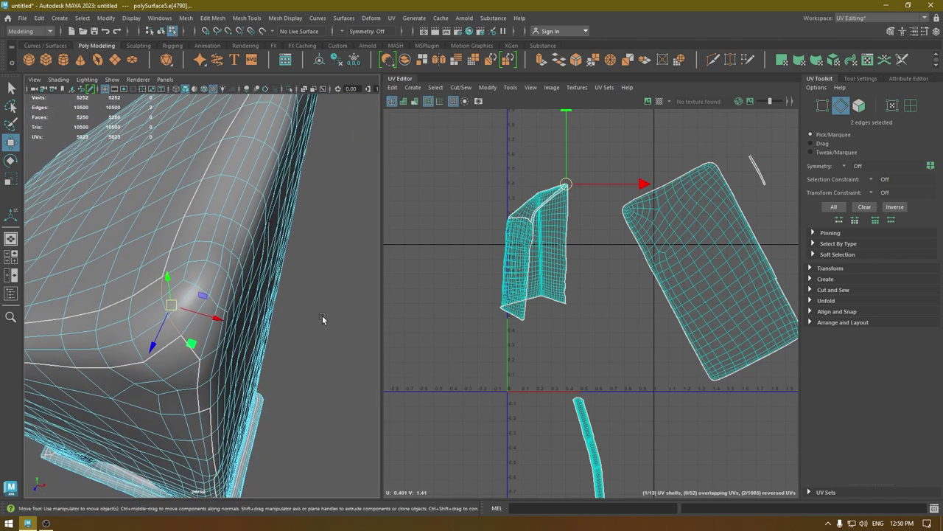
left_click(174, 317)
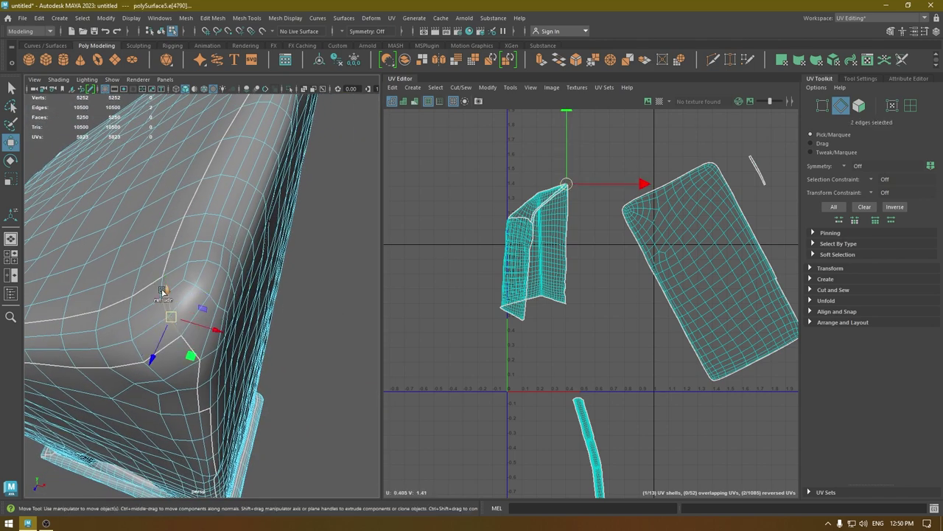
left_click(158, 289, "shift")
right_click(523, 186)
right_click_drag(516, 143, 469, 172, "shift")
Step: Move the upper body's side shell away from the separated border strip and unfold the strip
right_click_drag(537, 173, 516, 179)
left_click(545, 210)
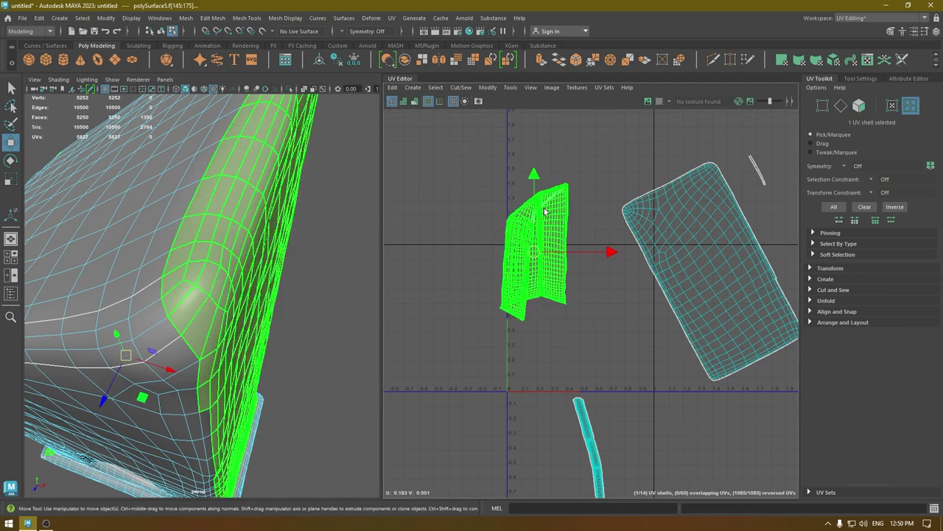
left_click_drag(545, 210, 521, 210)
left_click(552, 195)
mouse_move(551, 176)
right_mouse_down()
mouse_move(532, 172)
mouse_move(568, 198)
mouse_move(564, 168)
right_mouse_up()
left_click(555, 193)
key("ctrl+u")
Step: Move and sew the strip's long boundary edge loop onto the slanted top's UV shell
right_click_drag(561, 164, 628, 295, "alt")
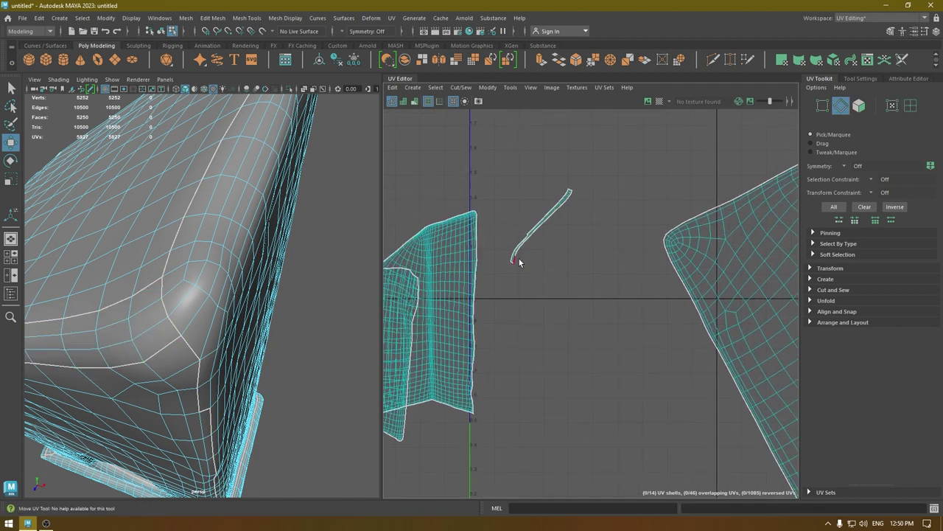
left_click(556, 209)
double_click(564, 197)
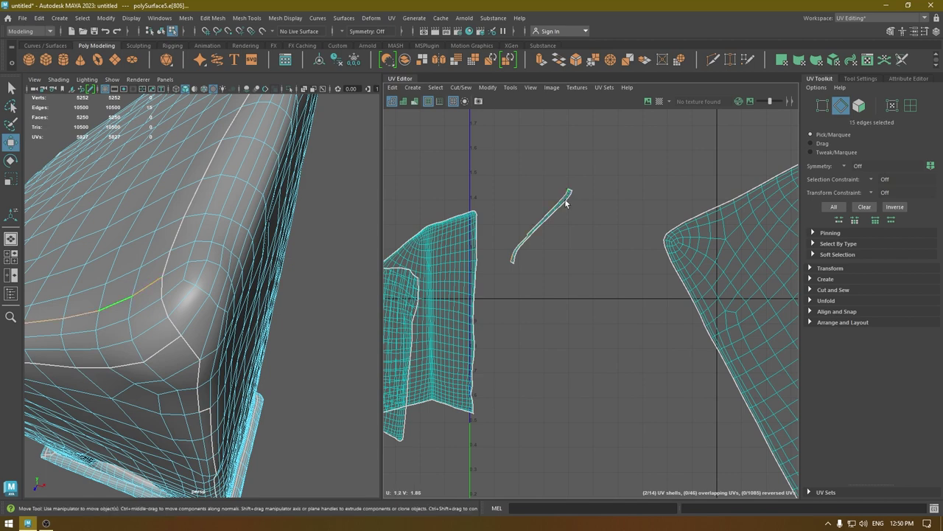
right_click_drag(667, 409, 601, 258, "alt")
right_click_drag(586, 196, 587, 159, "shift")
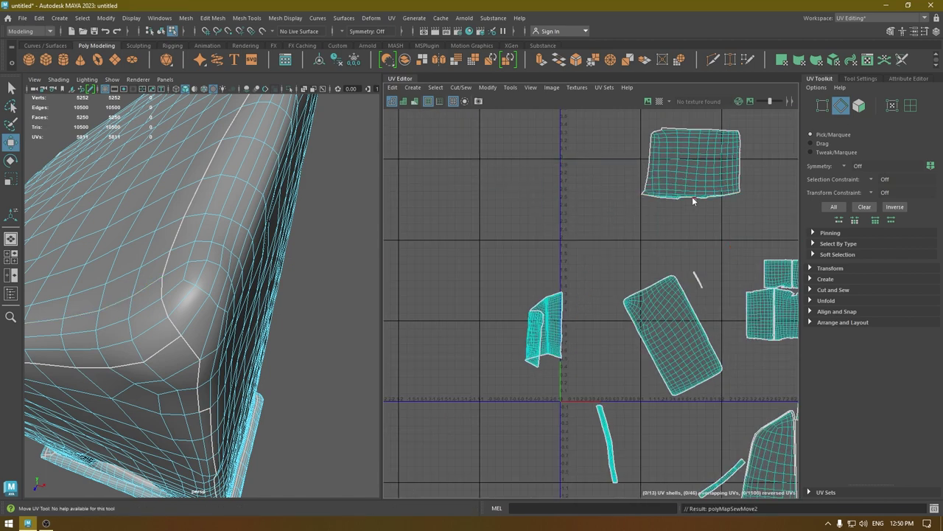
Step: Unfold the slanted top's merged UV shell and the upper body's side shell
left_click(658, 179)
key("ctrl+u")
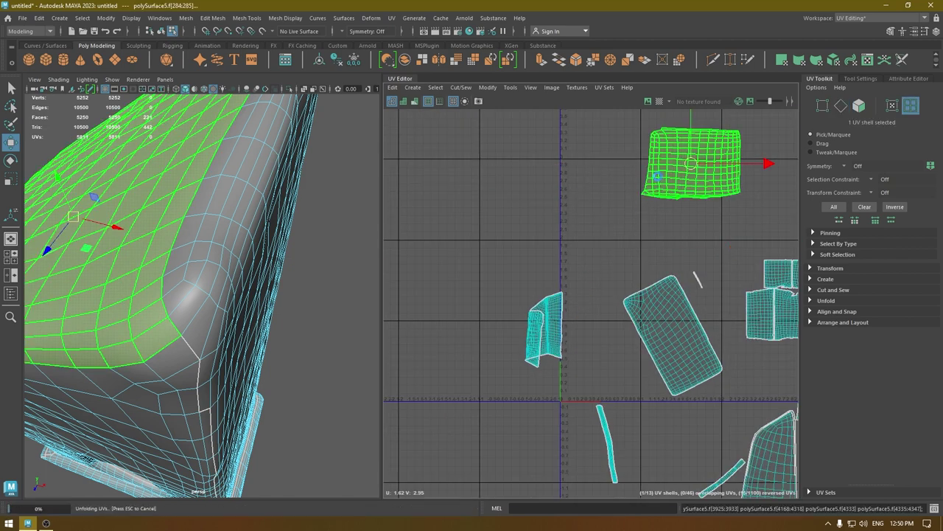
right_click_drag(611, 208, 570, 193)
left_click(531, 347)
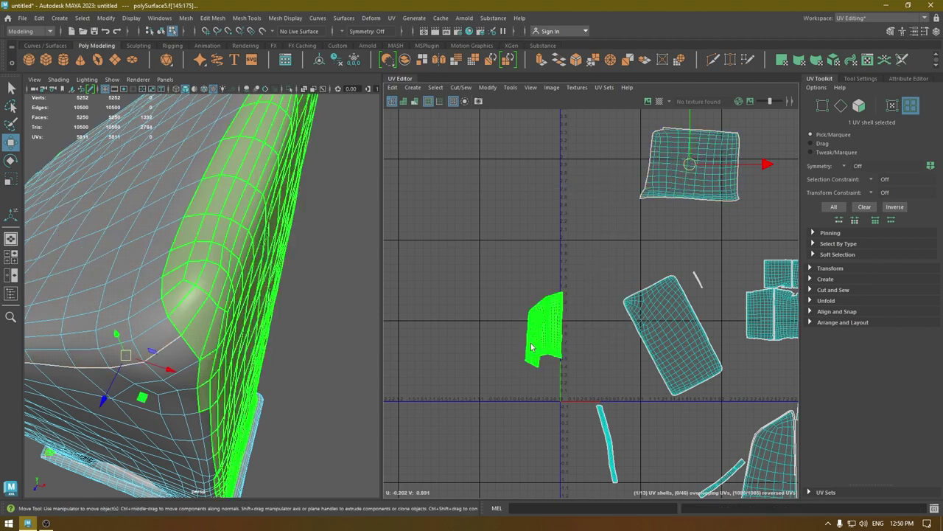
key("ctrl+u")
left_click(590, 323)
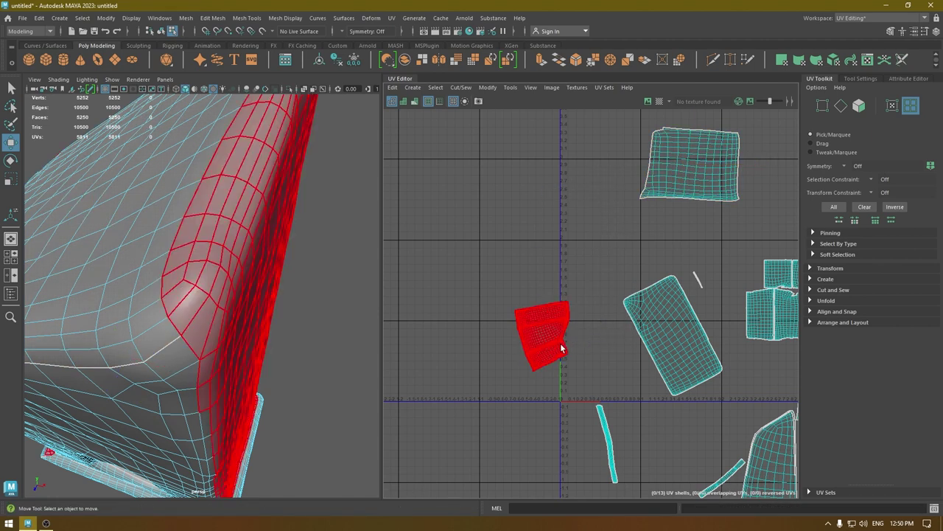
Step: Cut the six edges enclosing the small group of faces on the vertical edge just below the slanted top's corner
scroll(561, 342, "up", 2)
left_click(340, 352)
left_click_drag(340, 352, 286, 339, "alt")
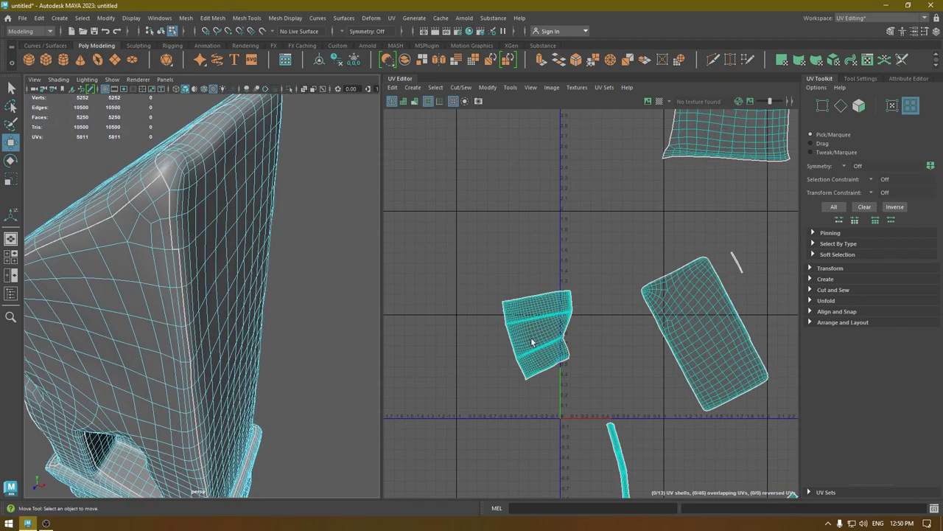
scroll(531, 341, "up", 1)
left_click_drag(242, 230, 268, 262, "alt")
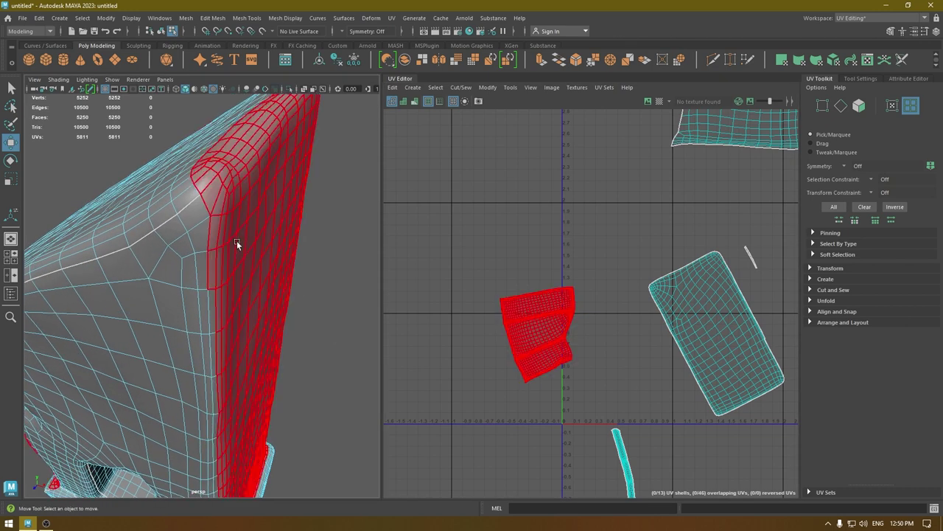
right_click_drag(235, 236, 234, 221)
left_click(221, 268)
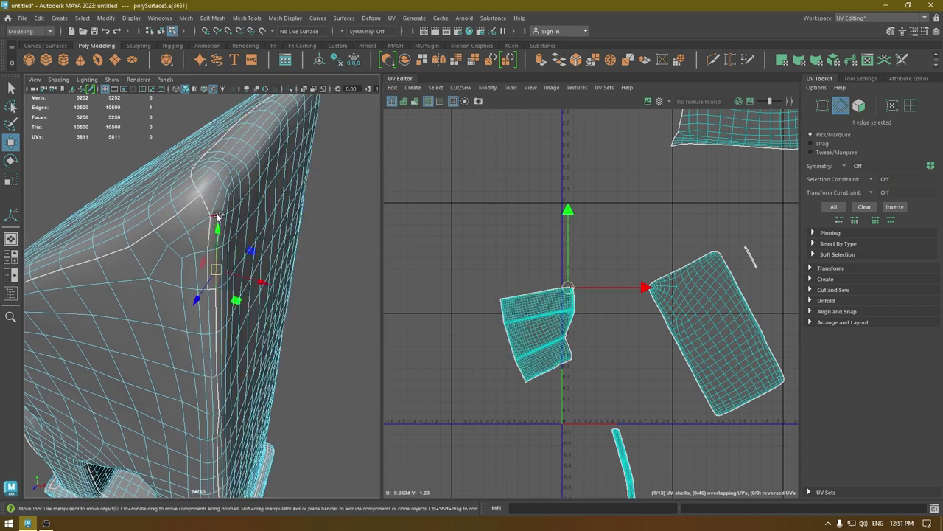
left_click(222, 193, "shift")
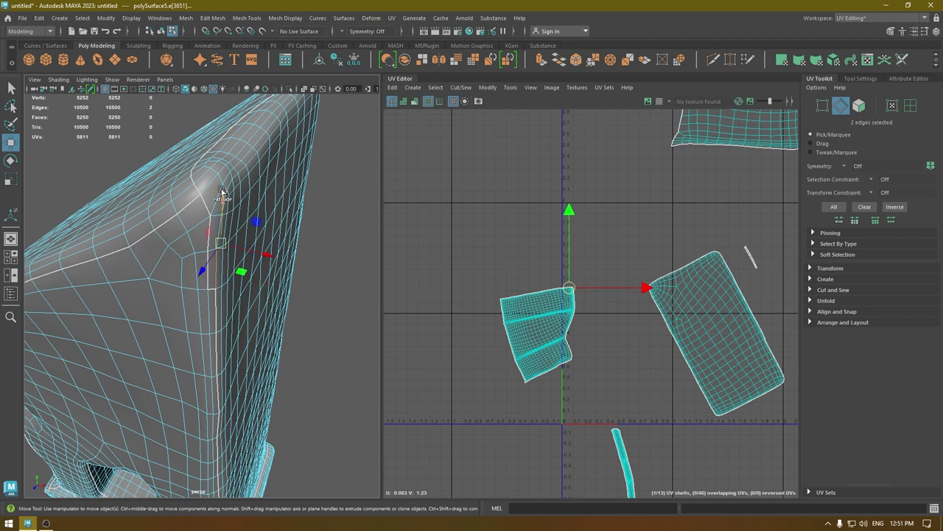
left_click(223, 184, "shift")
left_click(231, 196, "shift")
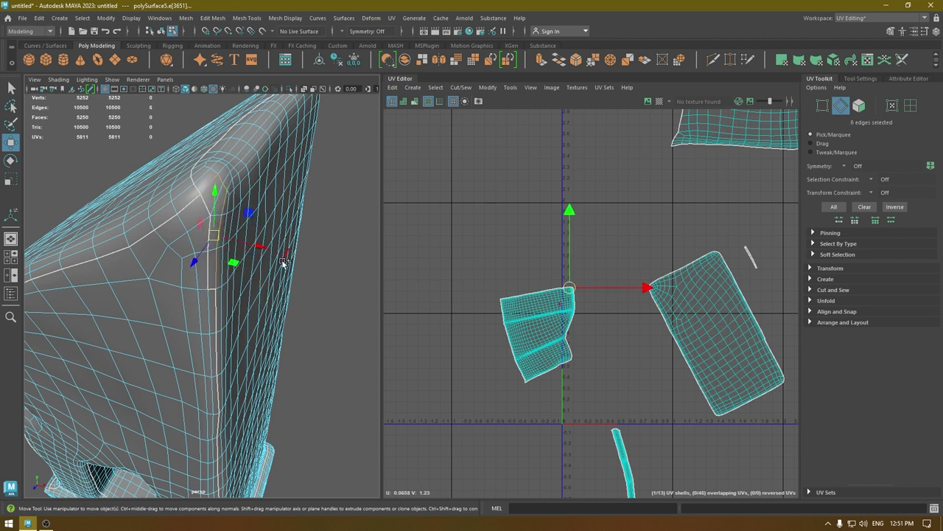
right_click_drag(548, 174, 527, 243, "shift")
Step: Move the upper body's side shell off the small cut-out shell, and unfold the small shell
left_click(536, 334)
left_click_drag(536, 335, 509, 335)
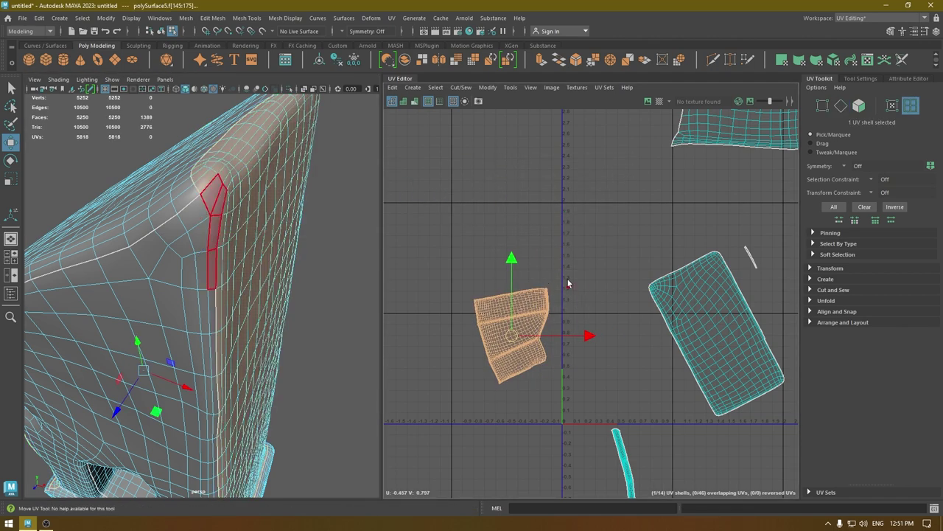
left_click_drag(558, 256, 608, 311)
key("f")
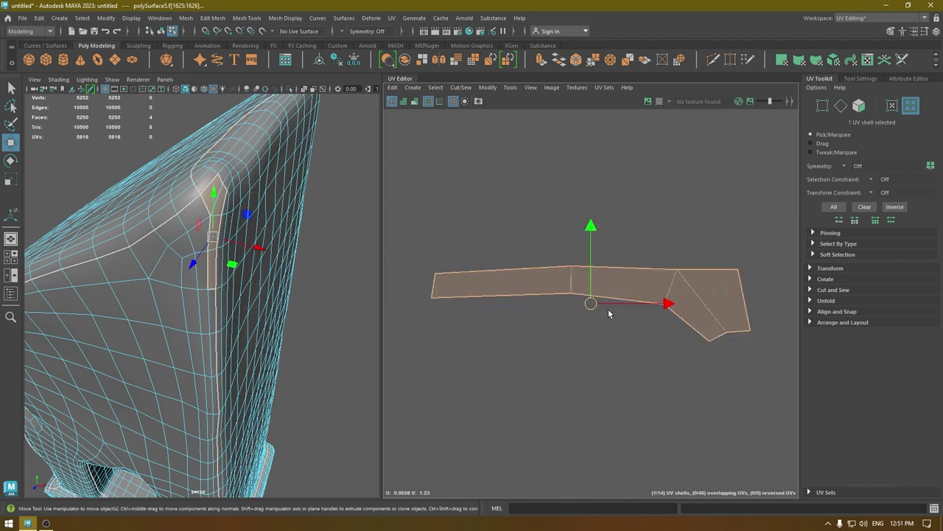
key("ctrl+u")
Step: Move and sew the small shell's lower boundary edges back onto the upper body's side shell
right_click_drag(597, 304, 566, 210)
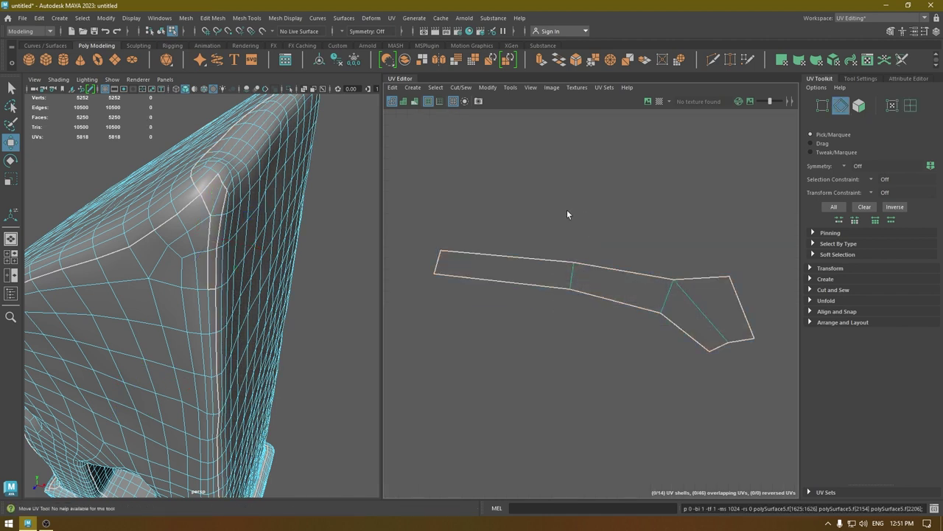
left_click(505, 286)
double_click(706, 345, "shift")
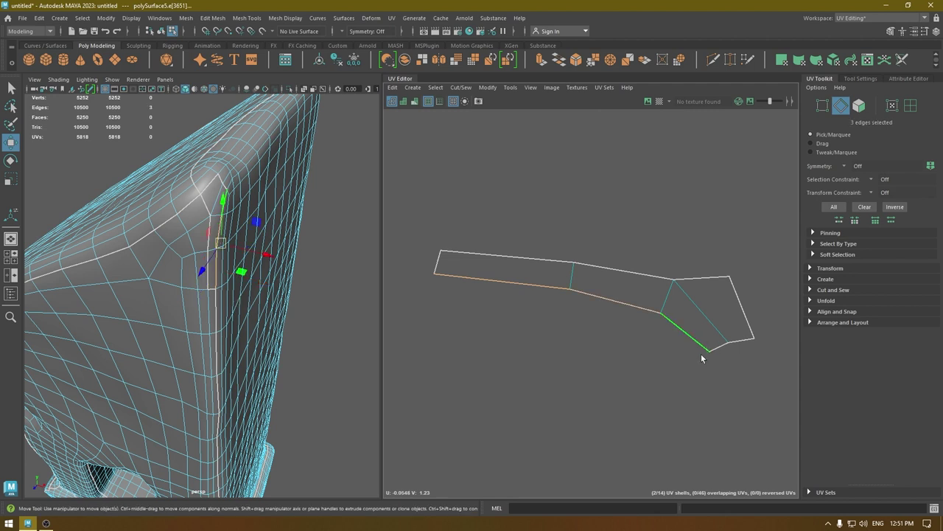
left_click(718, 351, "shift")
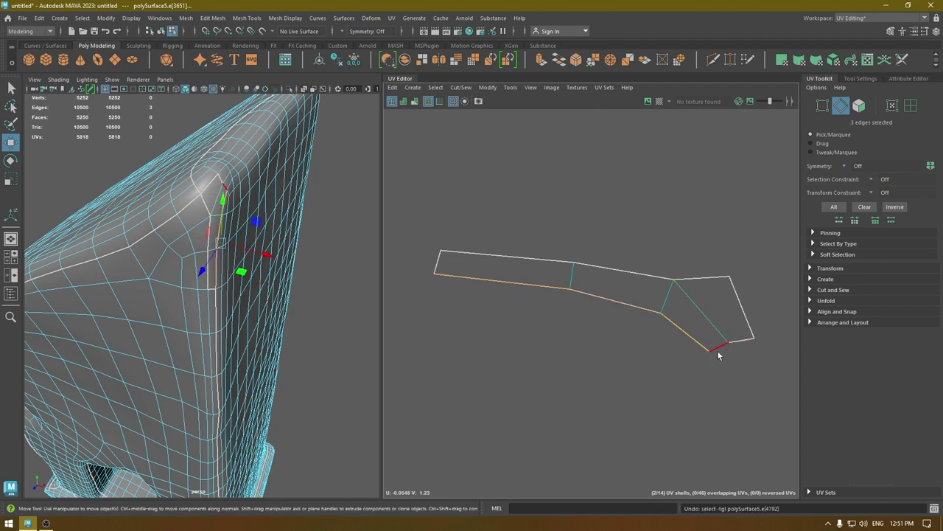
left_click(736, 345, "shift")
right_click_drag(729, 353, 712, 249, "shift")
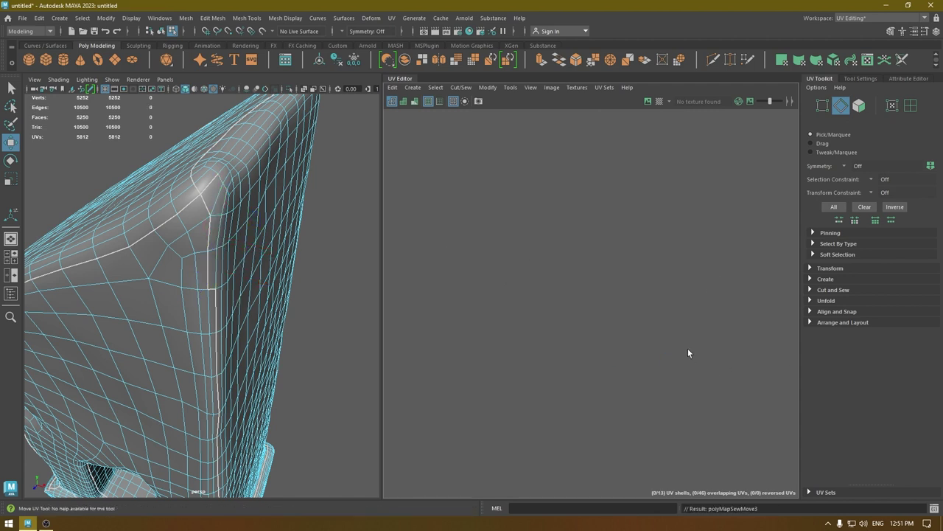
Step: Unfold the upper body's side shell again with the sewn corner faces included
key("f")
left_click(478, 308)
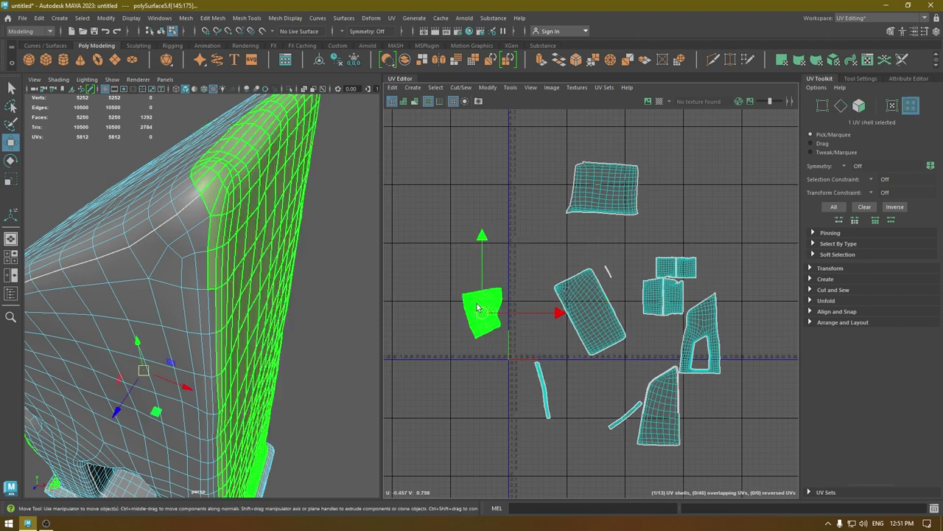
key("ctrl+u")
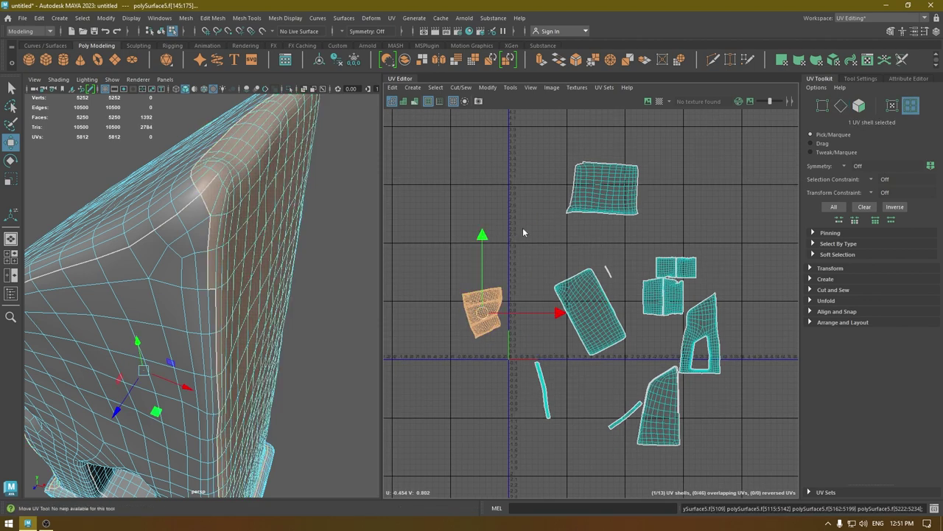
Step: Move and sew the boundary edges of the tiny strip beside the tilted rectangular shell onto its neighbouring shell
right_click_drag(524, 233, 607, 271)
left_click(608, 271)
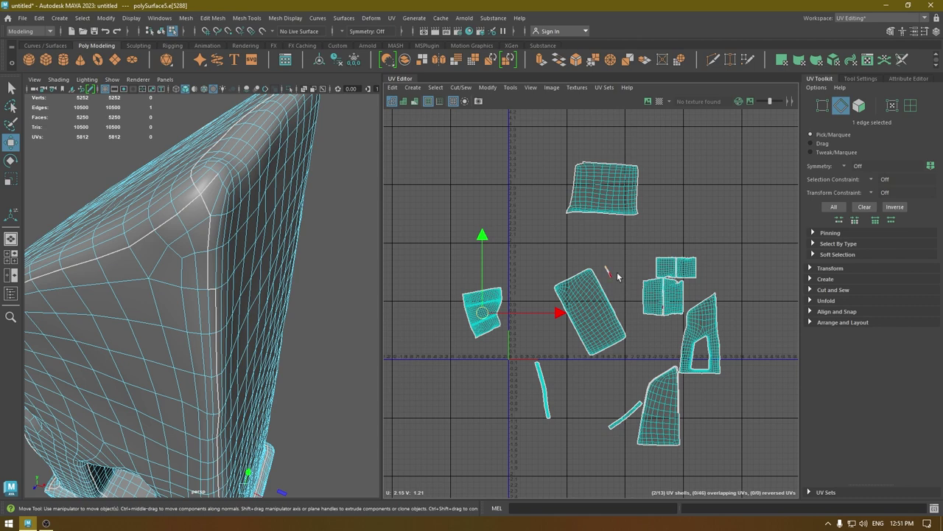
left_click(617, 274)
right_click_drag(617, 275, 618, 197, "shift")
Step: Select all the UV shells in the layout and unfold them together
right_click_drag(619, 251, 578, 237)
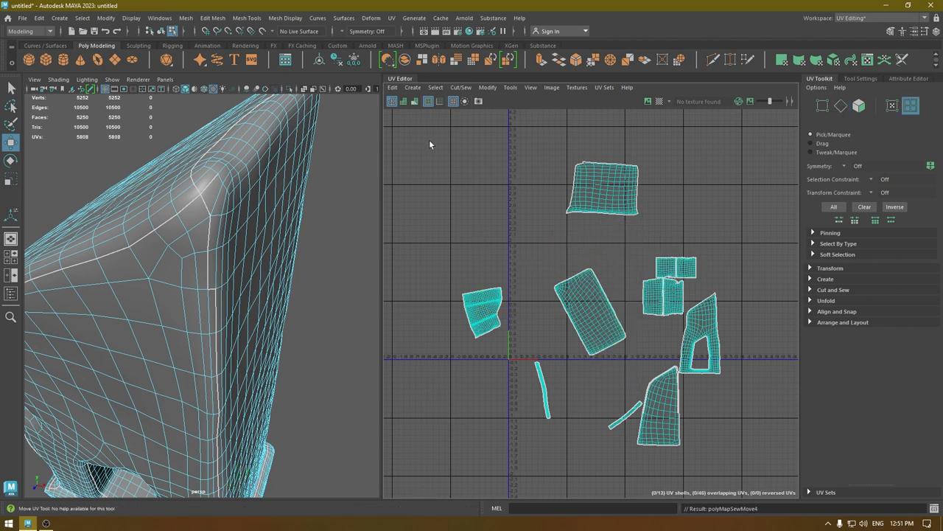
left_click_drag(422, 141, 797, 454)
key("ctrl+u")
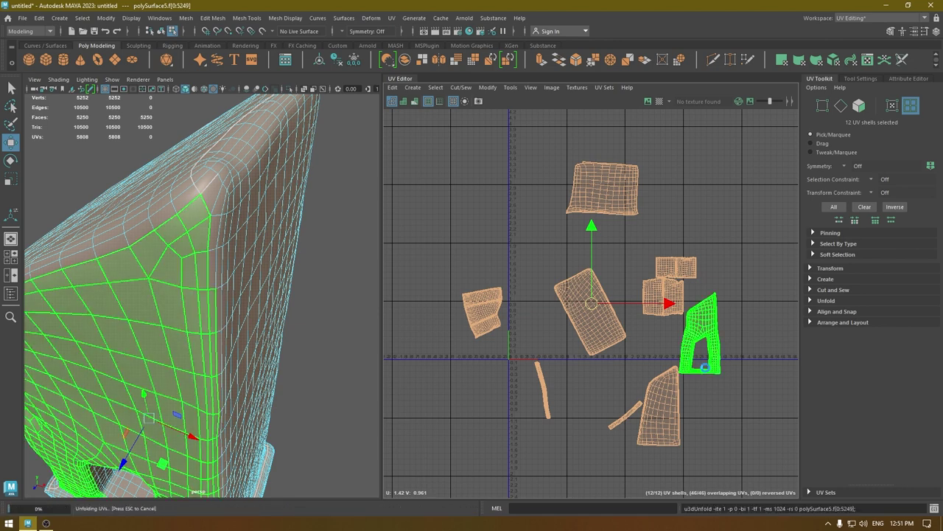
Step: Move the niche's back-panel shell down clear of the overlapping thin strip shell and locate the strip's faces on the model
left_click(669, 387)
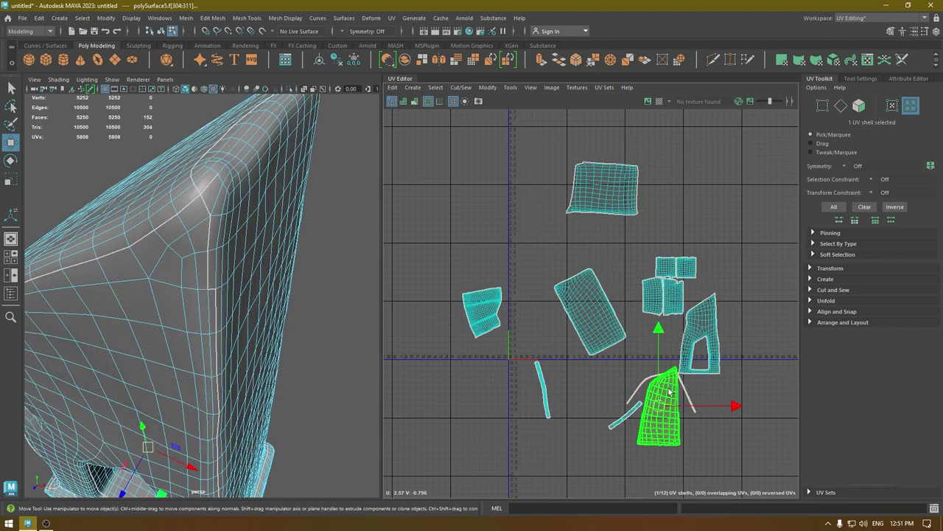
left_click_drag(659, 405, 663, 435)
left_click(648, 381)
left_click_drag(296, 403, 322, 309, "alt")
middle_click_drag(322, 308, 379, 176, "alt")
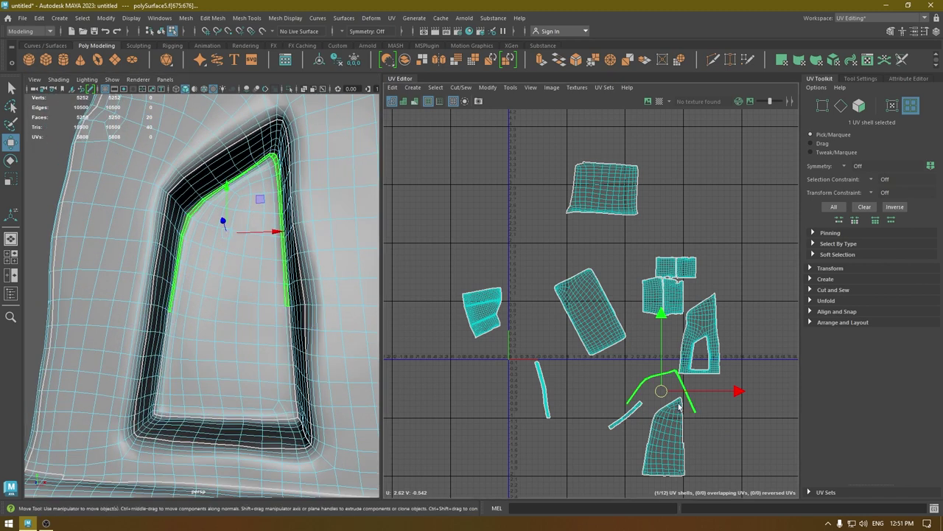
left_click_drag(321, 385, 280, 398, "alt")
Step: Move and sew the thin bent strip's inner edges onto the niche's back-panel shell
left_click(611, 380)
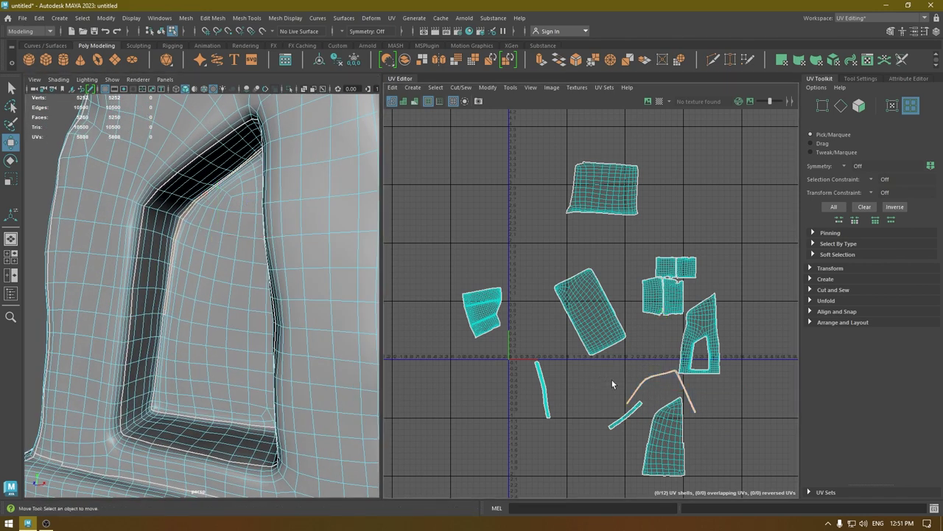
left_click(634, 393)
right_click_drag(648, 387, 691, 435, "alt")
middle_click_drag(691, 435, 672, 395, "alt")
right_click_drag(671, 394, 681, 428, "alt")
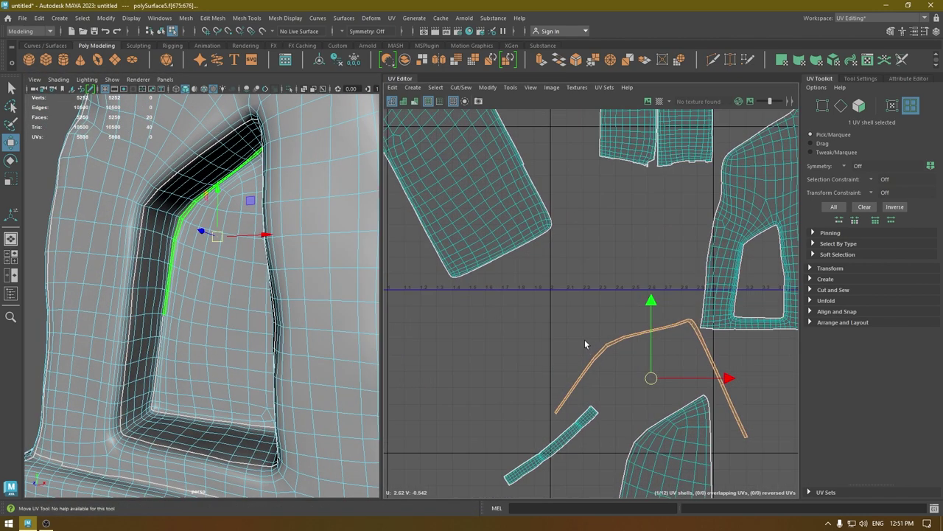
right_click_drag(585, 339, 580, 287)
left_click(564, 408)
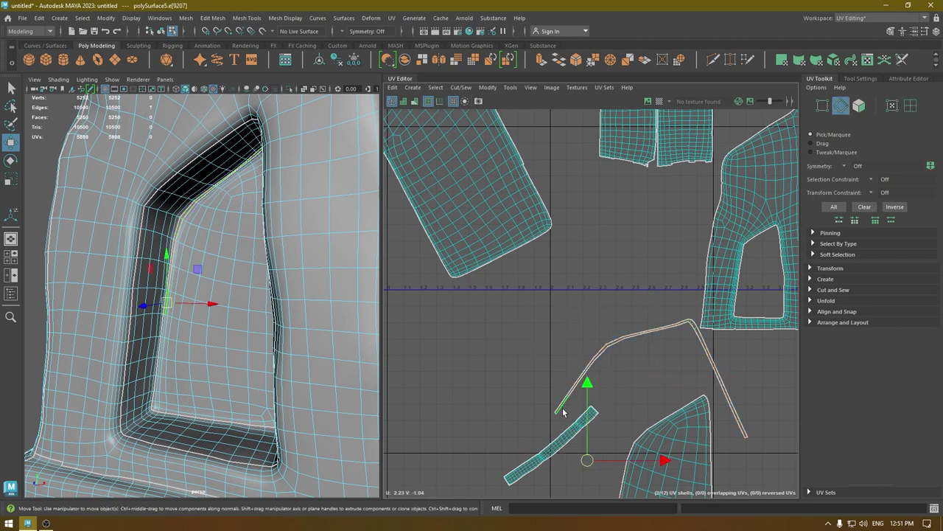
double_click(741, 434, "shift")
key("shift+s")
right_click_drag(737, 315, 608, 264, "alt")
middle_click_drag(608, 265, 670, 250, "alt")
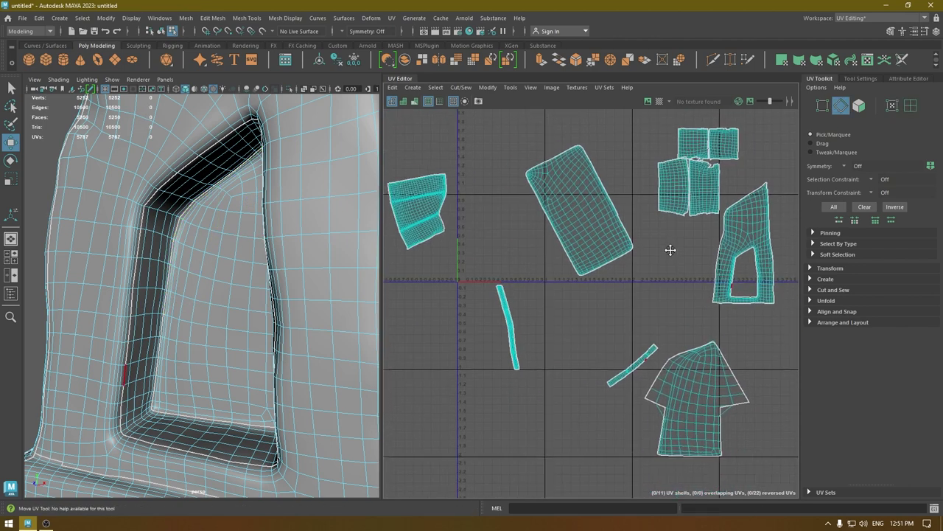
Step: Unfold the niche's back-panel shell together with the sewn strip faces
right_click_drag(669, 250, 620, 250)
left_click(684, 371)
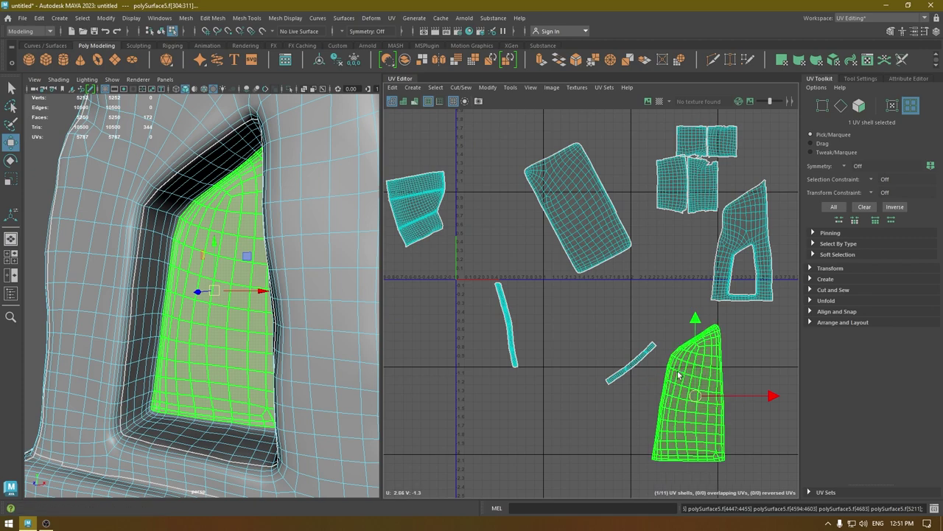
key("f")
key("a")
right_click_drag(588, 154, 508, 166, "alt")
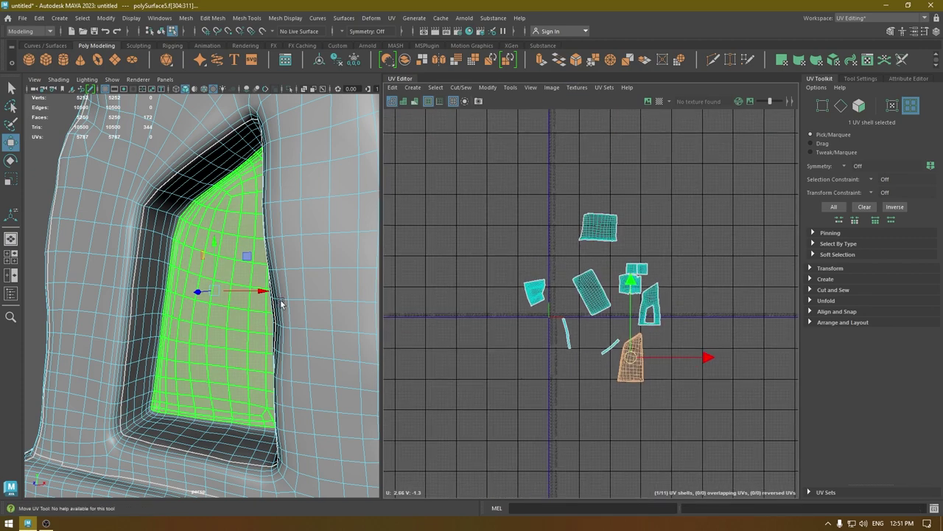
Step: Display the checker map on the whole monument and view it from the niche side
right_click_drag(282, 302, 192, 203, "alt")
left_click_drag(192, 203, 259, 235, "alt")
left_click(660, 101)
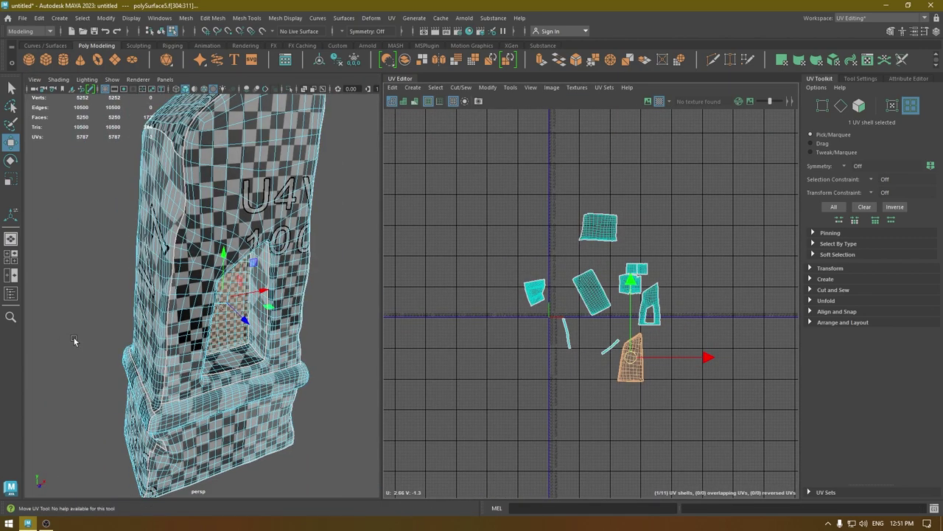
left_click_drag(147, 308, 193, 315, "alt")
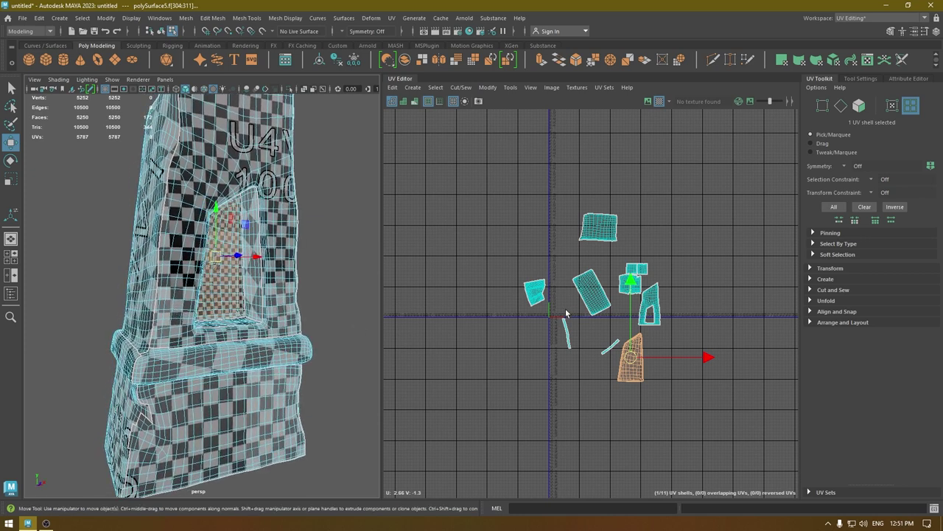
Step: Rotate the ledge band's narrow strip shell so that it lies horizontally
left_click(566, 331)
scroll(566, 313, "up", 3)
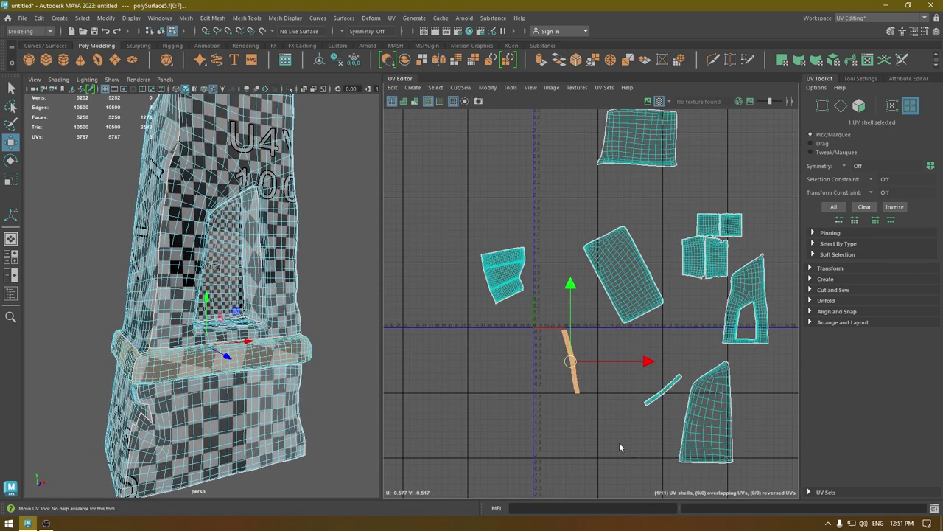
key("f")
key("e")
left_click_drag(608, 376, 660, 313)
key("w")
Step: Select every UV shell, unfold them all and lay them out inside the 0–1 UV tile
scroll(601, 332, "down", 6)
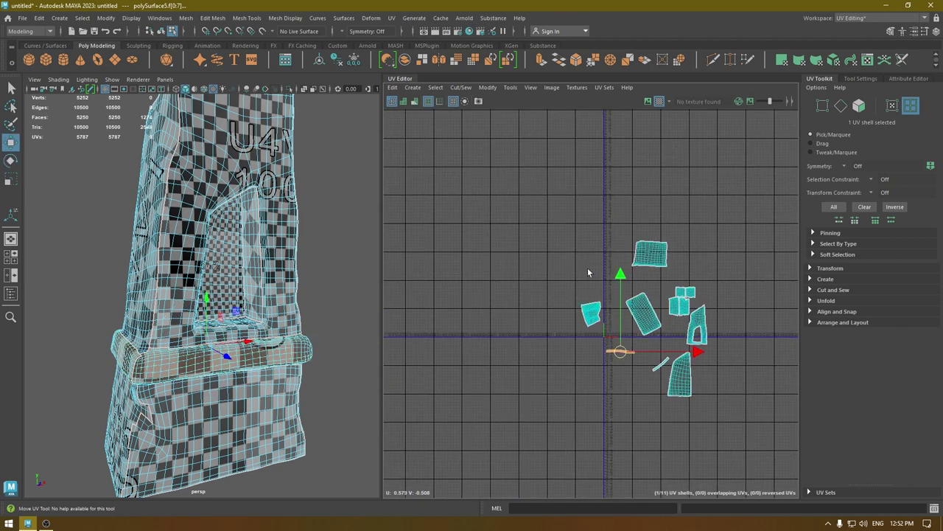
left_click(517, 197)
left_click_drag(545, 215, 796, 435)
key("ctrl+u")
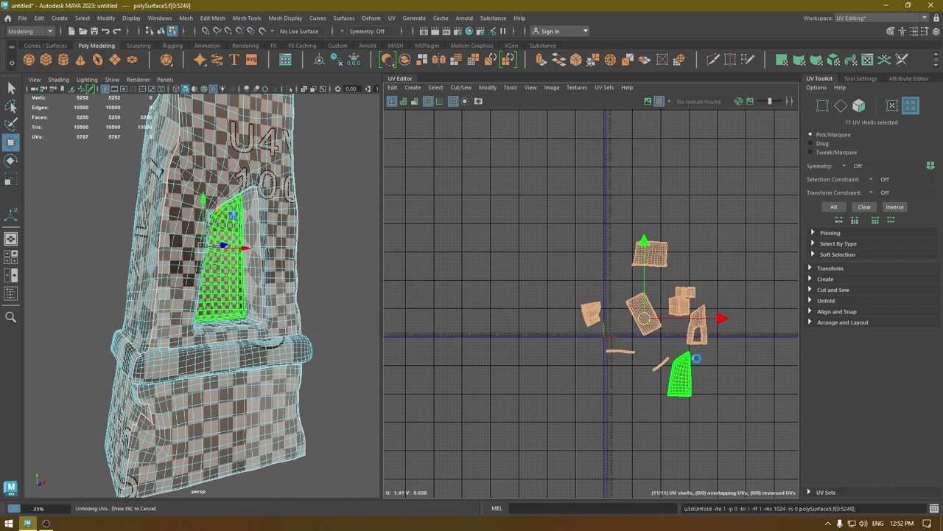
key("ctrl+l")
key("f")
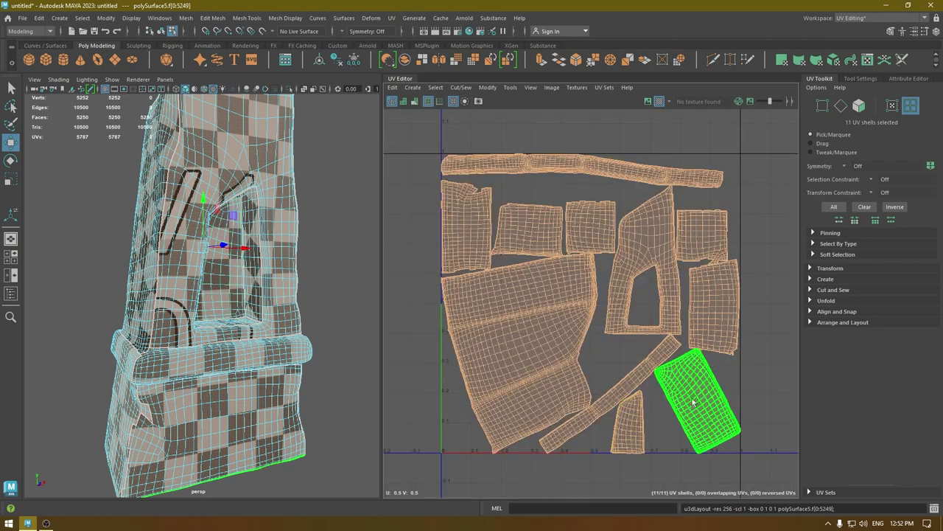
Step: Rotate the large upper-body shell so that its three sides stand upright
left_click(535, 390)
key("e")
left_click_drag(533, 420, 619, 350)
key("w")
Step: Cut the large upper-body shell along the vertical corner edge loop beside its shorter, narrower side
left_click(539, 227)
key("F10")
scroll(539, 227, "up", 5)
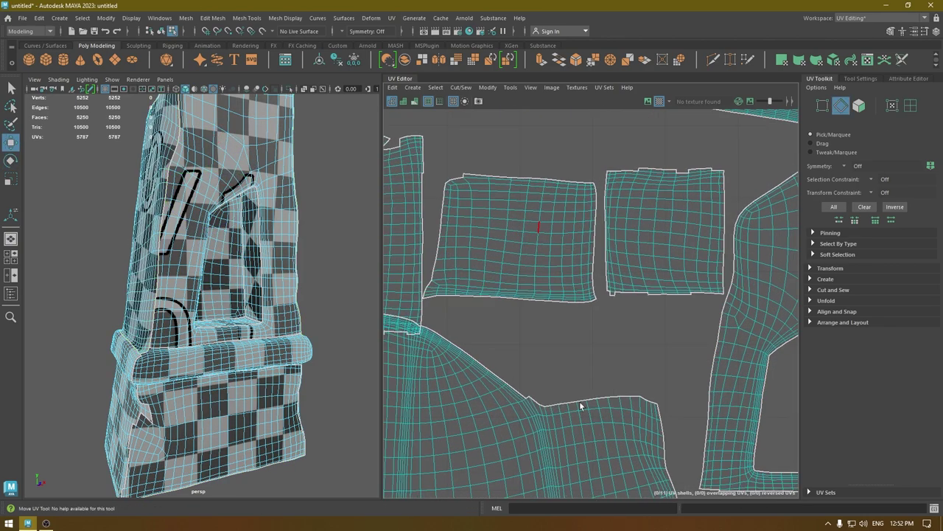
middle_click_drag(581, 405, 598, 315, "alt")
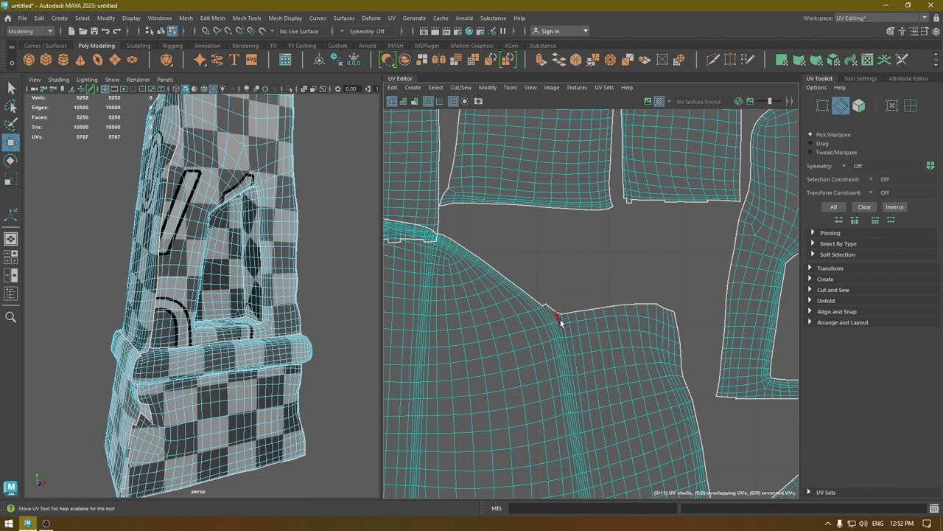
double_click(560, 322)
middle_click_drag(594, 419, 619, 263, "alt")
right_click_drag(637, 270, 598, 283, "shift")
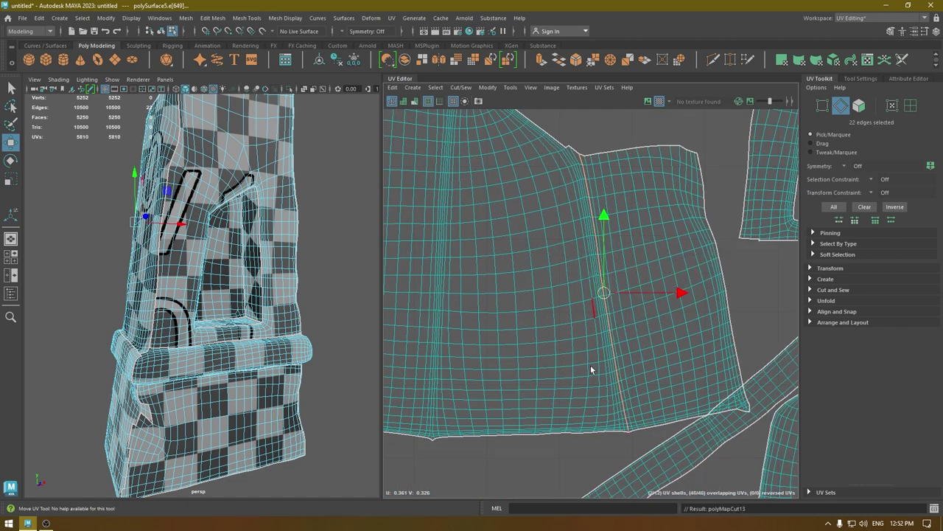
Step: Cut the rest of the upper-body shell along the vertical edge loop at its other corner
middle_click_drag(590, 366, 665, 388, "alt")
right_click_drag(665, 388, 568, 320, "alt")
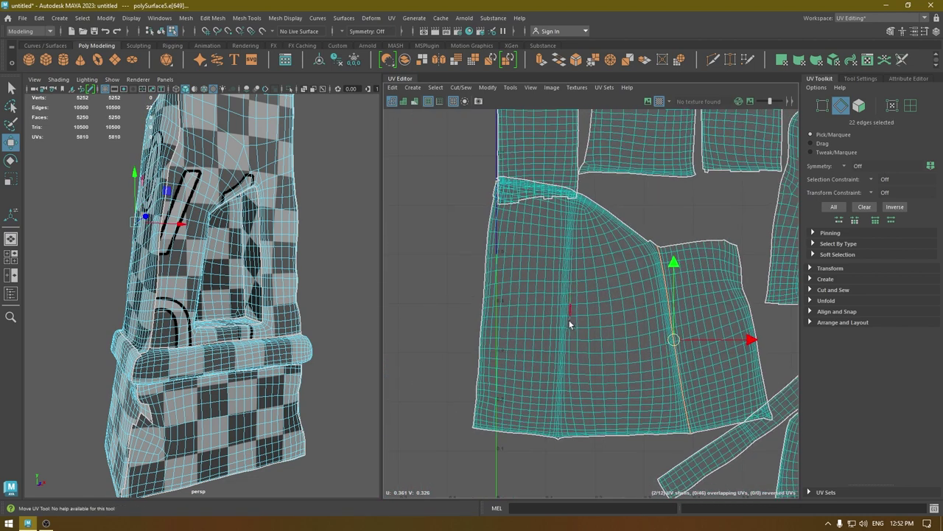
double_click(558, 429)
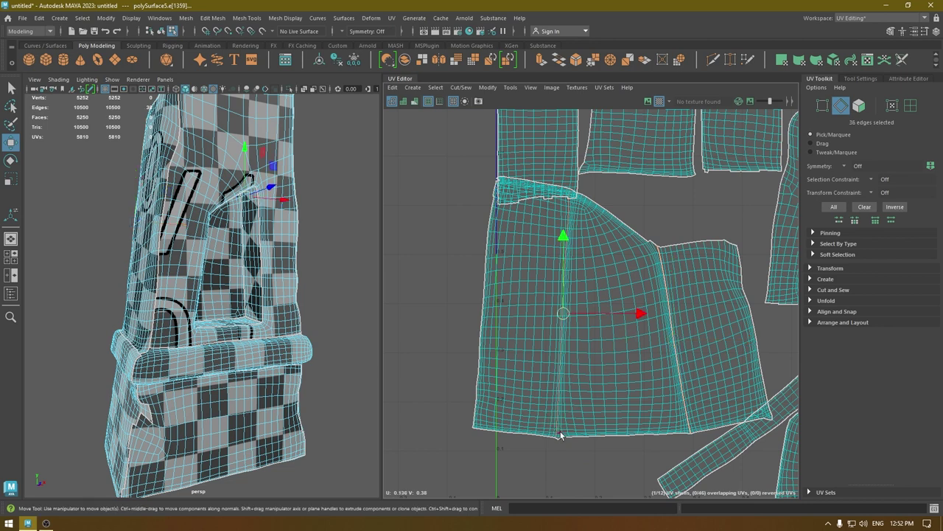
key("Right")
right_click_drag(628, 318, 591, 330, "shift")
left_click_drag(183, 338, 409, 350, "alt")
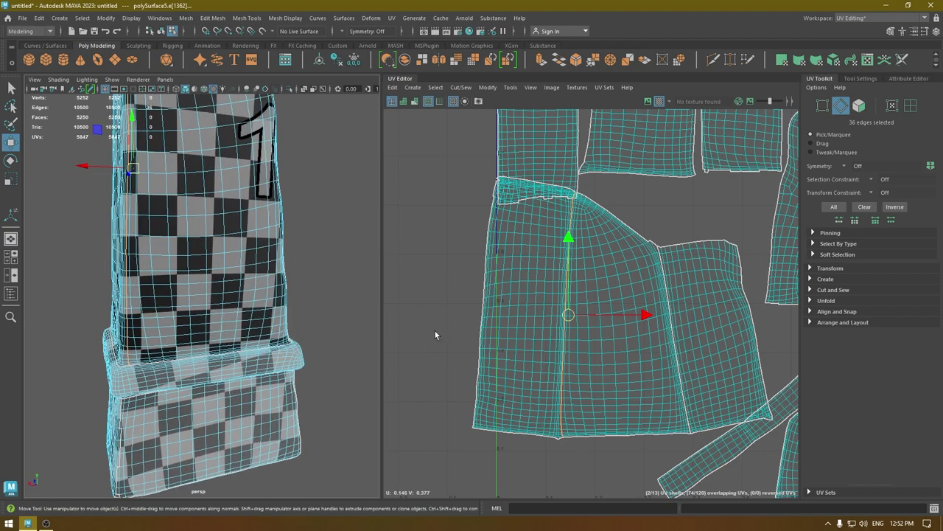
Step: Unfold the three separated upper-body shells and move the middle and tall rectangular ones to spread them apart
right_click_drag(593, 291, 525, 258)
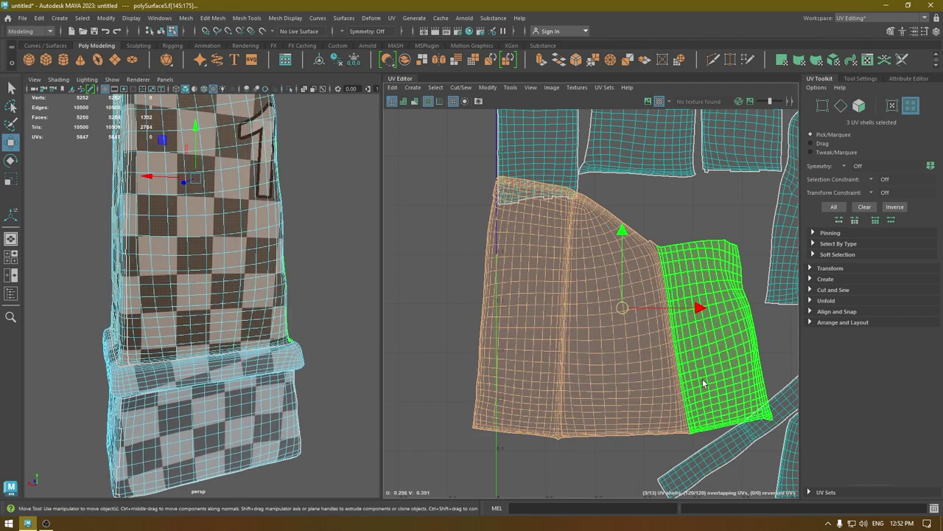
key("ctrl+u")
left_click(643, 327)
left_click_drag(628, 317, 617, 366)
left_click(720, 312)
left_click(528, 314)
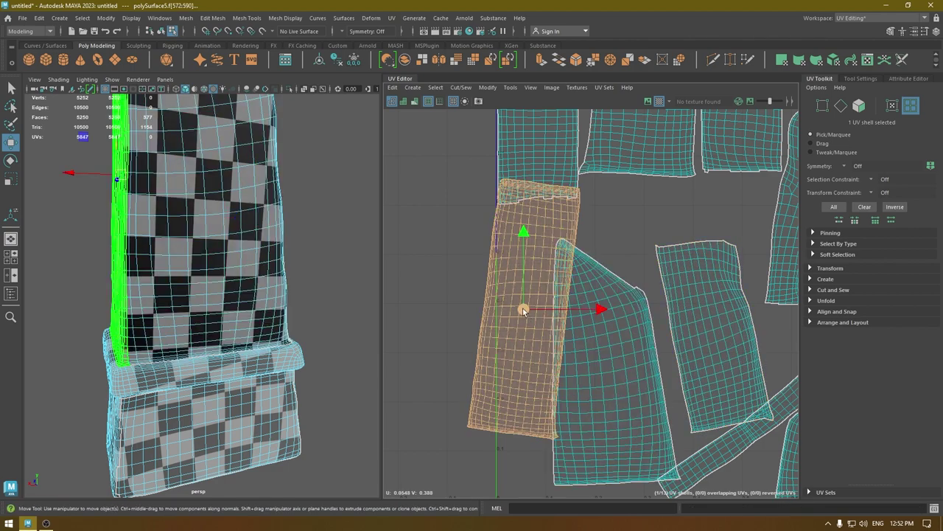
left_click_drag(526, 314, 514, 345)
Step: Unfold all the shells again, including the newly cut upper-body sides, and repack them into the 0–1 tile
right_click_drag(578, 406, 507, 201, "alt")
scroll(507, 200, "down", 2)
left_click(516, 179)
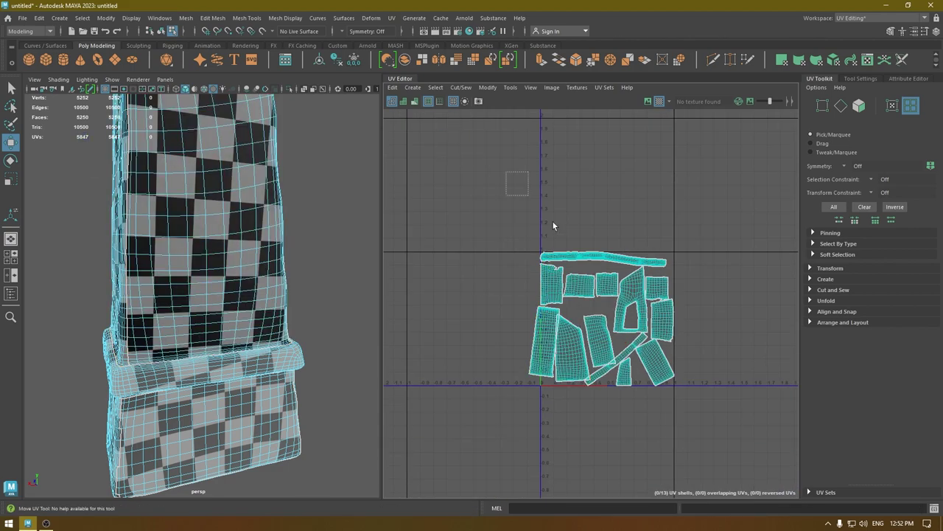
left_click_drag(552, 220, 773, 474)
key("ctrl+u")
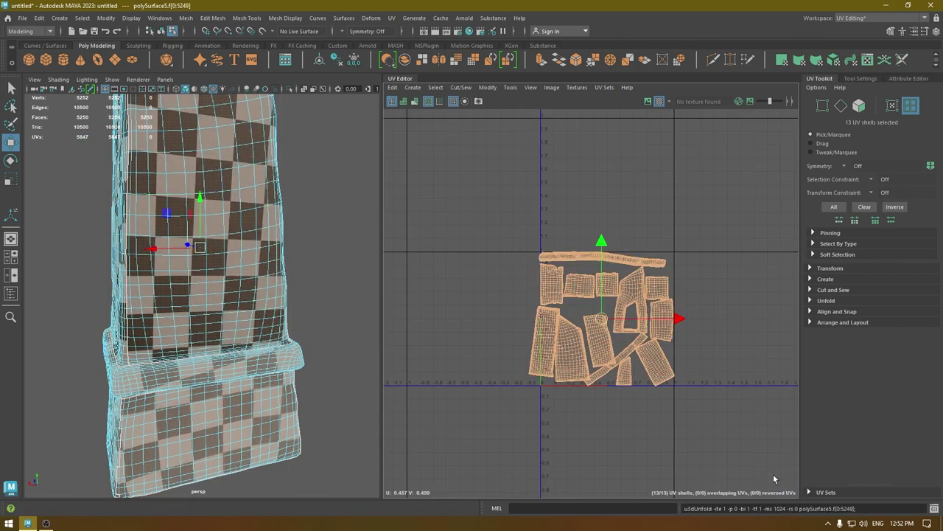
key("ctrl+l")
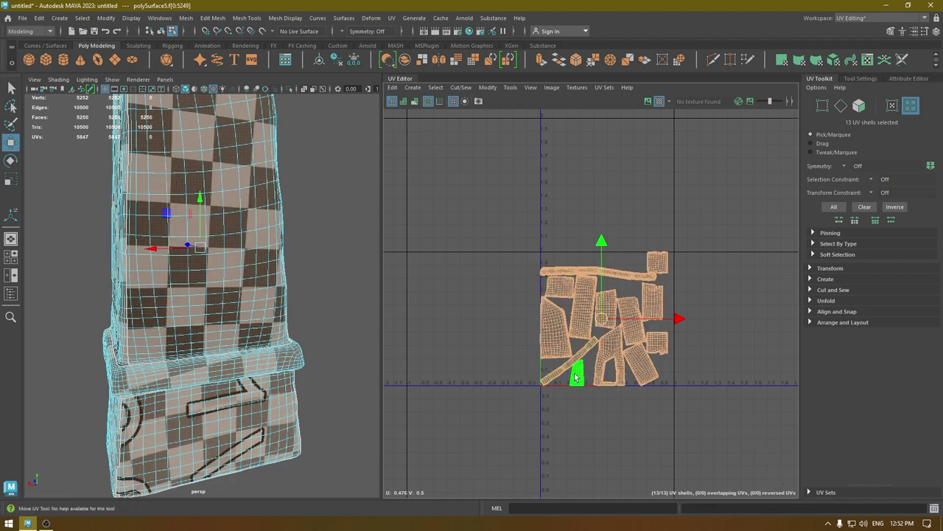
Step: Orient the diagonal niche strip shell and rotate it so that it lies horizontally
left_click(576, 376)
right_click_drag(560, 284, 553, 423, "shift")
key("e")
left_click_drag(587, 425, 634, 384)
key("w")
left_click_drag(246, 308, 16, 314, "alt")
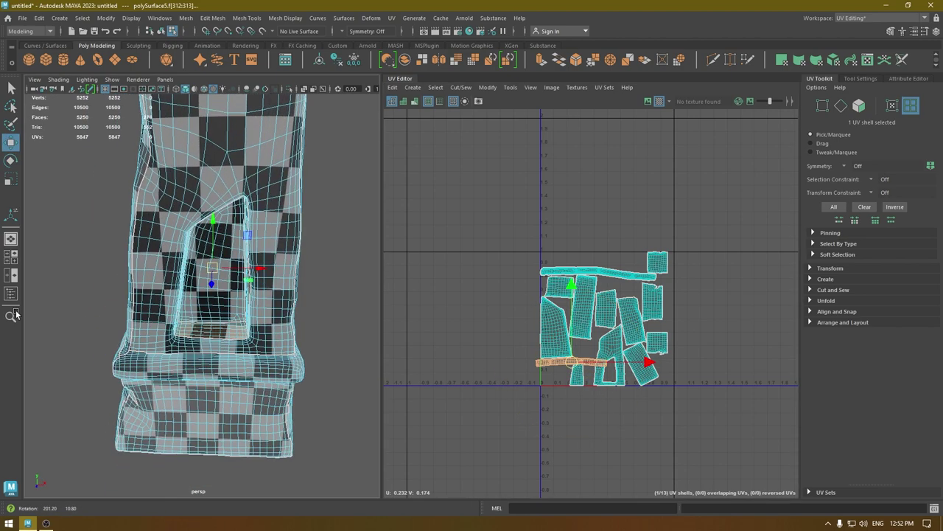
scroll(187, 308, "up", 7)
Step: Straighten the tall rectangular upper-body shell with Orient Shells and check where the neighbouring small shell sits on the model
left_click(602, 275)
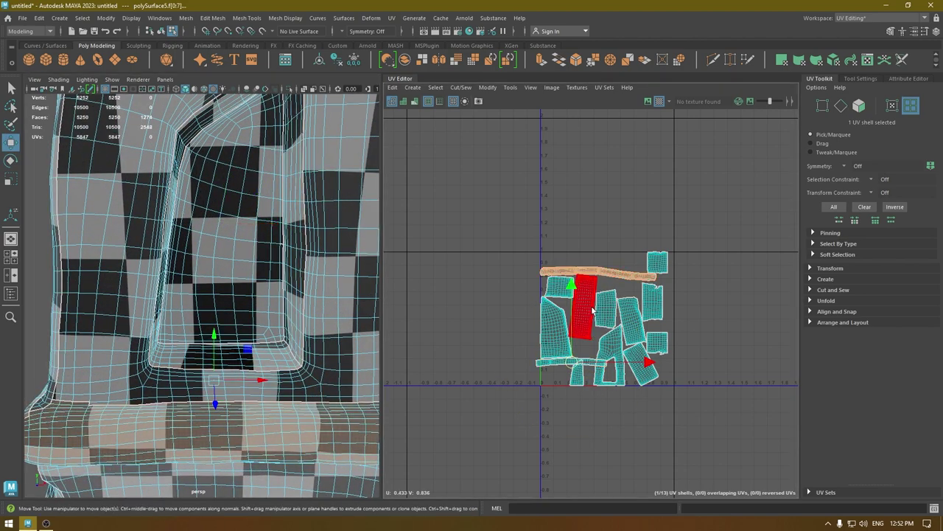
left_click(593, 308)
right_click_drag(593, 307, 576, 434, "shift")
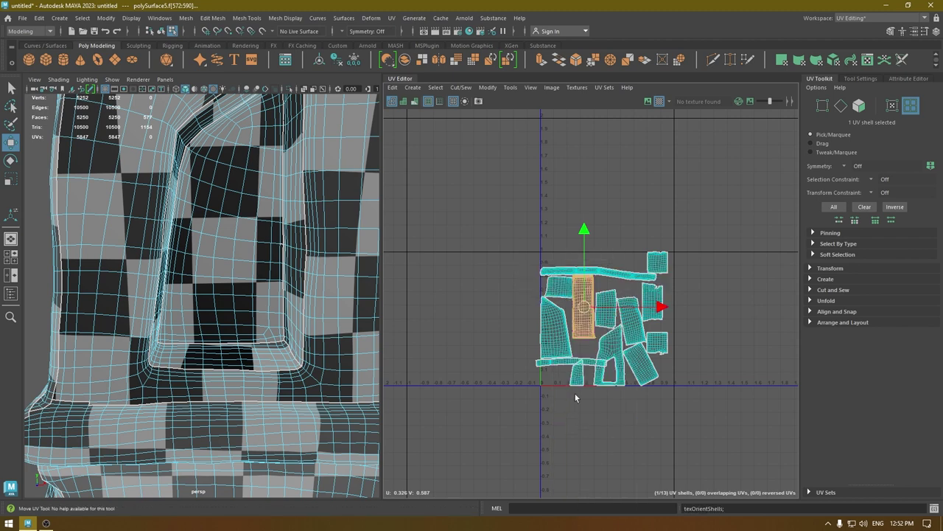
left_click(551, 327)
left_click(563, 294)
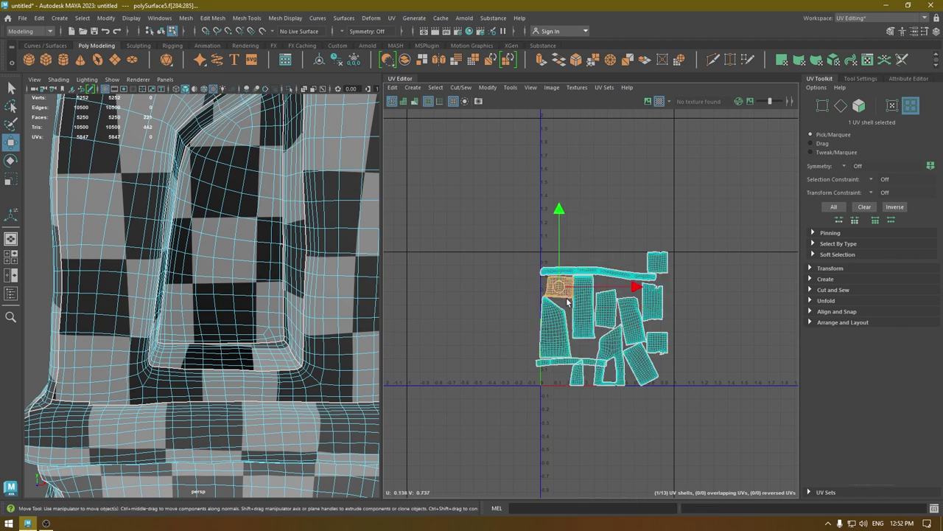
scroll(364, 275, "down", 5)
left_click_drag(364, 275, 317, 266, "alt")
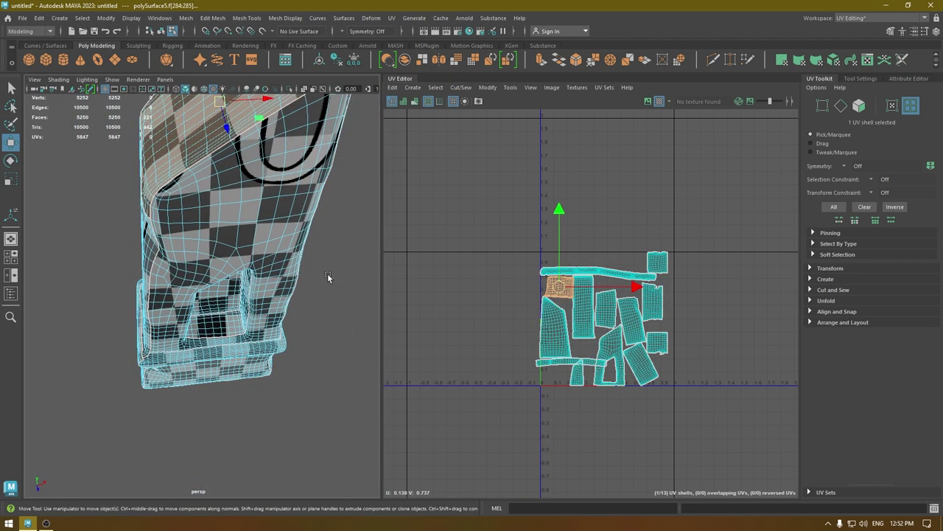
Step: Rotate the leaning upper-body side shell between the small trapezoid and the notched shell until it stands upright
left_click(615, 318)
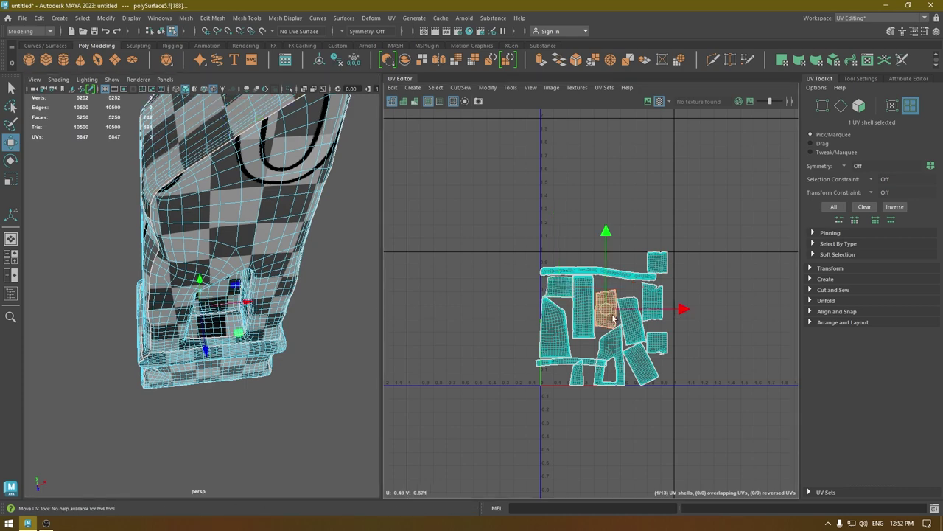
left_click(626, 325)
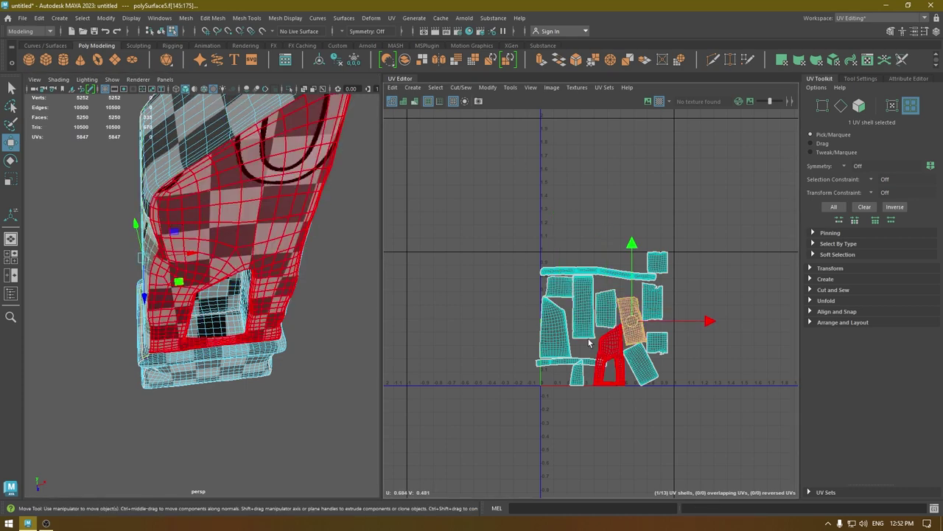
key("e")
left_click_drag(693, 355, 579, 392)
Step: Orient the tilted base shell below the upright side shell and rotate it until it lies horizontally
left_click(650, 363)
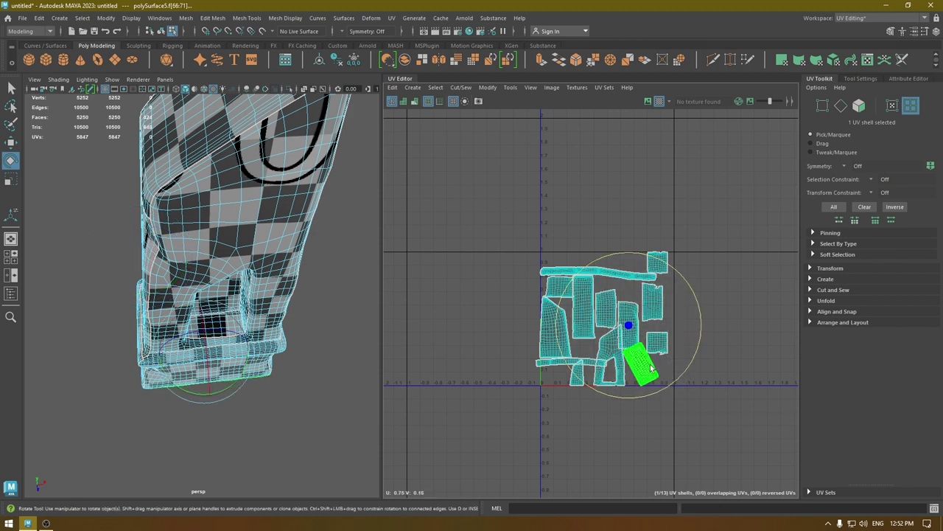
key("g")
left_click_drag(693, 414, 618, 434)
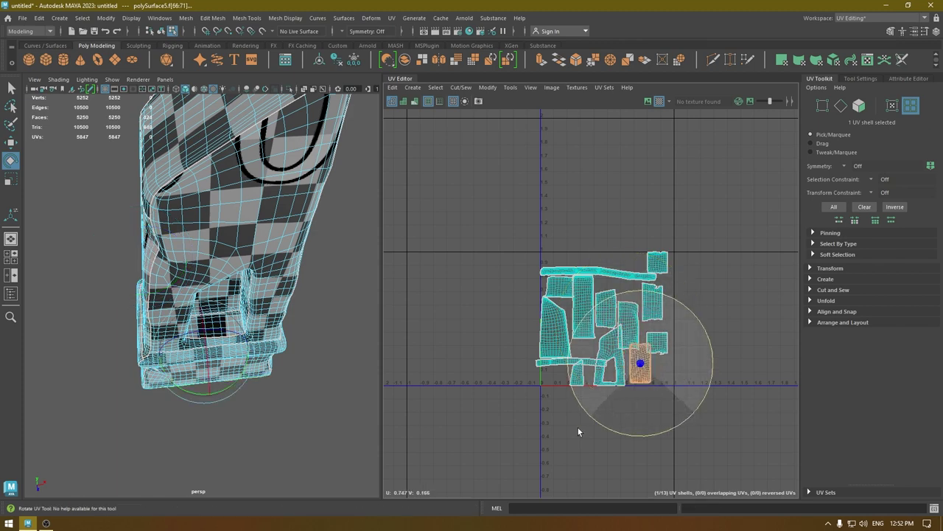
left_click_drag(300, 391, 296, 308, "alt")
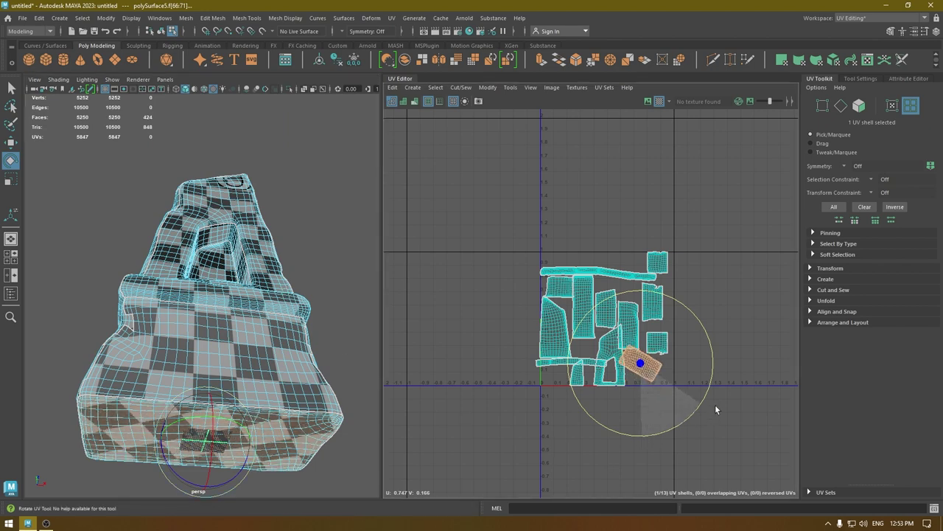
Step: Align the niche-front shell and small square base shells, and rotate the notched rectangular base shell to lie horizontally
left_click(616, 338)
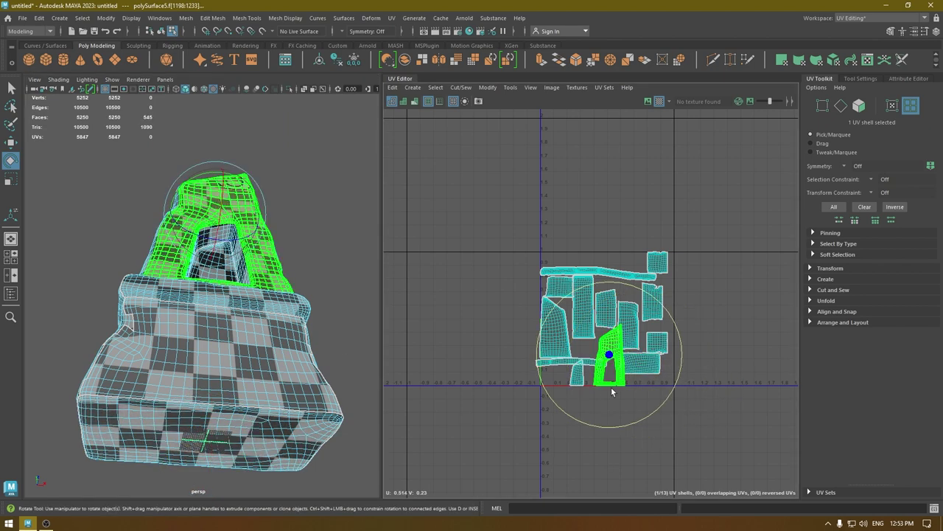
left_click(655, 346)
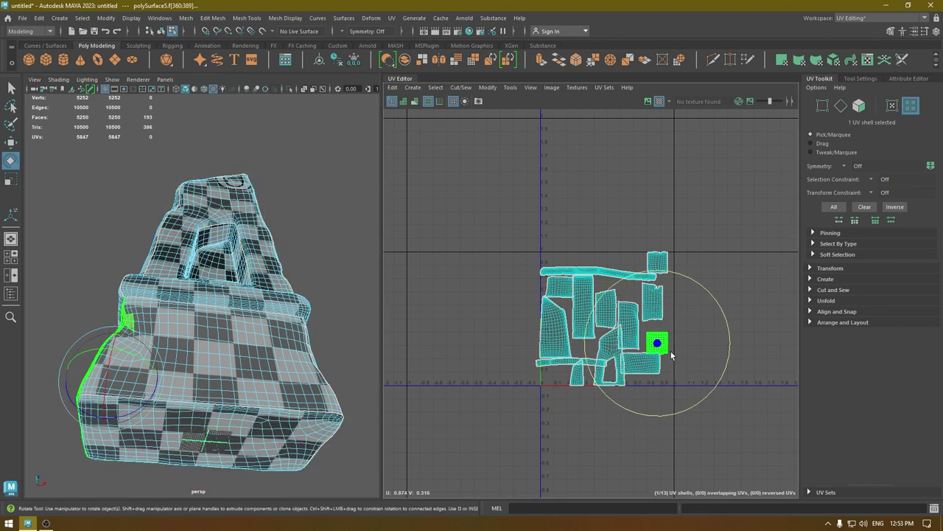
left_click(655, 308)
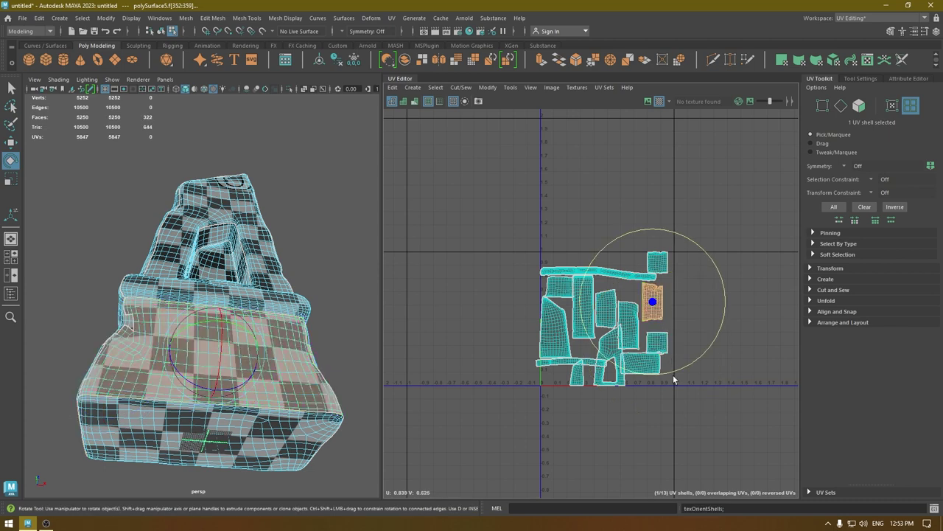
left_click_drag(674, 379, 730, 280)
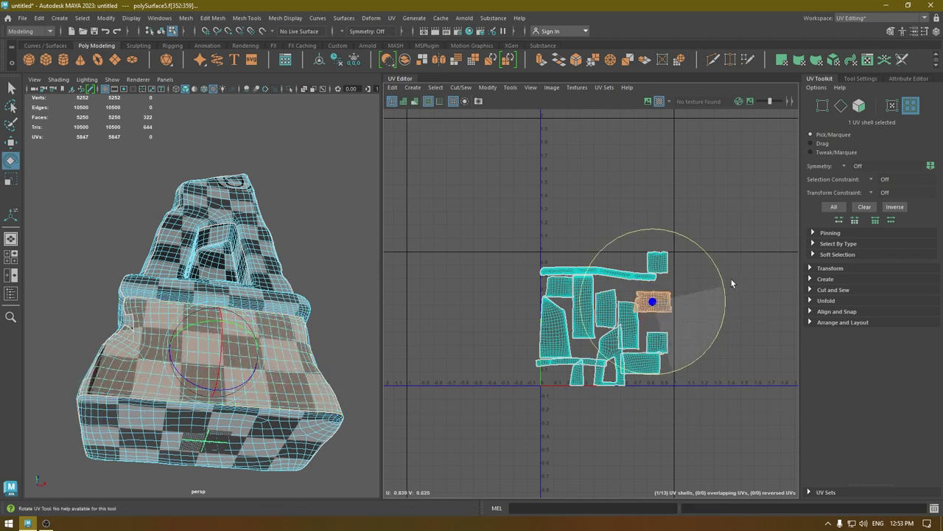
left_click(656, 270)
Step: Select all the UV shells and repack them into the 0–1 tile
left_click_drag(487, 246, 808, 505)
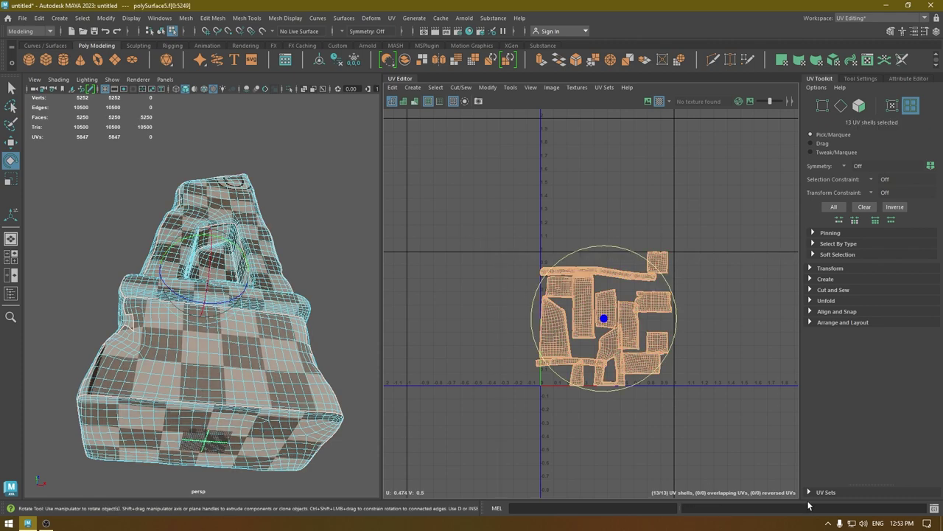
right_click_drag(739, 354, 638, 310, "shift")
key("w")
key("f")
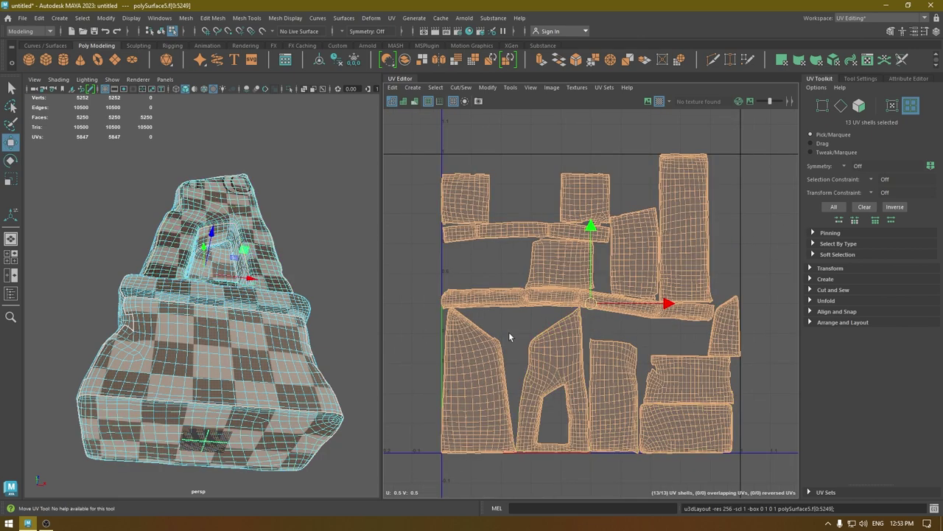
Step: Return the obelisk to object mode, unhide the other objects and clear the selection
left_click_drag(300, 308, 278, 299, "alt")
right_click_drag(279, 298, 305, 284)
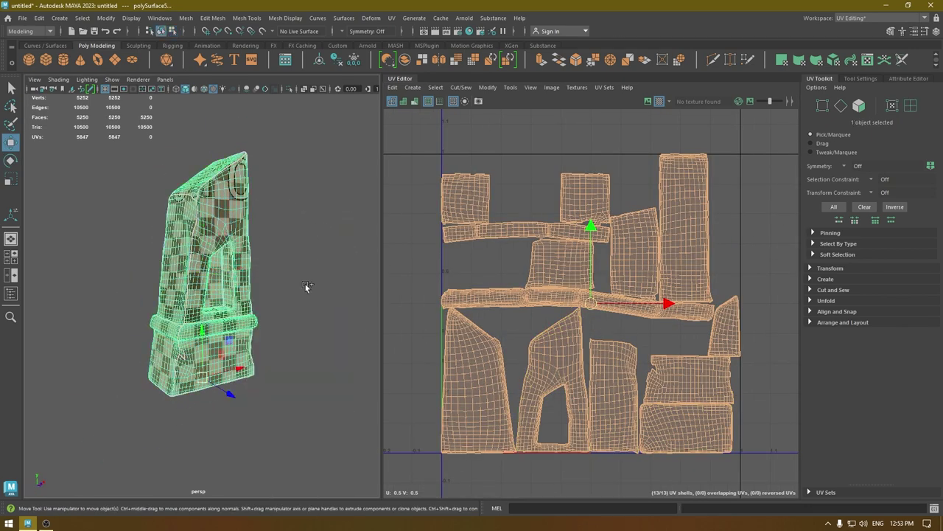
key("ctrl+shift+h")
left_click(291, 285)
key("f")
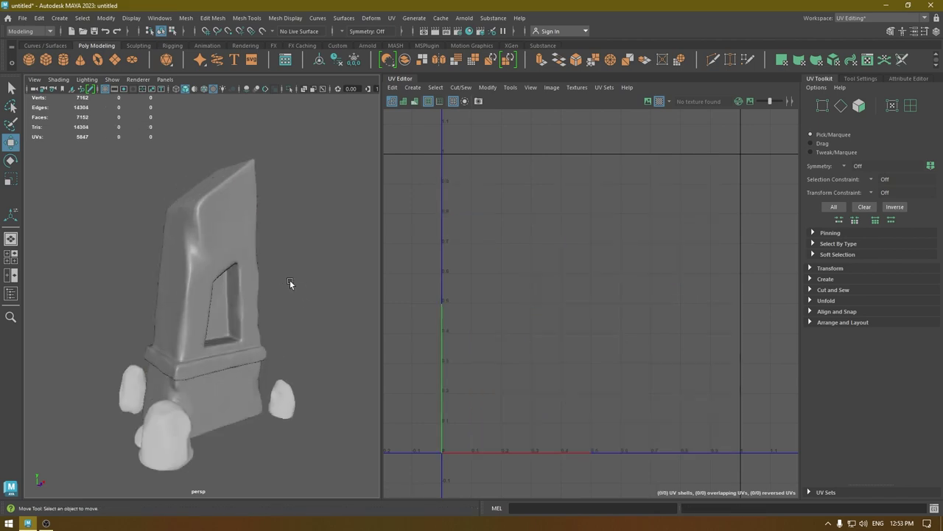
Step: Isolate the large rock in front of the obelisk by hiding all the unselected objects
left_click(174, 428)
middle_click_drag(179, 440, 199, 331, "alt")
left_click_drag(200, 330, 214, 347, "alt")
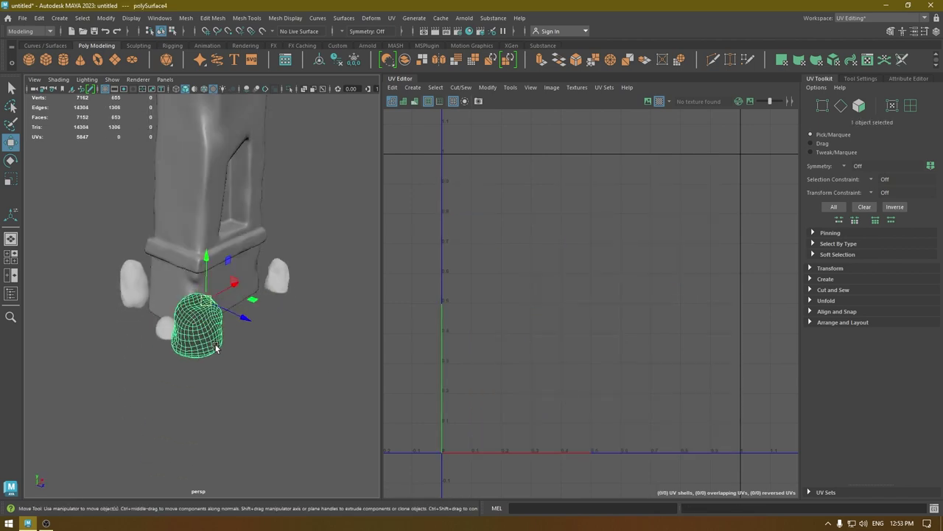
right_click_drag(215, 347, 249, 296, "alt")
left_click_drag(250, 297, 234, 343, "alt")
key("alt+h")
key("f")
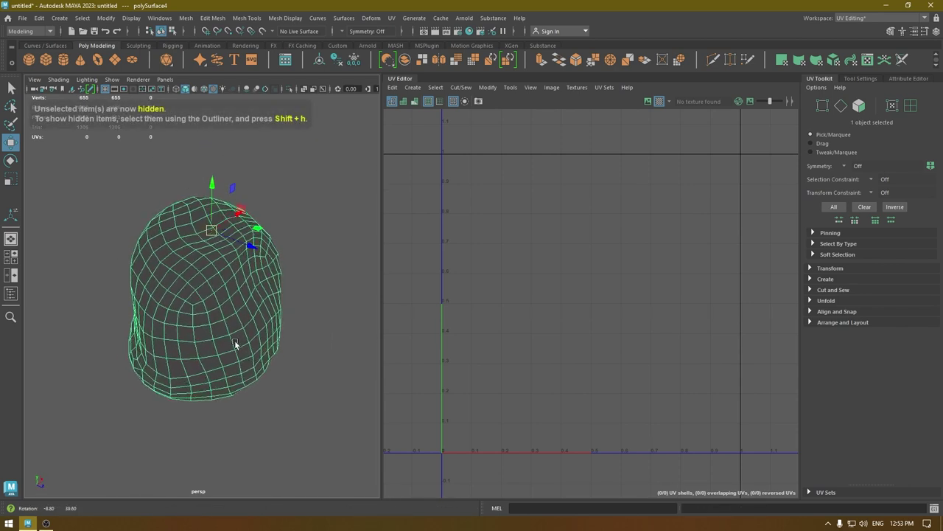
left_click_drag(324, 148, 364, 141, "alt")
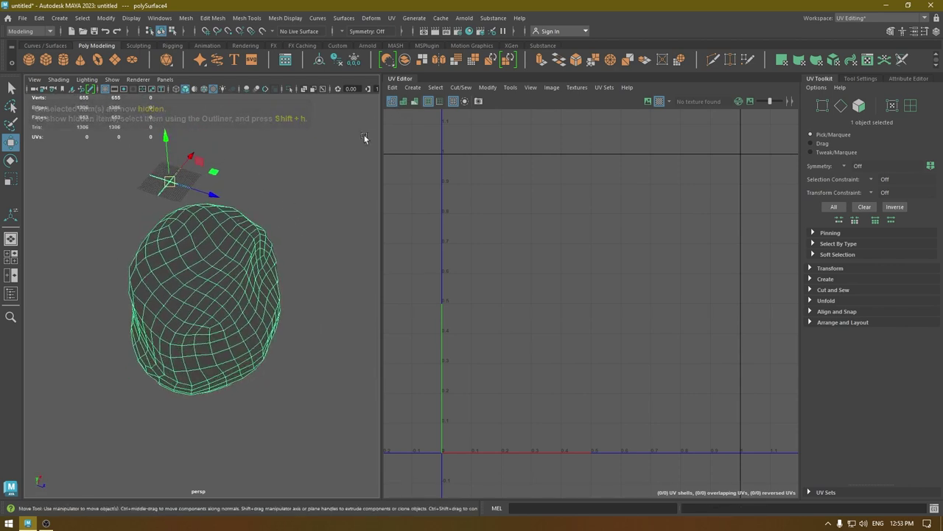
Step: Try automatic UV mapping on the isolated rock and undo it
left_click(412, 87)
left_click(433, 125)
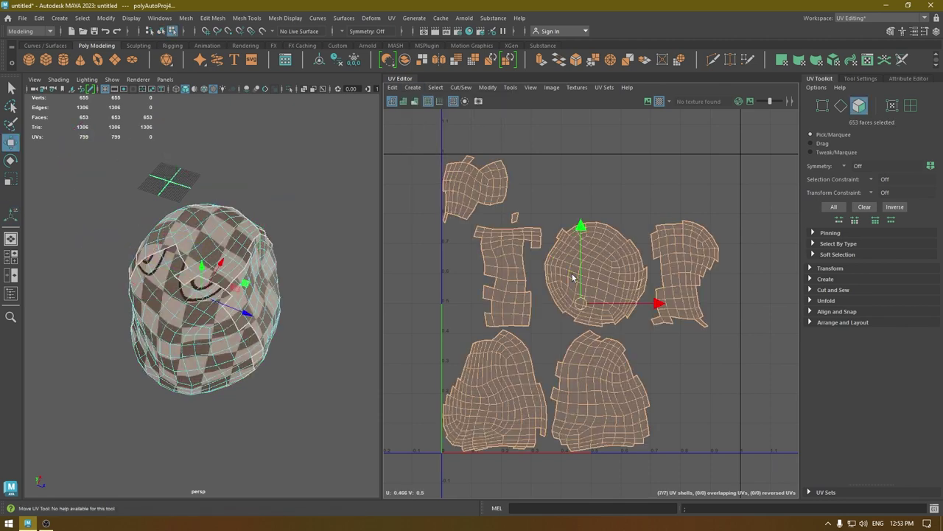
key("ctrl+z")
Step: Apply camera-based UV mapping to the rock, switch to edge selection and turn off the checker display
left_click(412, 88)
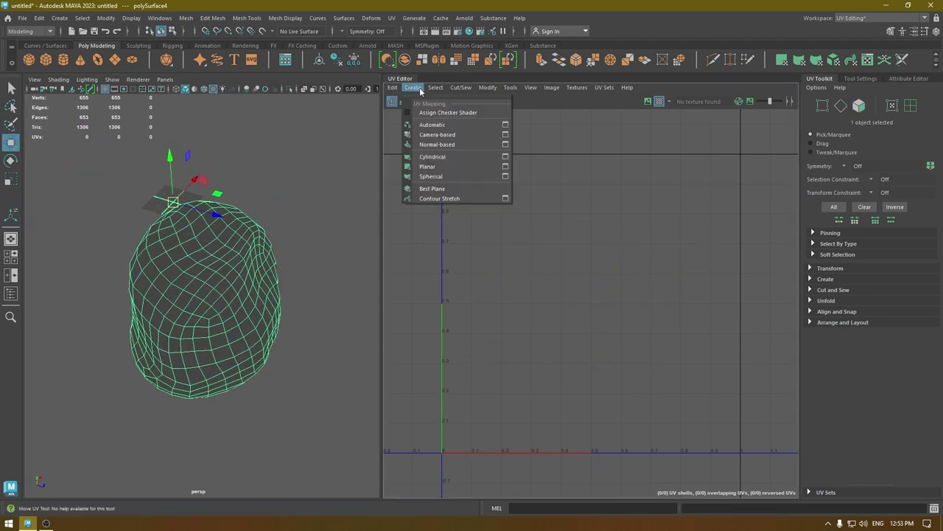
left_click(437, 135)
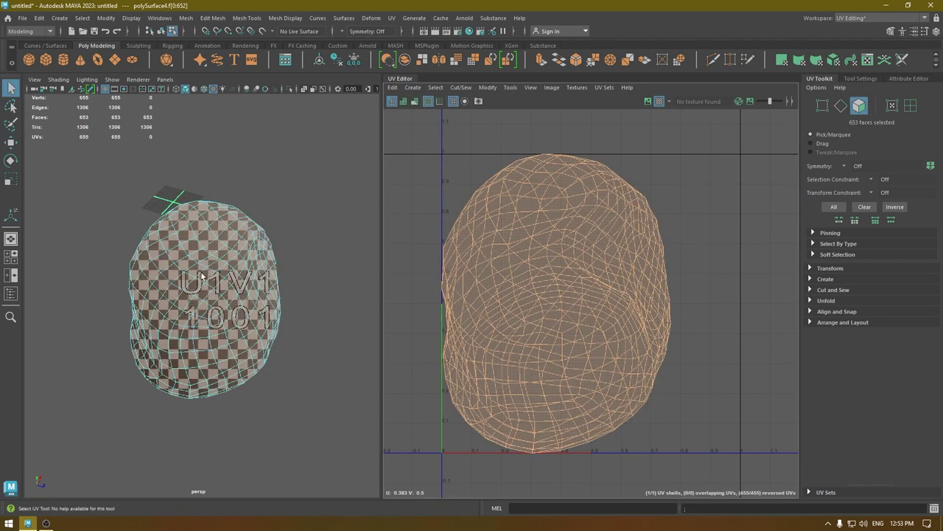
right_click_drag(217, 224, 226, 169)
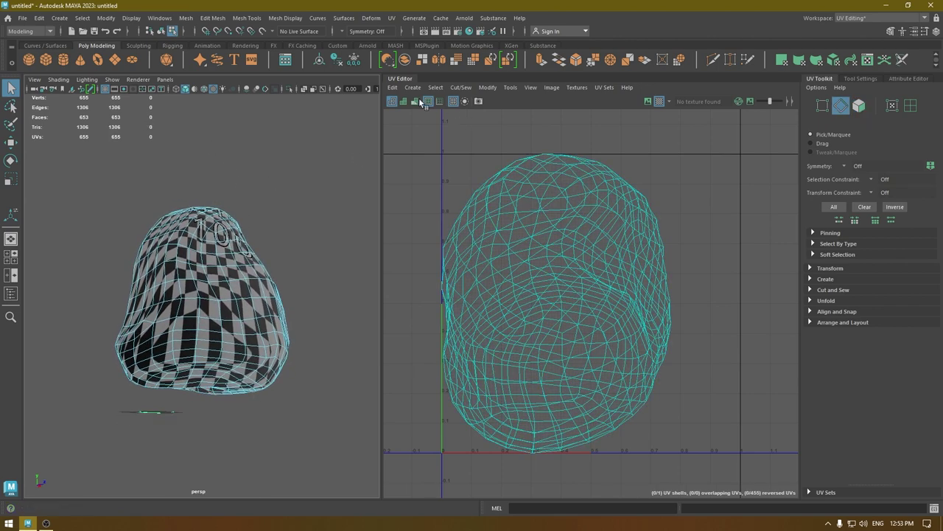
left_click(659, 101)
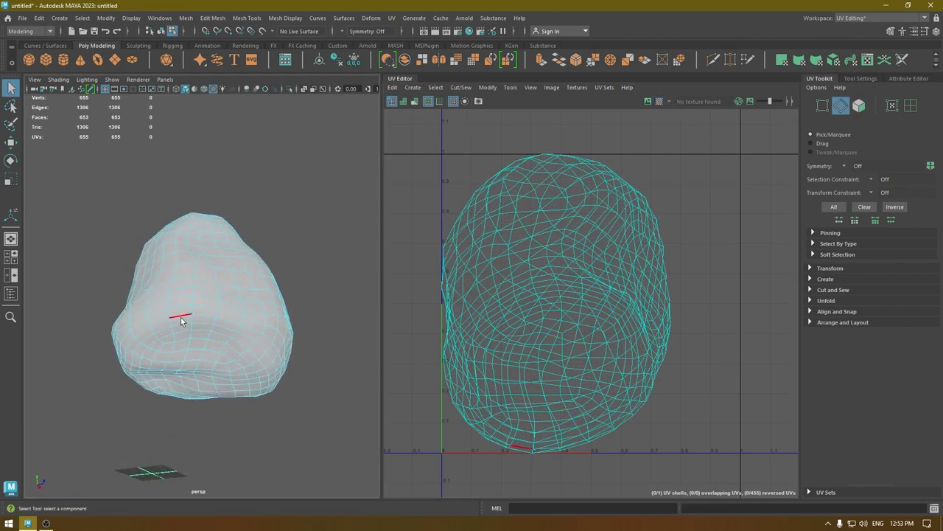
Step: Select the faces along the rock's underside in the front view, replacing the edge-loop selection around its base
left_click_drag(244, 355, 149, 354, "alt")
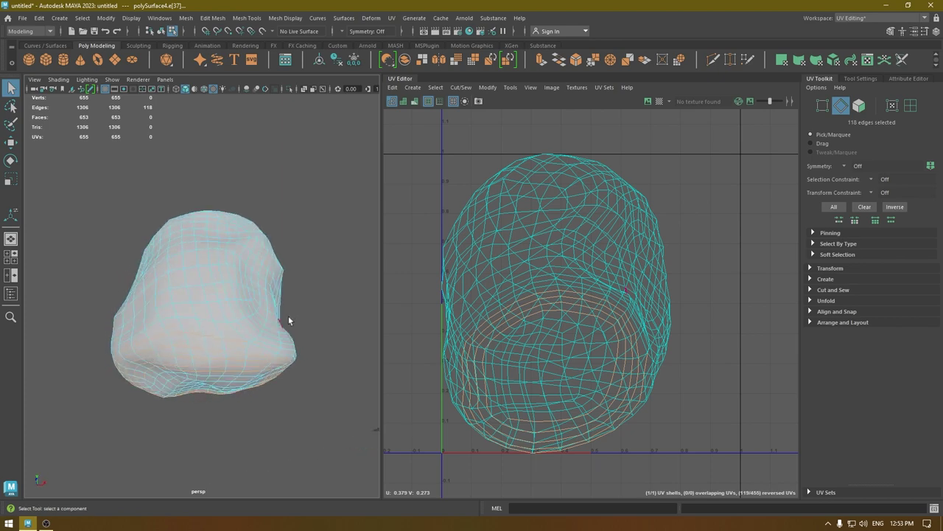
key("space")
left_click_drag(288, 315, 292, 352)
scroll(229, 256, "down", 3)
key("f")
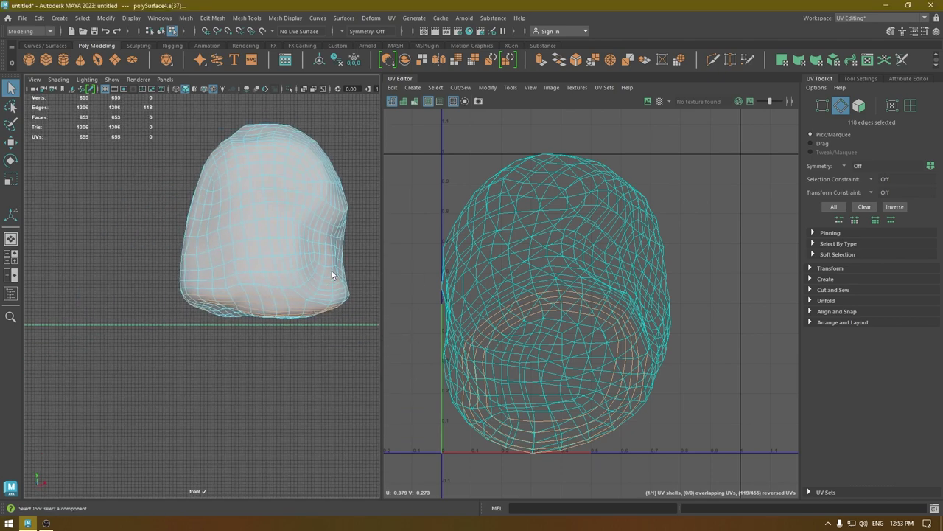
right_click_drag(346, 245, 350, 288)
left_click(320, 406)
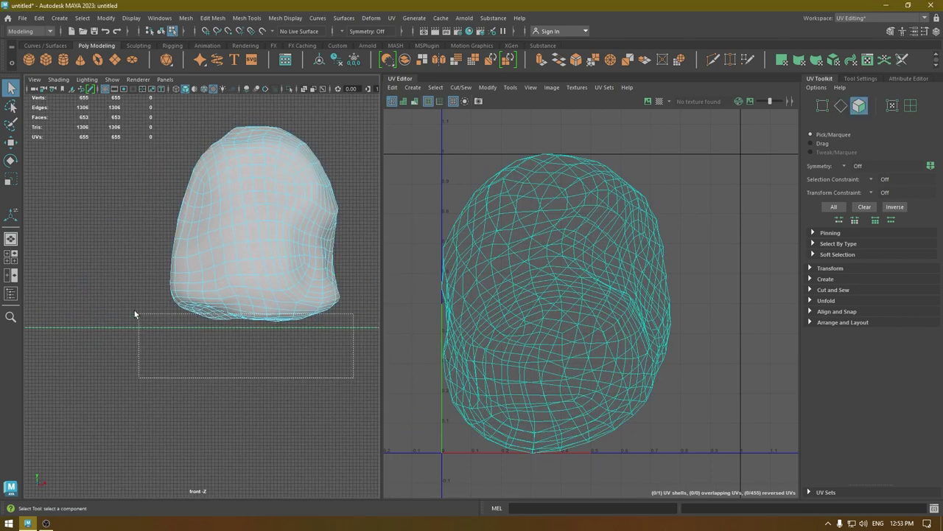
left_click_drag(353, 377, 128, 303)
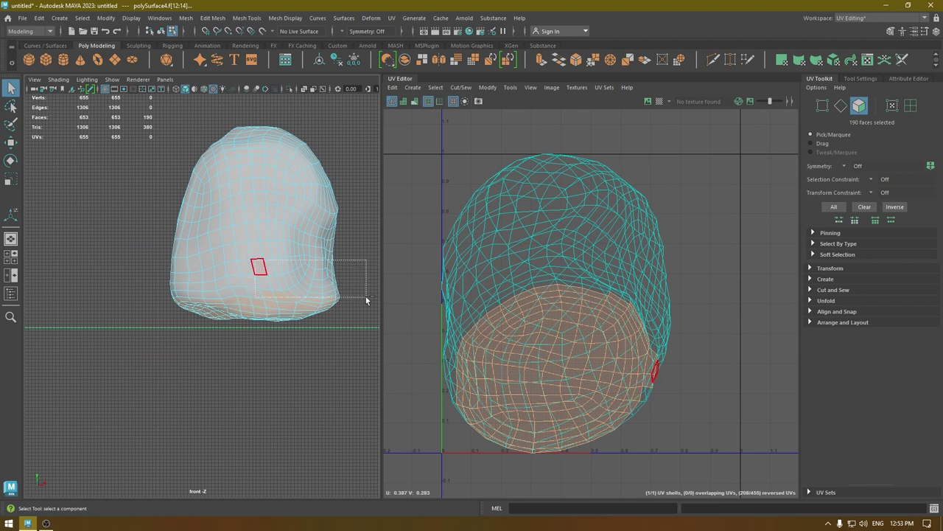
Step: Remove stray faces above the rock's base from the selection and add a missing underside face in the front view
left_click_drag(365, 296, 365, 297, "ctrl")
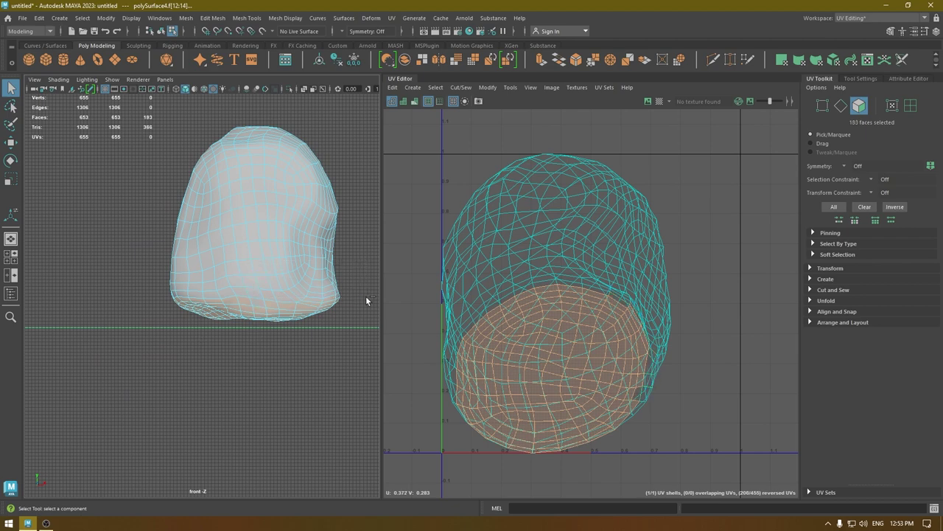
left_click(258, 304, "shift")
scroll(298, 354, "up", 4)
key("space")
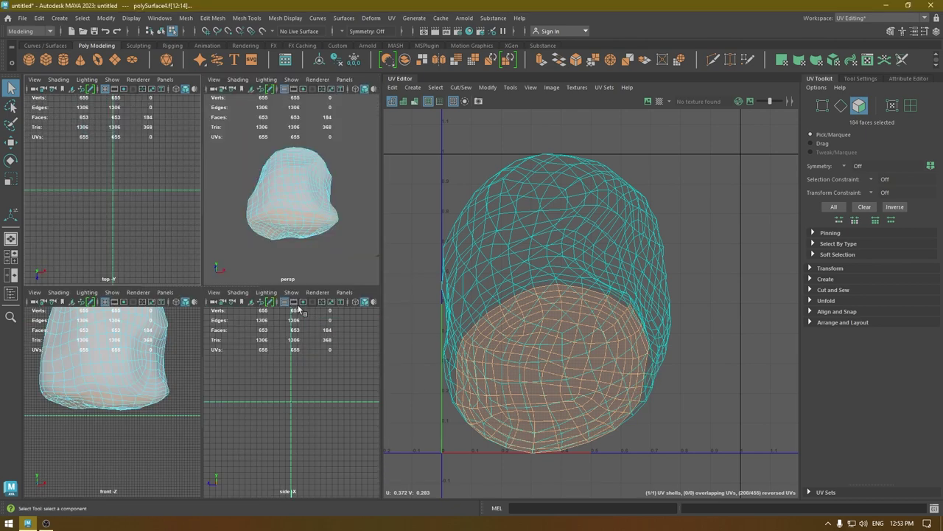
Step: Check the underside selection around the rock in the perspective view and deselect stray faces climbing its sides
key("space")
left_click_drag(295, 249, 217, 300, "alt")
left_click(166, 324, "ctrl")
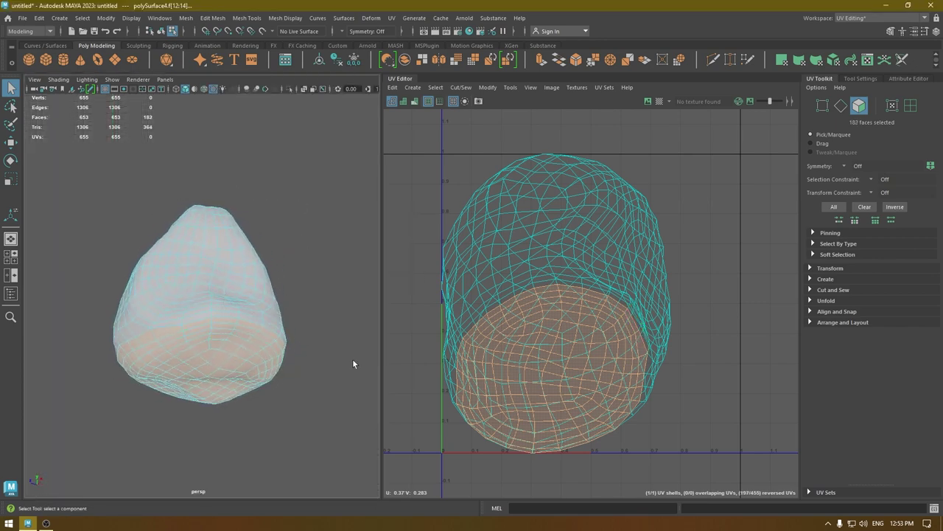
left_click_drag(351, 362, 248, 362, "alt")
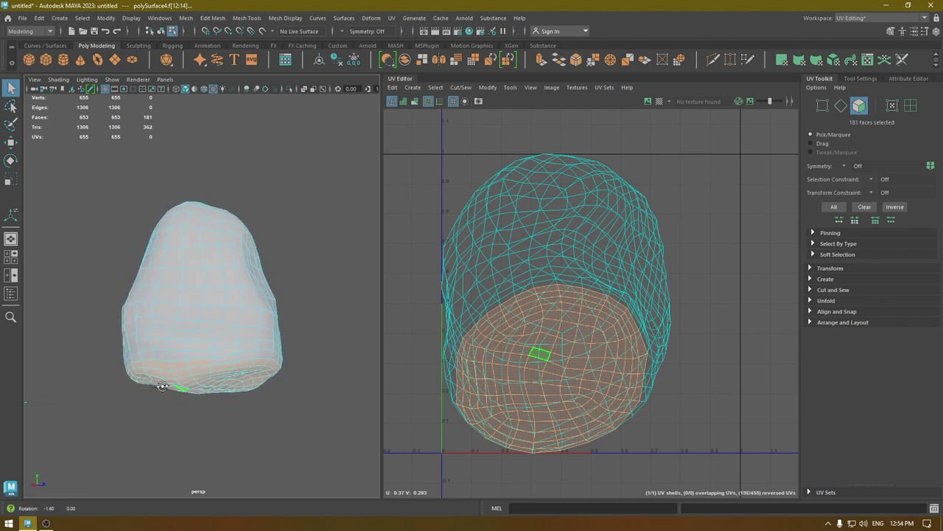
left_click_drag(162, 386, 220, 380, "alt")
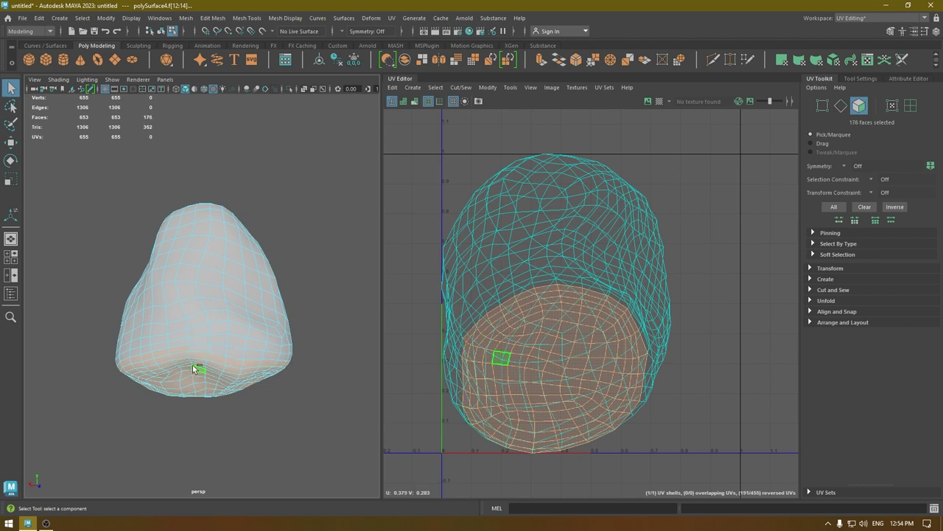
left_click_drag(195, 369, 251, 356, "alt")
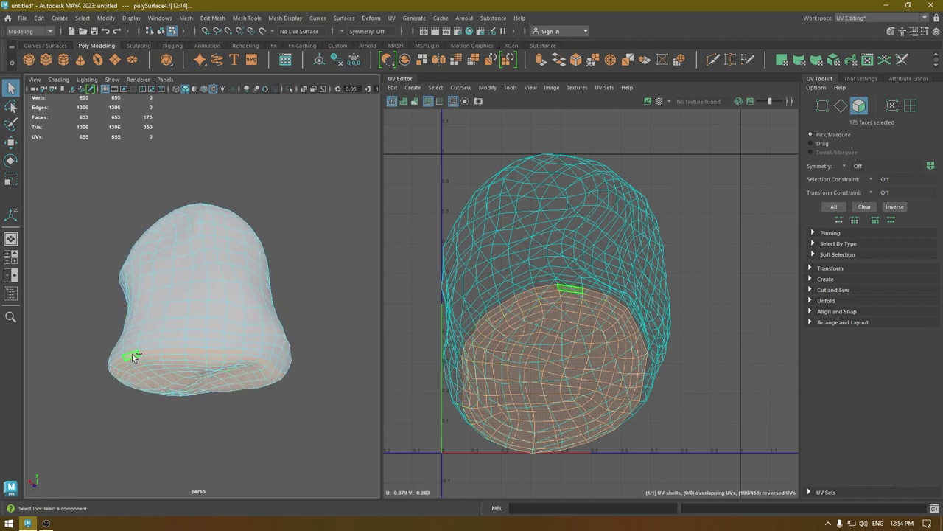
Step: Deselect the remaining outer ring of faces around the rock's rim, keeping only the bottom cap selected
left_click_drag(121, 382, 208, 333, "alt")
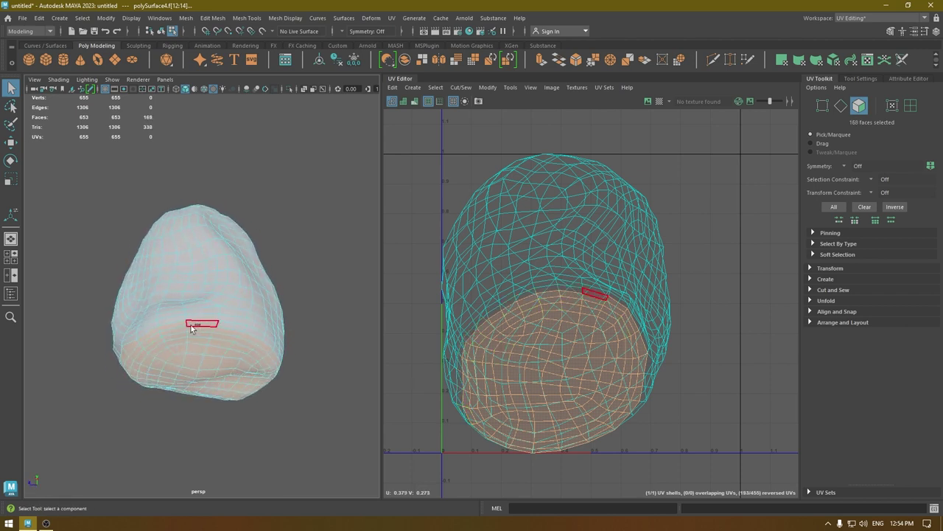
left_click_drag(126, 367, 263, 359, "alt")
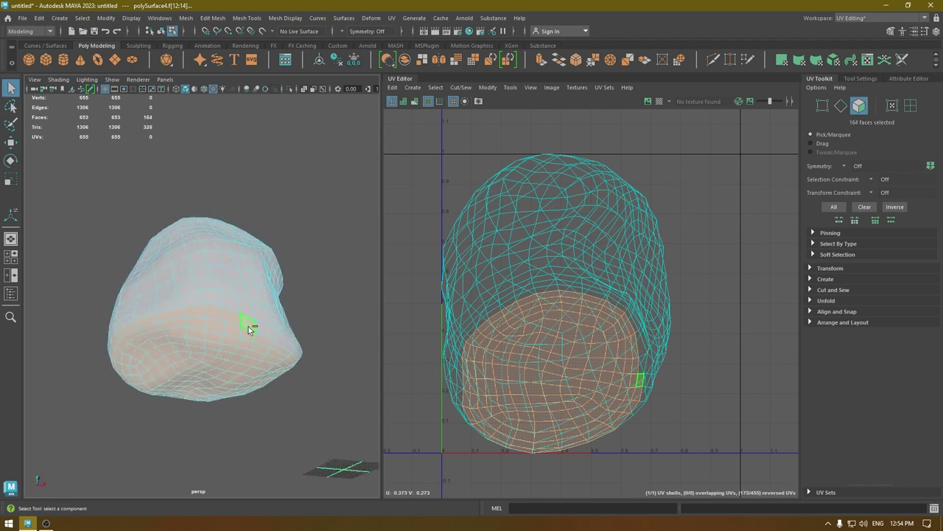
double_click(151, 319, "ctrl")
left_click_drag(133, 339, 235, 341, "alt")
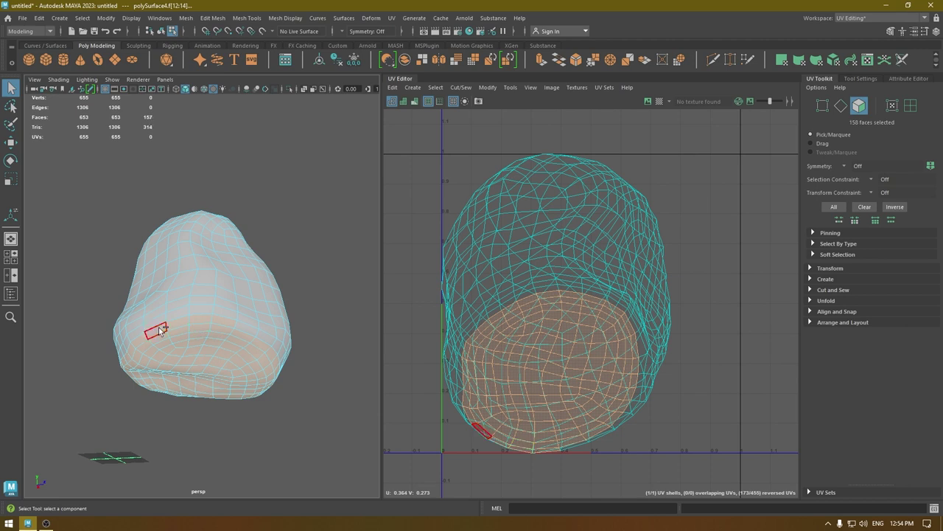
left_click_drag(152, 356, 310, 321, "alt")
double_click(221, 305, "ctrl")
left_click(412, 88)
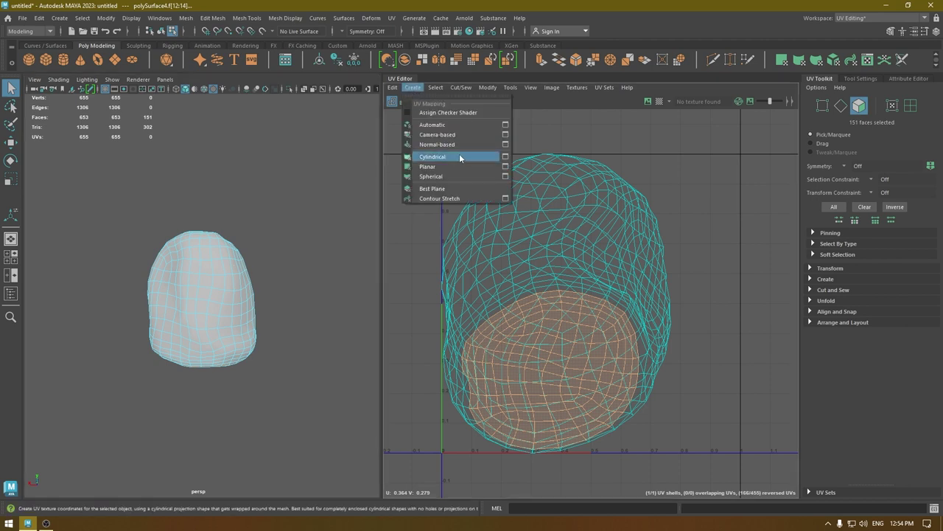
left_click(505, 157)
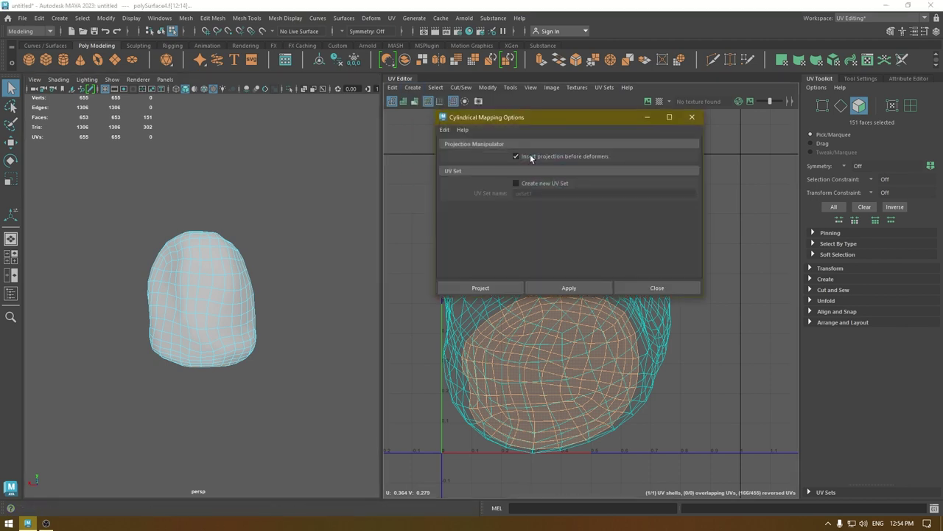
left_click(655, 288)
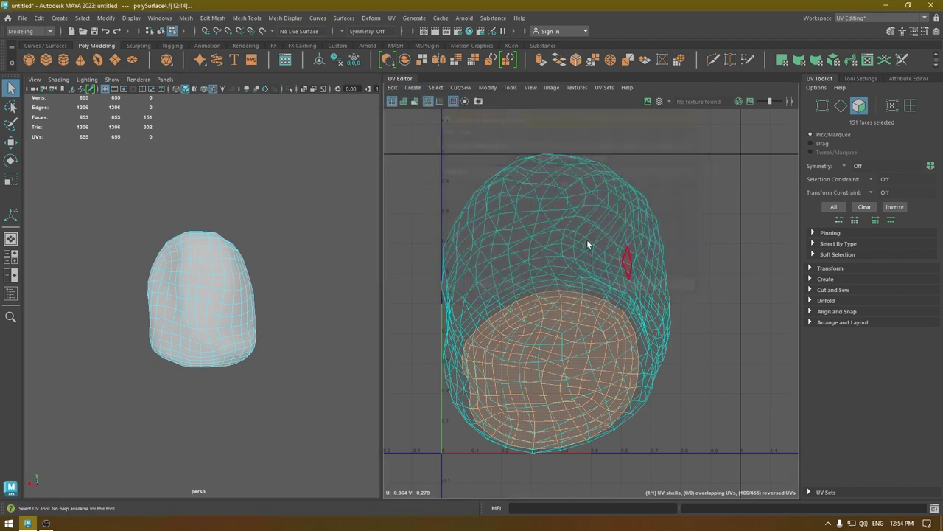
Step: Apply a planar projection from the Y axis to the selected bottom-cap faces of the rock
left_click(412, 88)
left_click(505, 166)
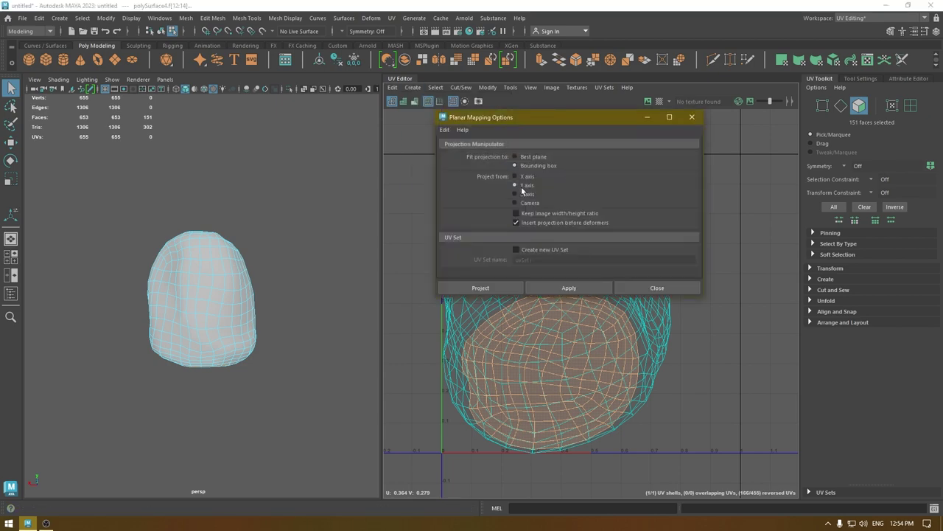
left_click(571, 288)
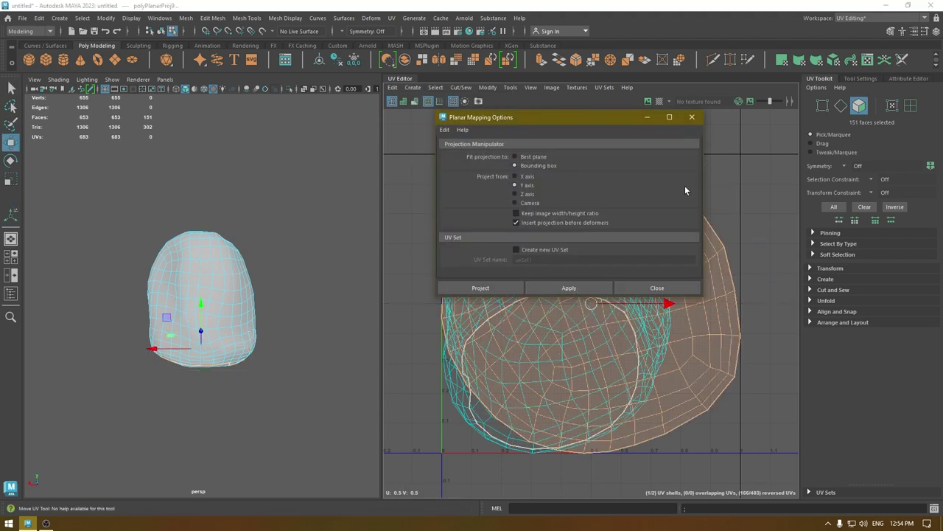
left_click(657, 288)
Step: Select the bottom cap's UV shell and move it aside, away from the shell of the rock's sides
left_click(685, 129)
right_click_drag(686, 129, 706, 150)
left_click(664, 238)
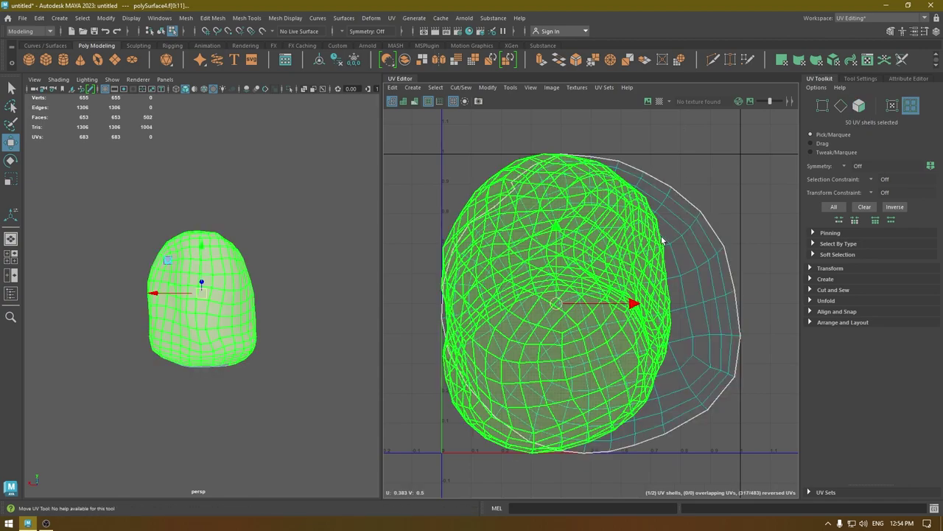
left_click(677, 290)
left_click_drag(589, 303, 775, 307)
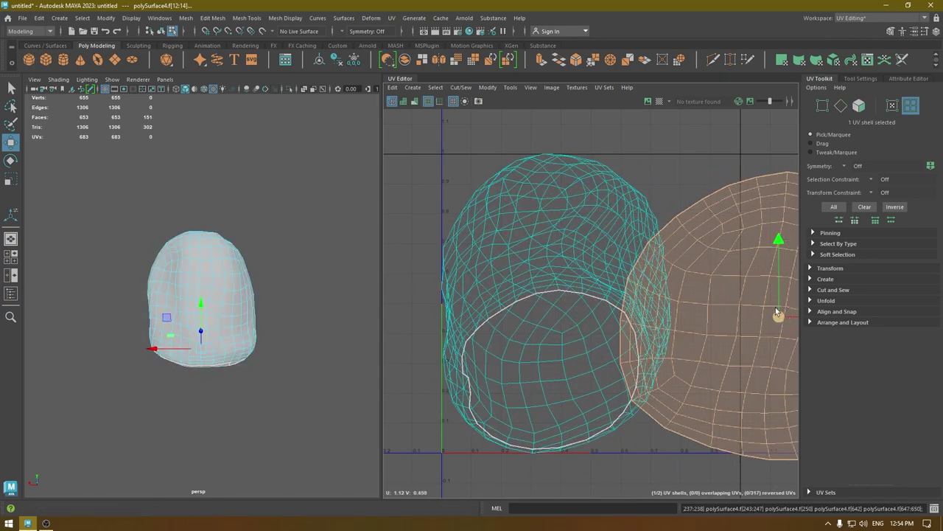
Step: Try selecting edge loops on the rock's side shell and check where they run on the model
scroll(549, 305, "down", 3)
left_click_drag(202, 298, 228, 299, "alt")
right_click_drag(547, 296, 547, 283)
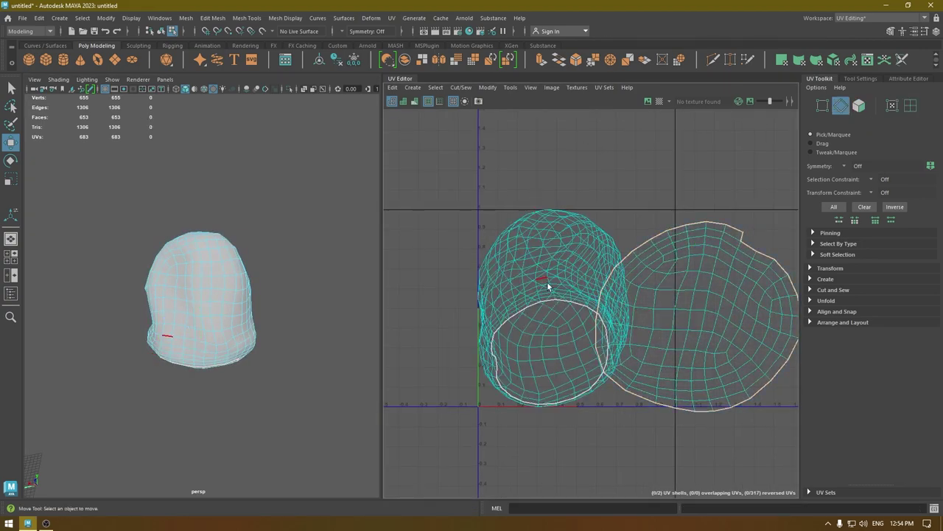
left_click_drag(197, 308, 347, 304, "alt")
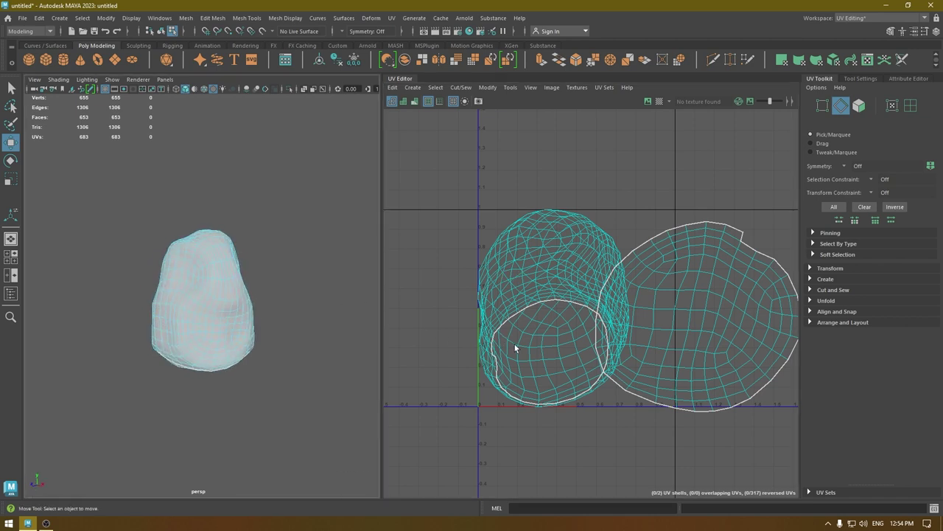
left_click(547, 358)
left_click(519, 342)
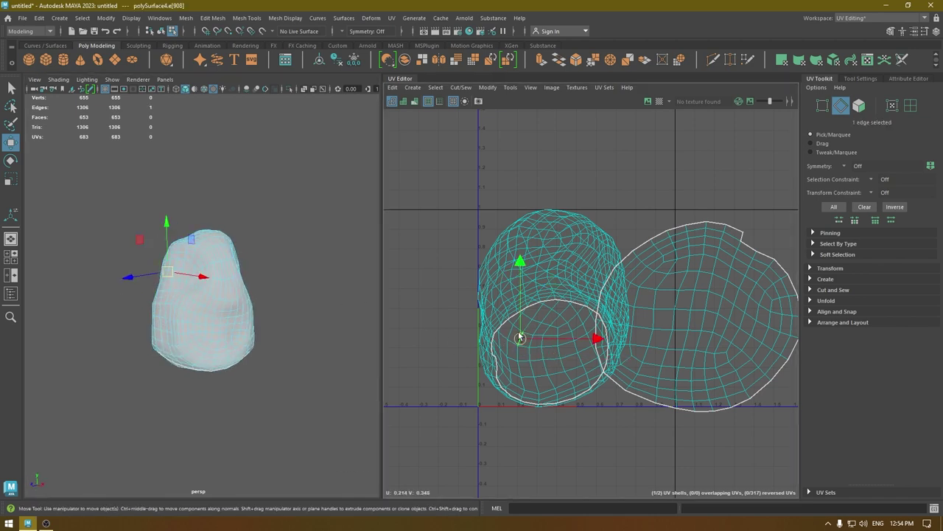
double_click(518, 338)
left_click_drag(107, 339, 307, 349, "alt")
double_click(532, 236)
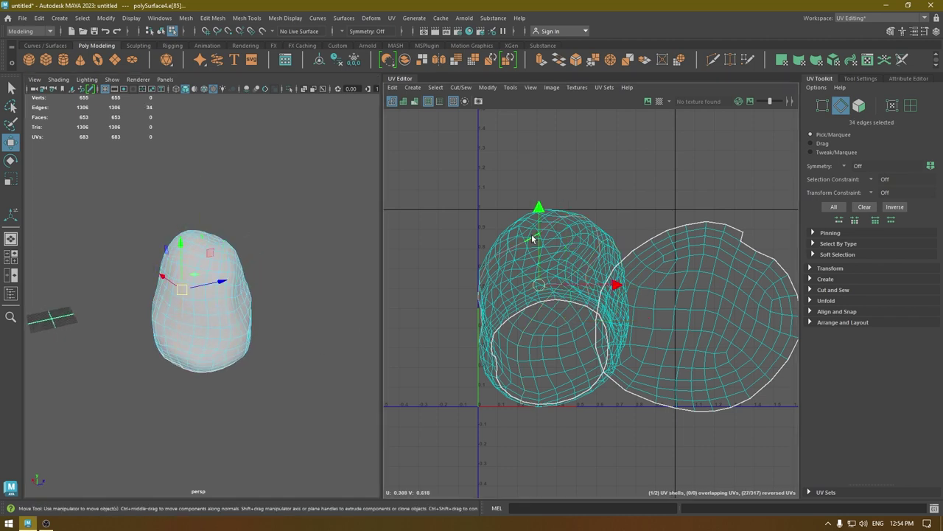
left_click_drag(184, 258, 264, 255, "alt")
middle_click_drag(537, 262, 486, 296, "alt")
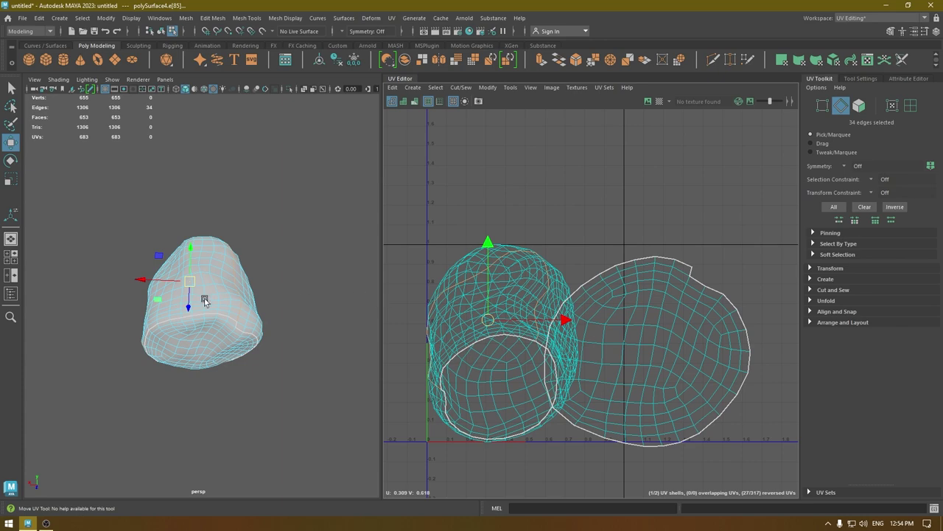
left_click_drag(205, 300, 143, 240, "alt")
Step: Select the faces across the rock's top in the front view
key("space")
scroll(203, 233, "down", 3)
middle_click_drag(196, 180, 228, 334, "alt")
scroll(272, 291, "up", 3)
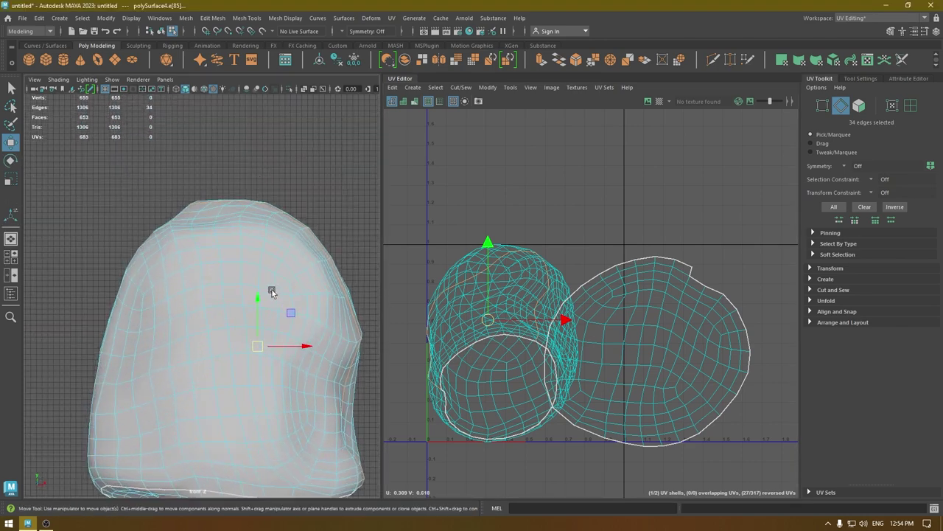
right_click_drag(254, 162, 107, 163)
left_click_drag(383, 215, 322, 179)
key("space")
Step: Add the missing faces along one edge of the top-cap selection and undo the accidental single-face selection
left_click_drag(308, 222, 349, 245, "alt")
scroll(257, 275, "up", 4)
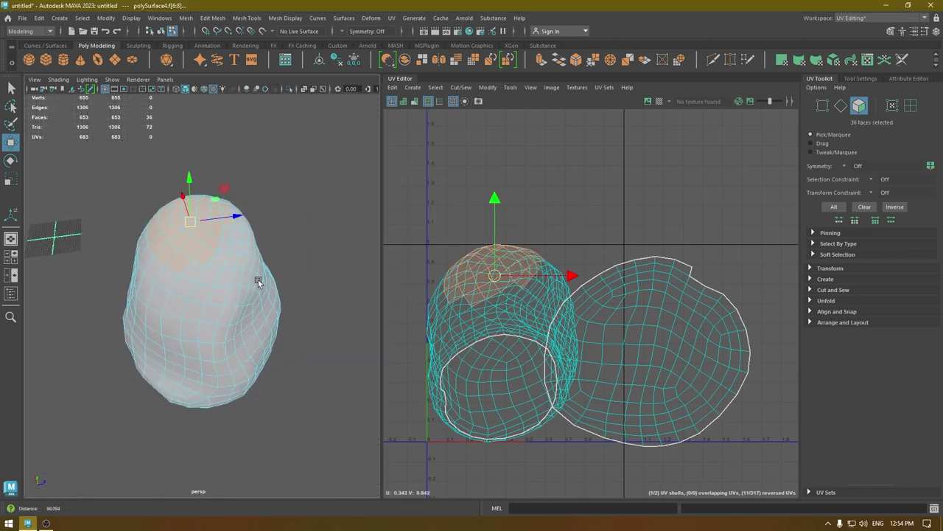
left_click(194, 259, "shift")
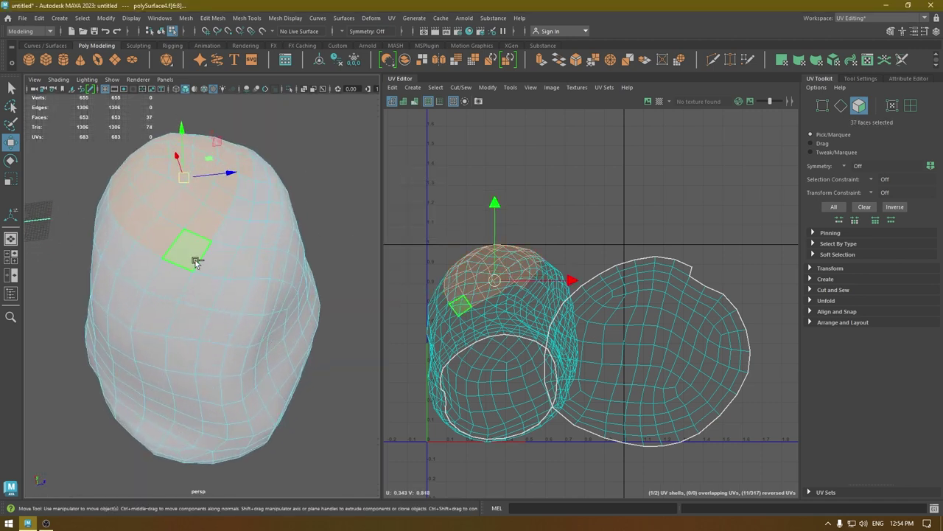
left_click(240, 187, "shift")
left_click(250, 210)
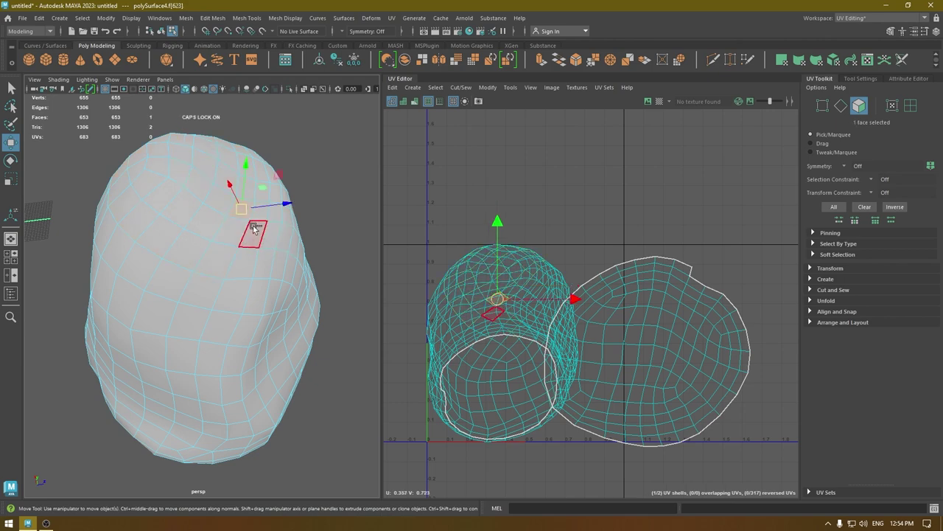
key("ctrl+z")
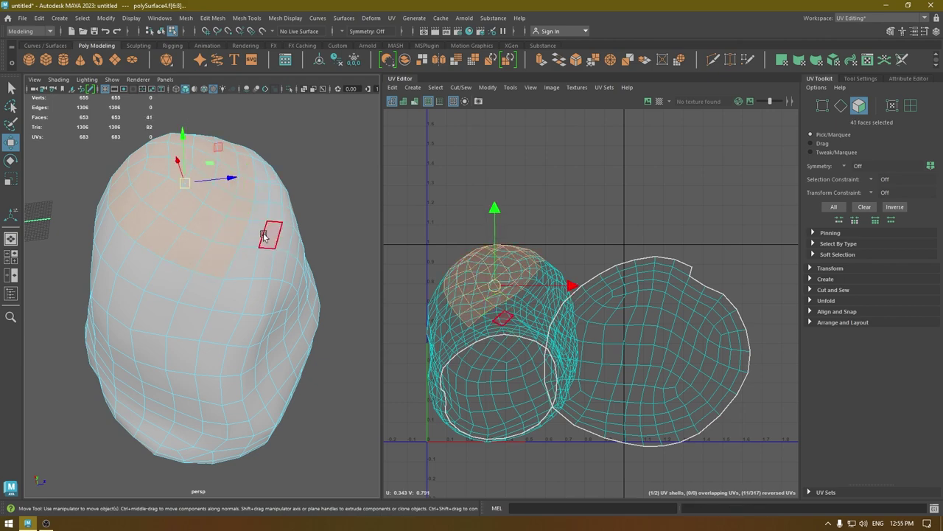
Step: Extend the top-cap selection around the rock's remaining sides with the missing rim faces
left_click_drag(264, 236, 46, 241, "alt")
left_click(160, 226, "shift")
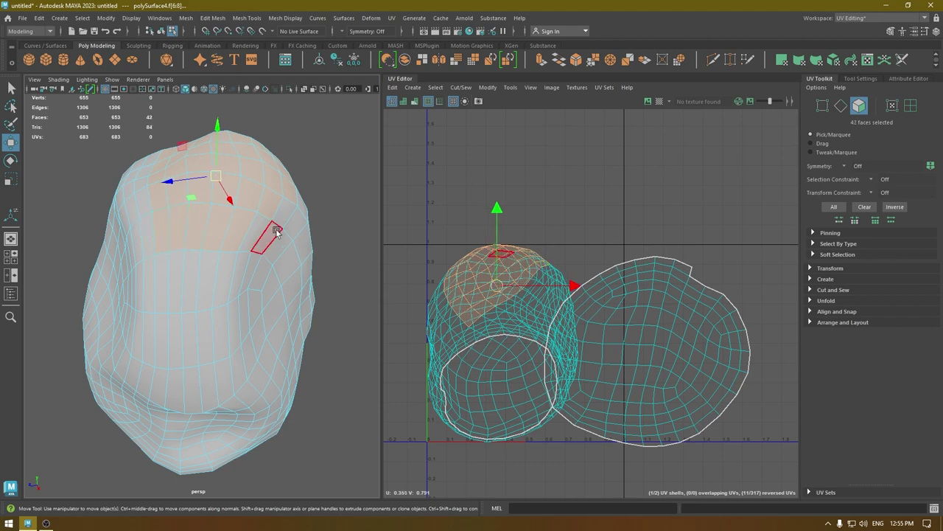
left_click_drag(277, 231, 219, 218, "alt")
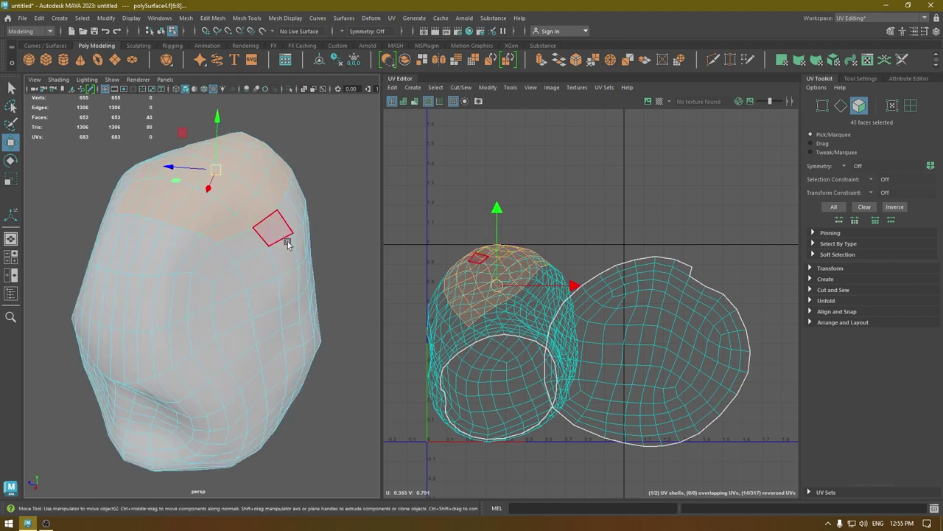
left_click_drag(287, 245, 55, 260, "alt")
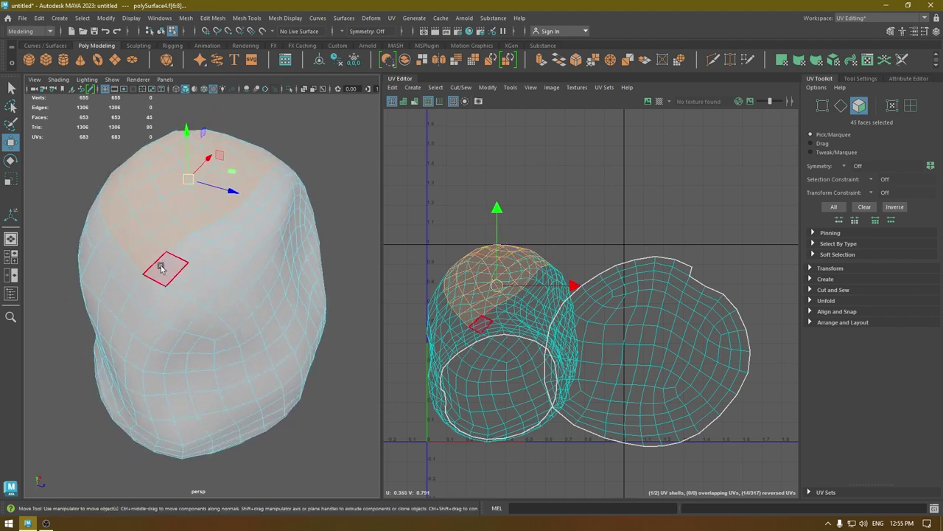
double_click(287, 170, "shift")
left_click_drag(287, 171, 143, 268, "alt")
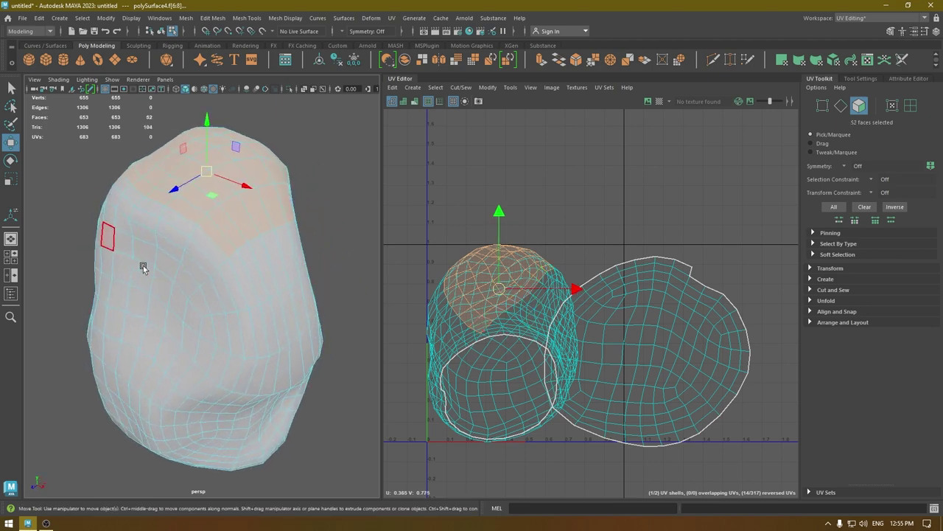
Step: Planar-map the selected top faces and place their unfolded UV shell above the other shells
left_click(413, 87)
left_click(437, 166)
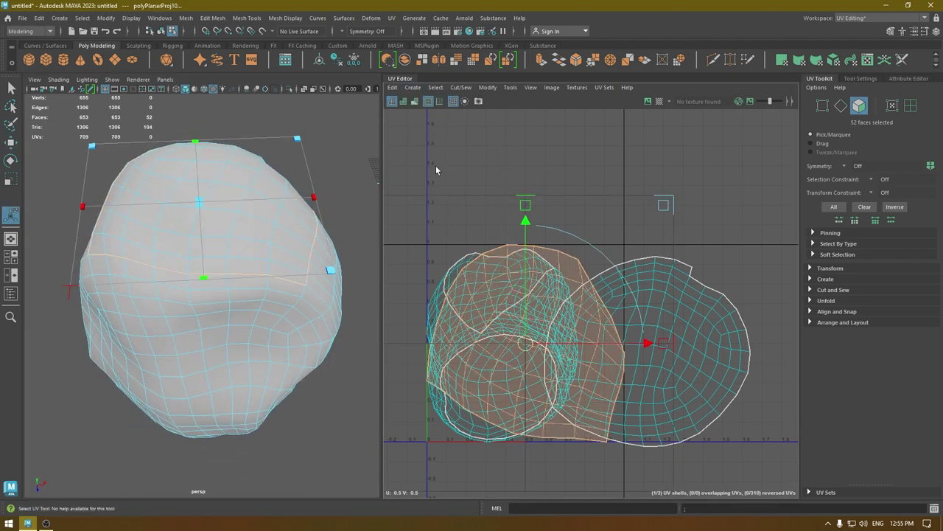
key("w")
right_click_drag(563, 176, 540, 206)
left_click(521, 281)
left_click_drag(527, 343, 630, 204)
key("ctrl+u")
Step: Cut the rock's side shell along a vertical line of edges and unfold it into an open strip
right_click_drag(494, 202, 482, 141)
left_click(497, 333)
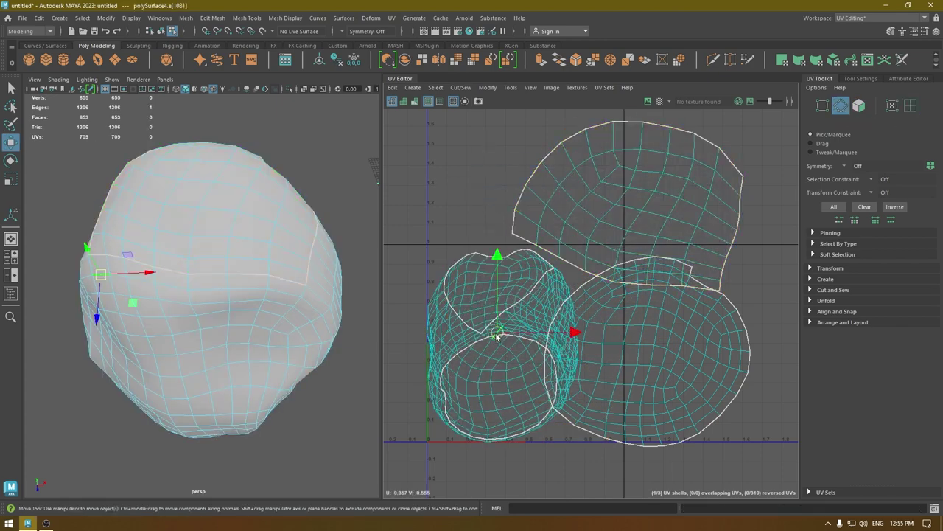
right_click_drag(496, 333, 491, 242)
left_click(492, 283)
double_click(491, 282)
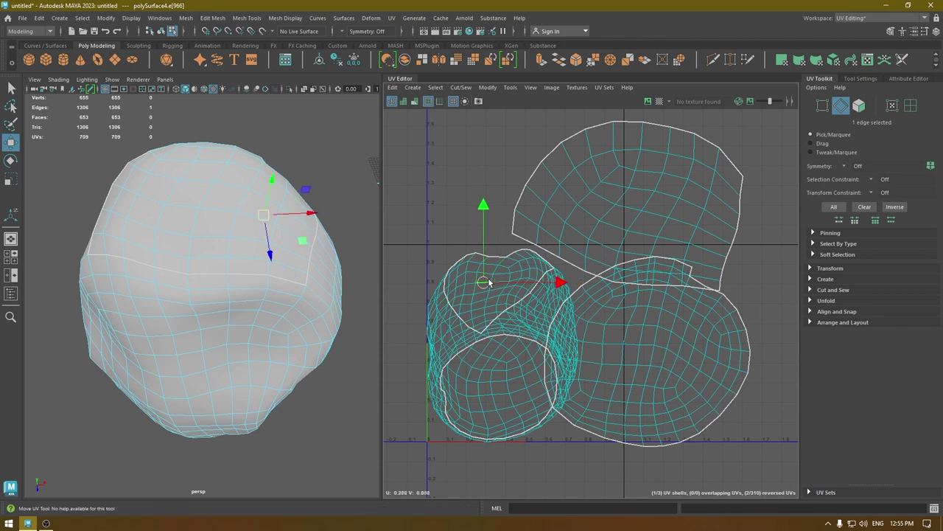
key("ctrl+z")
key("ctrl+z")
double_click(495, 270)
right_click_drag(487, 180, 436, 170, "shift")
left_click(488, 283)
key("ctrl+u")
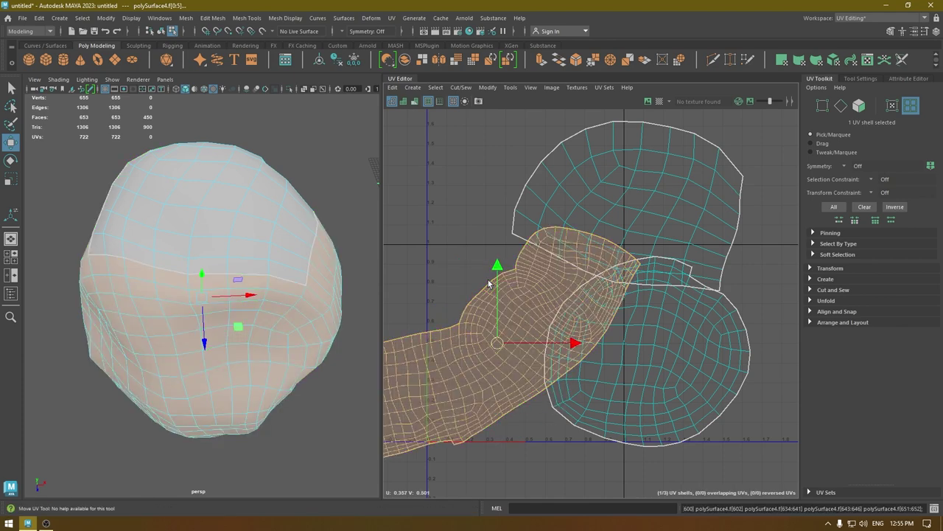
Step: Select all three UV shells of the rock and lay them out in the 0–1 UV tile
right_click_drag(488, 283, 459, 93, "alt")
right_click_drag(507, 251, 483, 203, "alt")
left_click_drag(483, 203, 702, 422)
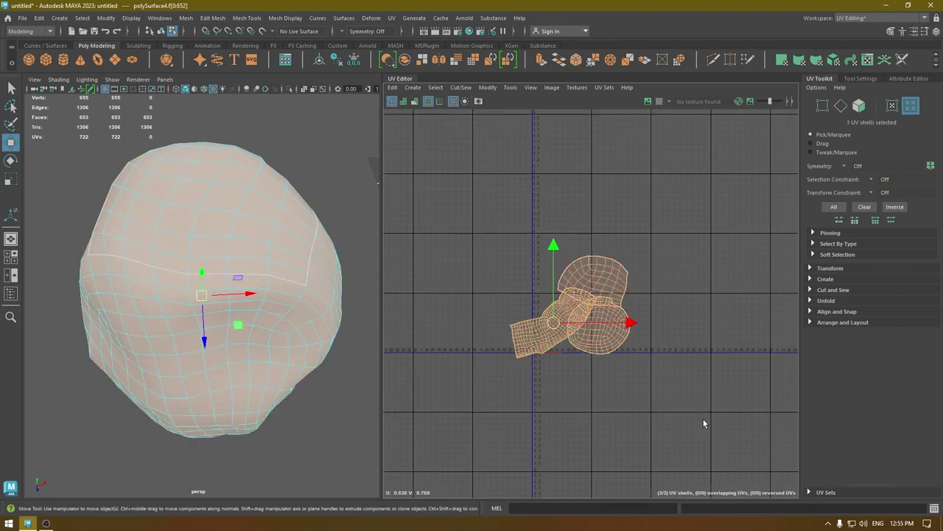
key("ctrl+l")
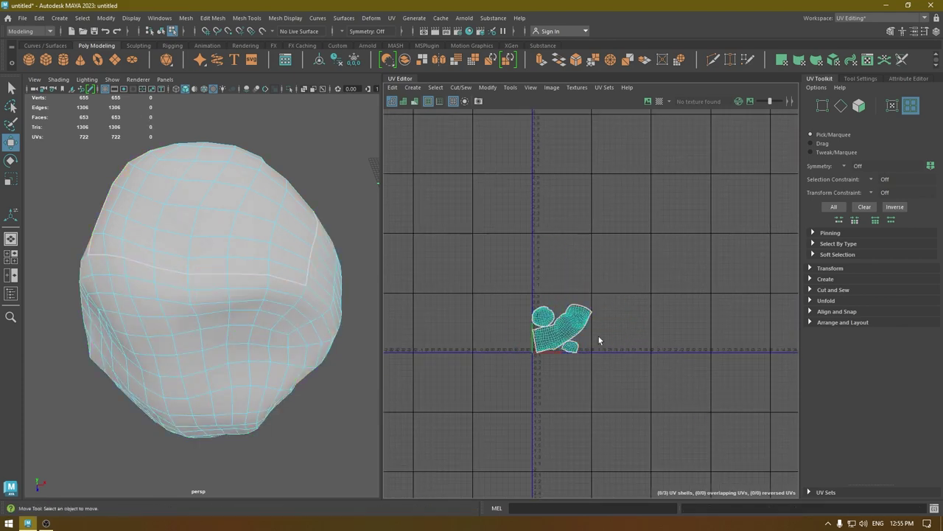
Step: Rotate the side strip's shell to lie roughly horizontal and lay out all three shells again
left_click(591, 336)
right_click_drag(591, 335, 580, 422, "shift")
key("e")
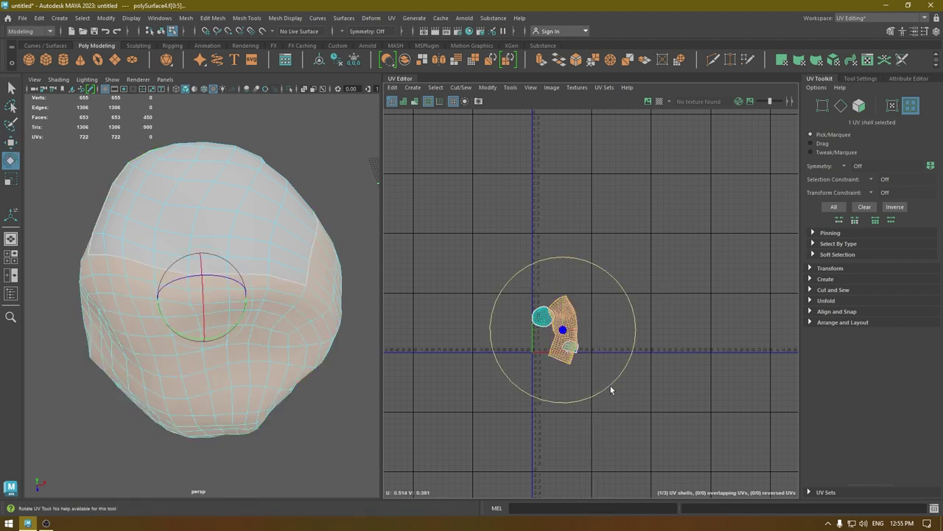
left_click_drag(610, 385, 516, 364)
key("w")
right_click_drag(697, 210, 646, 194)
left_click_drag(524, 219, 640, 377)
key("ctrl+l")
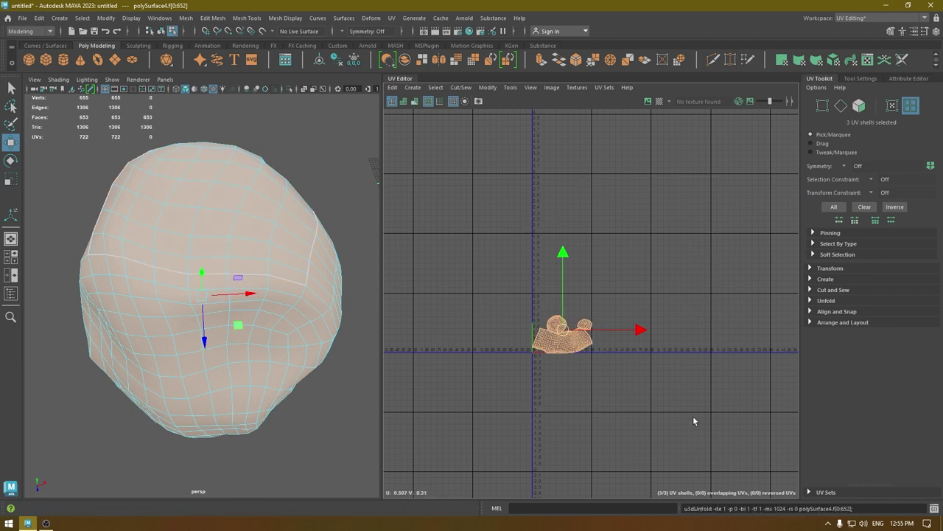
Step: Return to object mode and display the checker map on the rock to inspect its UVs
right_click_drag(262, 155, 312, 134)
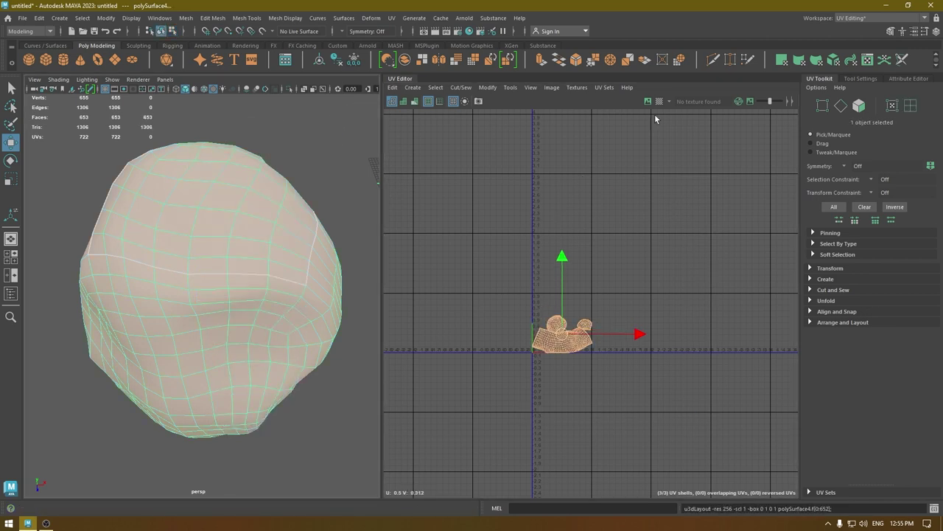
left_click(660, 101)
left_click_drag(353, 256, 211, 183, "alt")
scroll(211, 183, "down", 5)
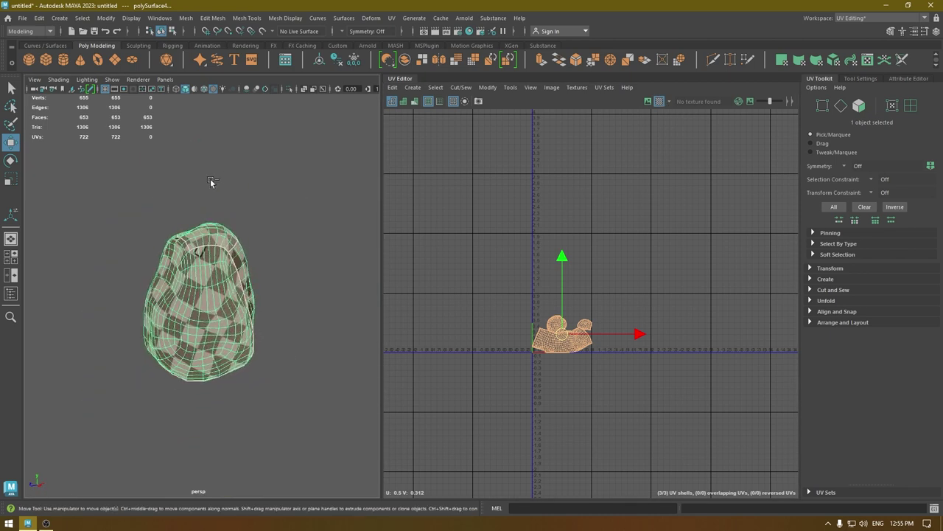
Step: Turn off the rock's isolation to show the whole monument, clear the selection and view the remaining rocks
key("ctrl+1")
scroll(302, 313, "down", 5)
left_click_drag(219, 290, 251, 219, "alt")
scroll(347, 302, "up", 3)
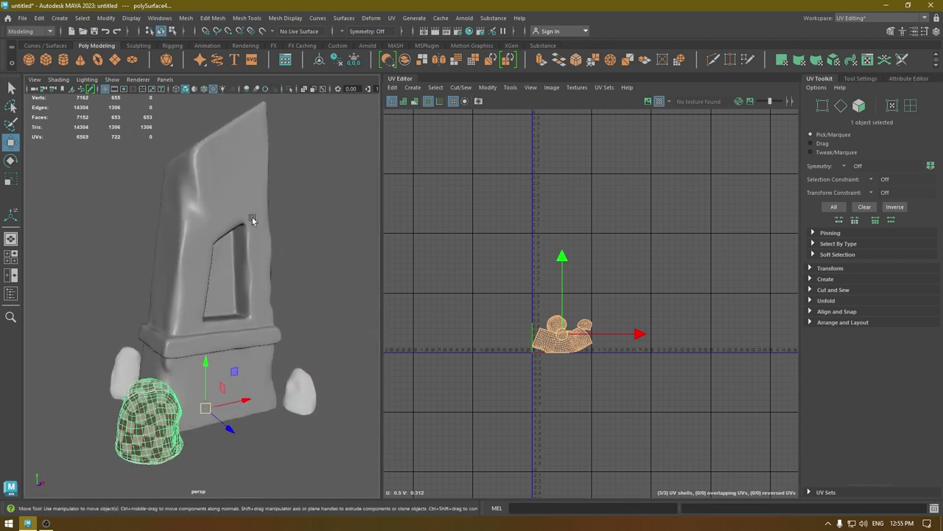
left_click(339, 293)
left_click_drag(330, 297, 233, 439, "alt")
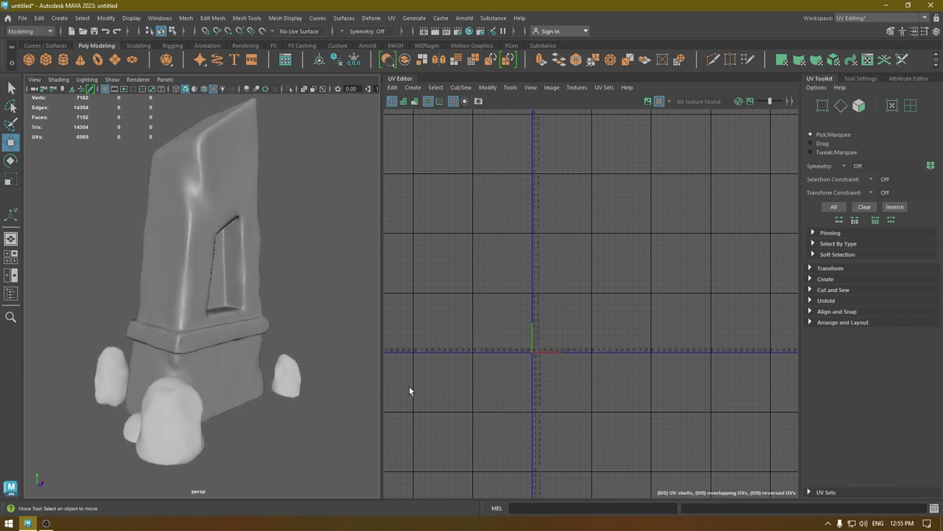
scroll(318, 375, "down", 2)
left_click_drag(319, 376, 306, 373, "alt")
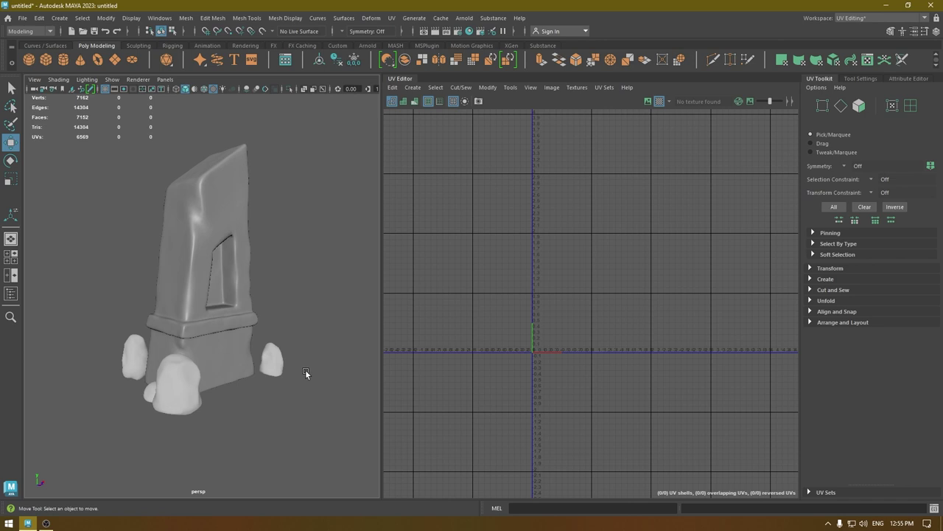